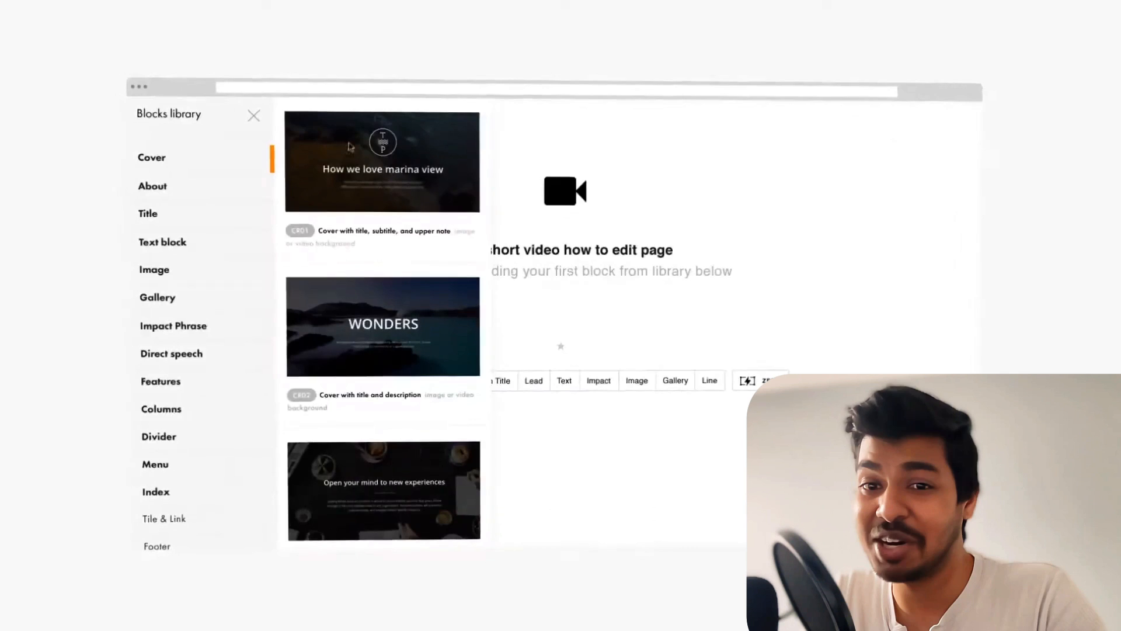
Step: Add the marina view cover block and change its heading to 'London Yoga Studio'
{"action": "left_click", "coordinate": [444, 177]}
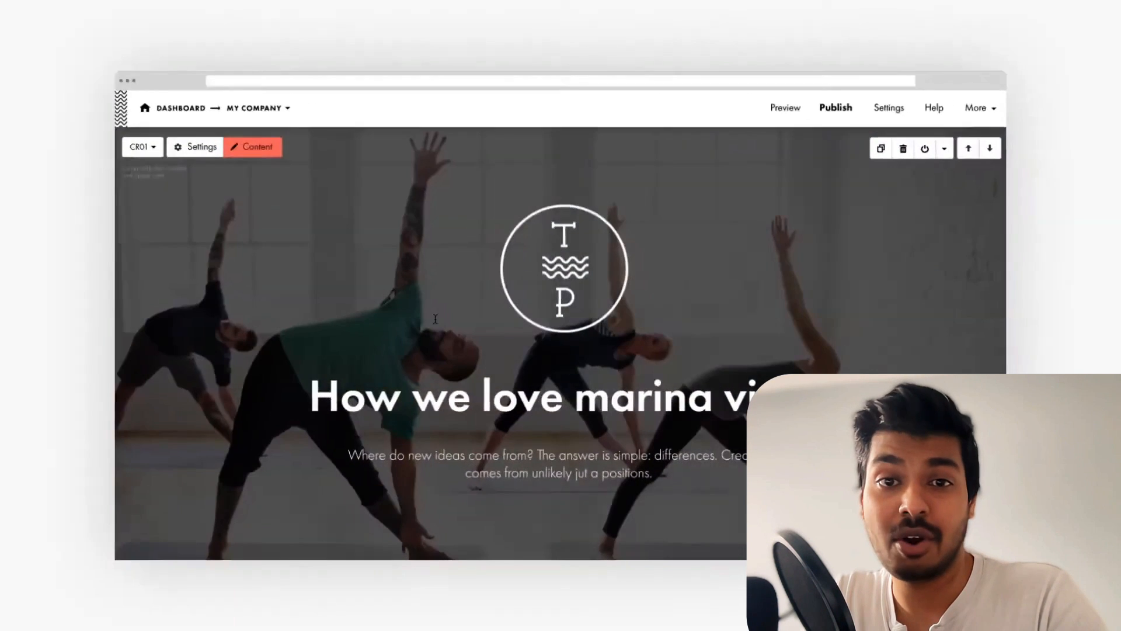
{"action": "triple_click", "coordinate": [585, 394]}
{"action": "key", "text": "BackSpace"}
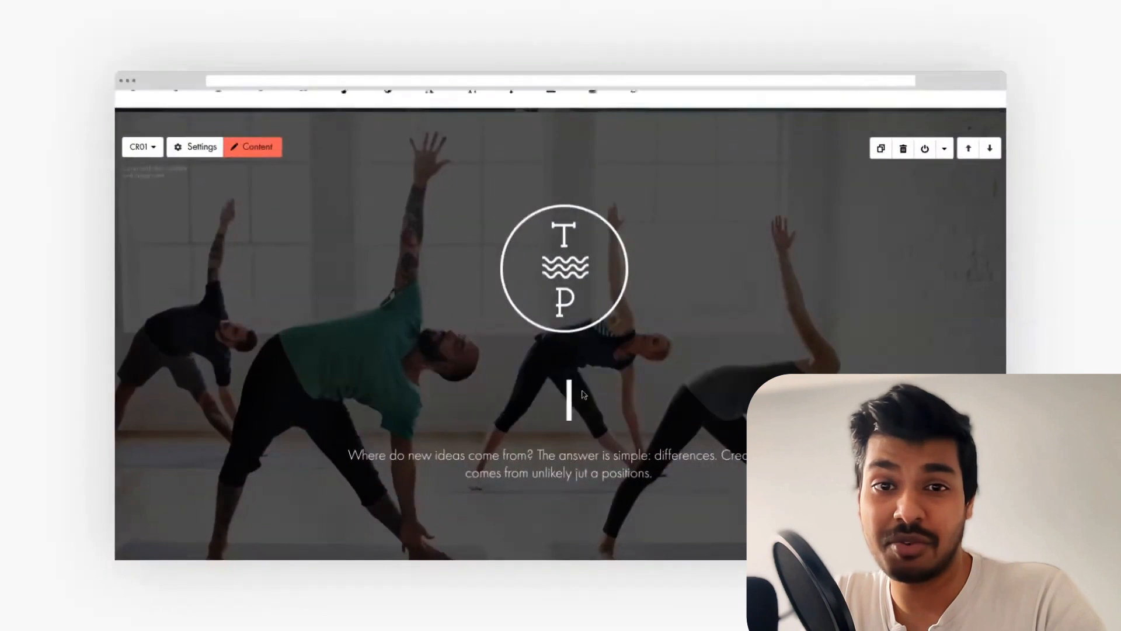
{"action": "type", "text": "London Yoga Studio"}
{"action": "triple_click", "coordinate": [559, 463]}
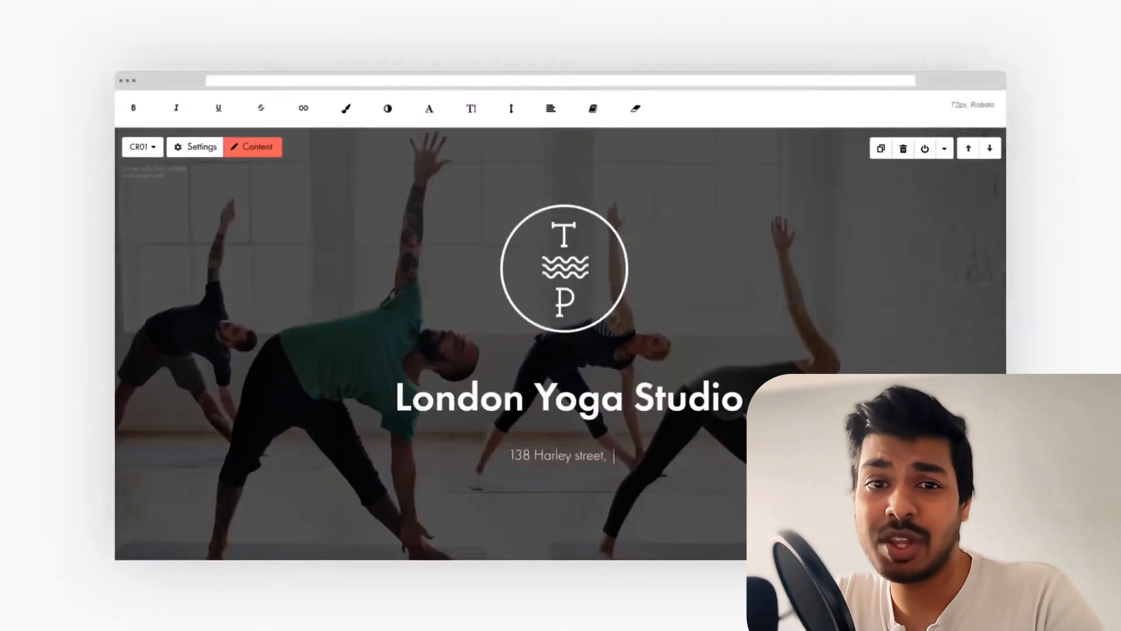
{"action": "left_click_drag", "start_coordinate": [1041, 185], "coordinate": [594, 275]}
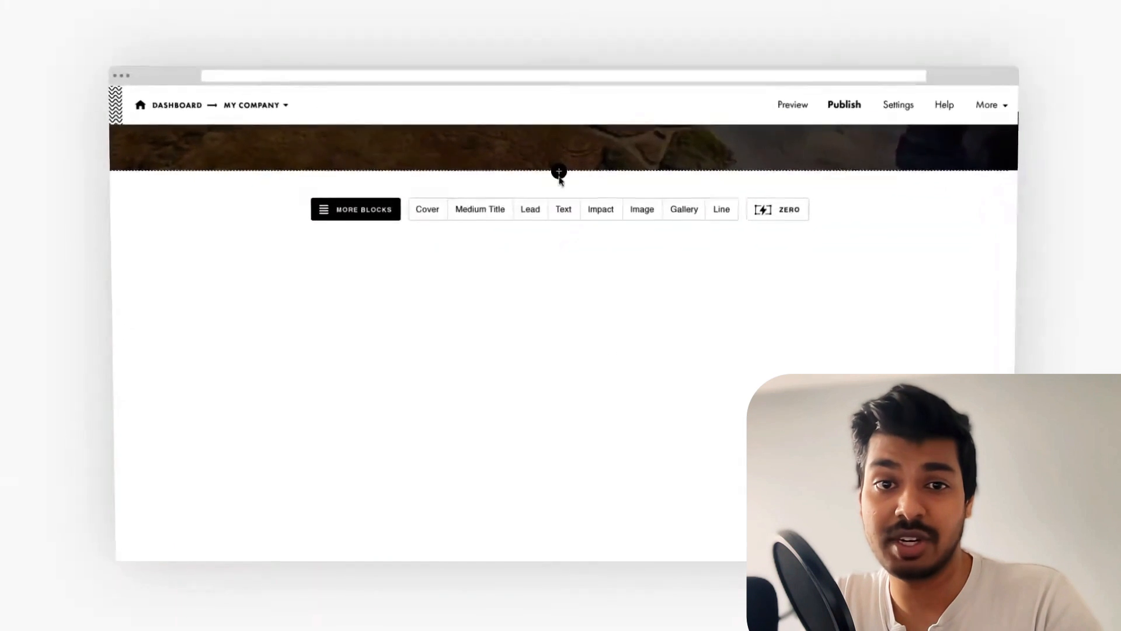
Step: Browse the About blocks in the block library
{"action": "left_click", "coordinate": [559, 173]}
{"action": "scroll", "coordinate": [411, 248], "scroll_direction": "down", "scroll_amount": 10}
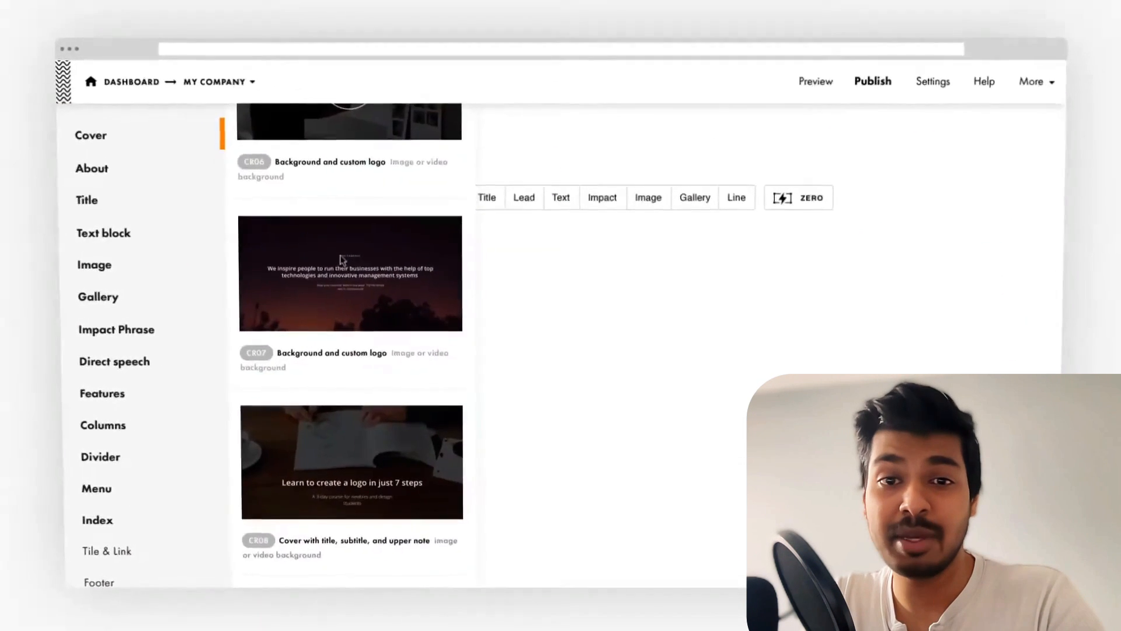
{"action": "left_click", "coordinate": [228, 177]}
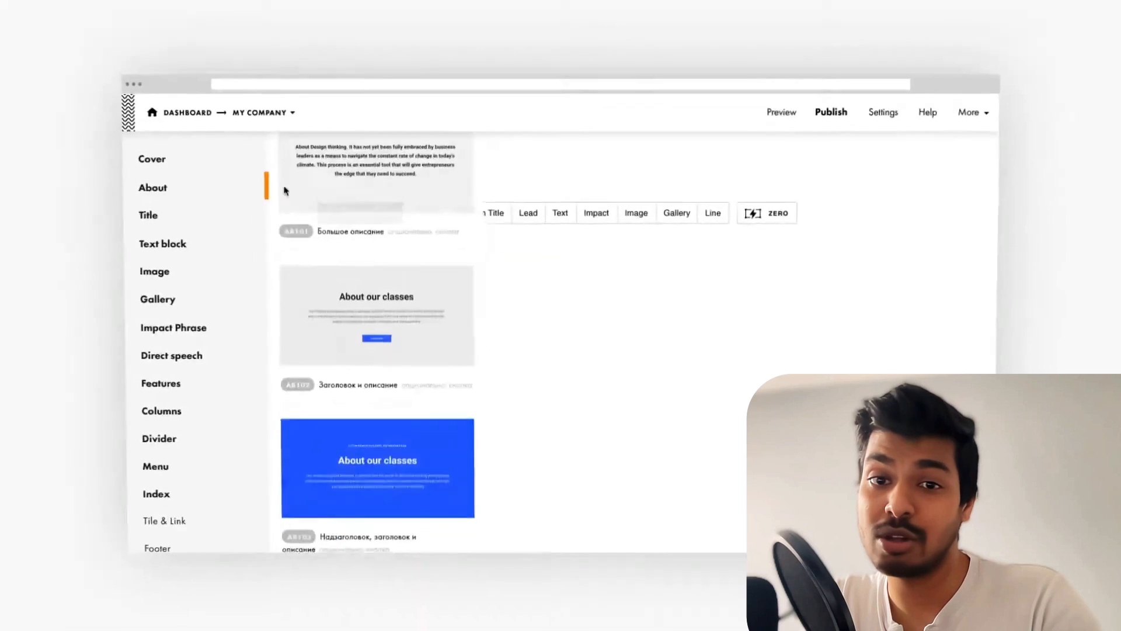
{"action": "scroll", "coordinate": [327, 292], "scroll_direction": "down", "scroll_amount": 10}
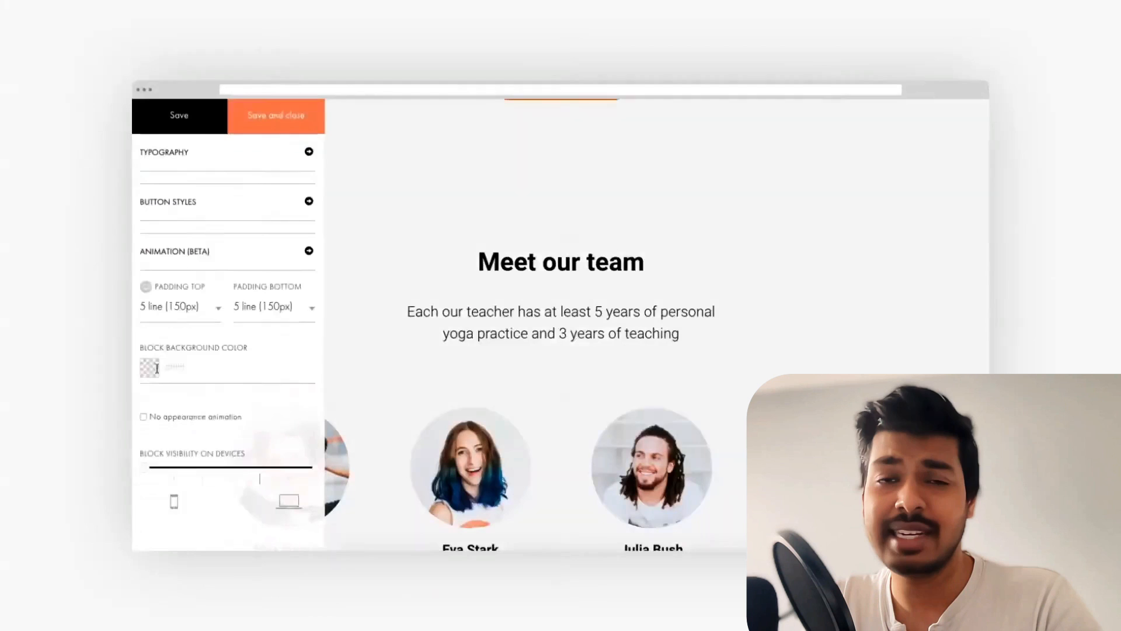
Step: Give the block a #e6e6e6 background colour and scroll through the Zero Block settings
{"action": "left_click", "coordinate": [151, 367]}
{"action": "left_click_drag", "start_coordinate": [141, 387], "coordinate": [140, 393]}
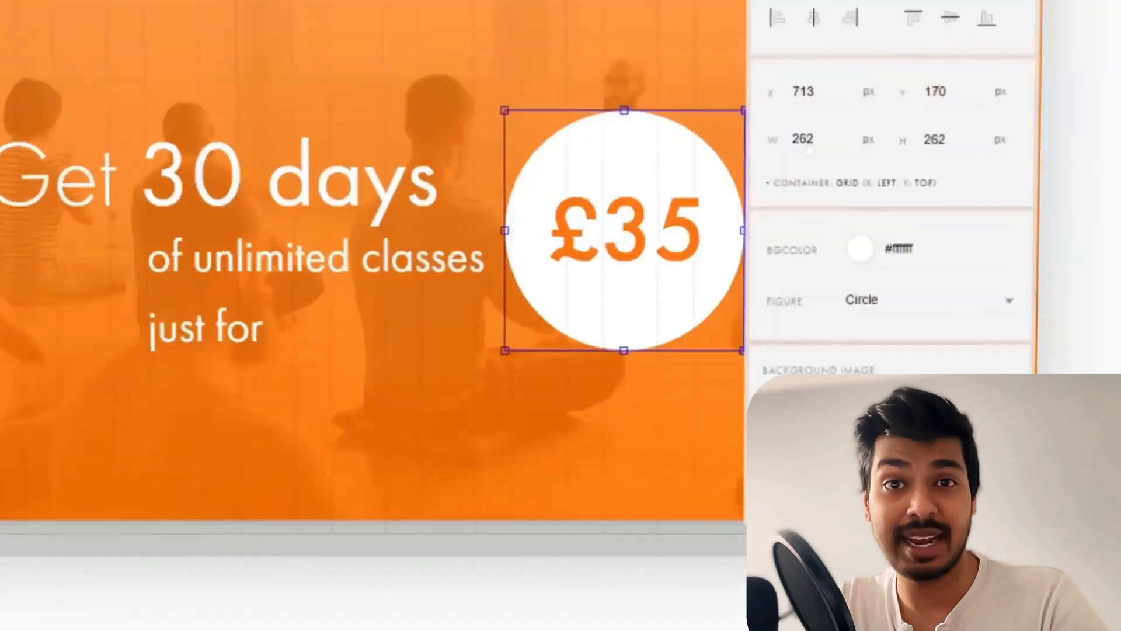
{"action": "scroll", "coordinate": [956, 235], "scroll_direction": "down", "scroll_amount": 6}
{"action": "scroll", "coordinate": [1011, 199], "scroll_direction": "down", "scroll_amount": 5}
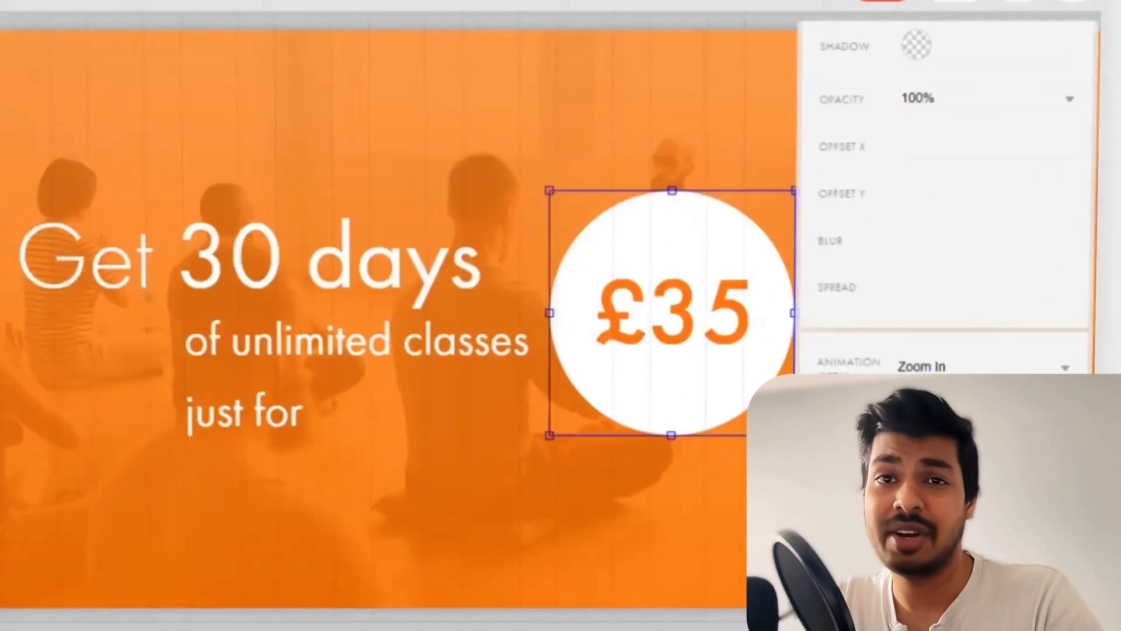
{"action": "scroll", "coordinate": [946, 205], "scroll_direction": "down", "scroll_amount": 3}
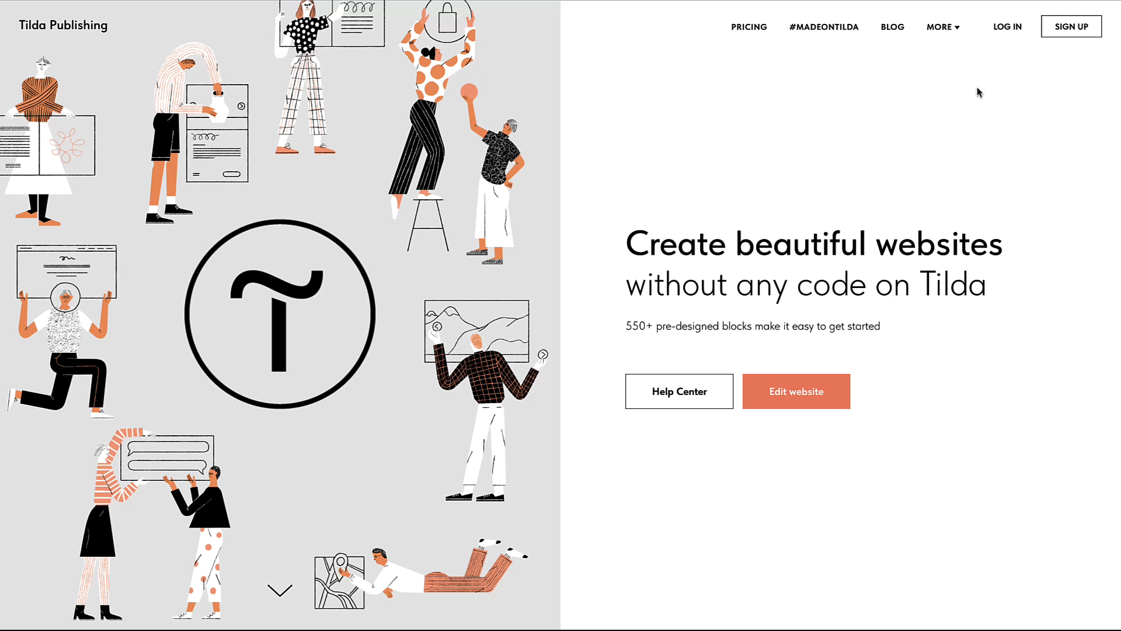
Step: Log in to the dashboard and create a website named Personal Portfolio
{"action": "left_click", "coordinate": [1017, 29]}
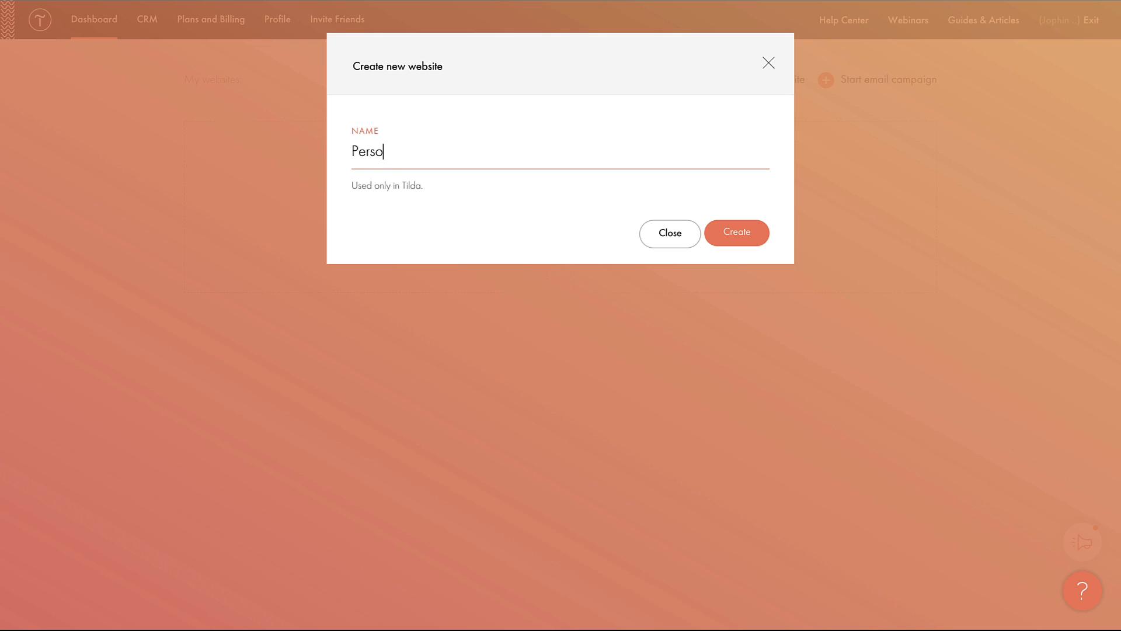
{"action": "left_click", "coordinate": [739, 238]}
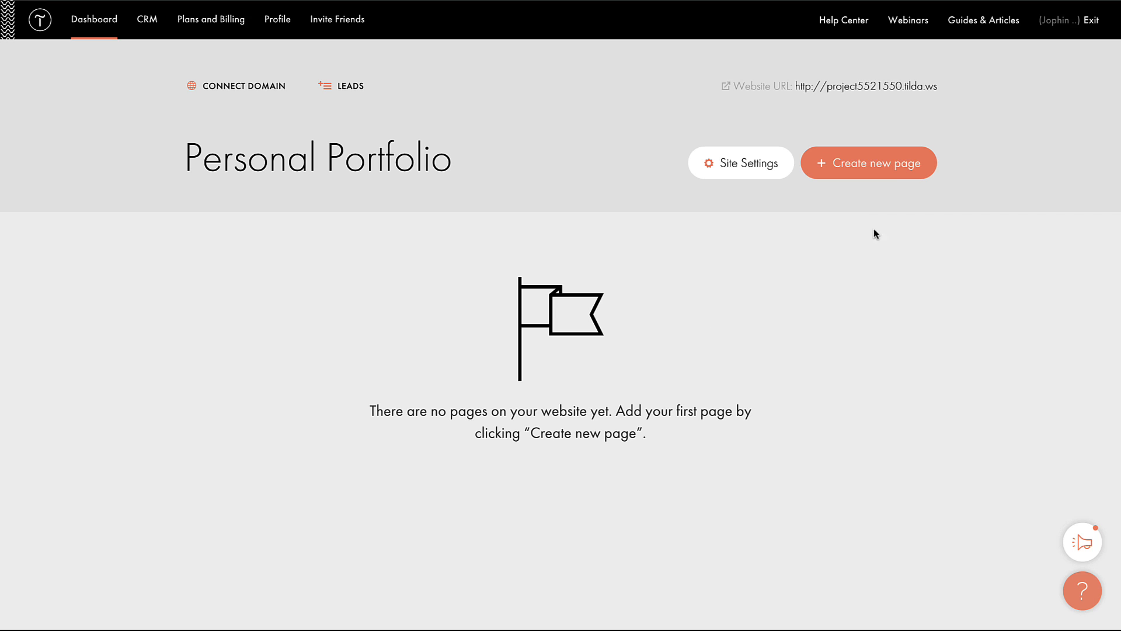
Step: Start the site's first page and scroll through the page templates
{"action": "left_click", "coordinate": [840, 175]}
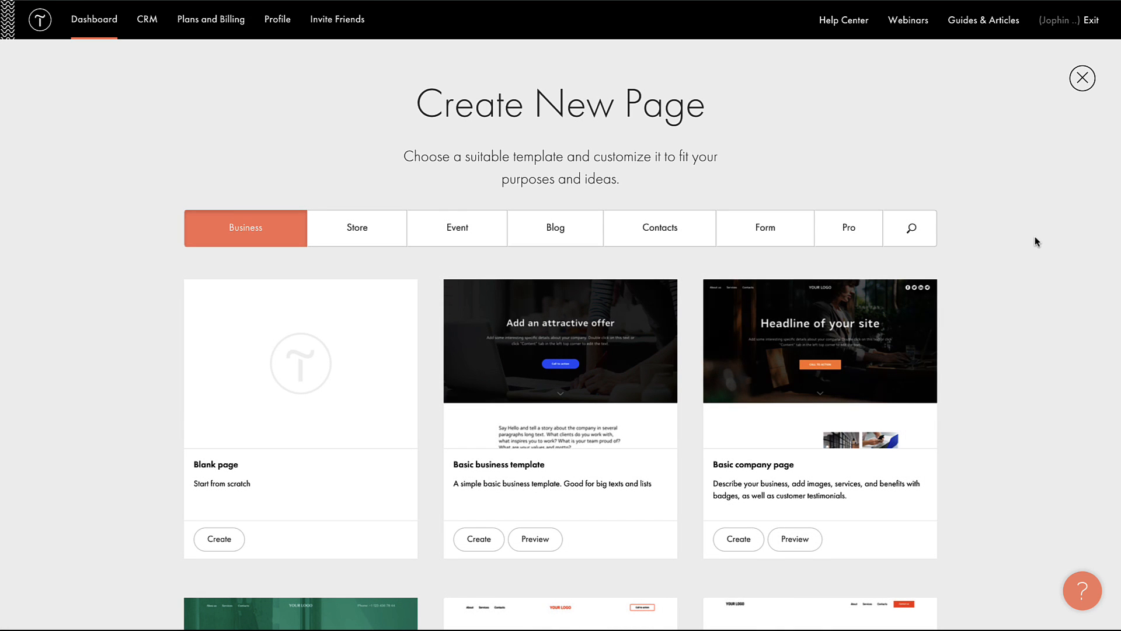
{"action": "scroll", "coordinate": [1036, 241], "scroll_direction": "down", "scroll_amount": 7}
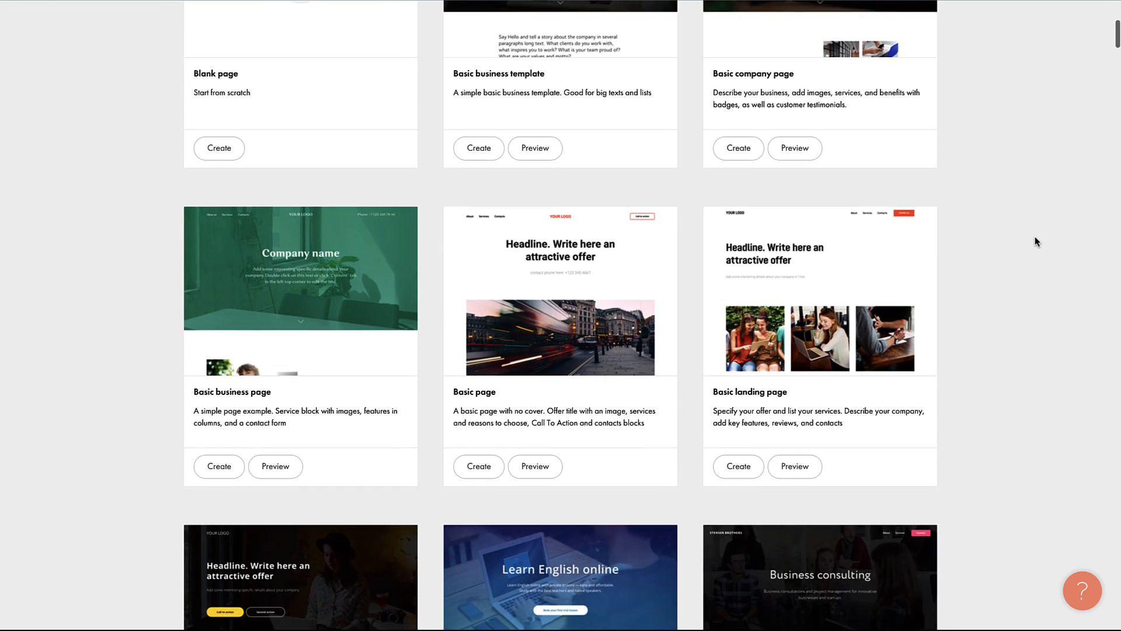
{"action": "scroll", "coordinate": [993, 241], "scroll_direction": "down", "scroll_amount": 3}
{"action": "scroll", "coordinate": [881, 251], "scroll_direction": "up", "scroll_amount": 10}
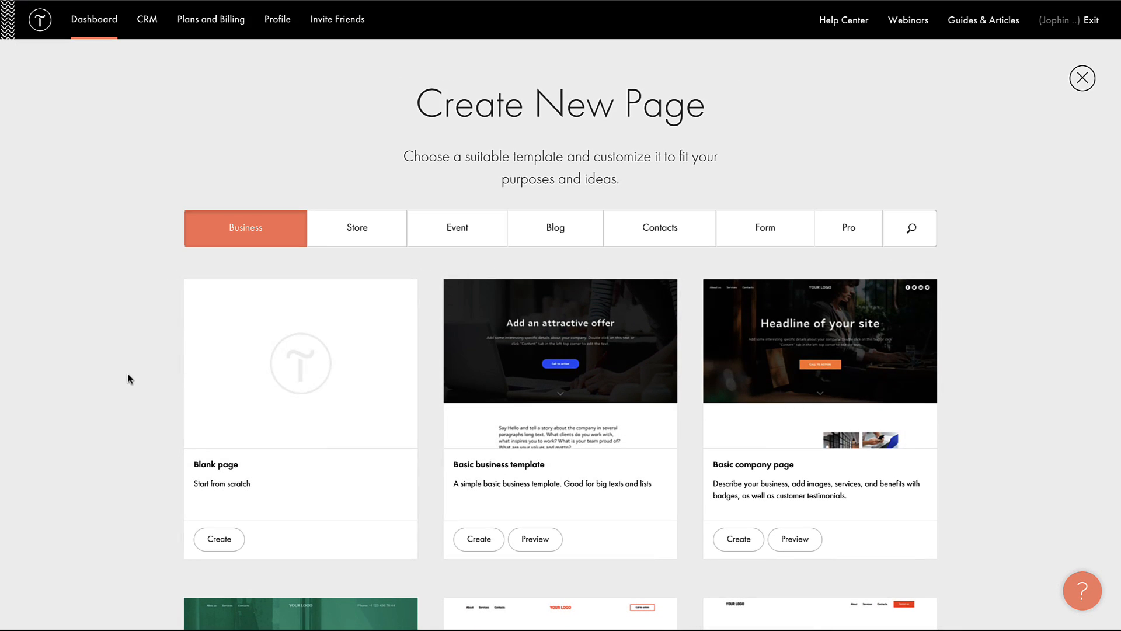
{"action": "scroll", "coordinate": [128, 378], "scroll_direction": "down", "scroll_amount": 9}
{"action": "scroll", "coordinate": [128, 378], "scroll_direction": "down", "scroll_amount": 4}
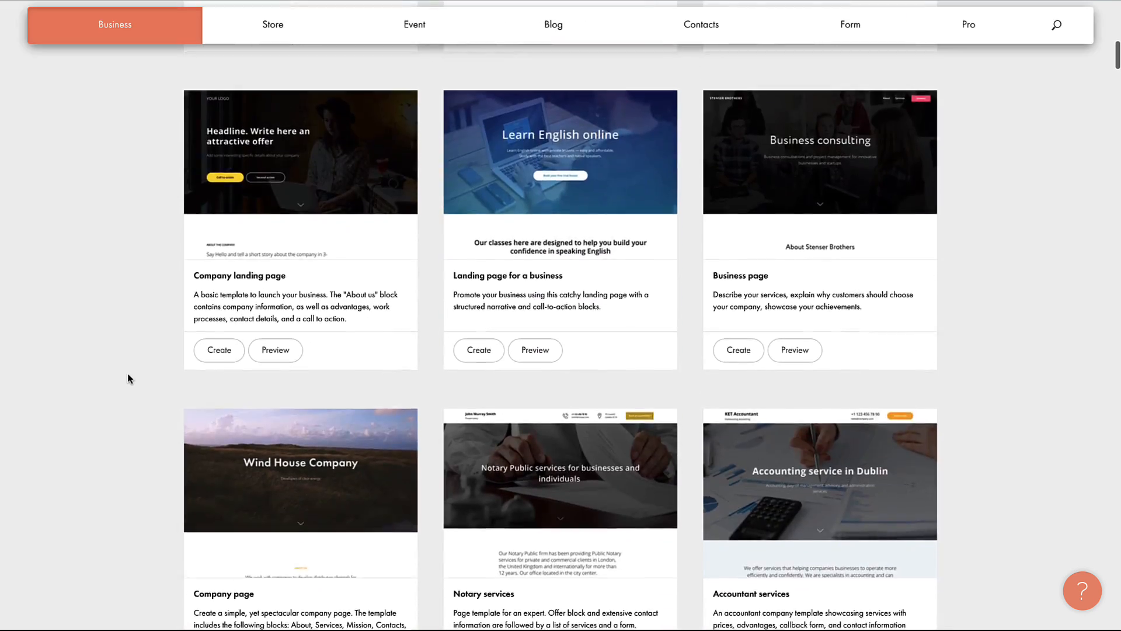
{"action": "scroll", "coordinate": [128, 379], "scroll_direction": "down", "scroll_amount": 8}
{"action": "scroll", "coordinate": [128, 379], "scroll_direction": "down", "scroll_amount": 9}
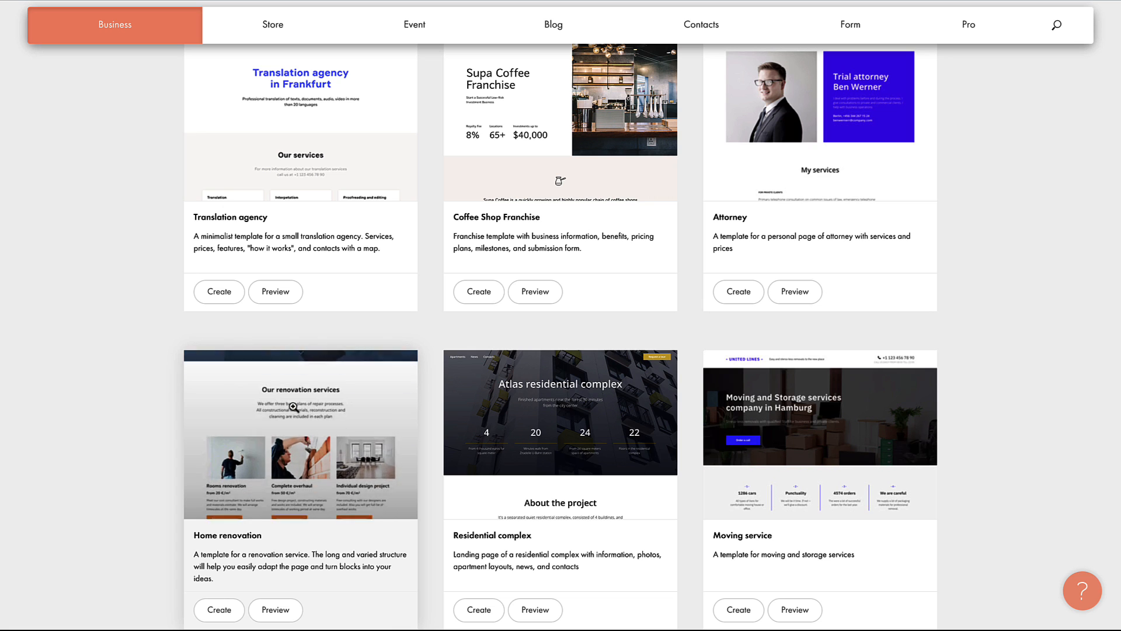
{"action": "scroll", "coordinate": [294, 407], "scroll_direction": "up", "scroll_amount": 20}
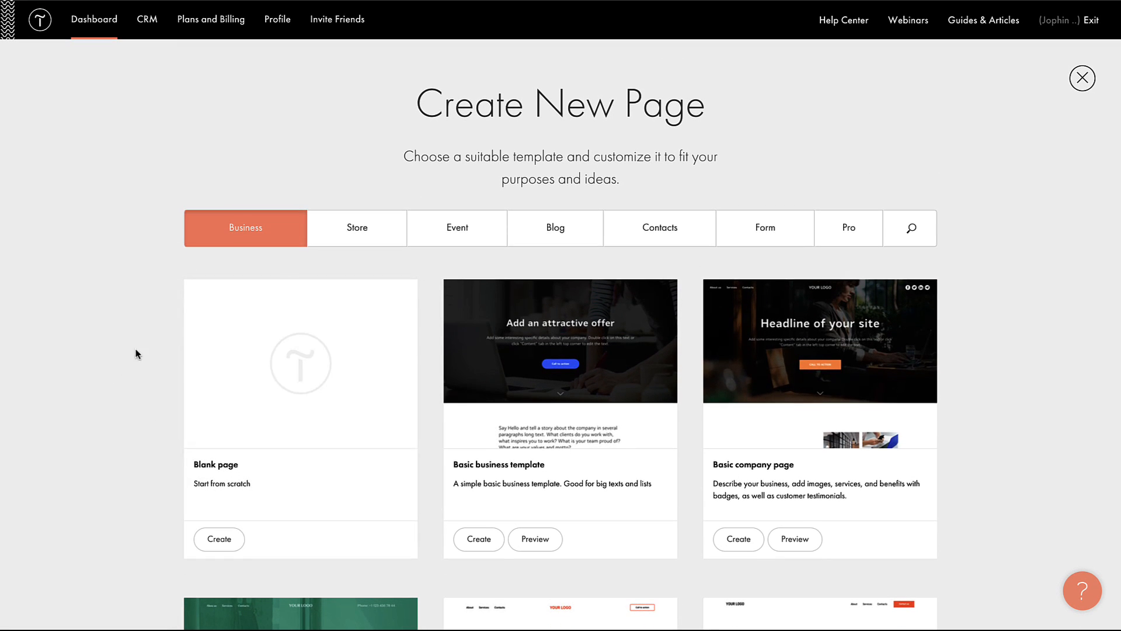
Step: Browse the Store, Event, Blog, Contacts and Form template categories
{"action": "left_click", "coordinate": [353, 235]}
{"action": "scroll", "coordinate": [167, 375], "scroll_direction": "down", "scroll_amount": 15}
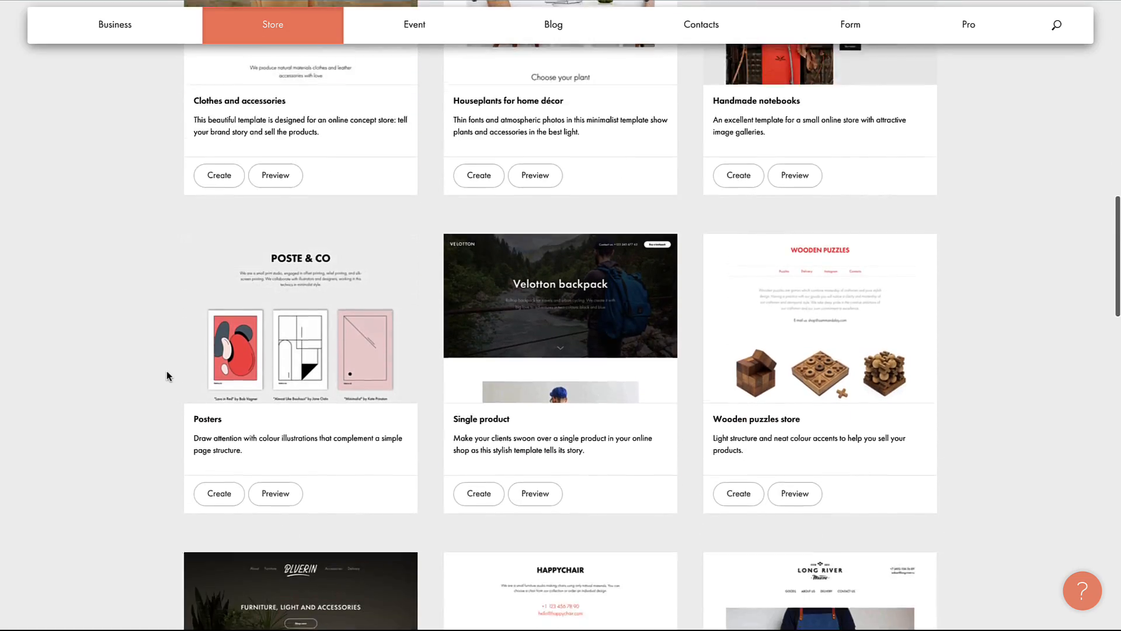
{"action": "scroll", "coordinate": [166, 376], "scroll_direction": "down", "scroll_amount": 3}
{"action": "scroll", "coordinate": [167, 375], "scroll_direction": "up", "scroll_amount": 15}
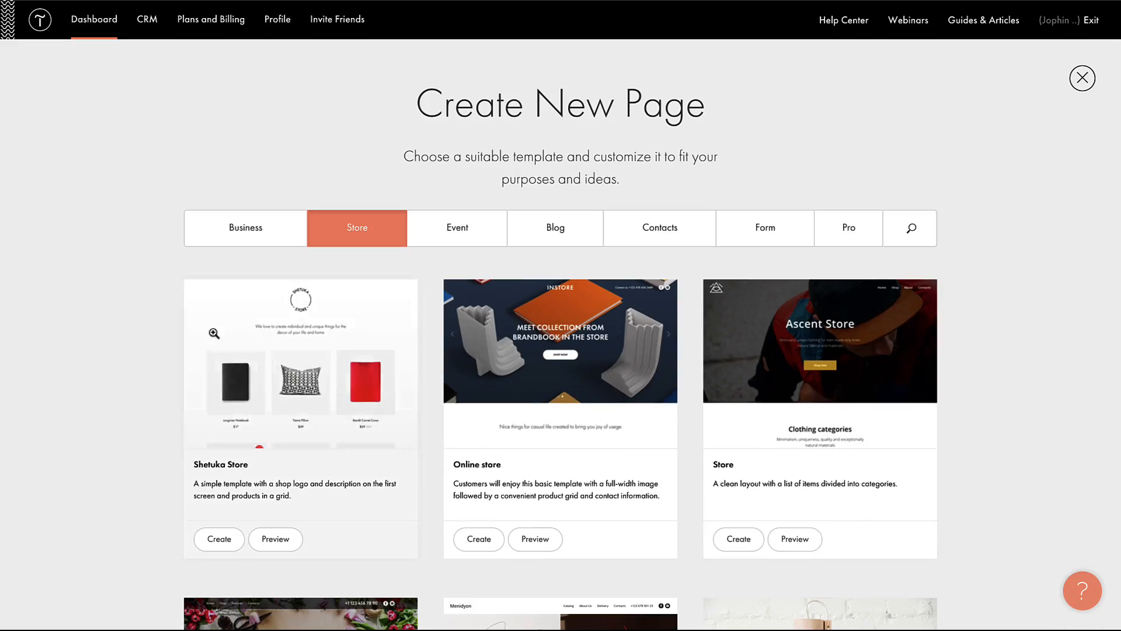
{"action": "left_click", "coordinate": [471, 229]}
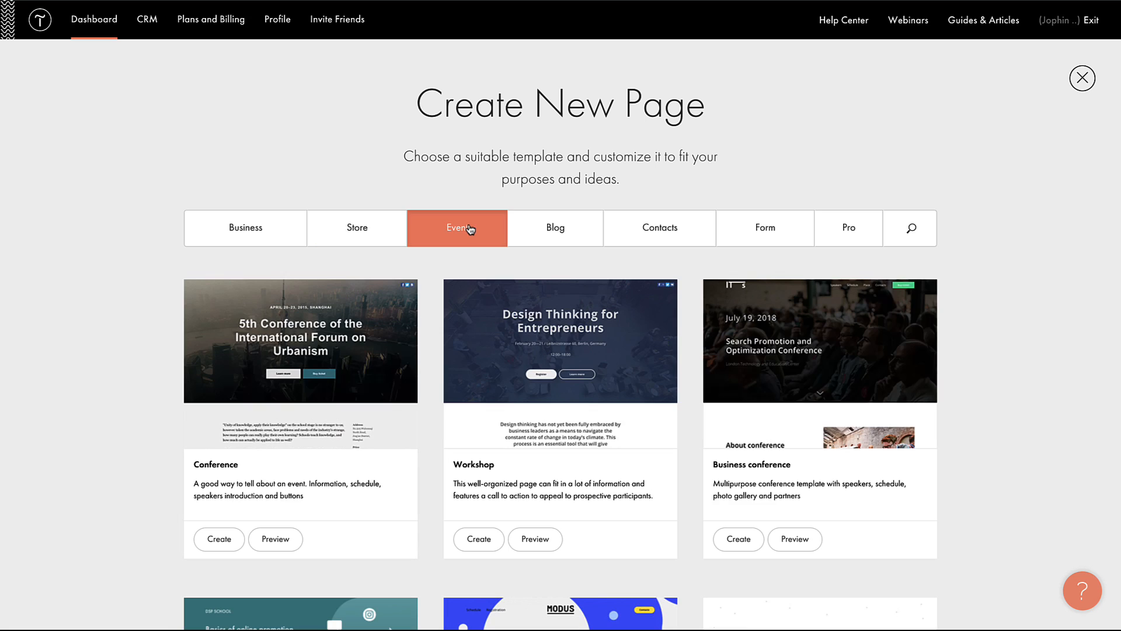
{"action": "left_click", "coordinate": [553, 236]}
{"action": "left_click", "coordinate": [653, 235]}
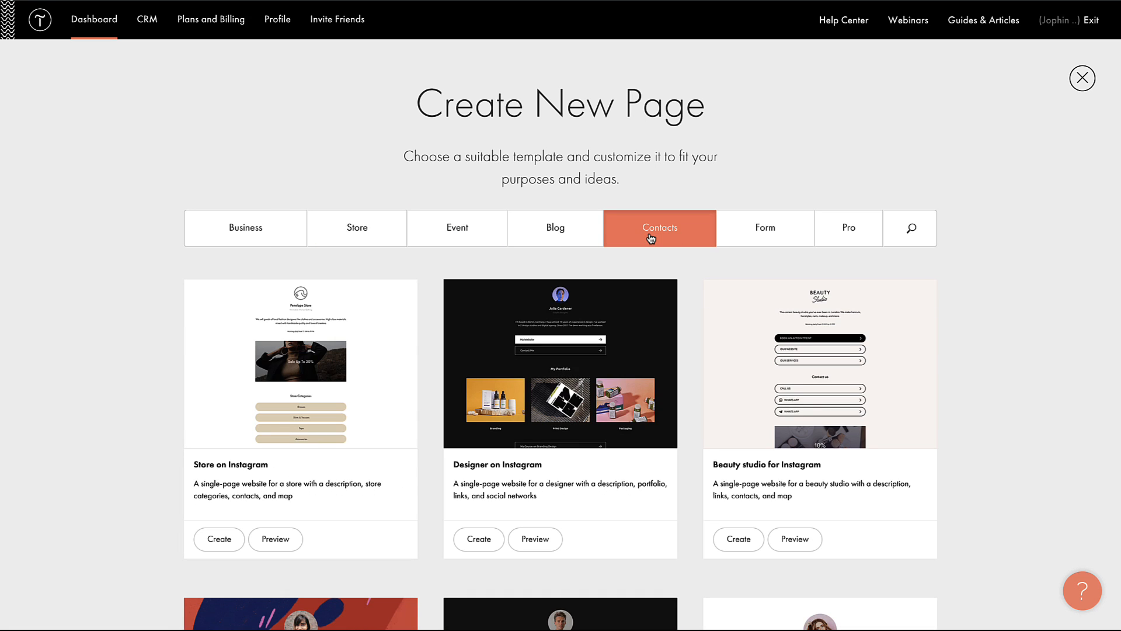
{"action": "left_click", "coordinate": [754, 232]}
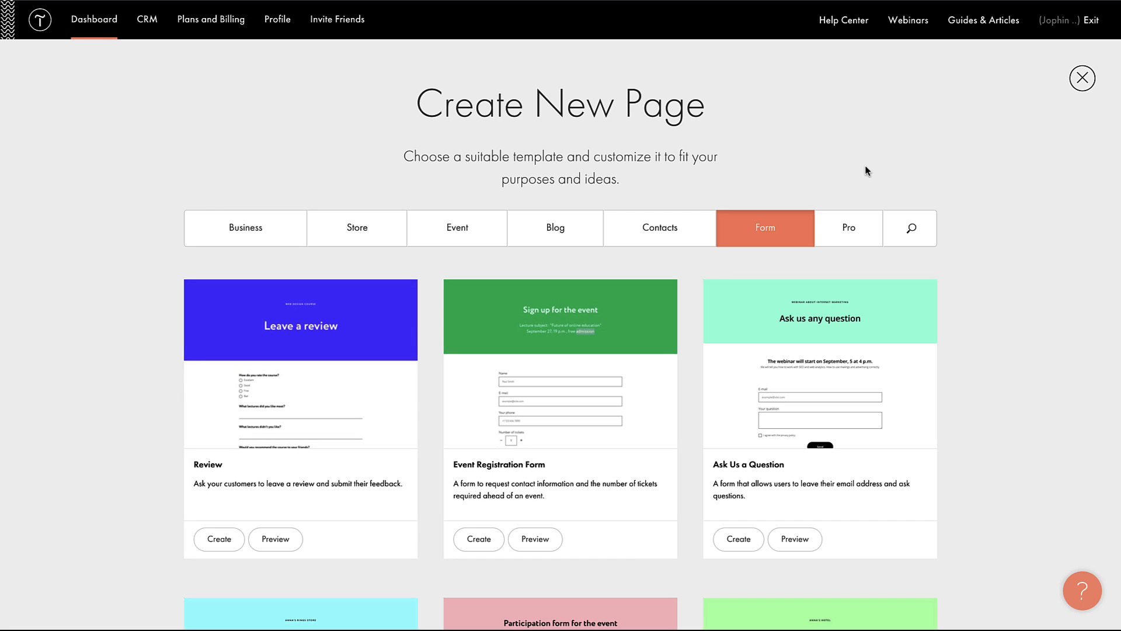
Step: Preview the Dark-Corporate Pro Zero Block template, close it and switch to template search
{"action": "left_click", "coordinate": [845, 235]}
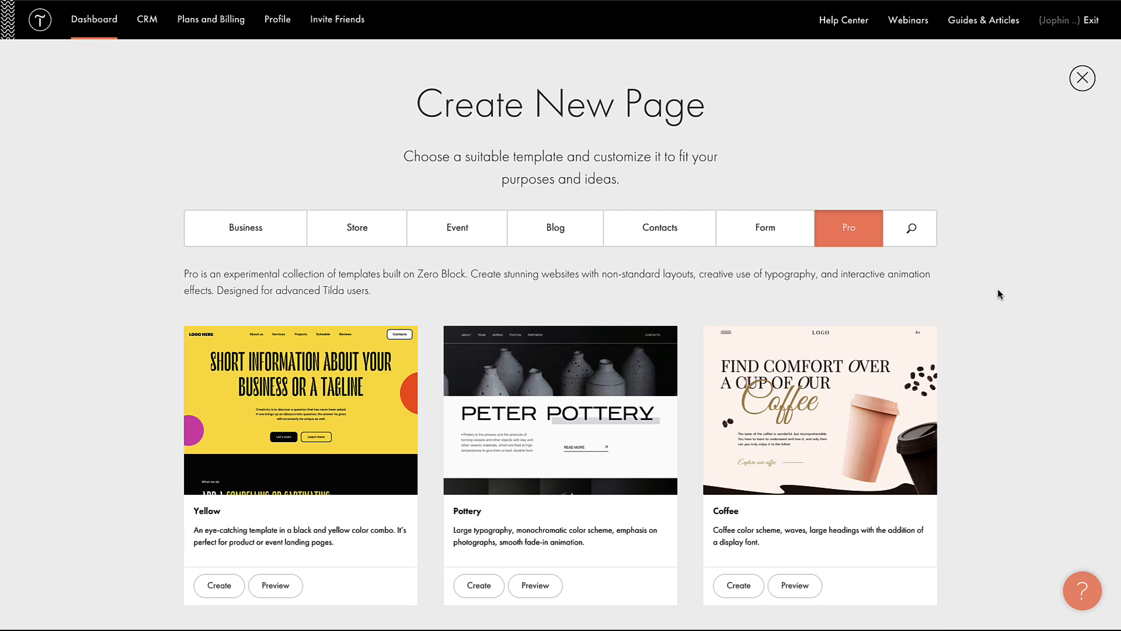
{"action": "scroll", "coordinate": [998, 288], "scroll_direction": "down", "scroll_amount": 5}
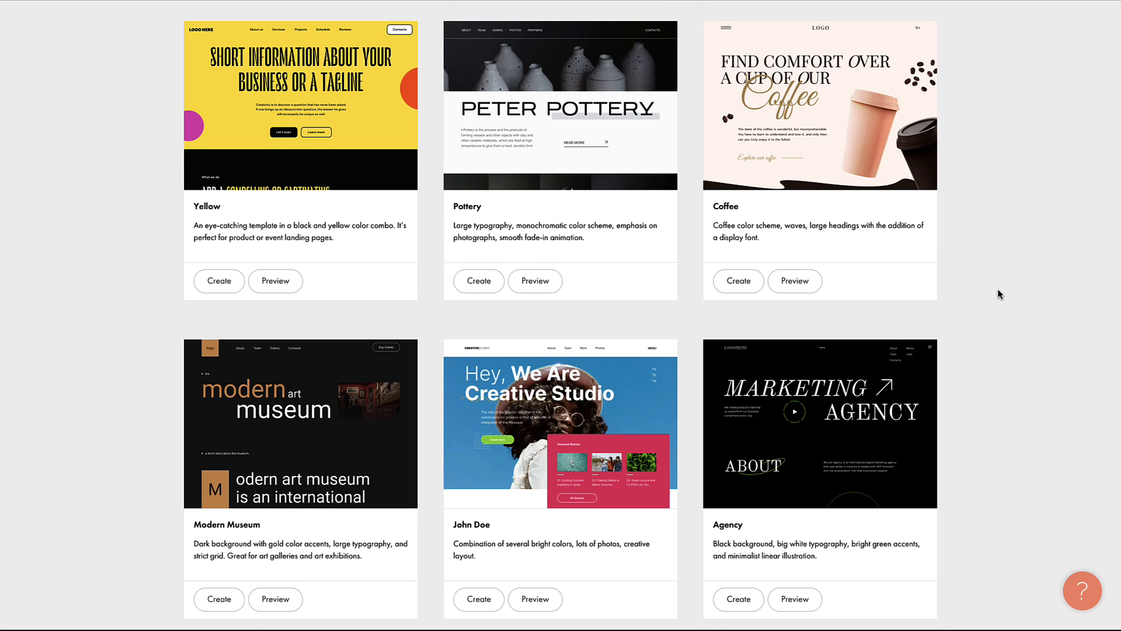
{"action": "scroll", "coordinate": [998, 289], "scroll_direction": "down", "scroll_amount": 4}
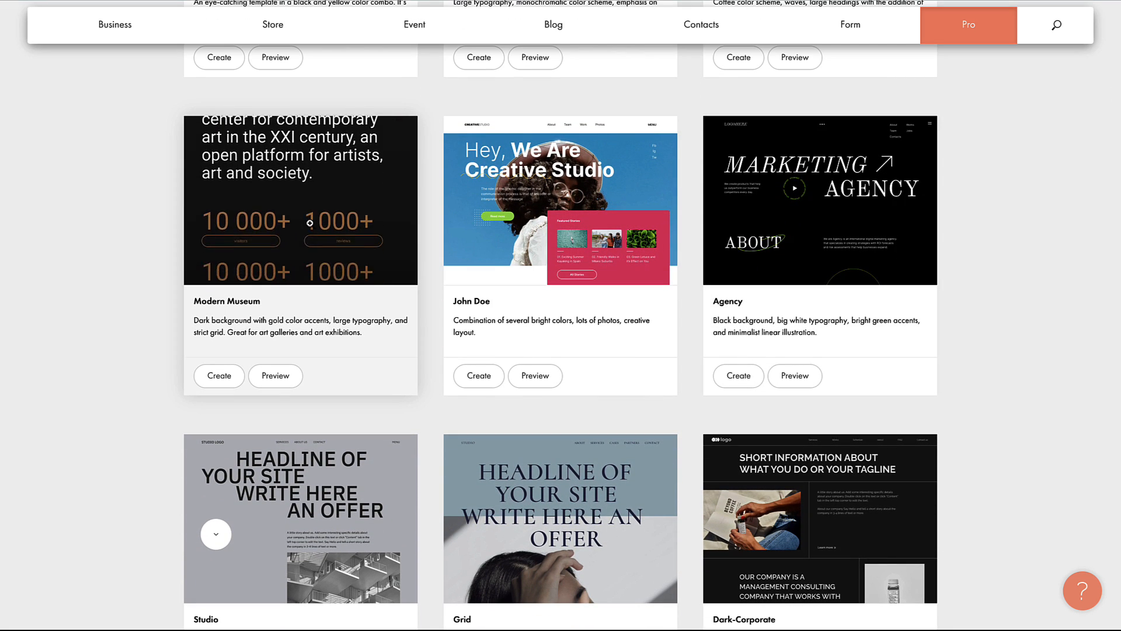
{"action": "scroll", "coordinate": [65, 454], "scroll_direction": "down", "scroll_amount": 1}
{"action": "scroll", "coordinate": [64, 455], "scroll_direction": "down", "scroll_amount": 1}
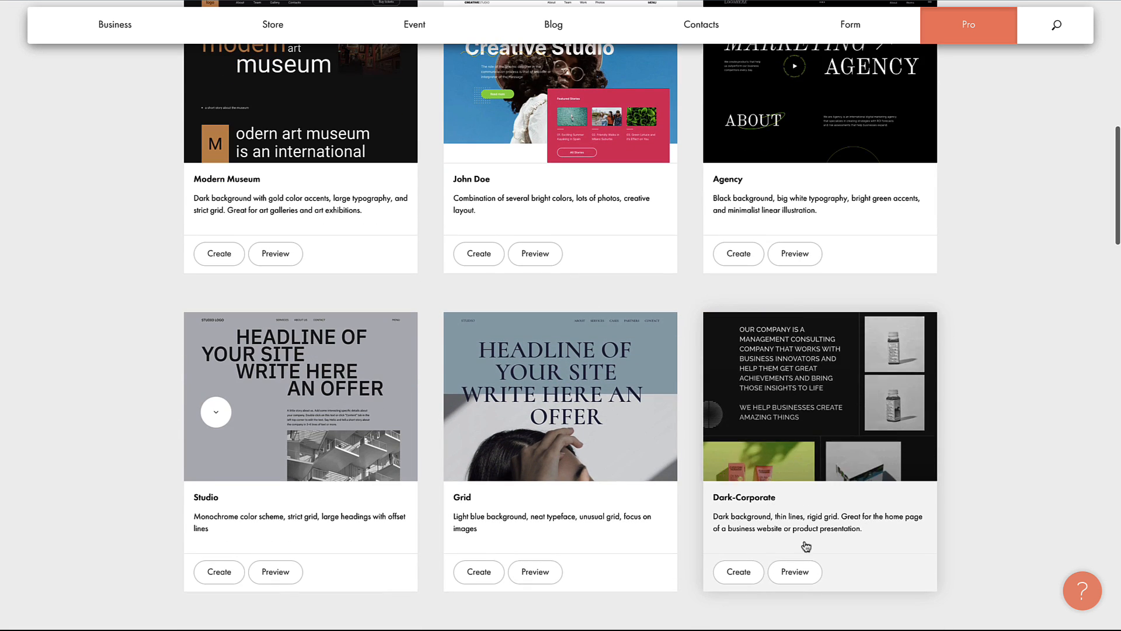
{"action": "left_click", "coordinate": [797, 573]}
{"action": "scroll", "coordinate": [496, 475], "scroll_direction": "down", "scroll_amount": 20}
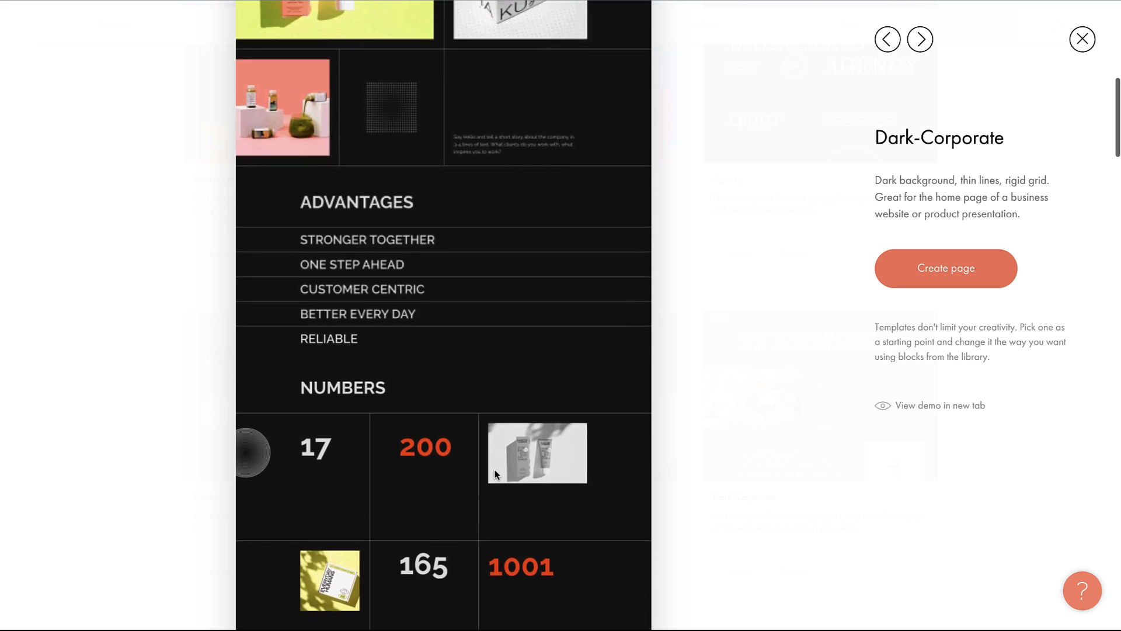
{"action": "scroll", "coordinate": [495, 474], "scroll_direction": "down", "scroll_amount": 9}
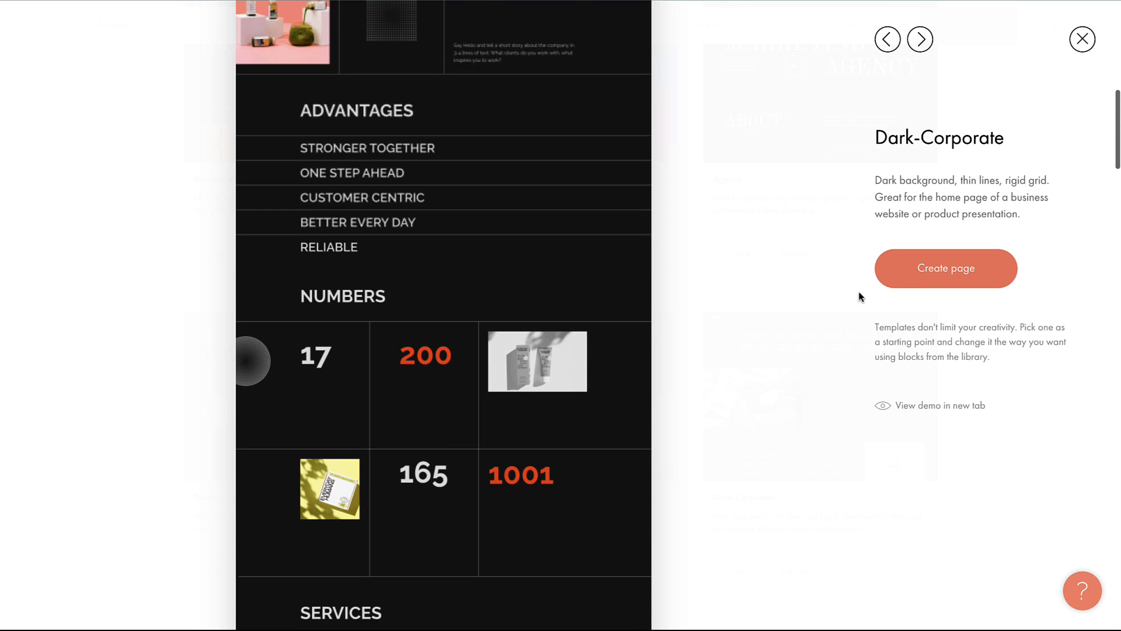
{"action": "left_click", "coordinate": [1082, 39]}
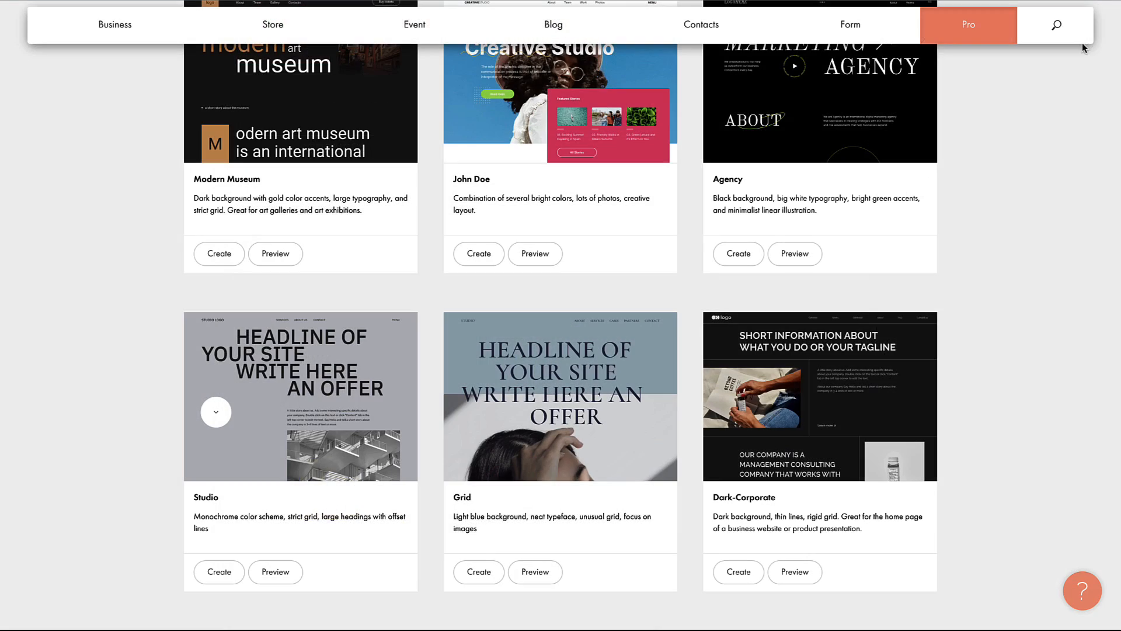
{"action": "scroll", "coordinate": [621, 136], "scroll_direction": "up", "scroll_amount": 15}
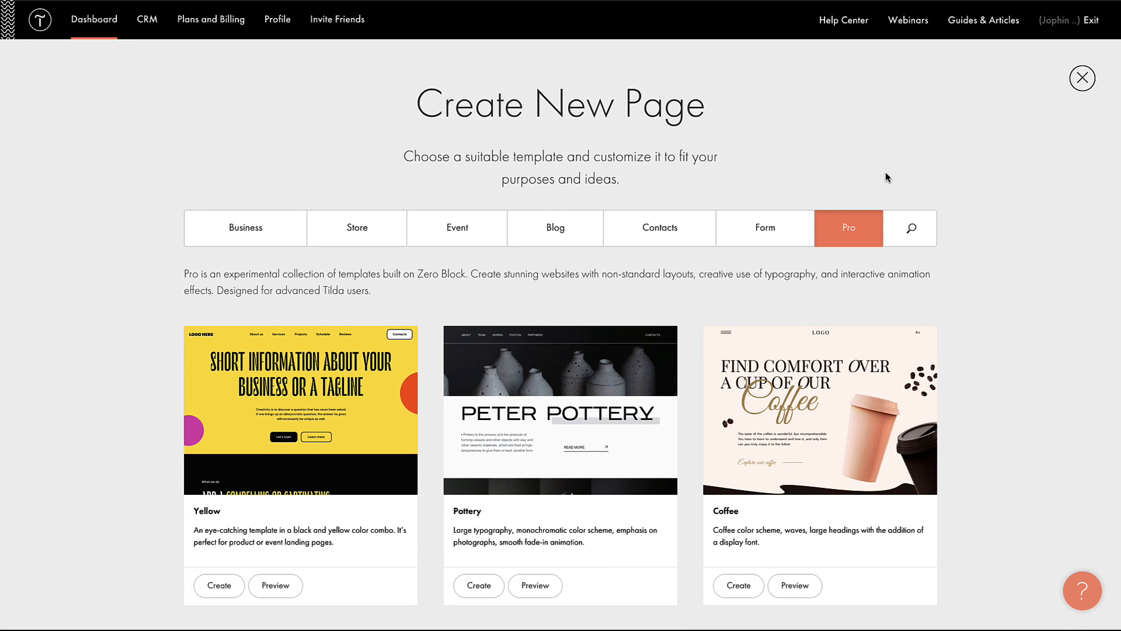
{"action": "left_click", "coordinate": [912, 232]}
Step: Search the templates for 'portfolio' and scroll through the results
{"action": "type", "text": "po"}
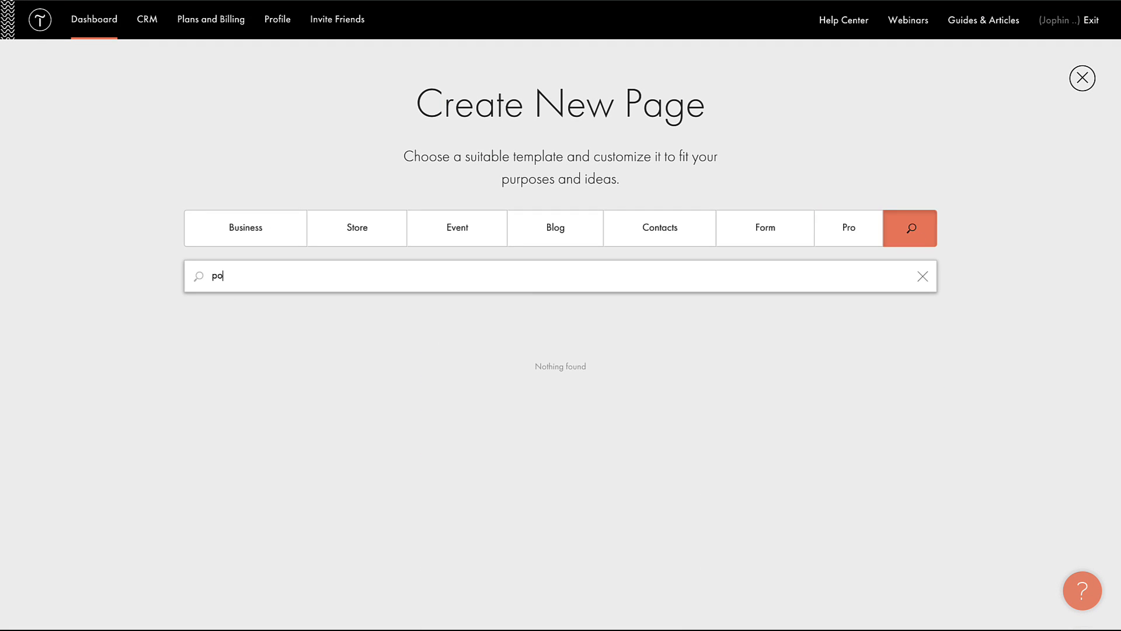
{"action": "type", "text": "rtfolio"}
{"action": "scroll", "coordinate": [787, 498], "scroll_direction": "down", "scroll_amount": 8}
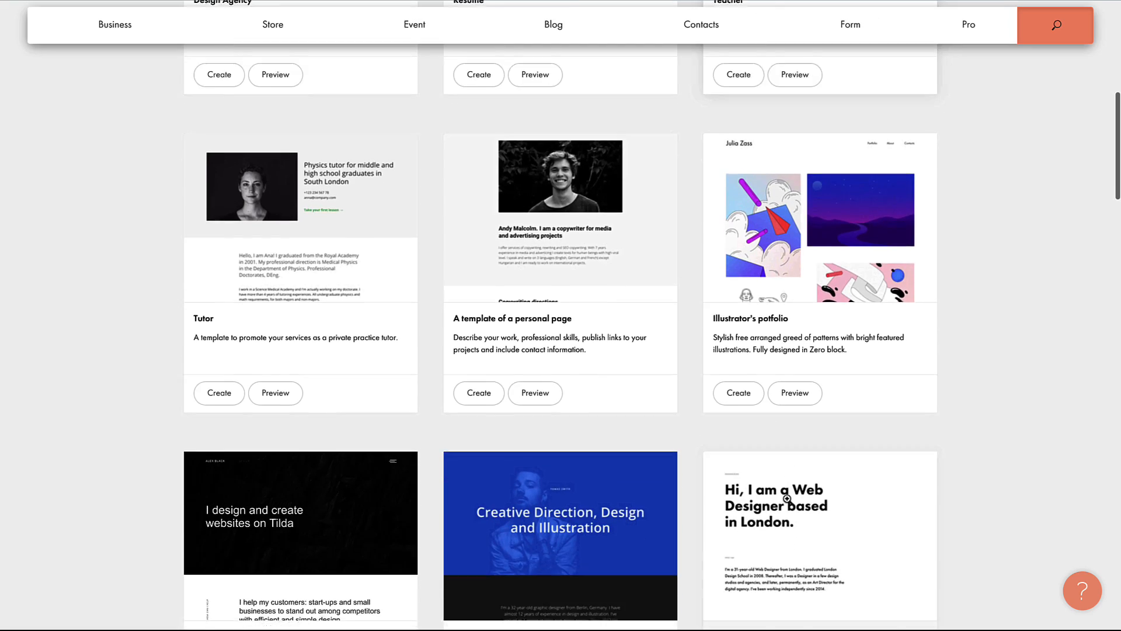
{"action": "scroll", "coordinate": [788, 499], "scroll_direction": "down", "scroll_amount": 5}
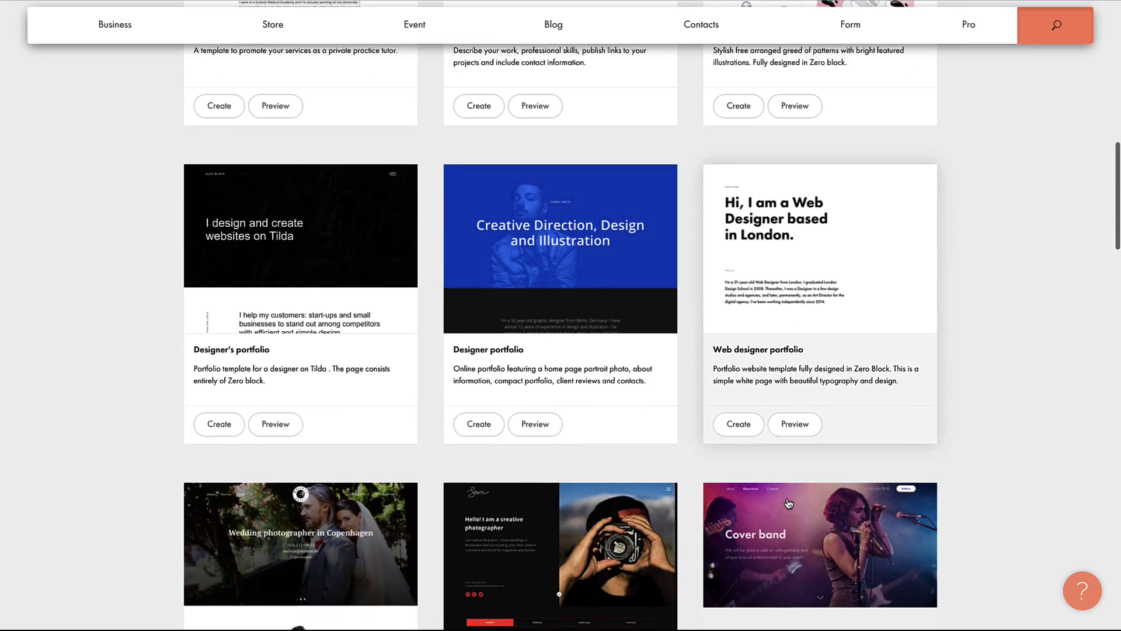
{"action": "scroll", "coordinate": [788, 503], "scroll_direction": "down", "scroll_amount": 9}
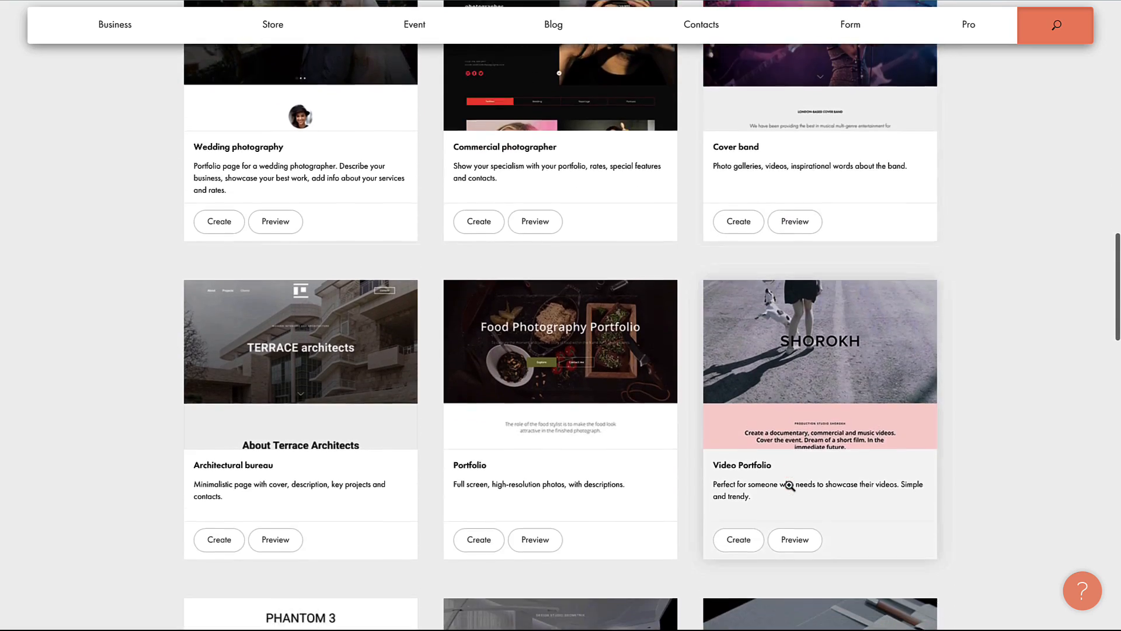
{"action": "scroll", "coordinate": [789, 485], "scroll_direction": "down", "scroll_amount": 12}
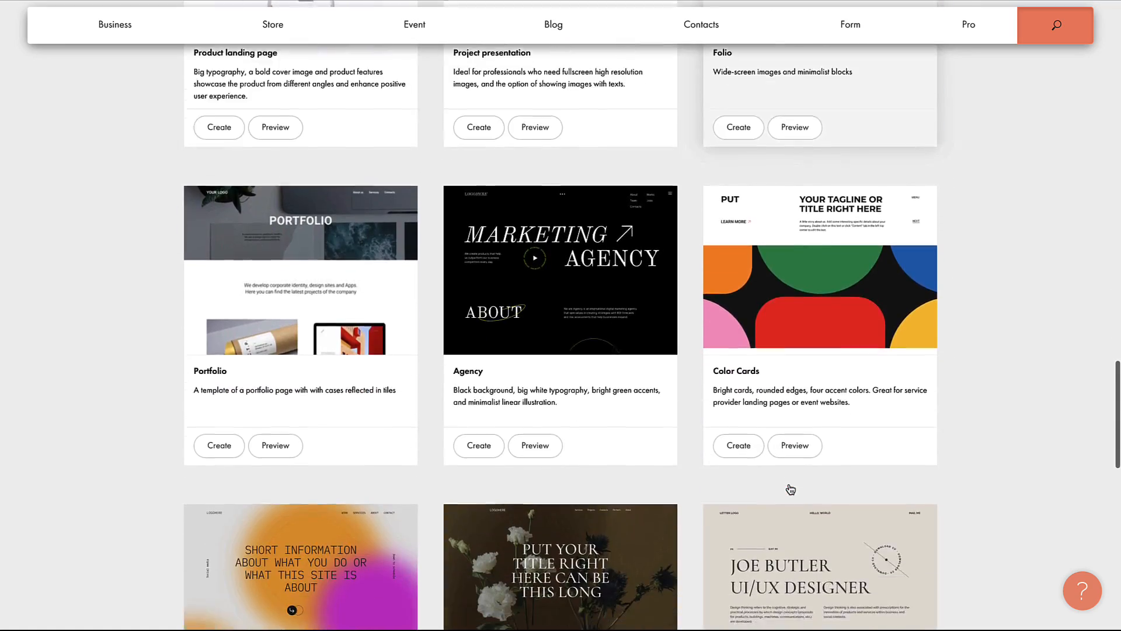
{"action": "scroll", "coordinate": [790, 488], "scroll_direction": "down", "scroll_amount": 6}
{"action": "scroll", "coordinate": [790, 488], "scroll_direction": "up", "scroll_amount": 20}
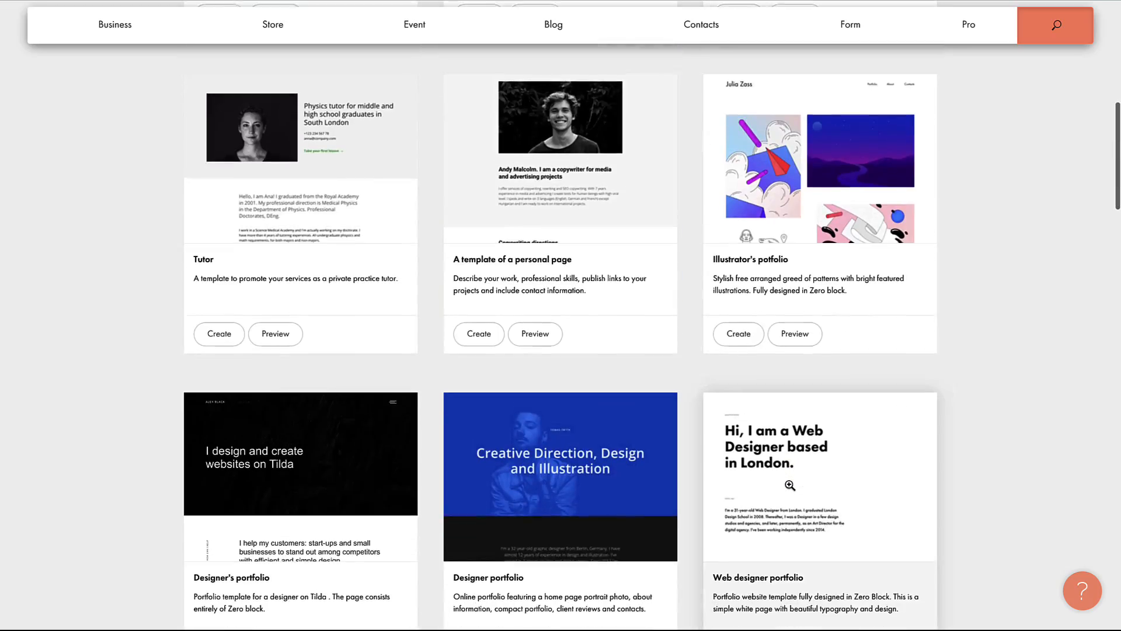
{"action": "scroll", "coordinate": [788, 483], "scroll_direction": "down", "scroll_amount": 9}
{"action": "scroll", "coordinate": [791, 487], "scroll_direction": "up", "scroll_amount": 2}
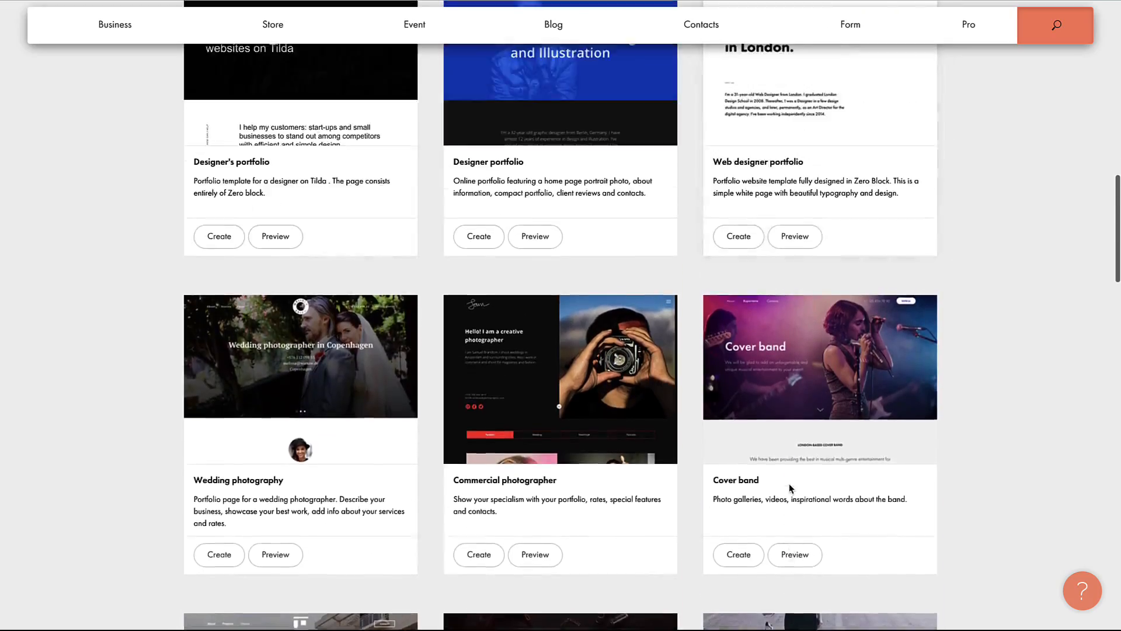
{"action": "scroll", "coordinate": [879, 207], "scroll_direction": "up", "scroll_amount": 2}
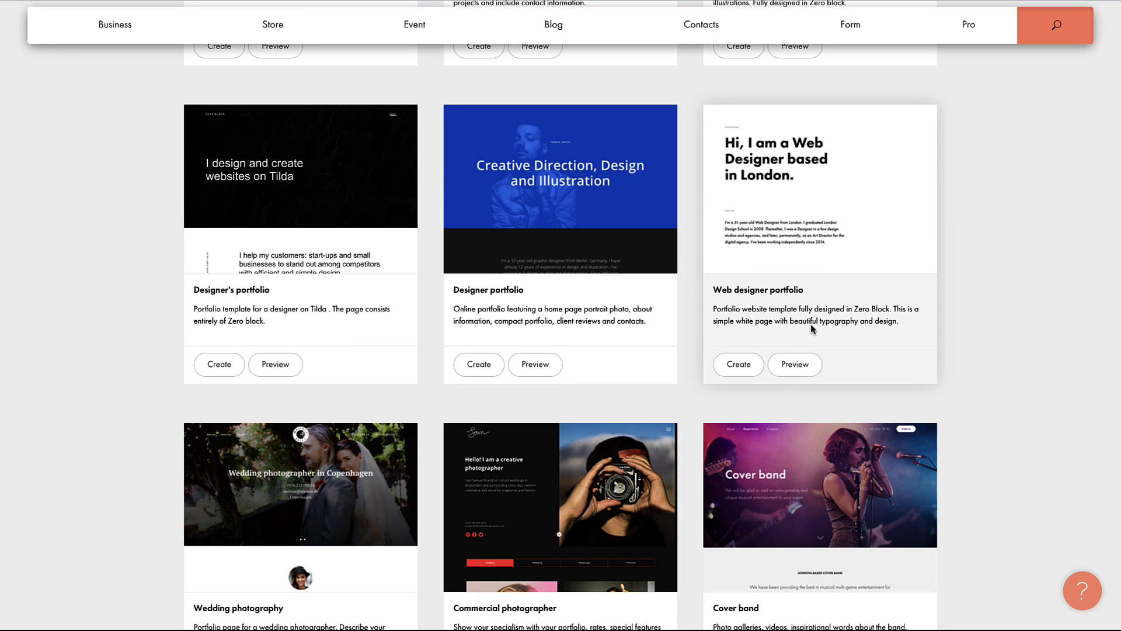
Step: Preview the Web designer portfolio template and create a page from it
{"action": "left_click", "coordinate": [879, 207]}
{"action": "scroll", "coordinate": [490, 467], "scroll_direction": "down", "scroll_amount": 15}
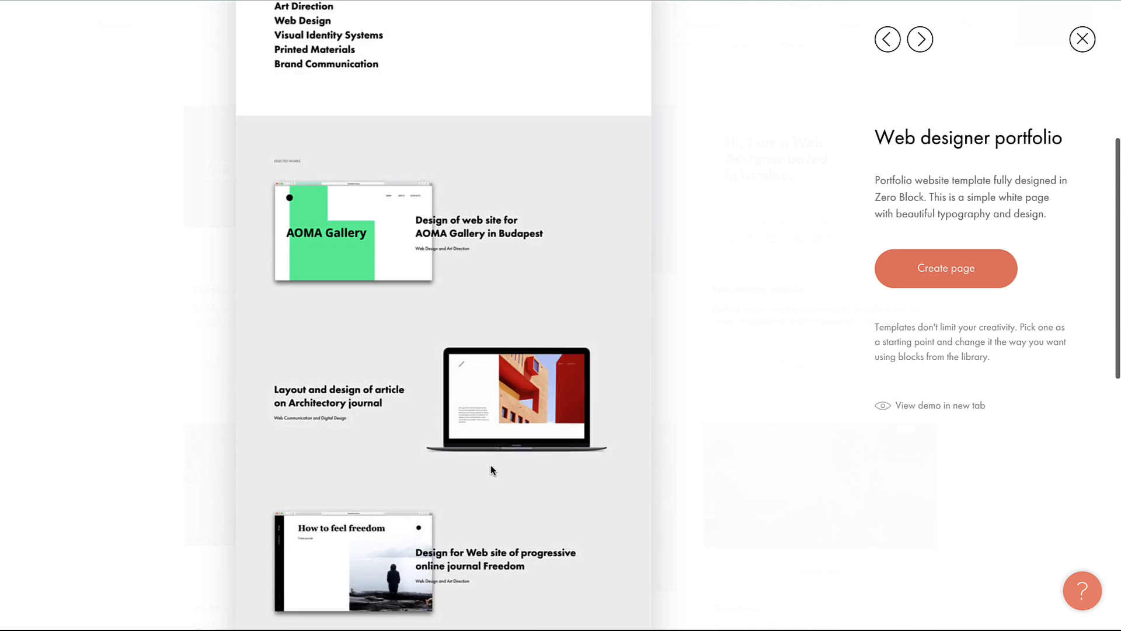
{"action": "scroll", "coordinate": [491, 467], "scroll_direction": "up", "scroll_amount": 15}
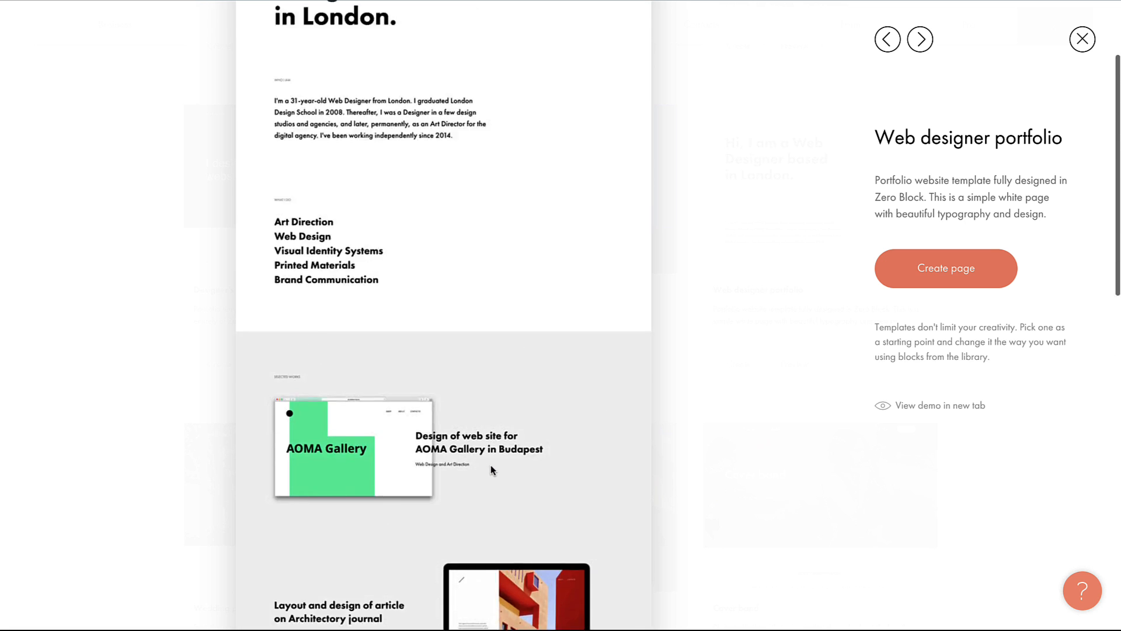
{"action": "left_click", "coordinate": [944, 277]}
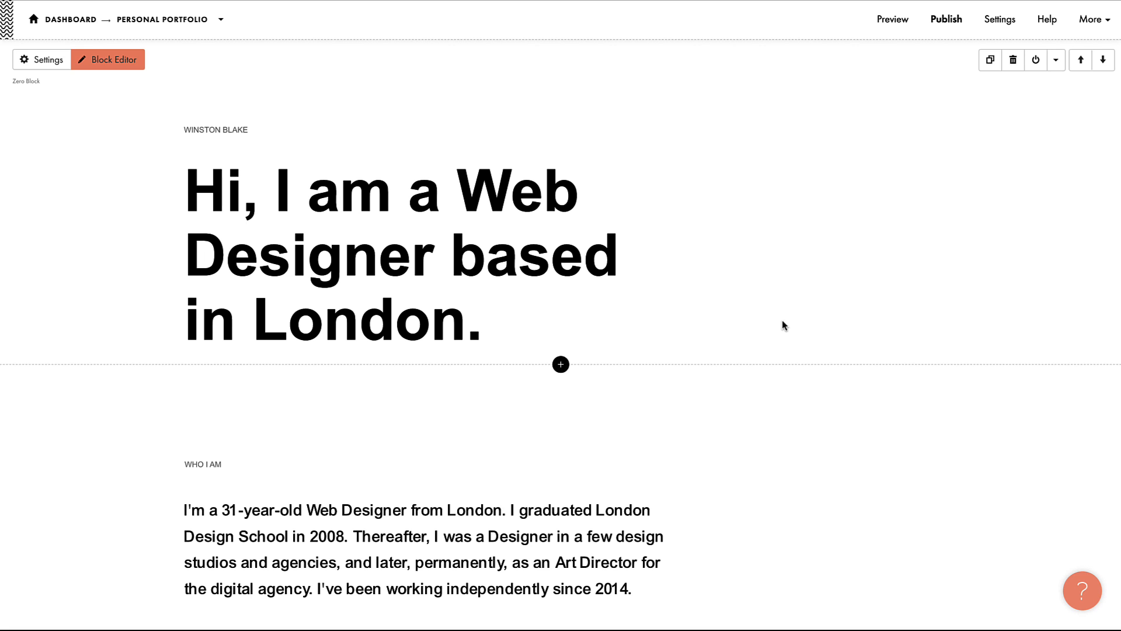
Step: Scroll through the new portfolio page, then bring up the Block Library below the header
{"action": "scroll", "coordinate": [783, 325], "scroll_direction": "down", "scroll_amount": 12}
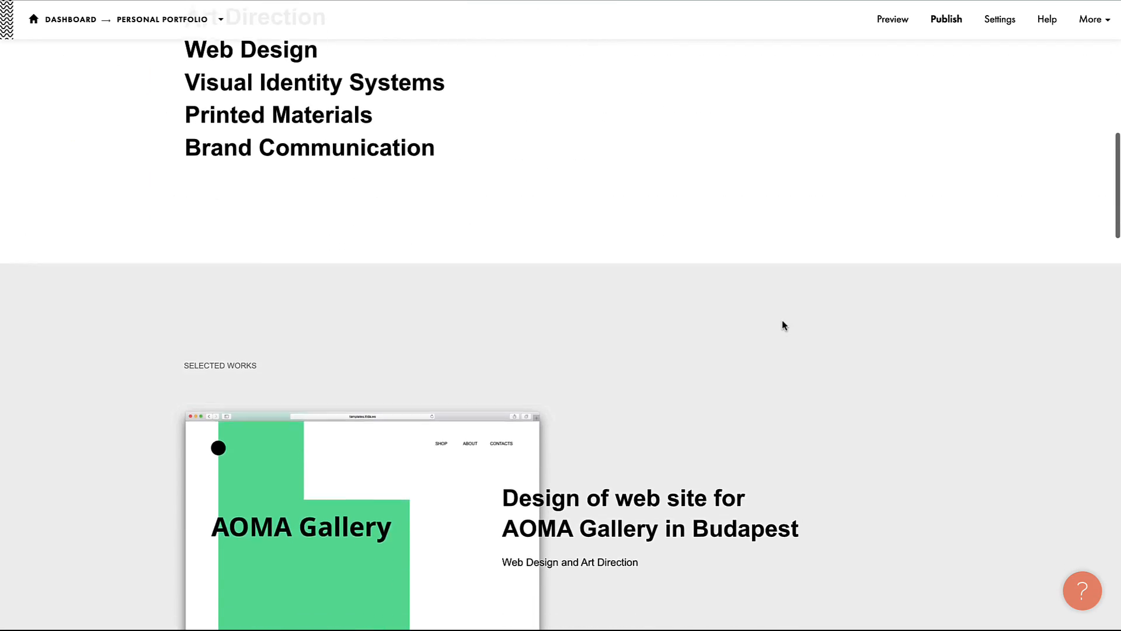
{"action": "scroll", "coordinate": [783, 325], "scroll_direction": "down", "scroll_amount": 10}
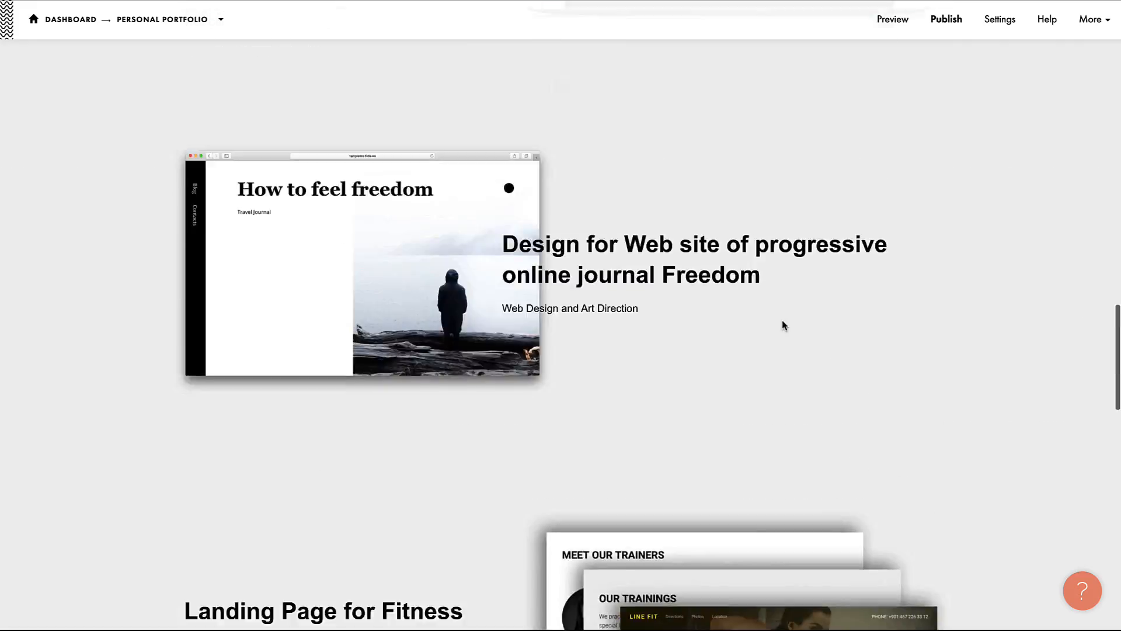
{"action": "scroll", "coordinate": [783, 325], "scroll_direction": "up", "scroll_amount": 20}
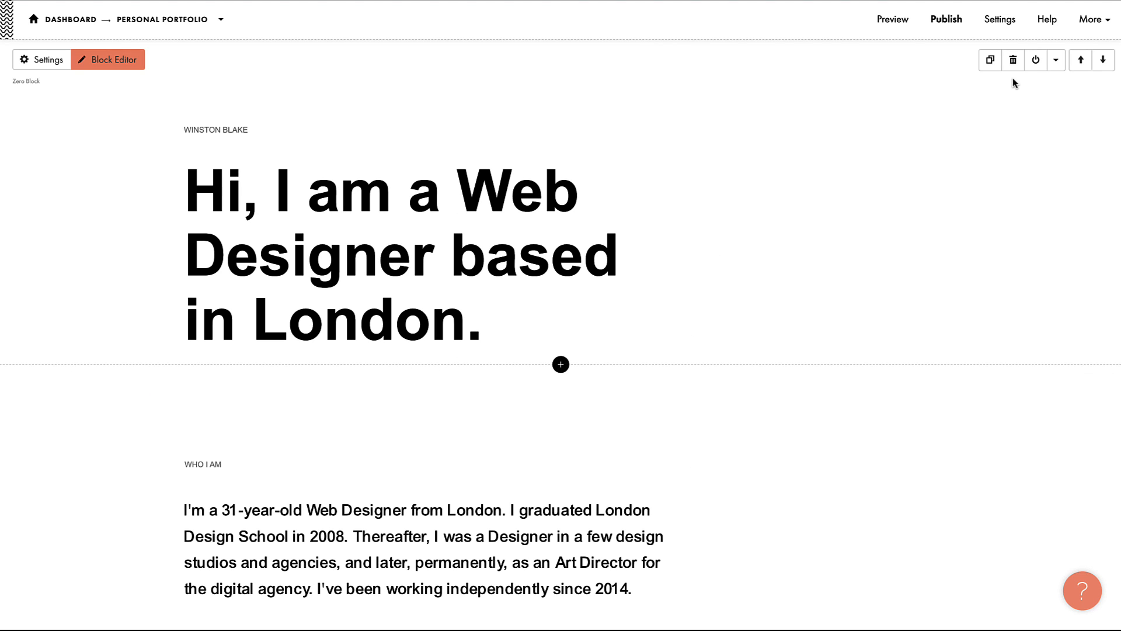
{"action": "left_click", "coordinate": [560, 366]}
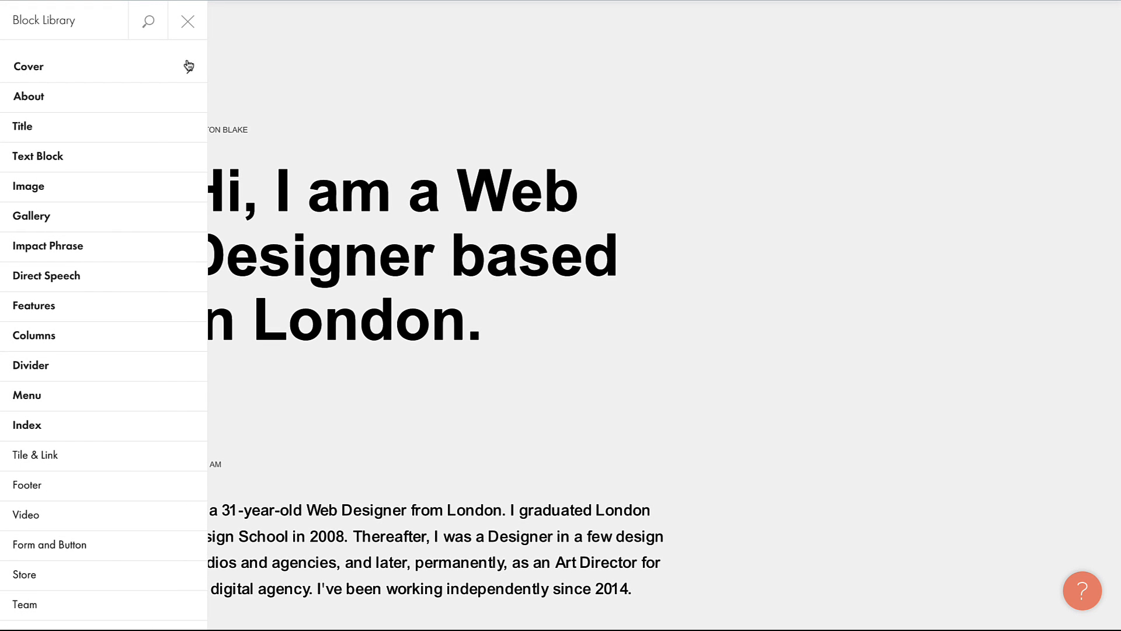
Step: Close the block library and replace the heading word 'am' with 'sd'
{"action": "left_click", "coordinate": [188, 32]}
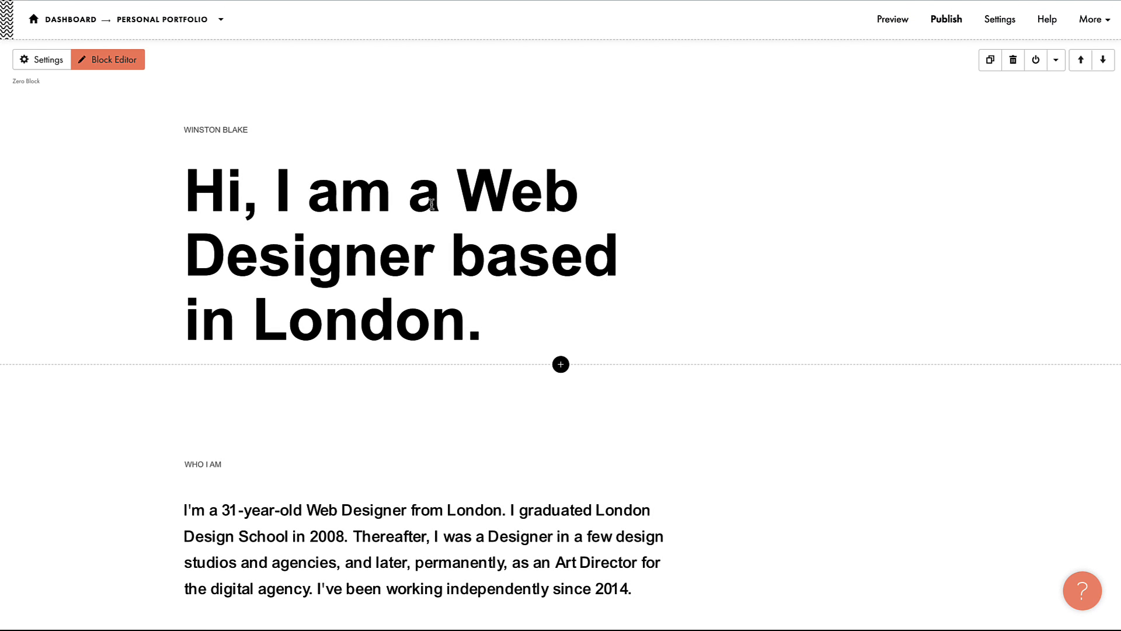
{"action": "double_click", "coordinate": [309, 200]}
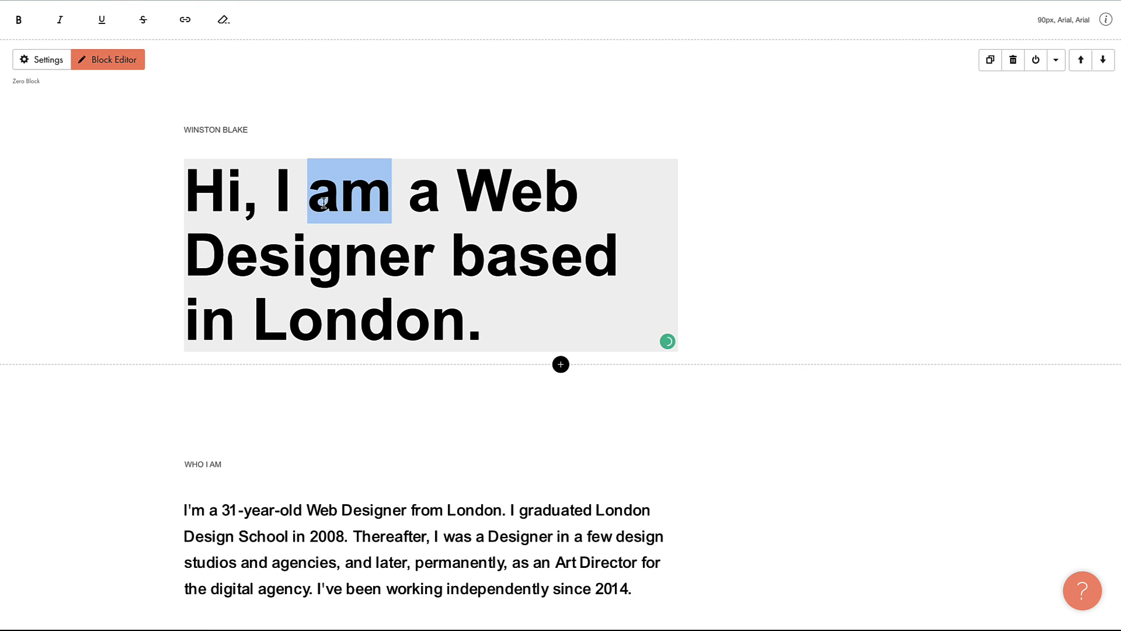
{"action": "type", "text": "sdf"}
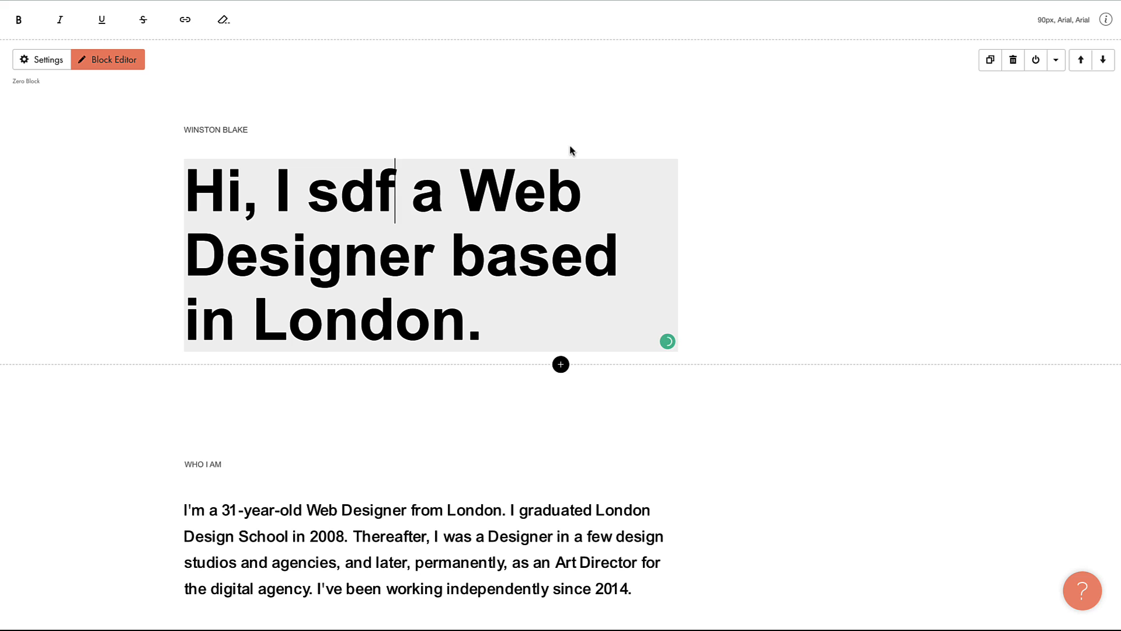
Step: Open the hero block's settings, save and close them, and enter the Zero Block editor
{"action": "left_click", "coordinate": [50, 61]}
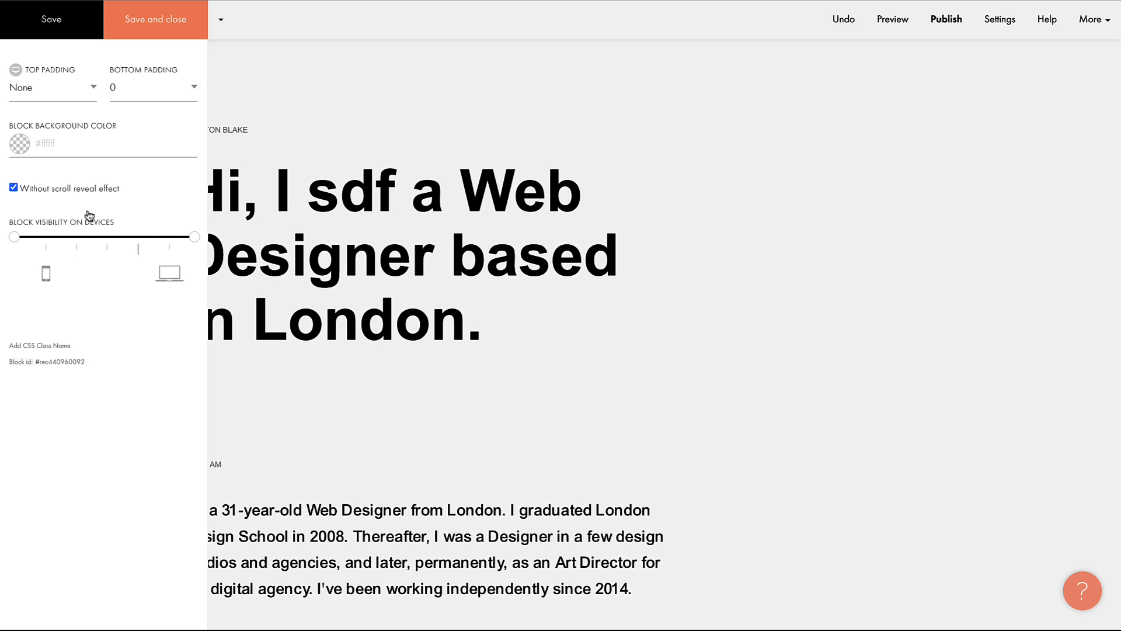
{"action": "left_click", "coordinate": [157, 26]}
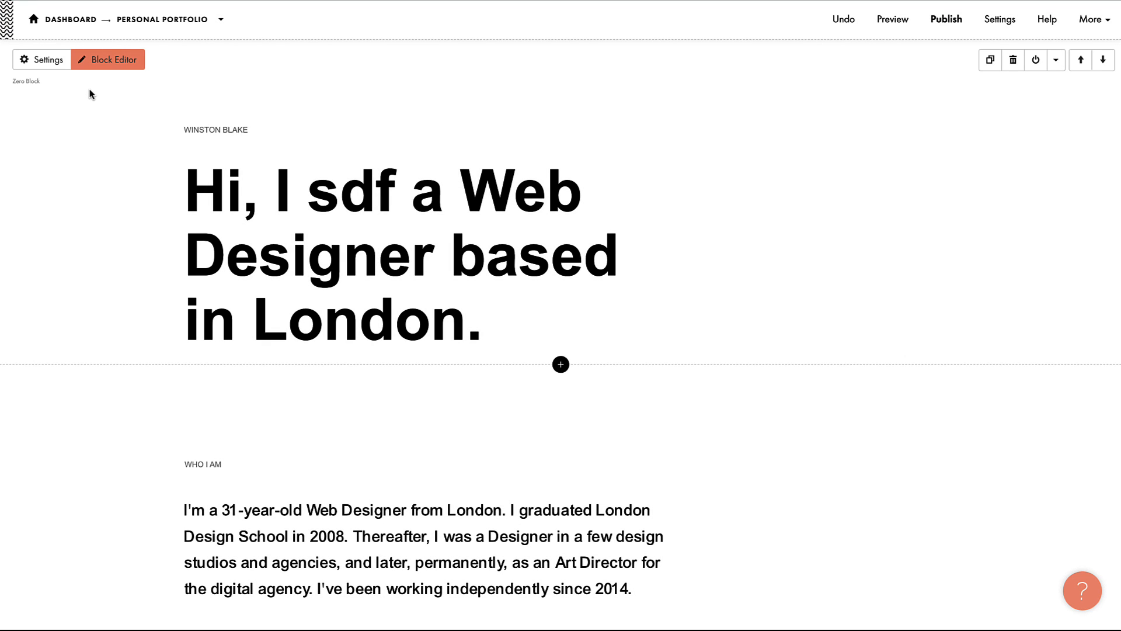
{"action": "left_click", "coordinate": [115, 61]}
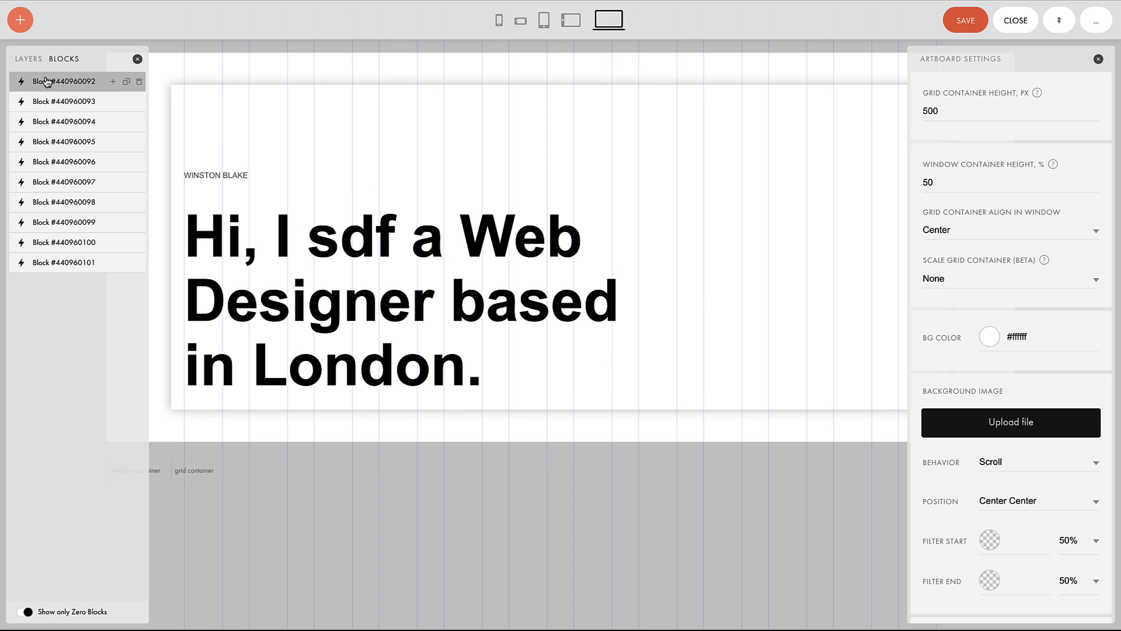
Step: List the hero's layers and select the WINSTON BLAKE text and the big heading
{"action": "left_click", "coordinate": [28, 61]}
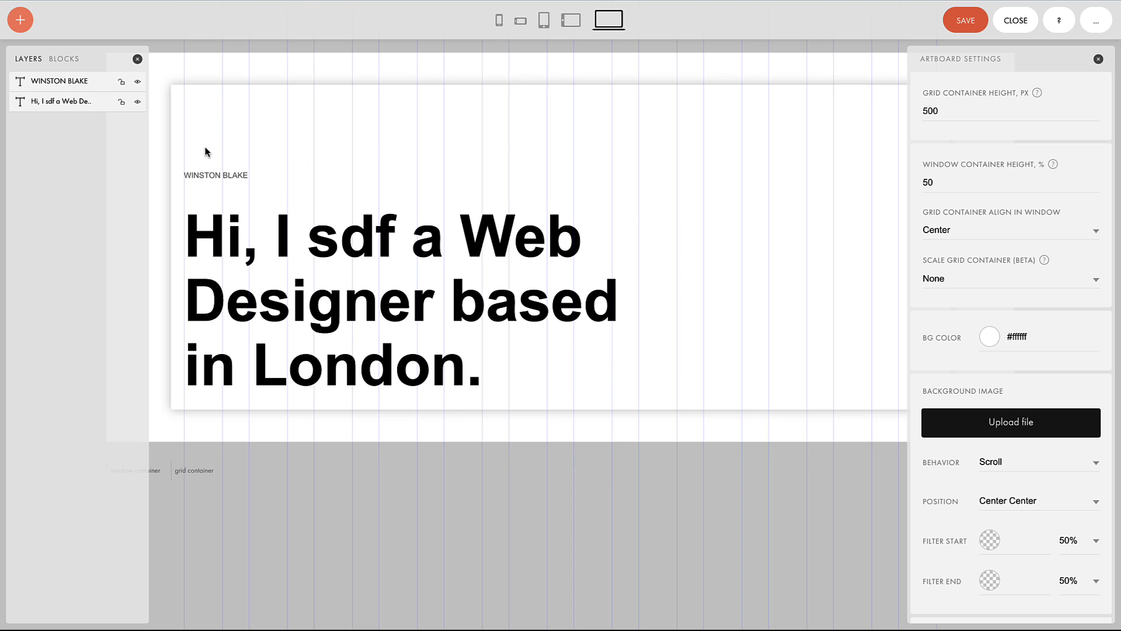
{"action": "left_click", "coordinate": [205, 175]}
{"action": "left_click", "coordinate": [226, 246]}
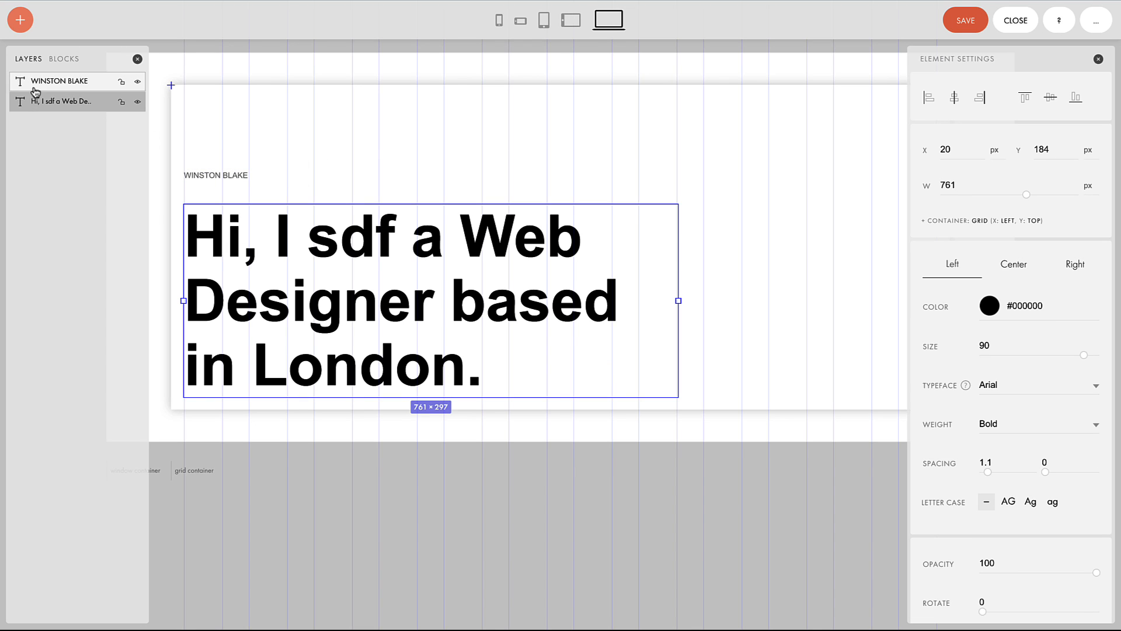
{"action": "left_click", "coordinate": [54, 88]}
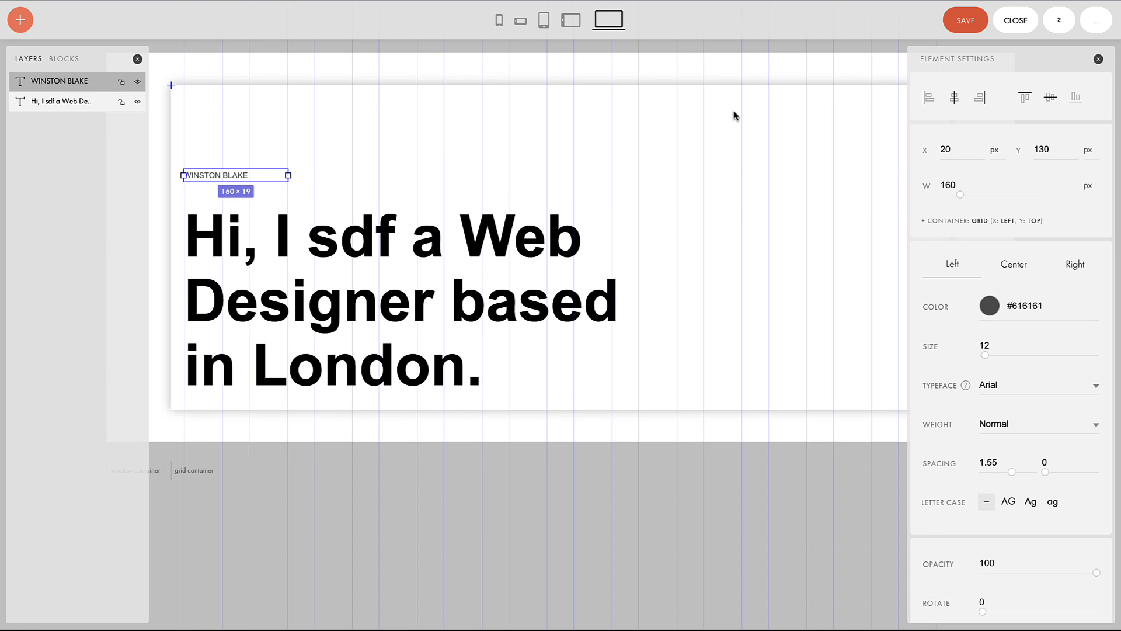
{"action": "left_click", "coordinate": [471, 252]}
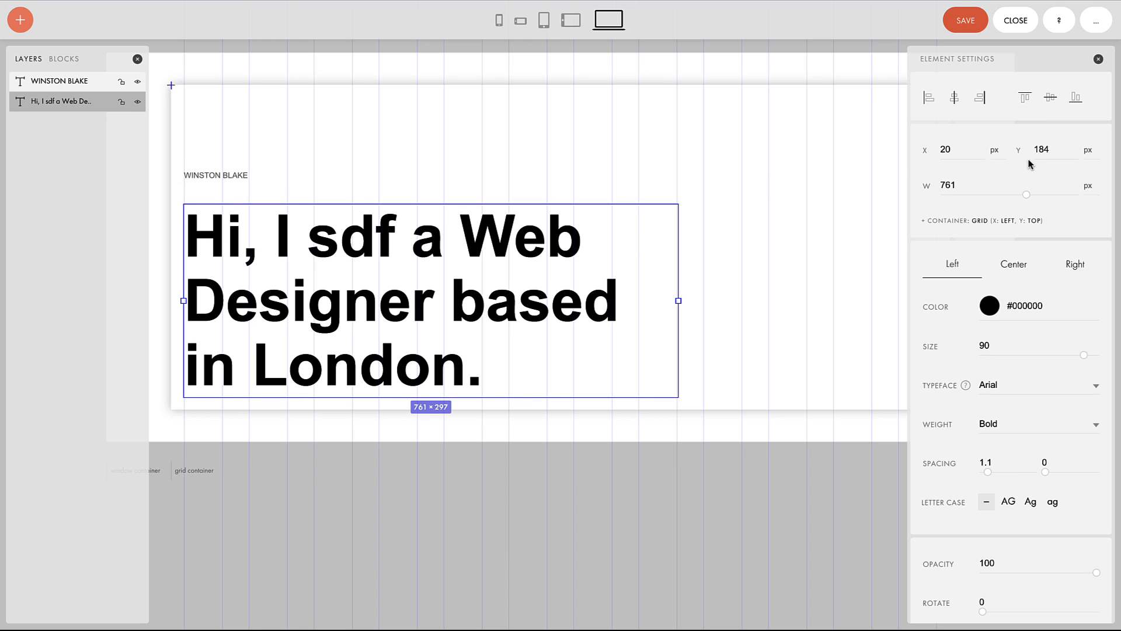
Step: Narrow the heading width from 761 to 710 px, then show the page's block list
{"action": "left_click_drag", "start_coordinate": [1028, 197], "coordinate": [1022, 196]}
{"action": "scroll", "coordinate": [1001, 368], "scroll_direction": "down", "scroll_amount": 5}
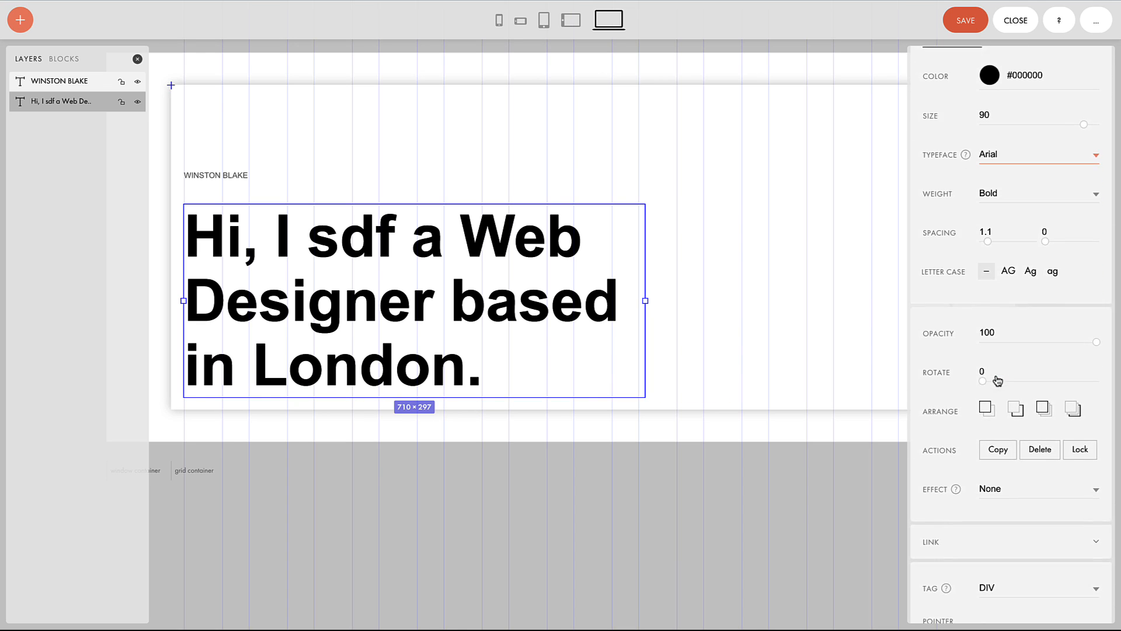
{"action": "scroll", "coordinate": [938, 317], "scroll_direction": "down", "scroll_amount": 3}
{"action": "scroll", "coordinate": [993, 368], "scroll_direction": "up", "scroll_amount": 7}
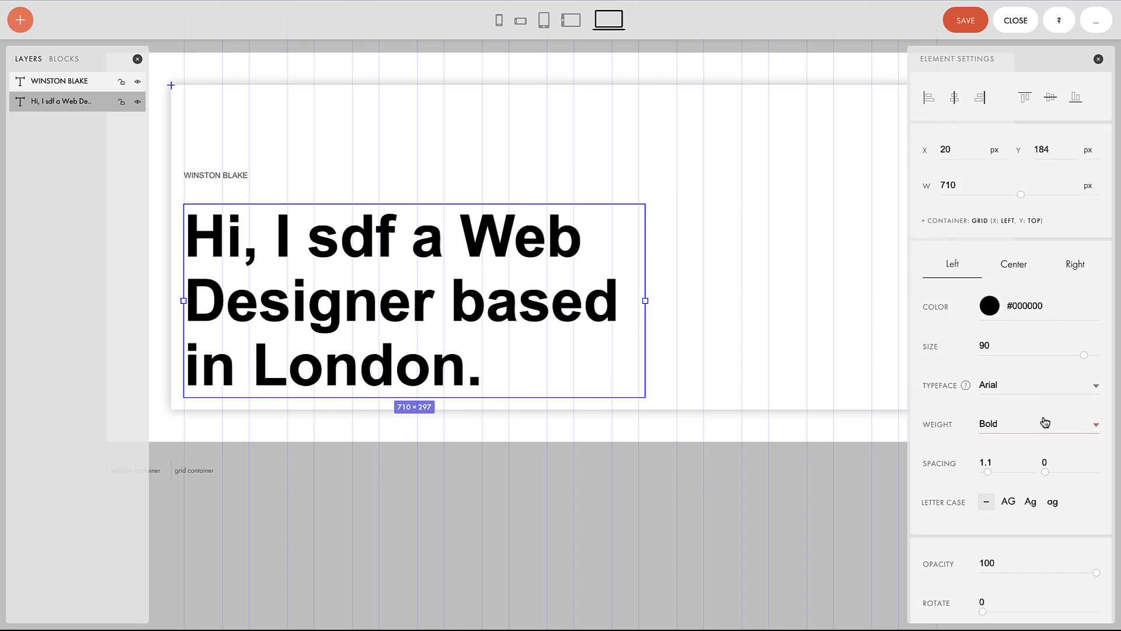
{"action": "scroll", "coordinate": [1045, 420], "scroll_direction": "down", "scroll_amount": 1}
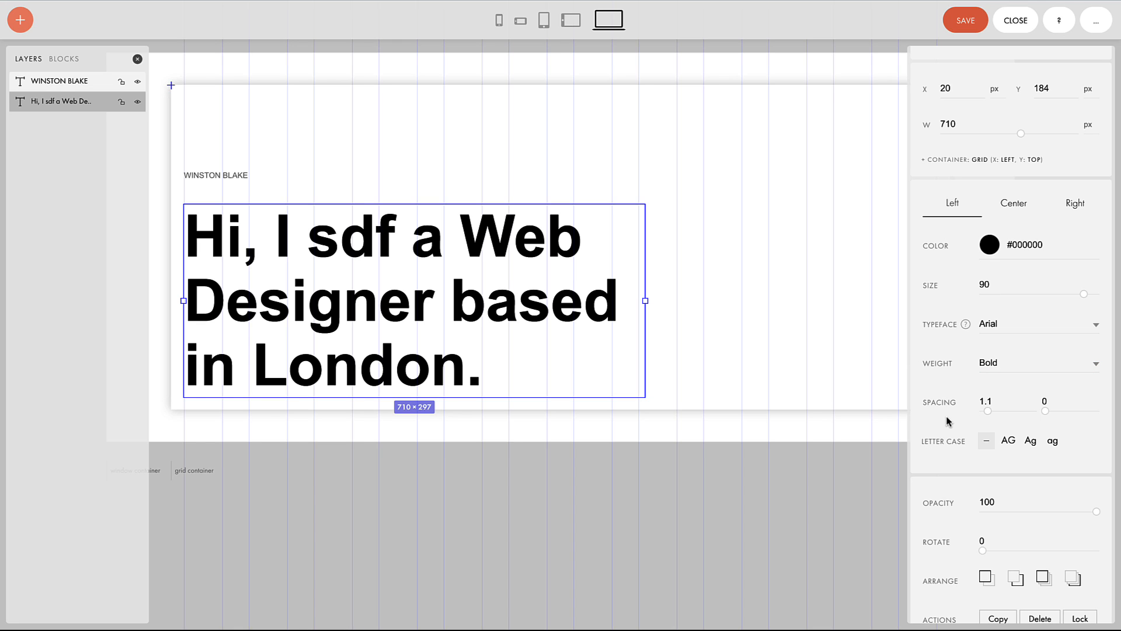
{"action": "scroll", "coordinate": [1022, 335], "scroll_direction": "down", "scroll_amount": 7}
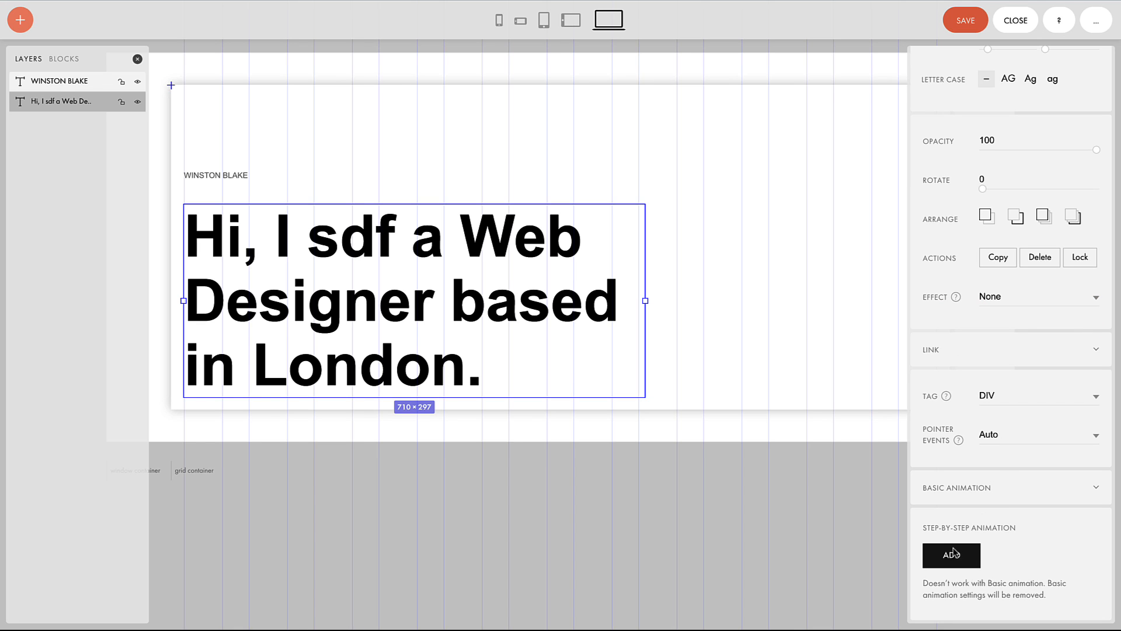
{"action": "scroll", "coordinate": [1008, 326], "scroll_direction": "up", "scroll_amount": 8}
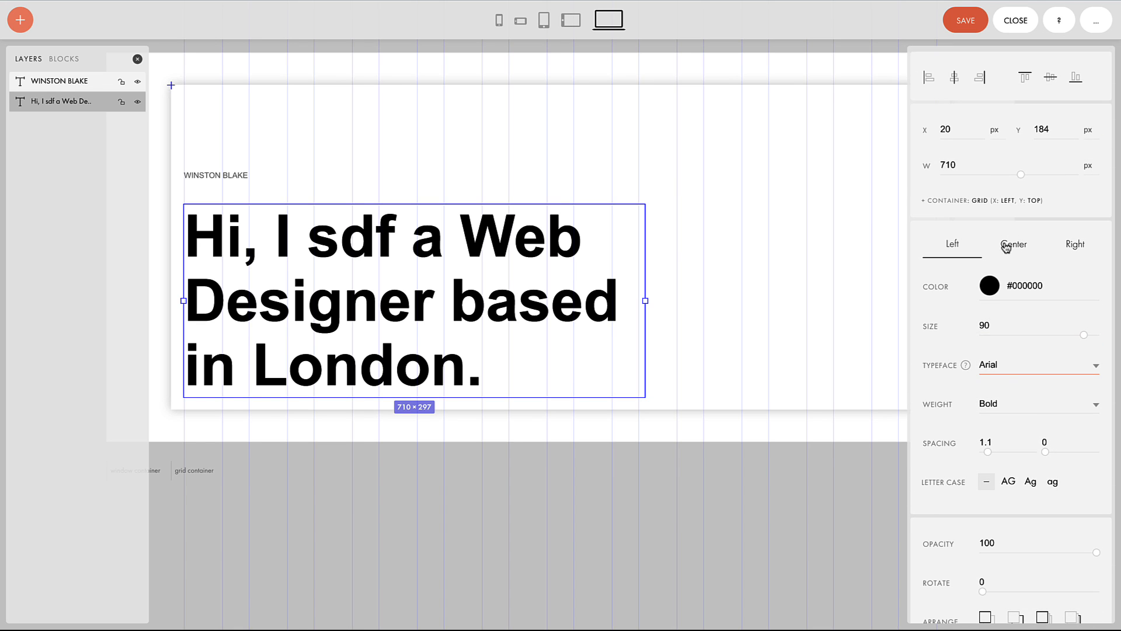
{"action": "scroll", "coordinate": [1006, 248], "scroll_direction": "up", "scroll_amount": 1}
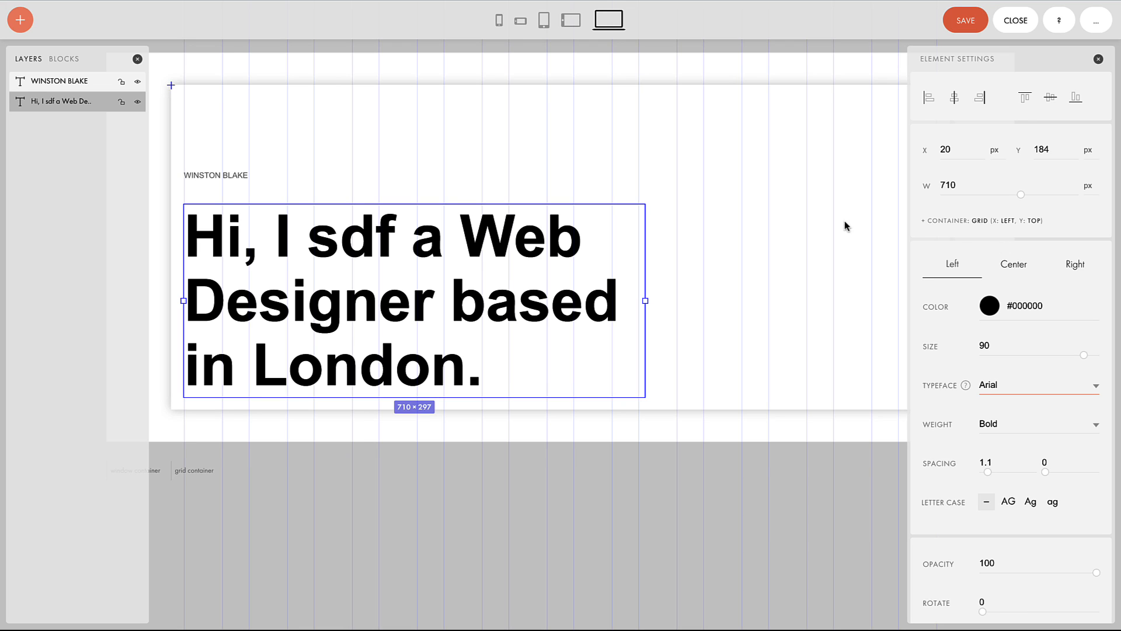
{"action": "left_click", "coordinate": [65, 61]}
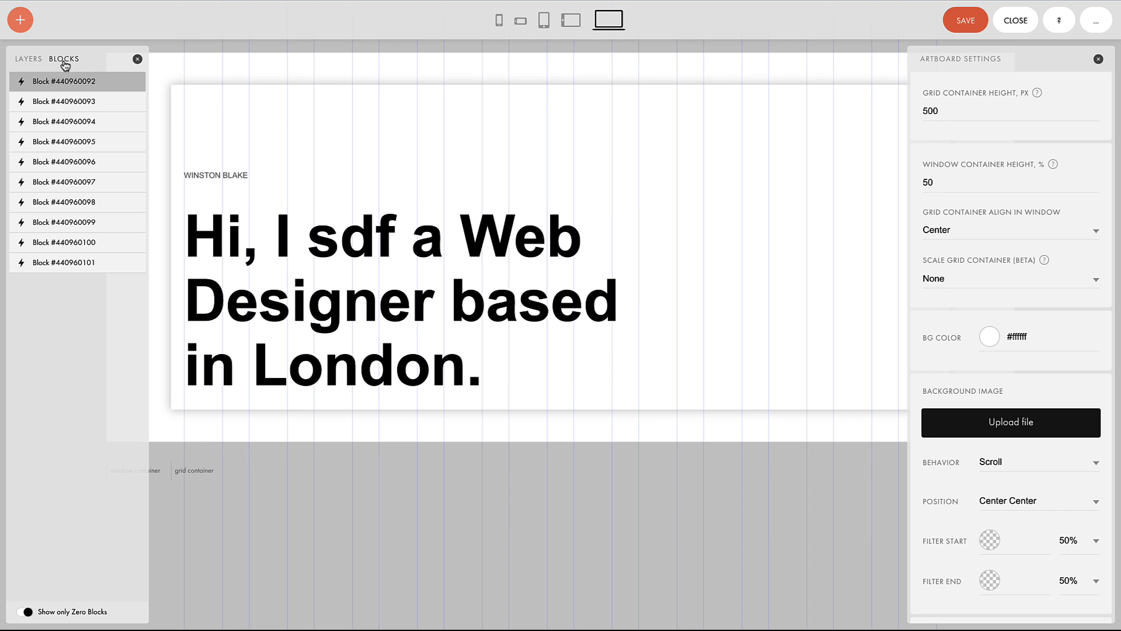
Step: Save the hero changes, open the Fitness Club landing page block and show its layers
{"action": "left_click", "coordinate": [62, 182]}
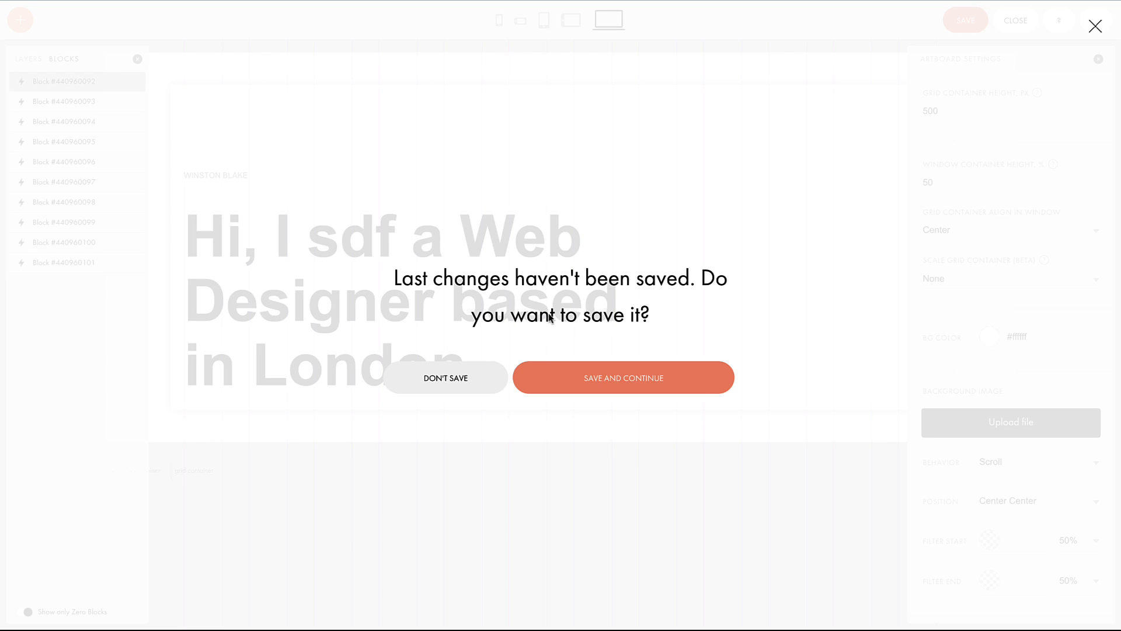
{"action": "left_click", "coordinate": [596, 386]}
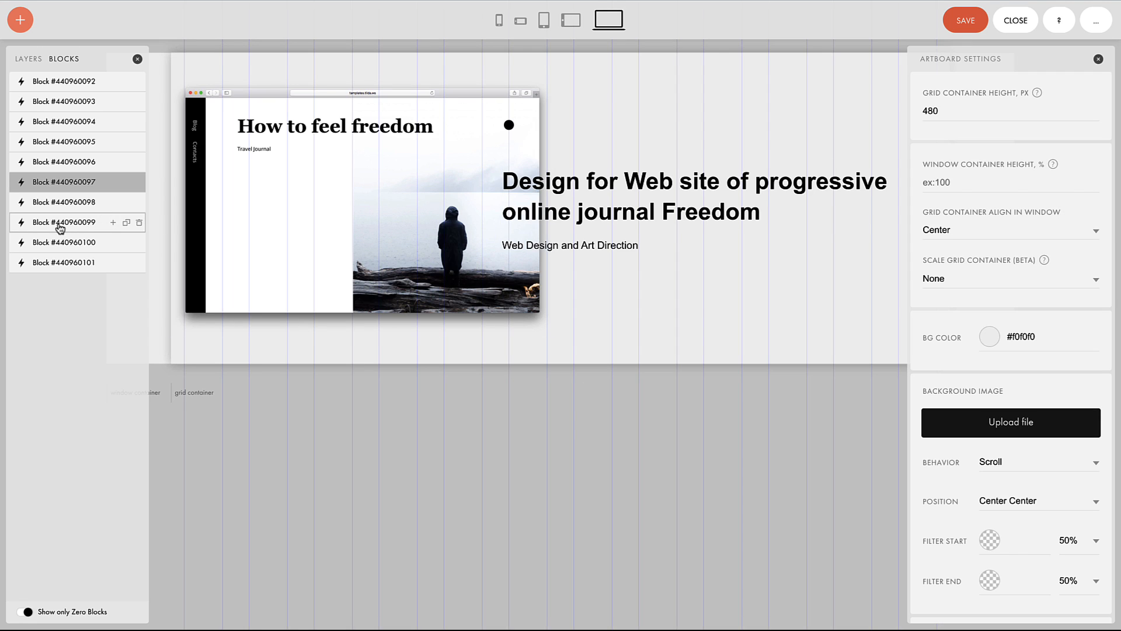
{"action": "left_click", "coordinate": [60, 227]}
{"action": "left_click", "coordinate": [55, 161]}
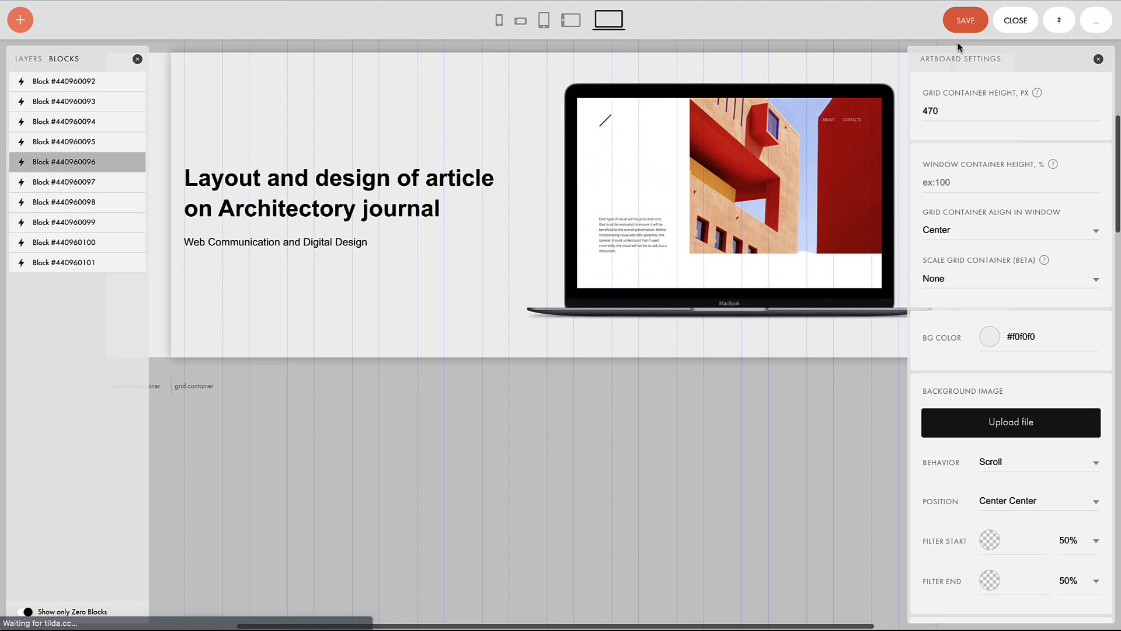
{"action": "left_click", "coordinate": [61, 205]}
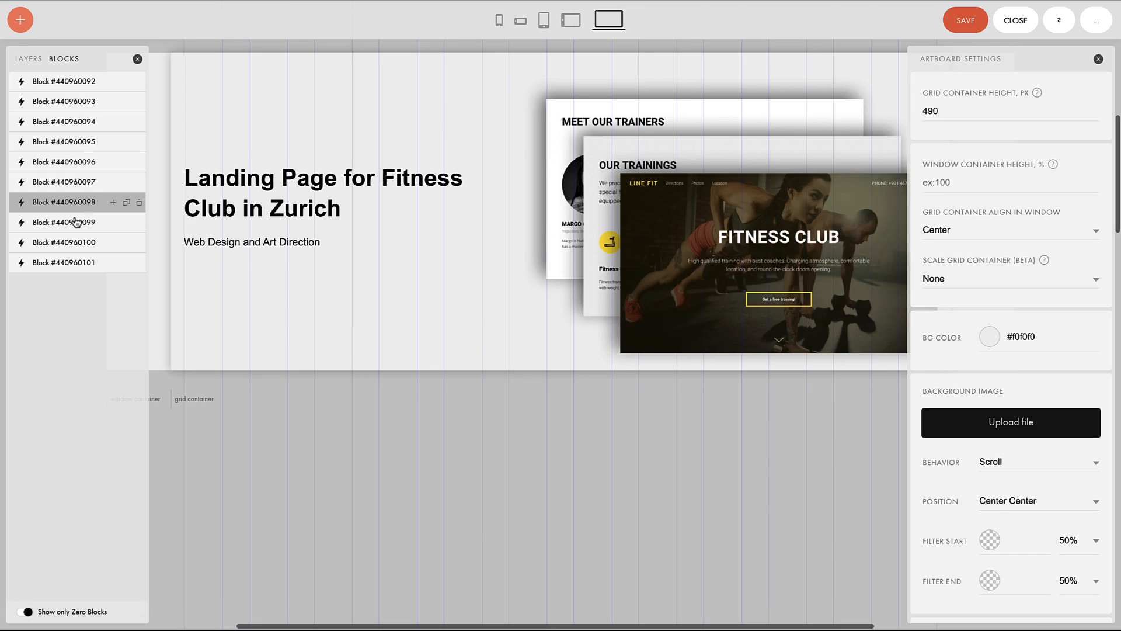
{"action": "left_click", "coordinate": [28, 59]}
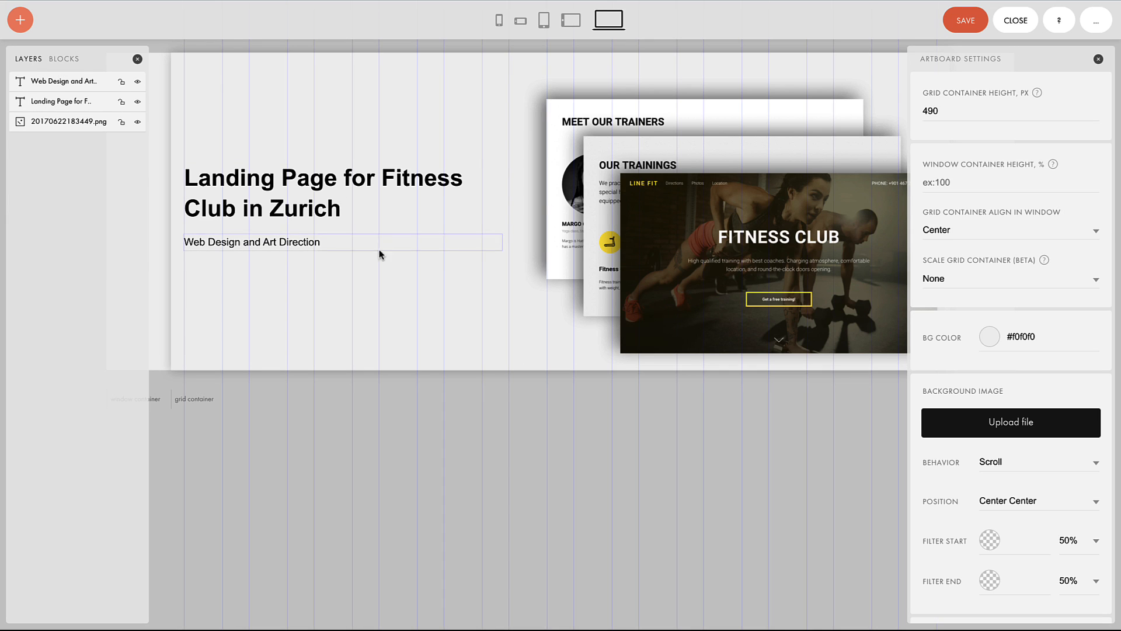
{"action": "left_click", "coordinate": [20, 21]}
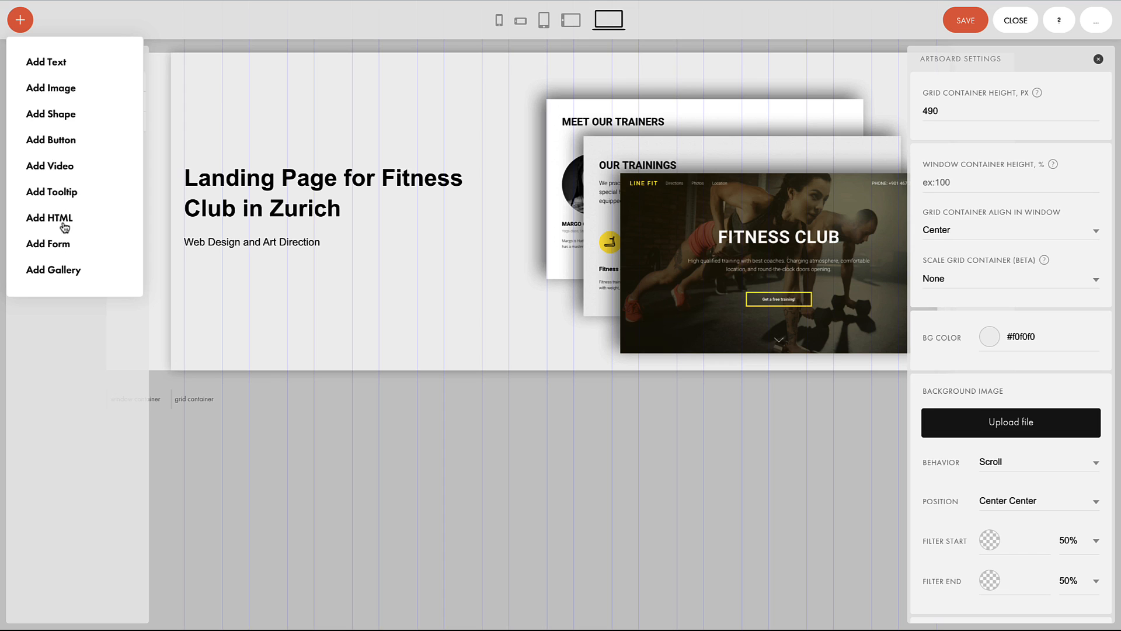
Step: Insert a yellow square shape and a black LET'S GO! button below the subtitle
{"action": "left_click", "coordinate": [54, 115]}
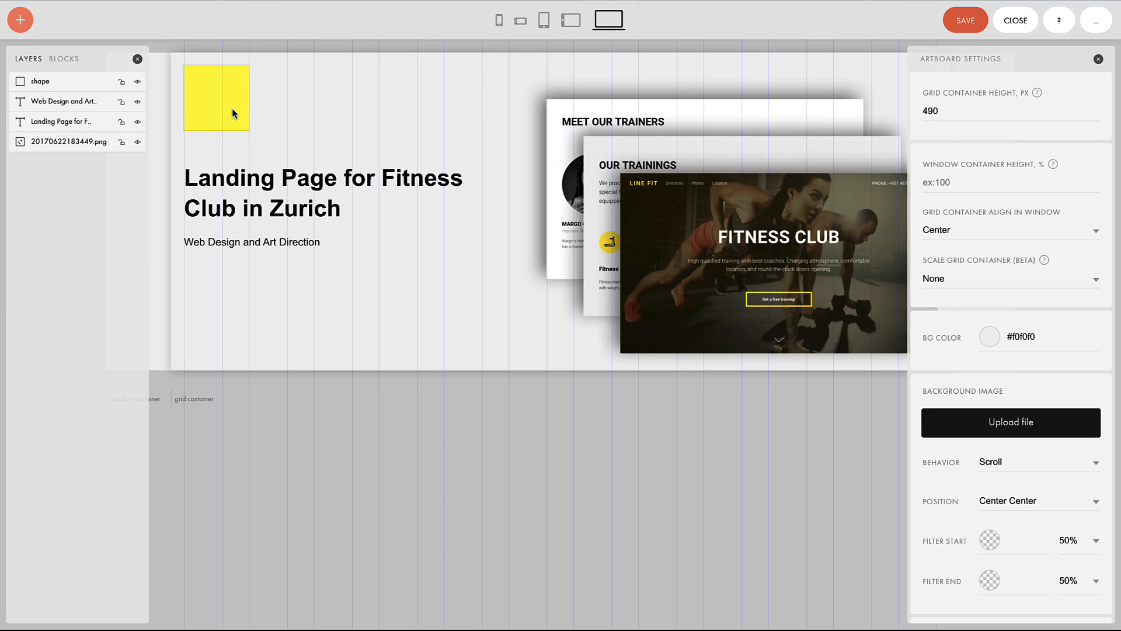
{"action": "left_click", "coordinate": [20, 20]}
{"action": "left_click", "coordinate": [52, 140]}
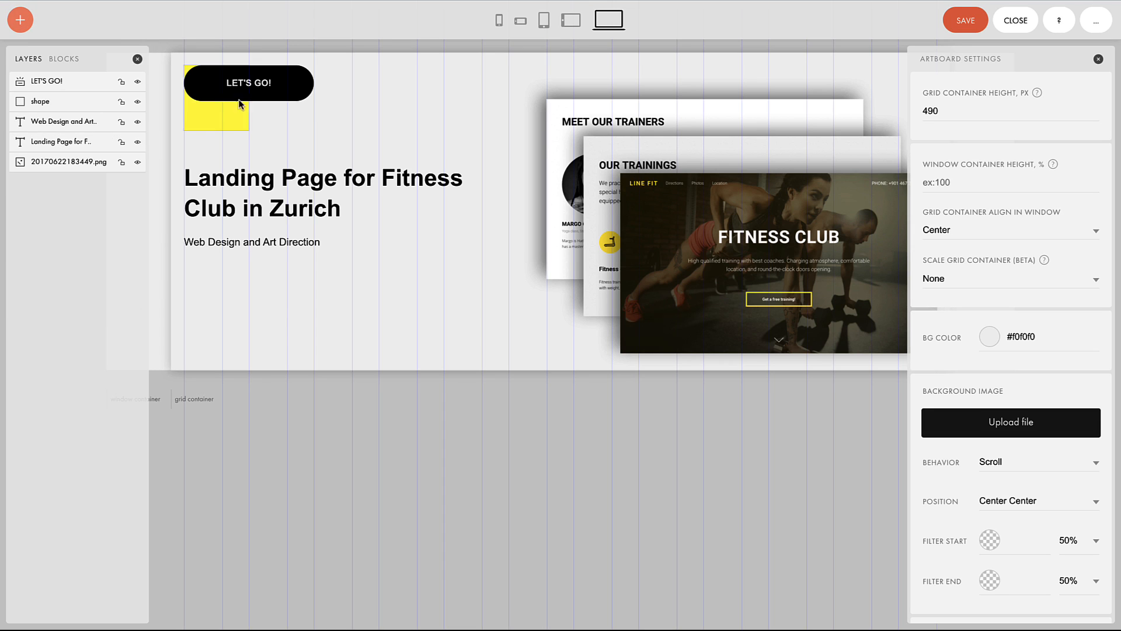
{"action": "left_click", "coordinate": [1098, 24]}
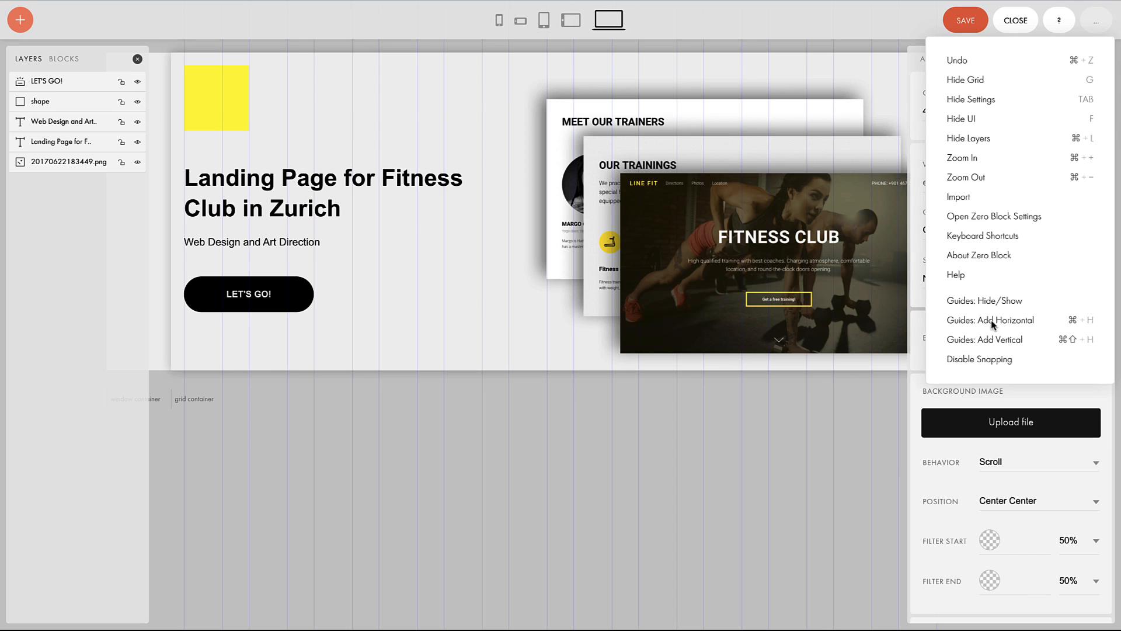
Step: Add a horizontal guide level with the top of the yellow square, then review the keyboard shortcuts
{"action": "left_click", "coordinate": [992, 325]}
{"action": "left_click_drag", "start_coordinate": [486, 108], "coordinate": [503, 101]}
{"action": "left_click", "coordinate": [1096, 20]}
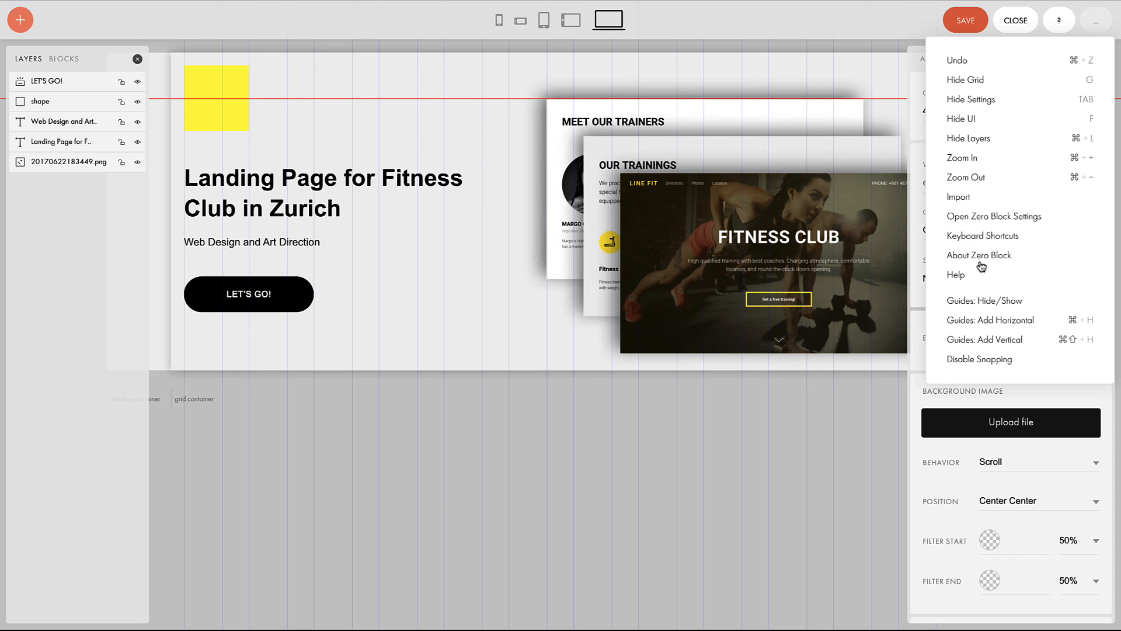
{"action": "left_click", "coordinate": [994, 236]}
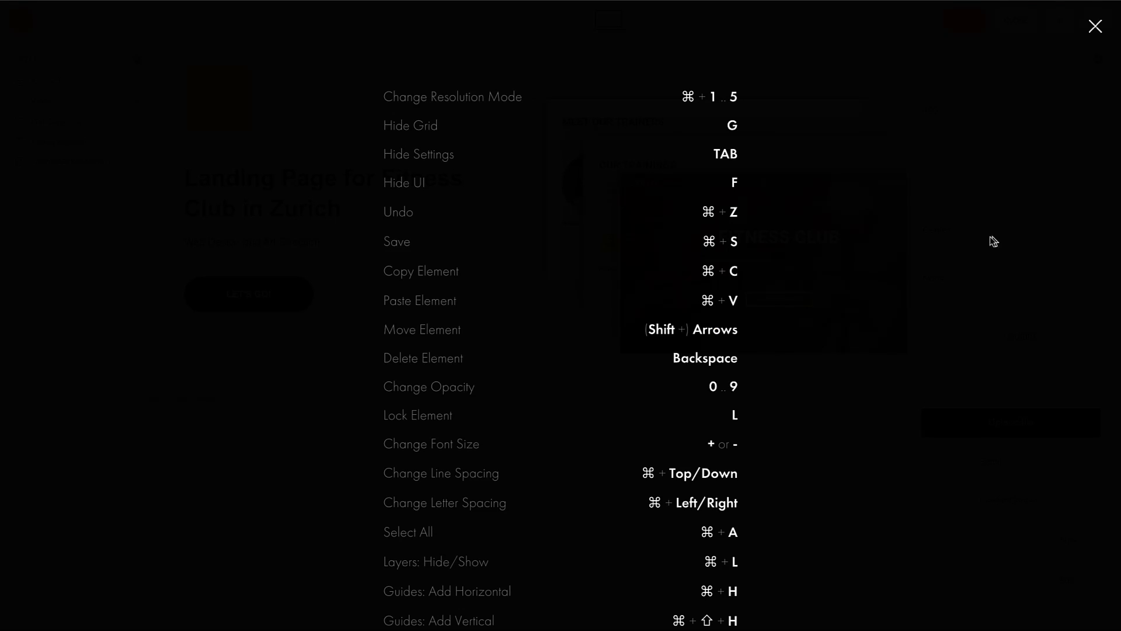
{"action": "scroll", "coordinate": [588, 368], "scroll_direction": "down", "scroll_amount": 5}
{"action": "scroll", "coordinate": [588, 368], "scroll_direction": "up", "scroll_amount": 5}
{"action": "left_click", "coordinate": [1096, 27]}
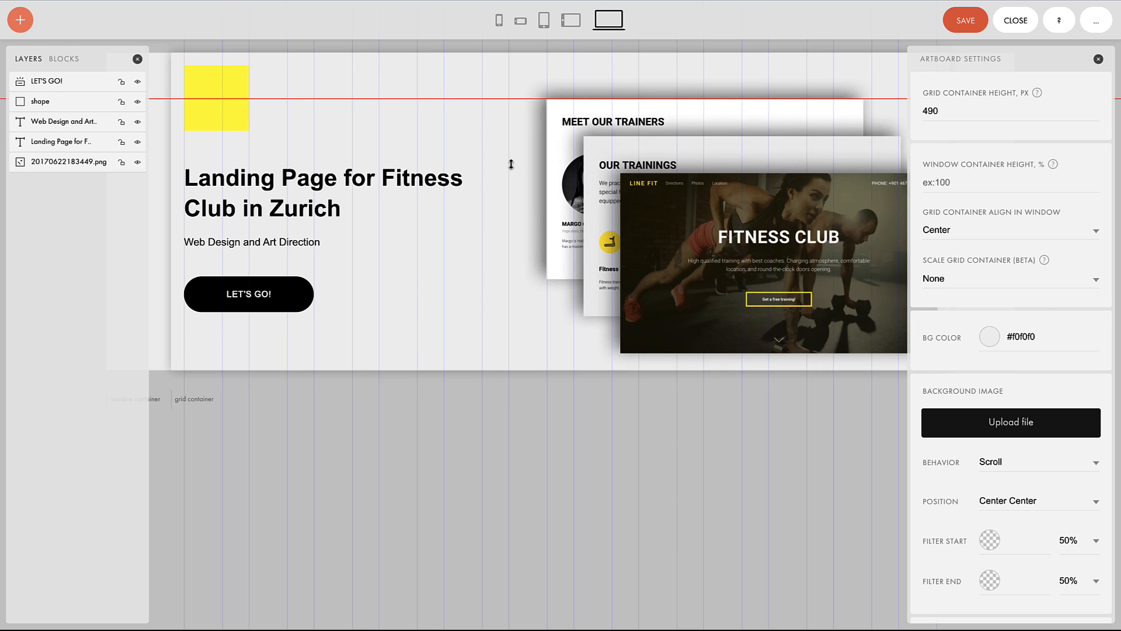
Step: Preview the 960–1200 px and phone layouts, return to desktop, then save and close the block
{"action": "left_click", "coordinate": [573, 24]}
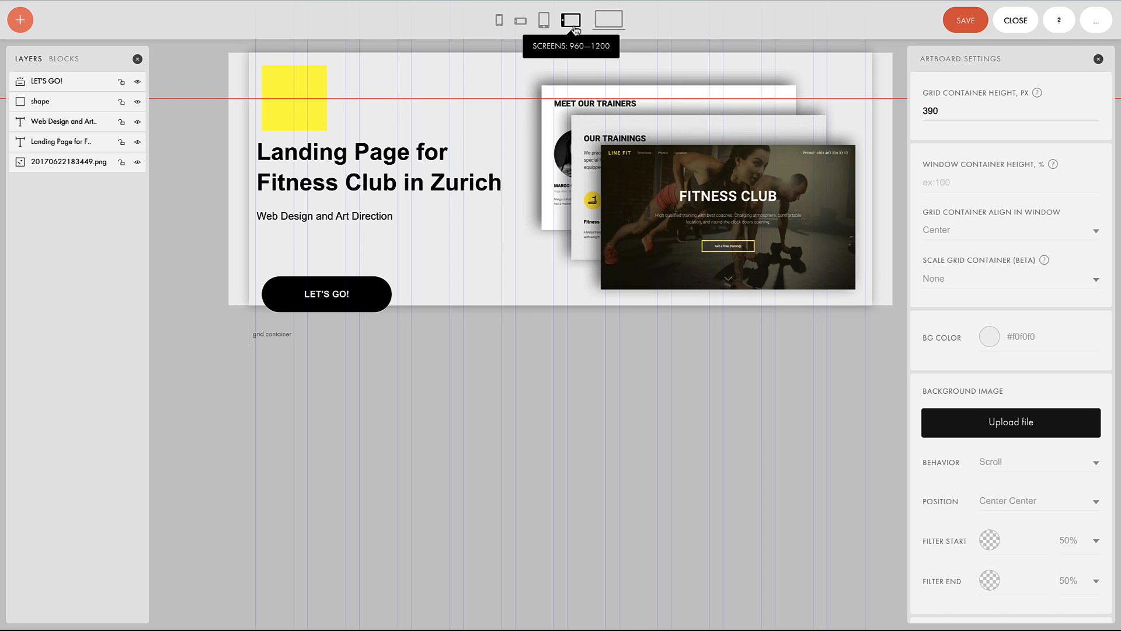
{"action": "left_click", "coordinate": [499, 21]}
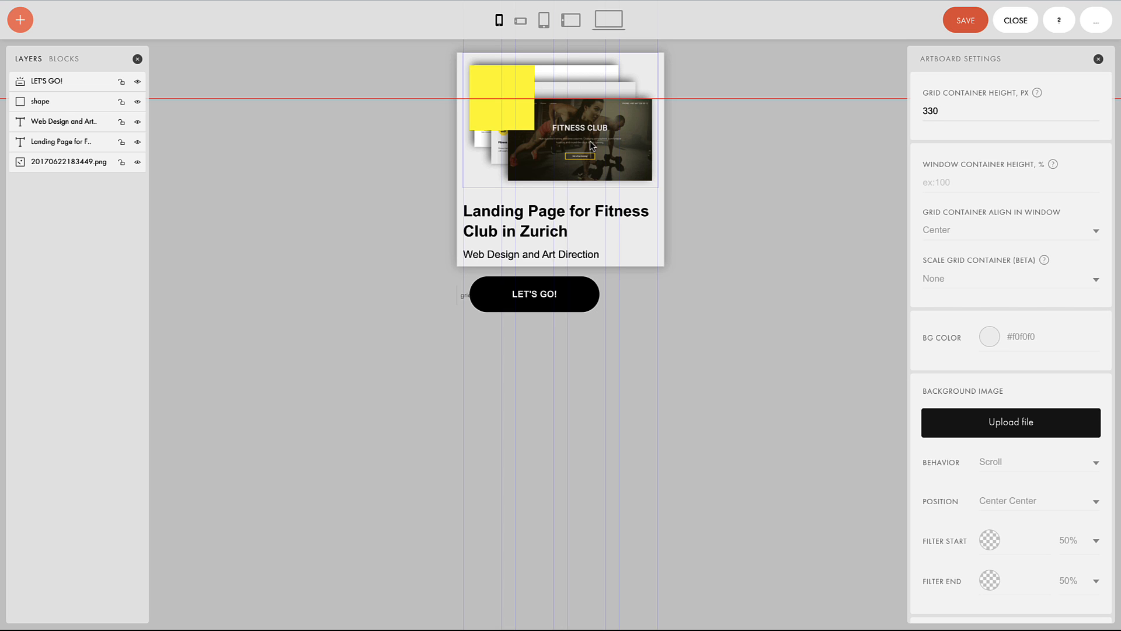
{"action": "left_click", "coordinate": [608, 19]}
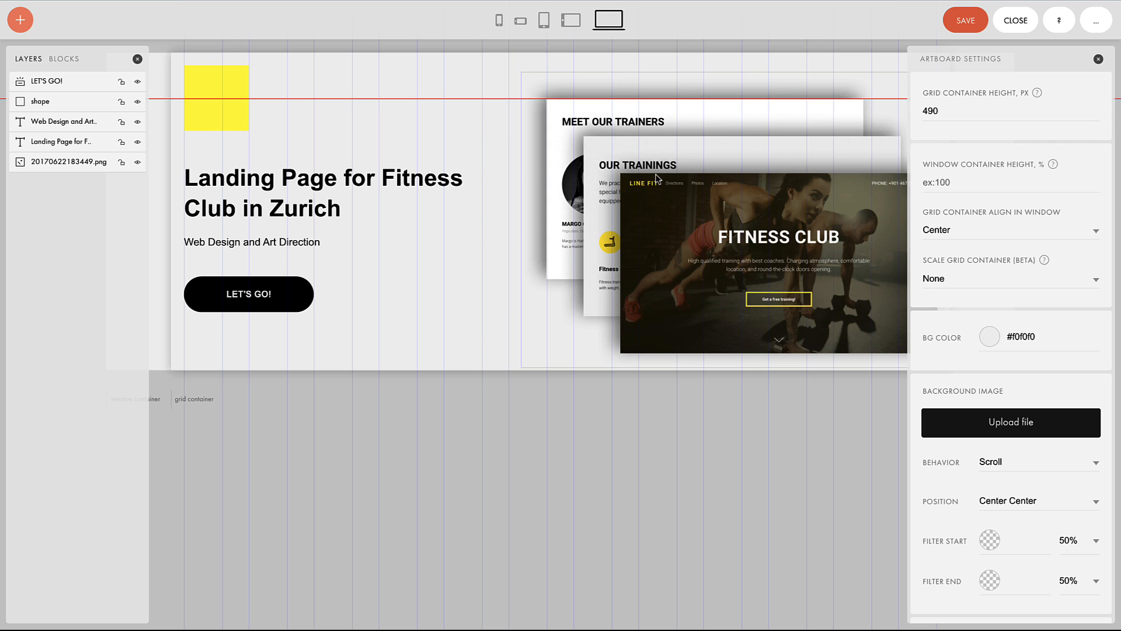
{"action": "left_click", "coordinate": [961, 30]}
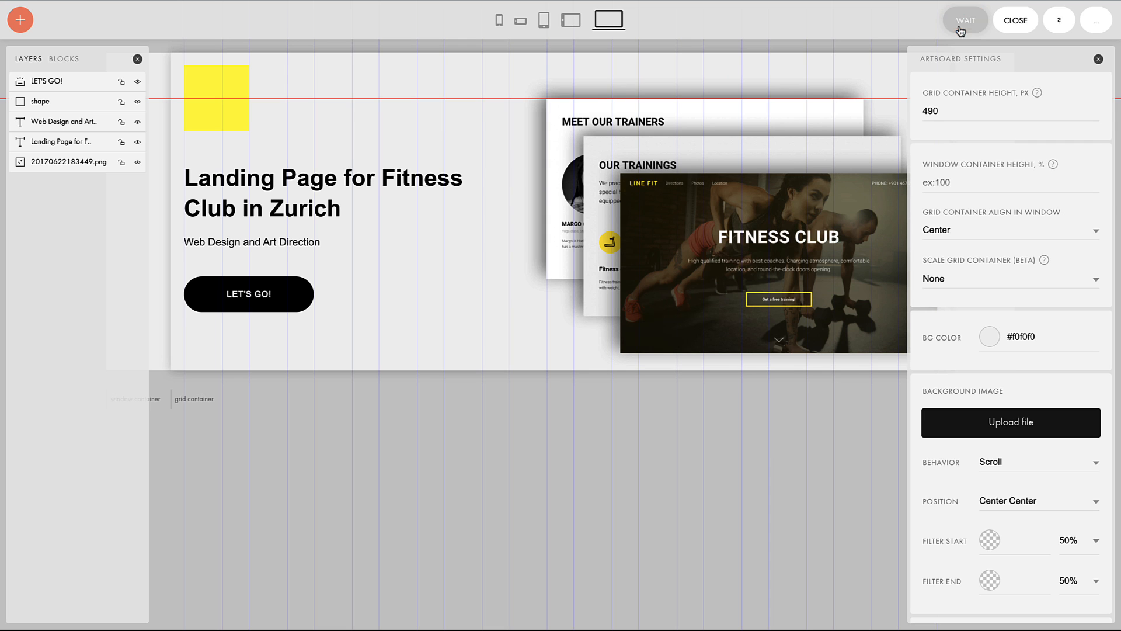
{"action": "left_click", "coordinate": [1017, 29]}
{"action": "scroll", "coordinate": [664, 390], "scroll_direction": "down", "scroll_amount": 20}
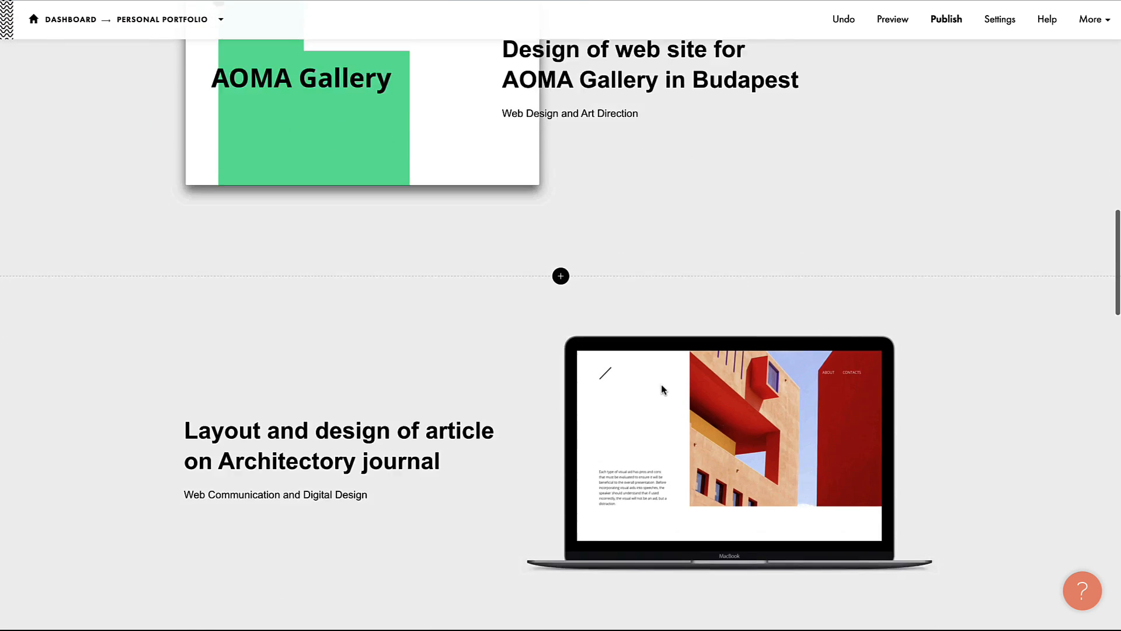
{"action": "scroll", "coordinate": [546, 320], "scroll_direction": "up", "scroll_amount": 17}
{"action": "scroll", "coordinate": [543, 315], "scroll_direction": "up", "scroll_amount": 5}
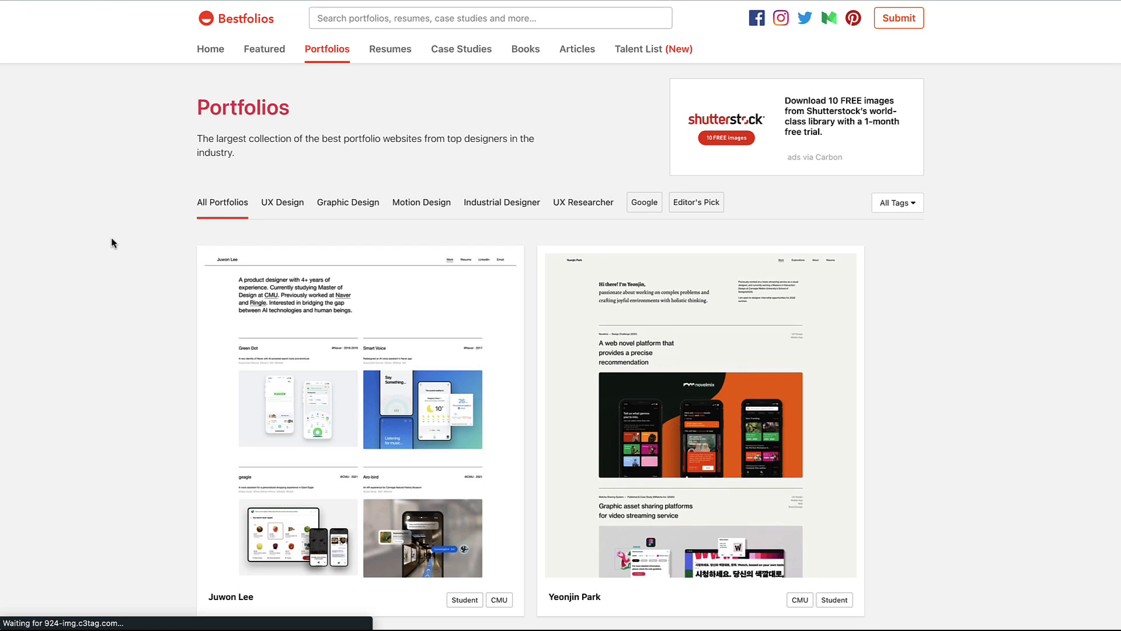
Step: Browse the Bestfolios portfolio listing and move on to the next page
{"action": "scroll", "coordinate": [111, 243], "scroll_direction": "down", "scroll_amount": 9}
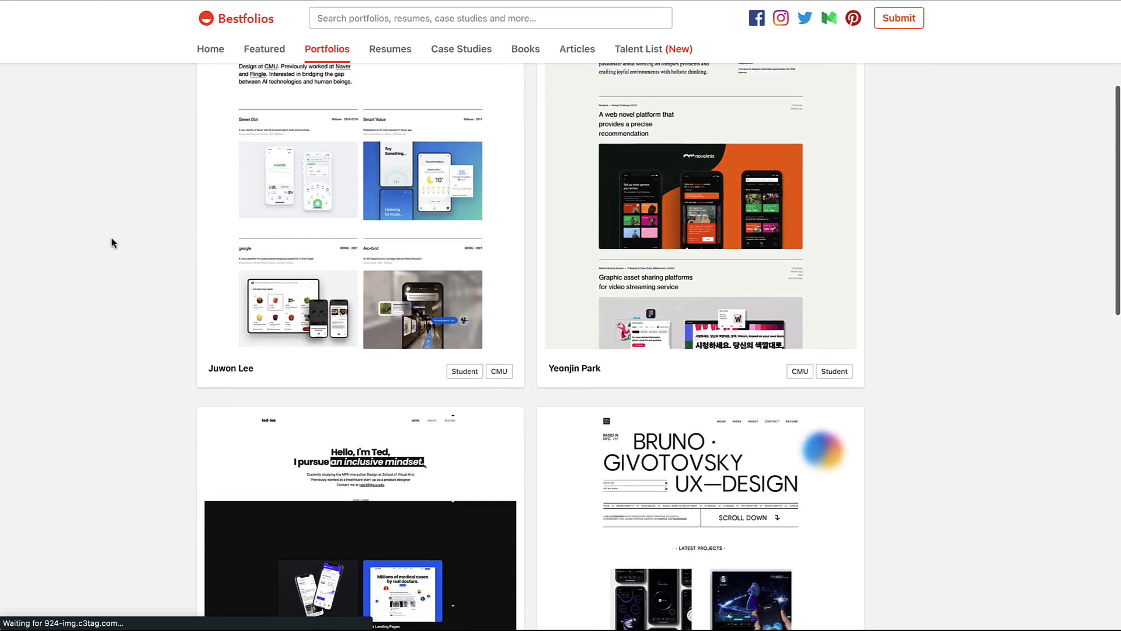
{"action": "scroll", "coordinate": [133, 315], "scroll_direction": "down", "scroll_amount": 8}
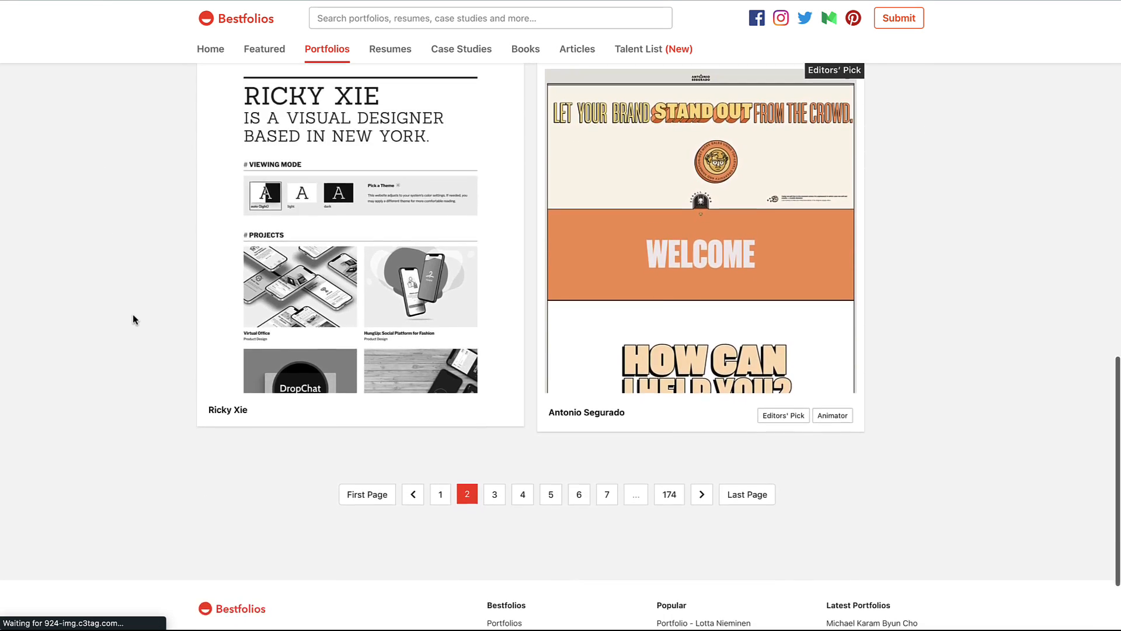
{"action": "scroll", "coordinate": [133, 316], "scroll_direction": "up", "scroll_amount": 9}
{"action": "scroll", "coordinate": [133, 315], "scroll_direction": "down", "scroll_amount": 6}
{"action": "scroll", "coordinate": [133, 315], "scroll_direction": "down", "scroll_amount": 6}
{"action": "left_click", "coordinate": [492, 378]}
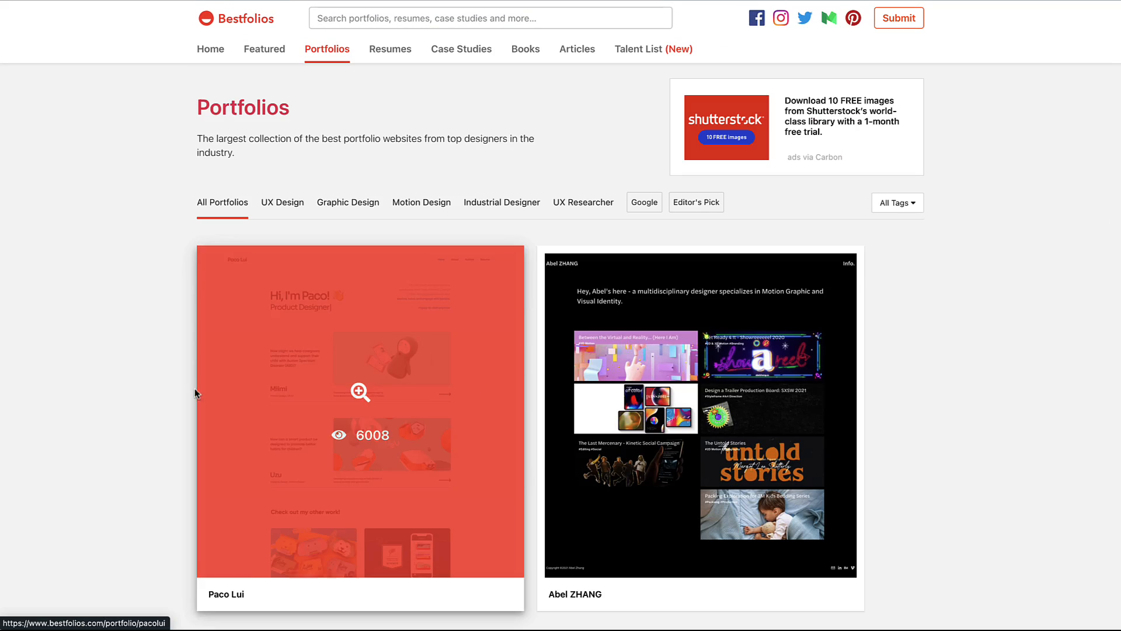
{"action": "scroll", "coordinate": [50, 403], "scroll_direction": "down", "scroll_amount": 5}
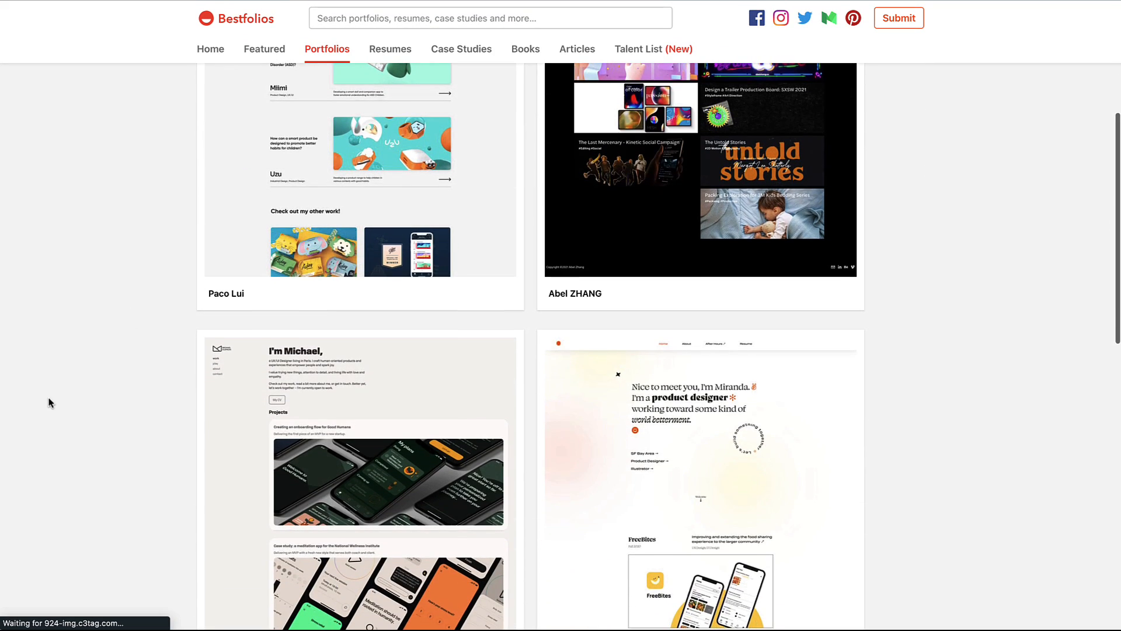
{"action": "scroll", "coordinate": [50, 403], "scroll_direction": "down", "scroll_amount": 3}
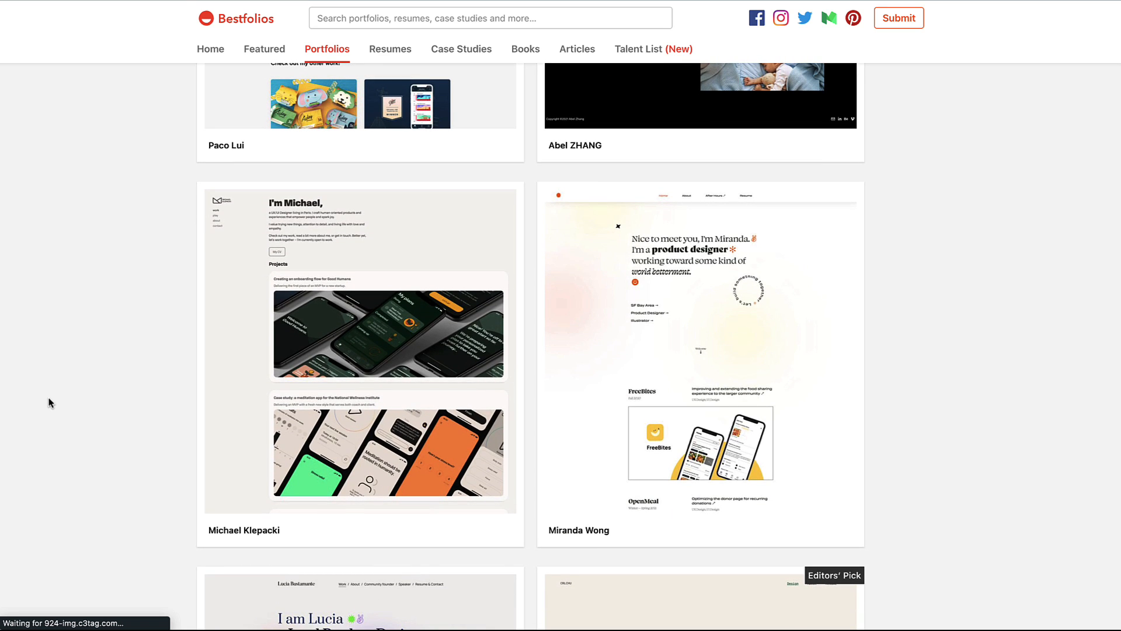
{"action": "scroll", "coordinate": [50, 403], "scroll_direction": "down", "scroll_amount": 6}
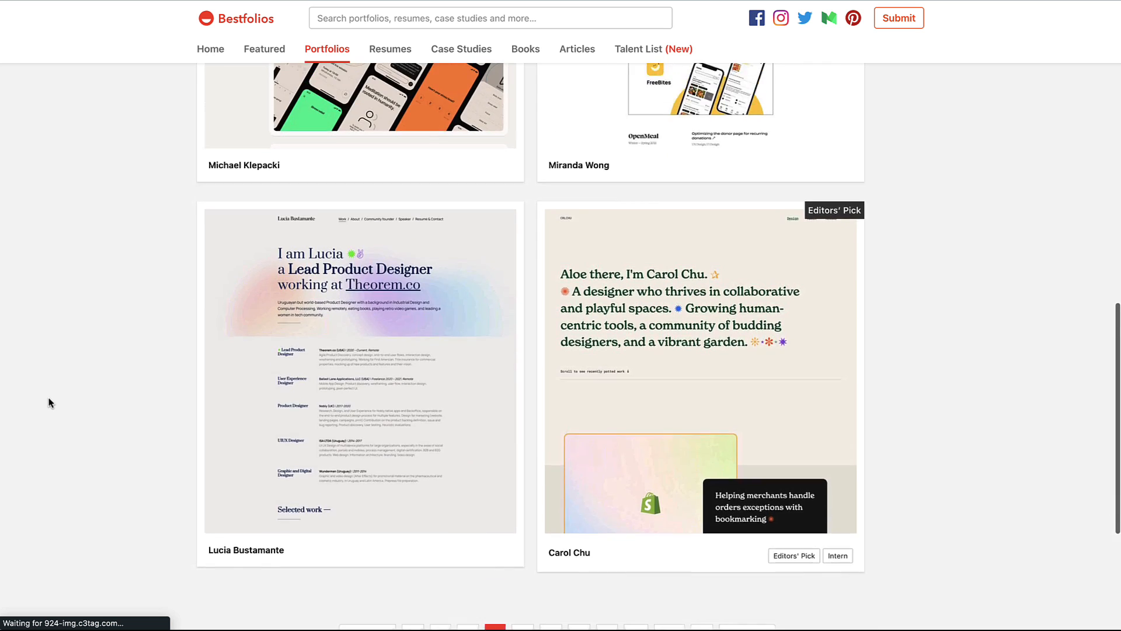
{"action": "scroll", "coordinate": [50, 403], "scroll_direction": "up", "scroll_amount": 5}
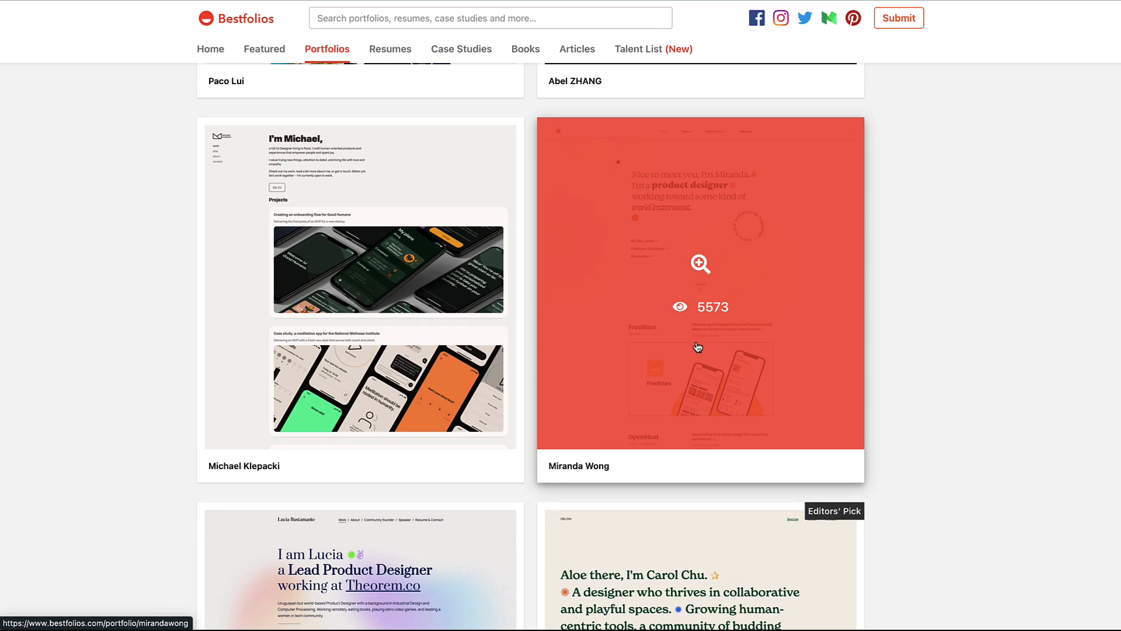
Step: Open the featured product designer's portfolio and scroll through its live website
{"action": "left_click", "coordinate": [718, 350]}
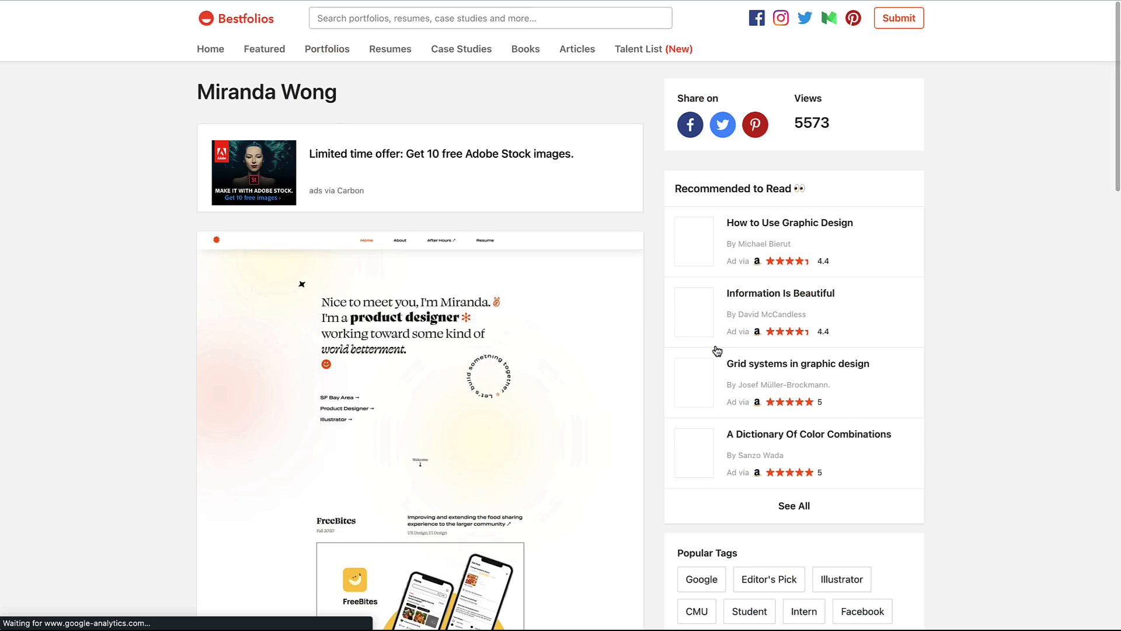
{"action": "scroll", "coordinate": [109, 486], "scroll_direction": "down", "scroll_amount": 10}
{"action": "scroll", "coordinate": [109, 488], "scroll_direction": "down", "scroll_amount": 10}
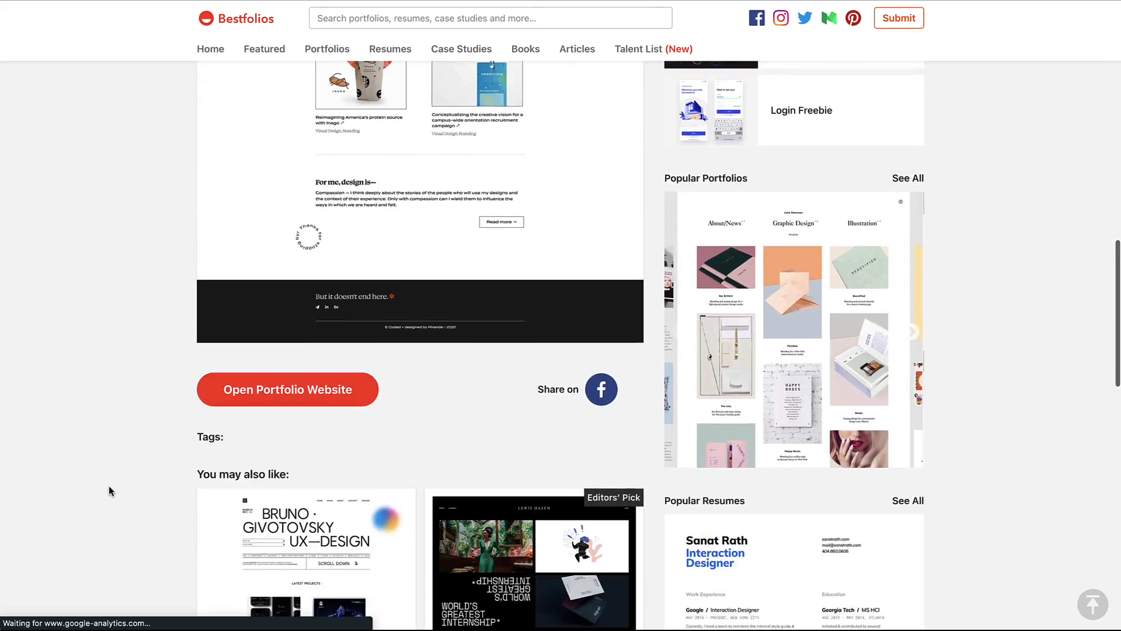
{"action": "scroll", "coordinate": [110, 488], "scroll_direction": "up", "scroll_amount": 15}
{"action": "scroll", "coordinate": [109, 488], "scroll_direction": "down", "scroll_amount": 6}
{"action": "scroll", "coordinate": [109, 486], "scroll_direction": "down", "scroll_amount": 7}
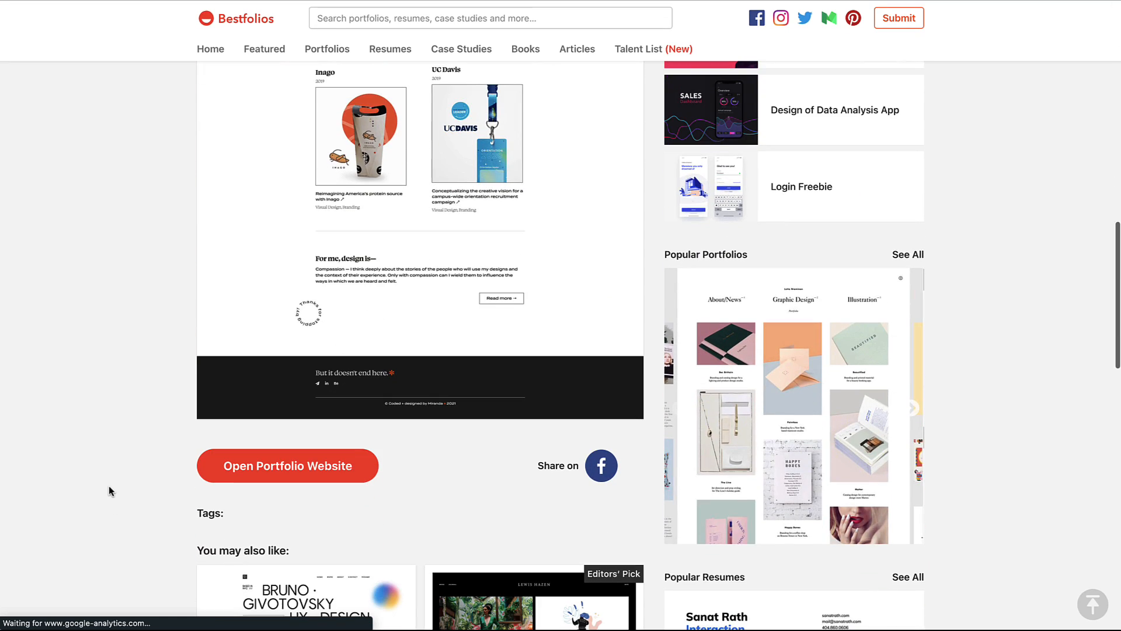
{"action": "left_click", "coordinate": [269, 470]}
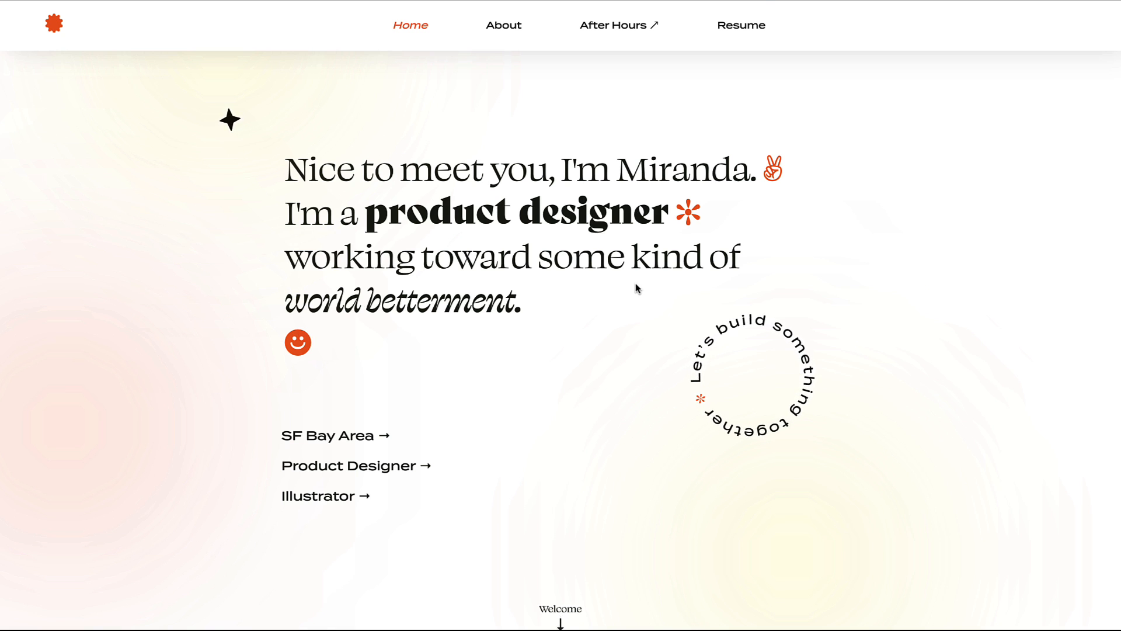
{"action": "scroll", "coordinate": [125, 456], "scroll_direction": "down", "scroll_amount": 1}
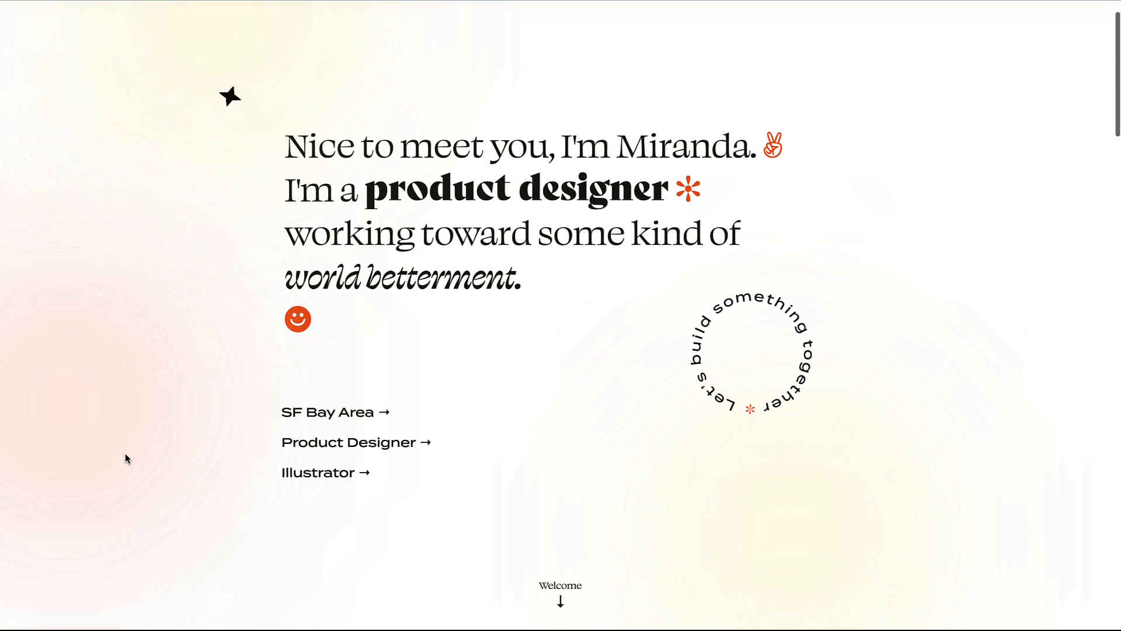
{"action": "scroll", "coordinate": [127, 458], "scroll_direction": "down", "scroll_amount": 20}
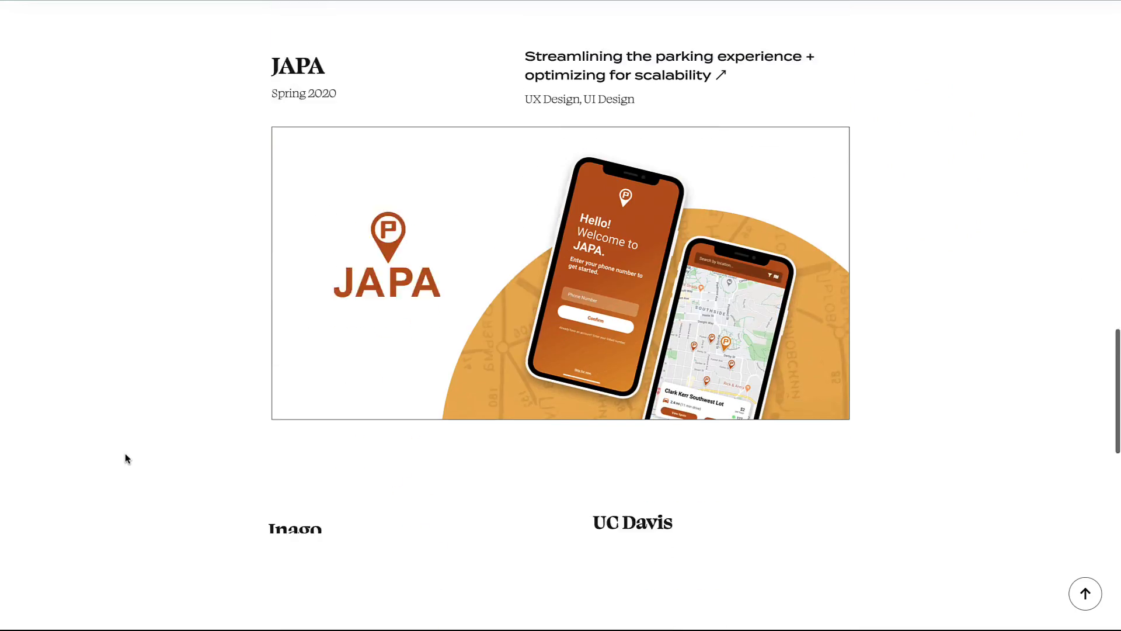
{"action": "scroll", "coordinate": [125, 458], "scroll_direction": "up", "scroll_amount": 20}
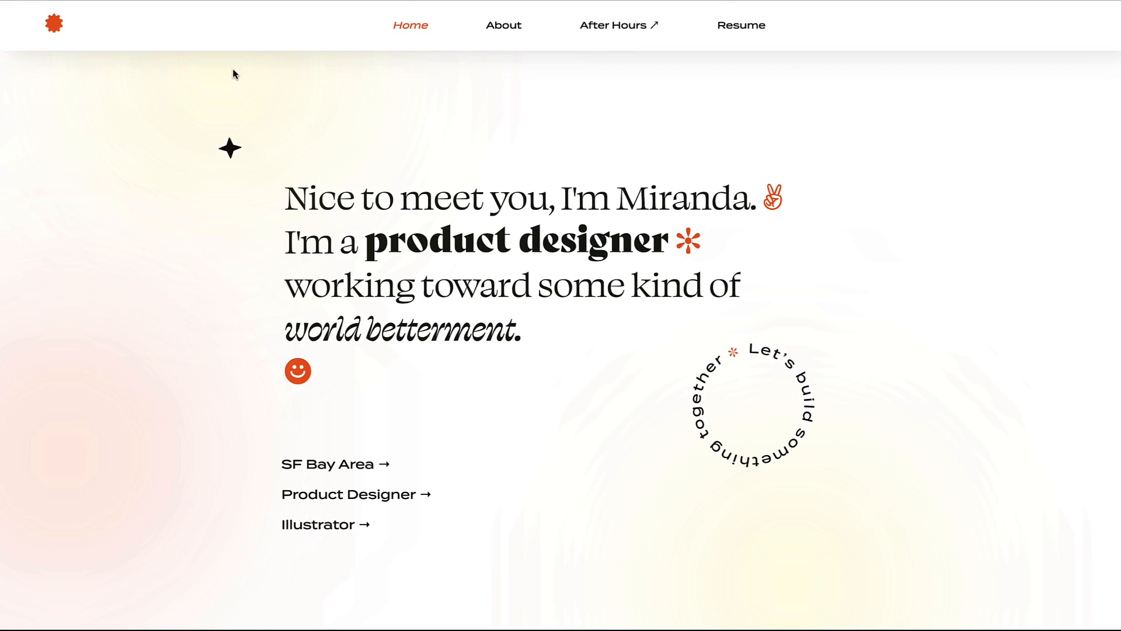
Step: Back on the portfolio page, copy its full-page screenshot image
{"action": "left_click", "coordinate": [234, 1]}
{"action": "scroll", "coordinate": [427, 207], "scroll_direction": "up", "scroll_amount": 20}
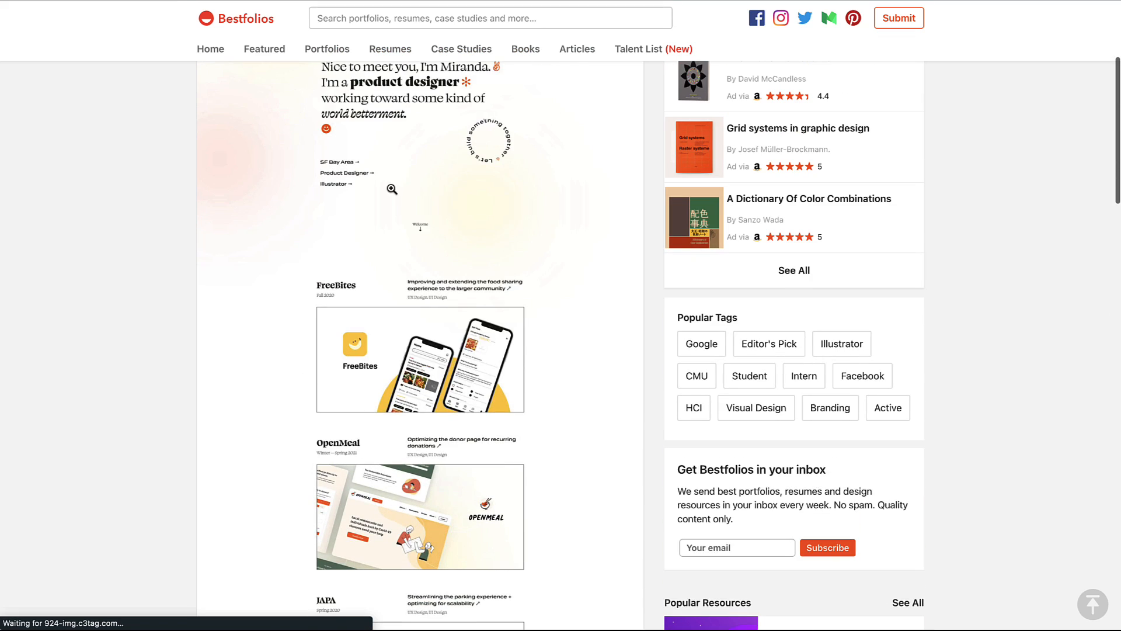
{"action": "right_click", "coordinate": [391, 188]}
{"action": "left_click", "coordinate": [430, 222]}
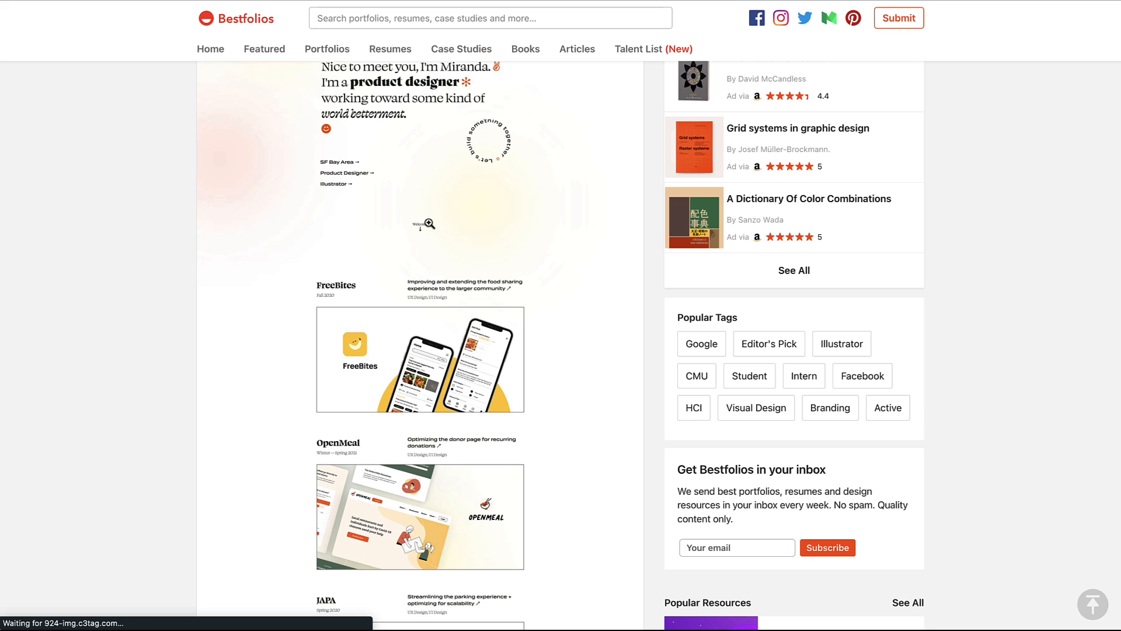
{"action": "key", "text": "super+Tab"}
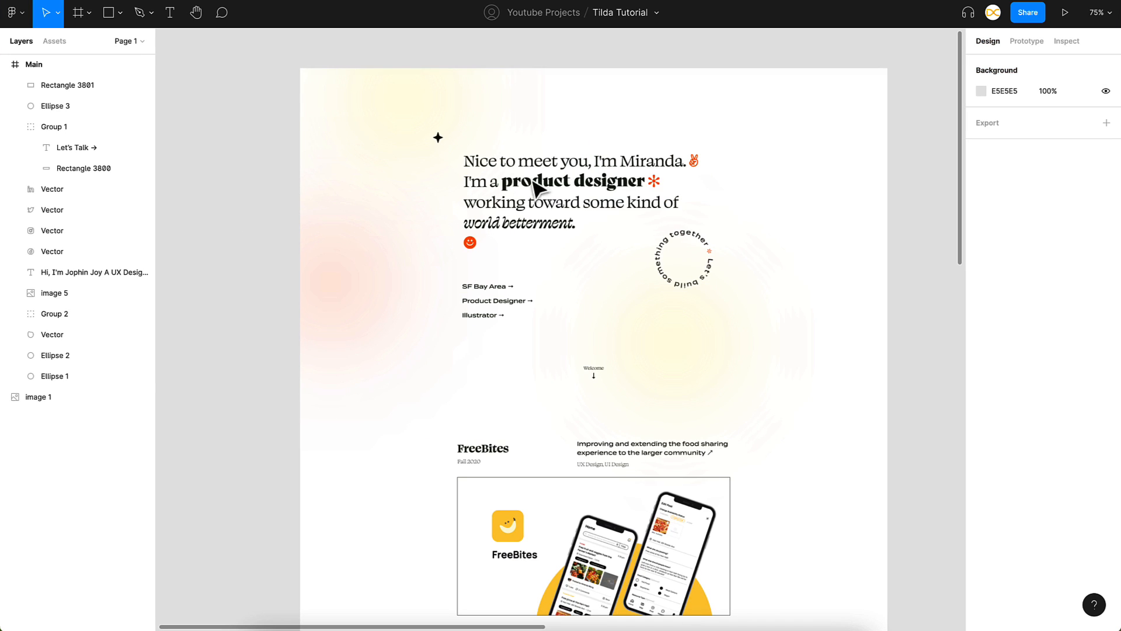
Step: Select the pasted portfolio image and pan between it and the Main frame to compare
{"action": "left_click", "coordinate": [557, 280]}
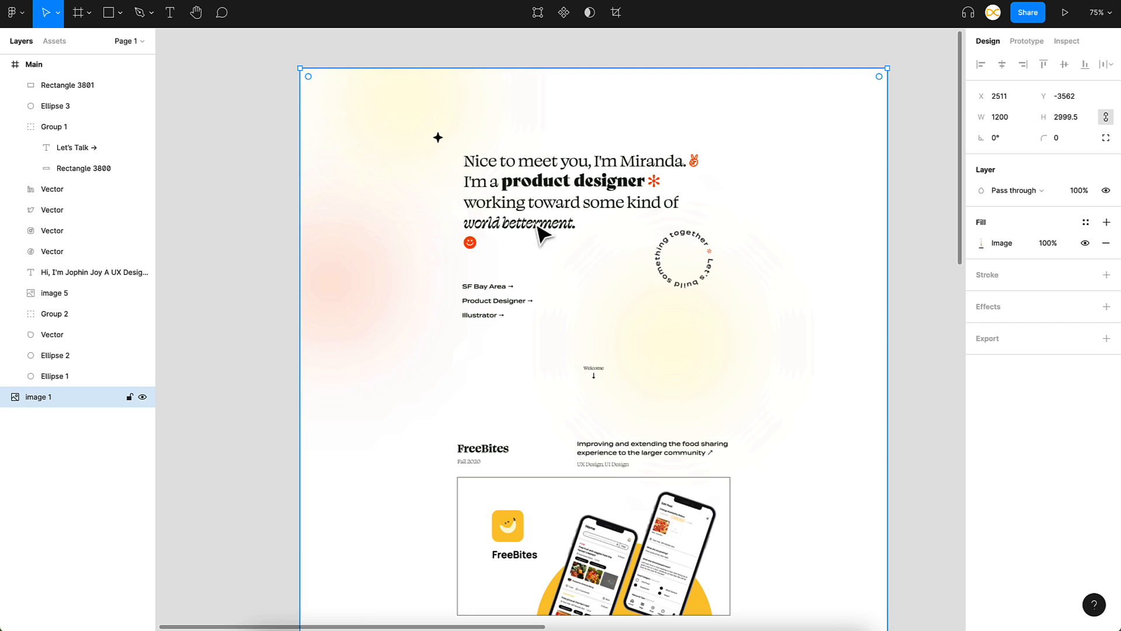
{"action": "scroll", "coordinate": [625, 289], "scroll_direction": "right", "scroll_amount": 10}
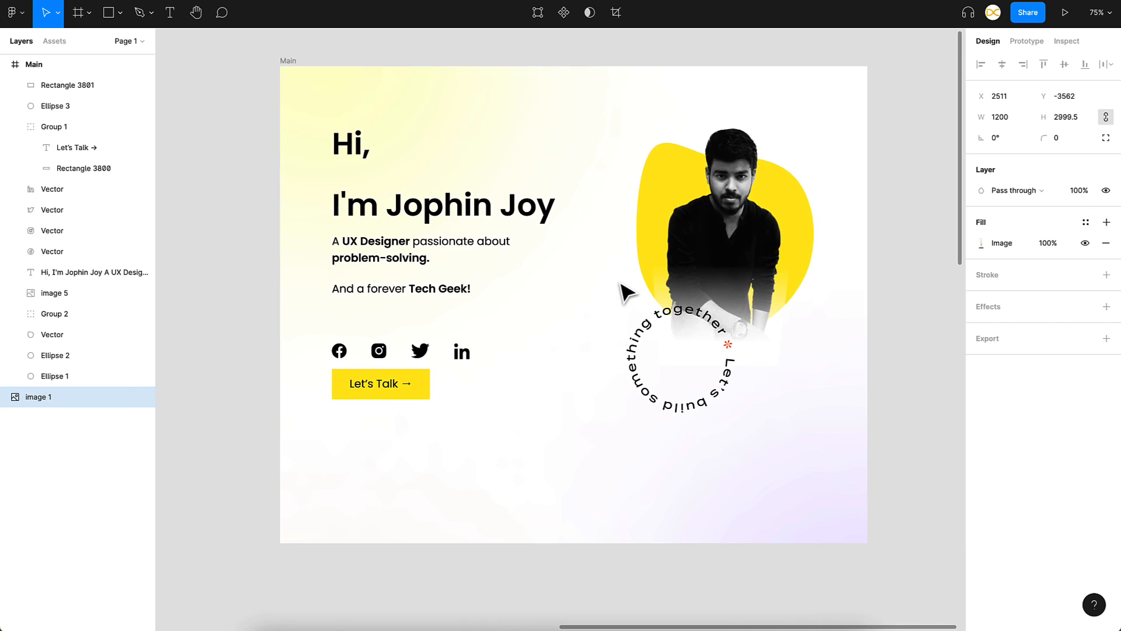
{"action": "left_click", "coordinate": [939, 275]}
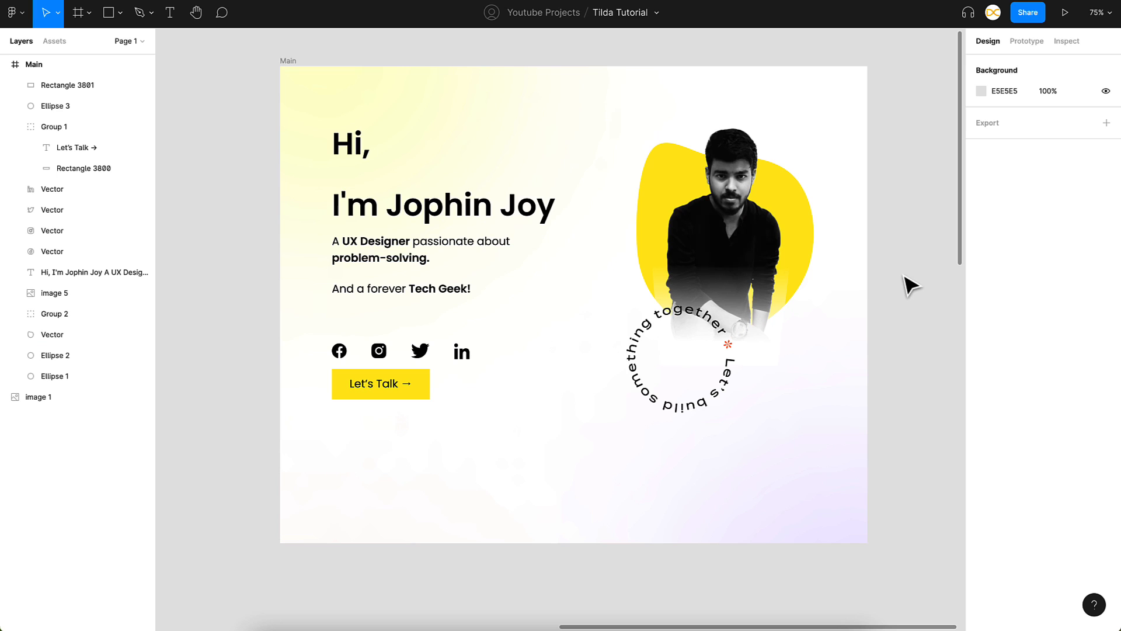
{"action": "scroll", "coordinate": [461, 353], "scroll_direction": "down", "scroll_amount": 3}
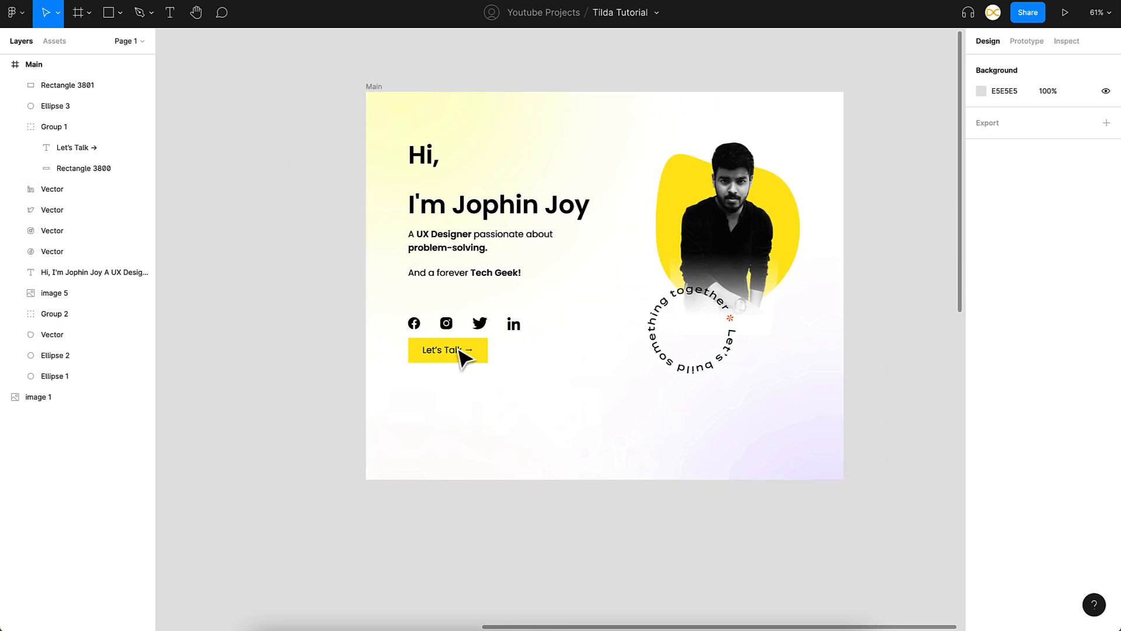
{"action": "scroll", "coordinate": [445, 370], "scroll_direction": "left", "scroll_amount": 5}
{"action": "scroll", "coordinate": [342, 461], "scroll_direction": "down", "scroll_amount": 3}
{"action": "left_click", "coordinate": [347, 456]}
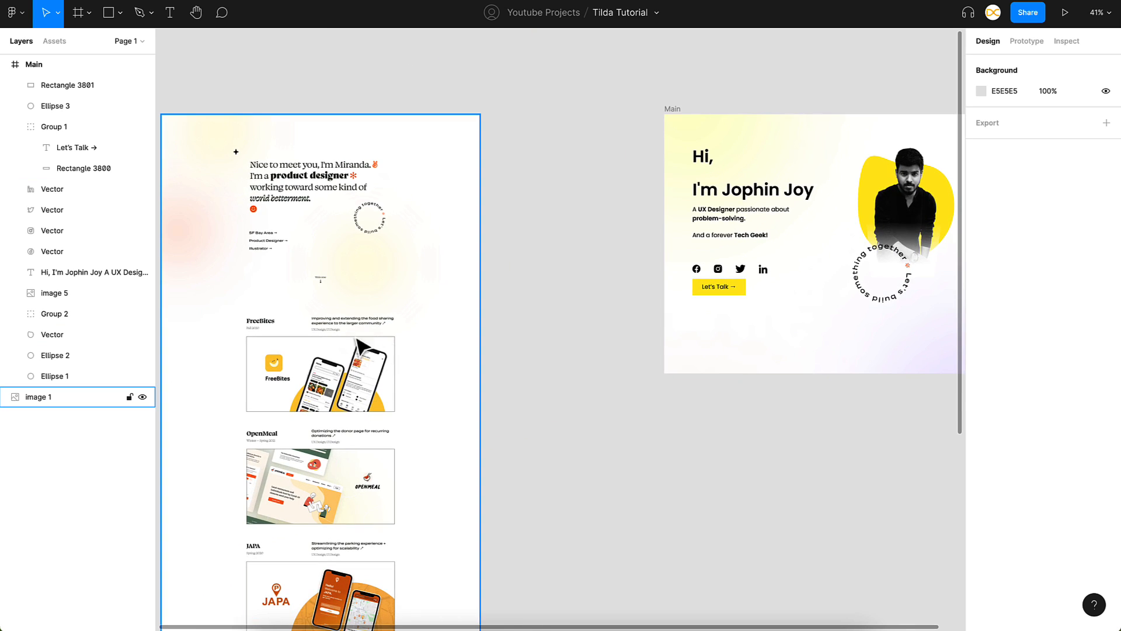
{"action": "scroll", "coordinate": [438, 446], "scroll_direction": "right", "scroll_amount": 5}
{"action": "scroll", "coordinate": [839, 251], "scroll_direction": "up", "scroll_amount": 3}
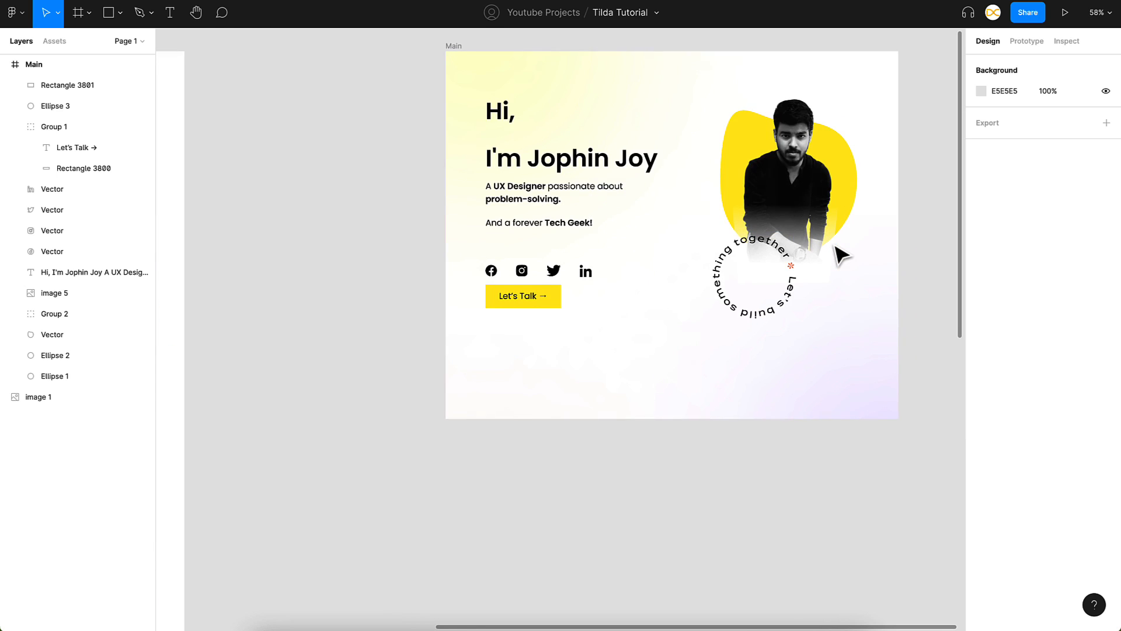
{"action": "scroll", "coordinate": [768, 333], "scroll_direction": "right", "scroll_amount": 2}
{"action": "scroll", "coordinate": [769, 333], "scroll_direction": "up", "scroll_amount": 1}
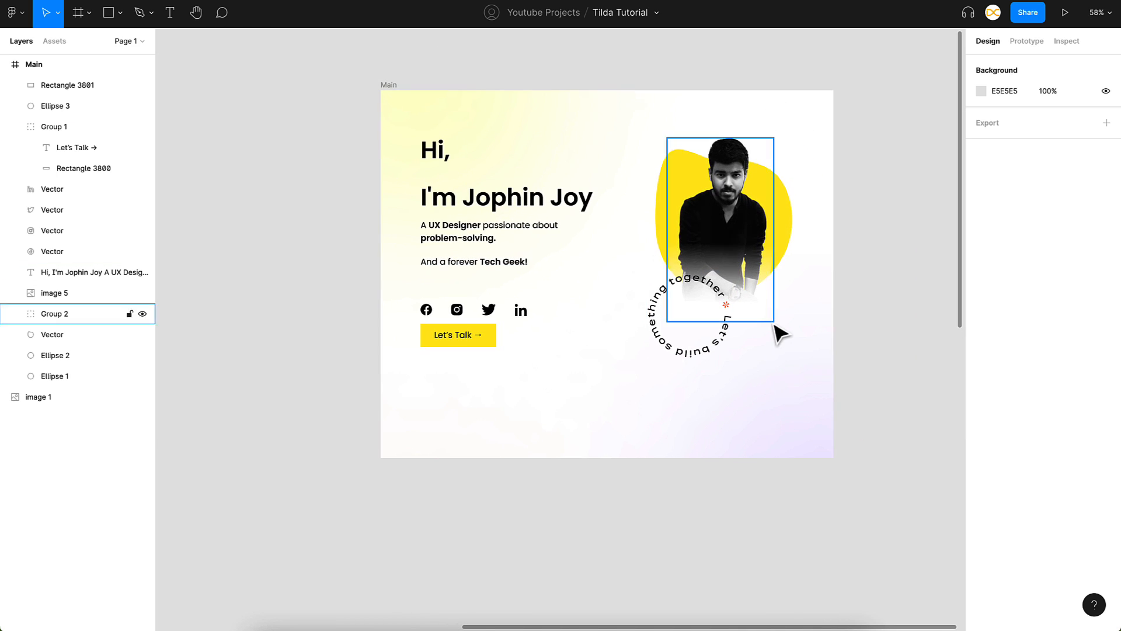
{"action": "scroll", "coordinate": [500, 346], "scroll_direction": "down", "scroll_amount": 3}
{"action": "scroll", "coordinate": [501, 346], "scroll_direction": "left", "scroll_amount": 4}
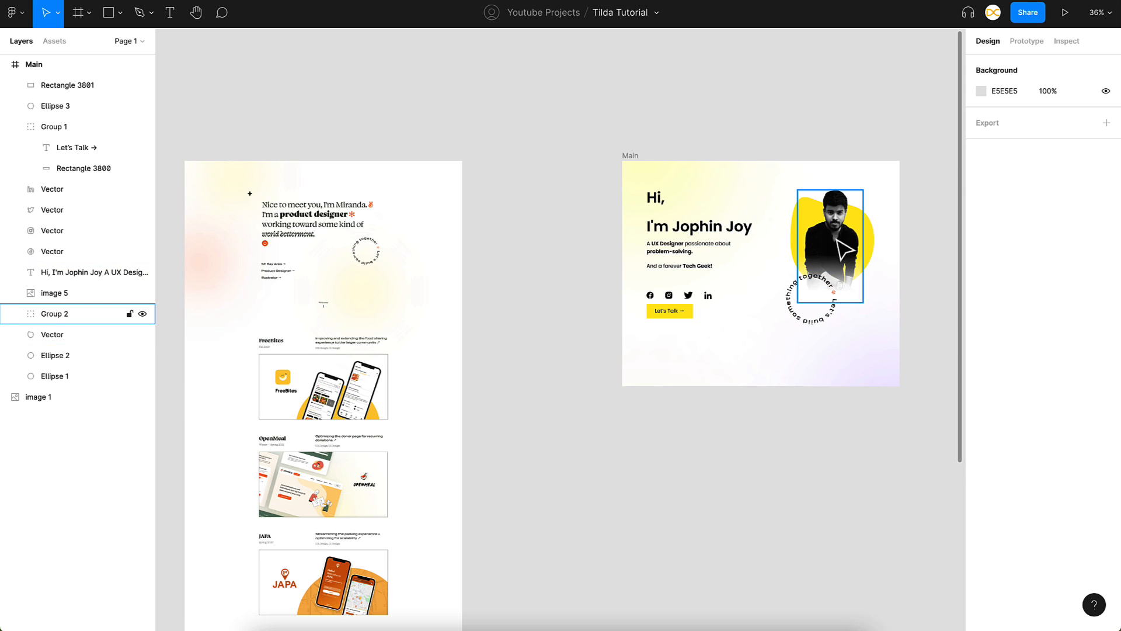
Step: Inspect the yellow blob Vector behind the portrait, then select the whole Main frame
{"action": "left_click", "coordinate": [870, 236]}
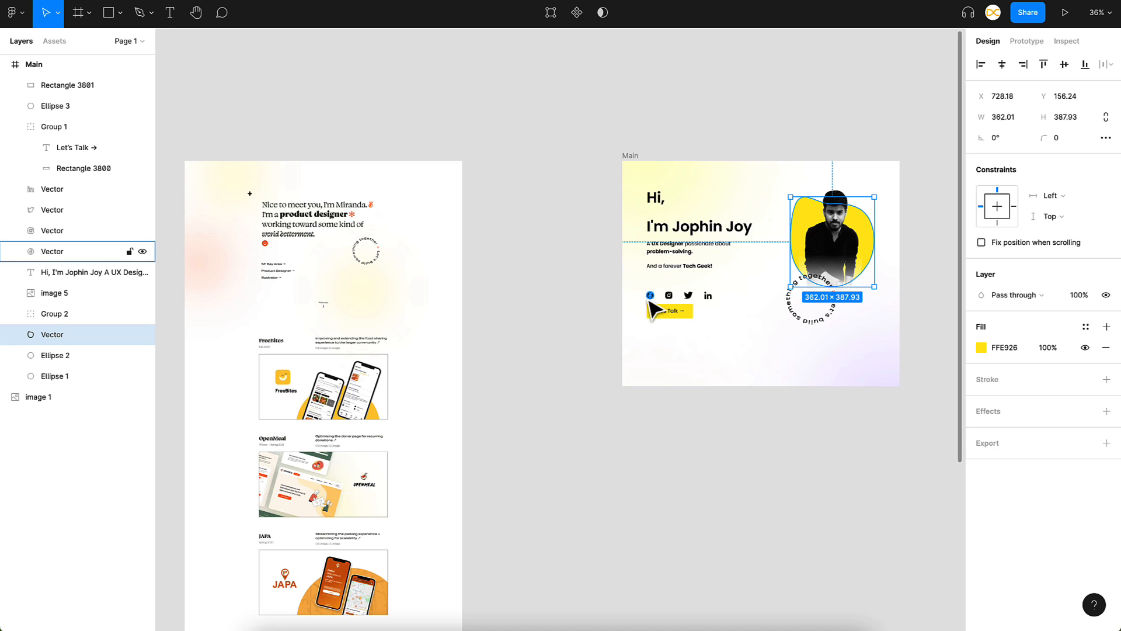
{"action": "scroll", "coordinate": [708, 316], "scroll_direction": "right", "scroll_amount": 1}
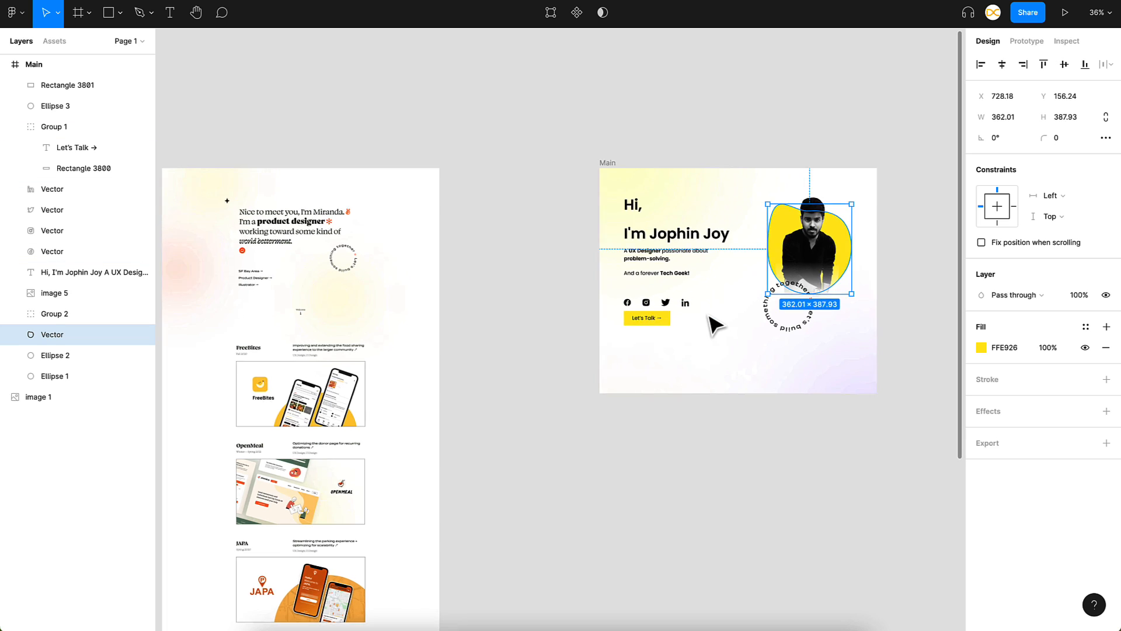
{"action": "scroll", "coordinate": [716, 324], "scroll_direction": "up", "scroll_amount": 5}
{"action": "left_click", "coordinate": [882, 314]}
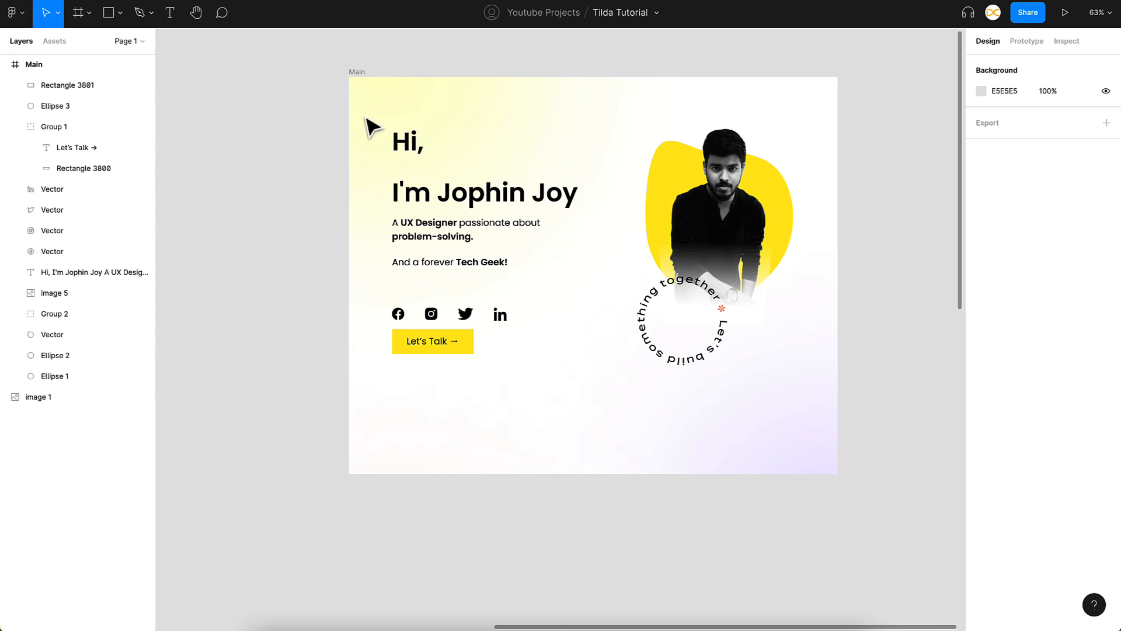
{"action": "left_click", "coordinate": [357, 74]}
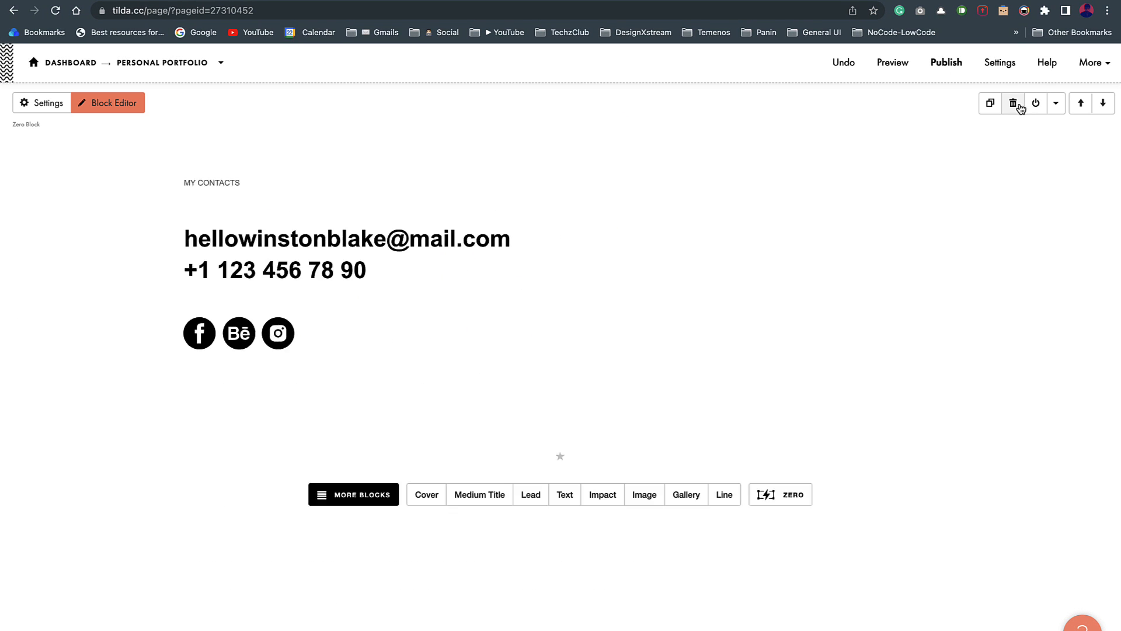
Step: Delete the leftover contacts block and add a new Zero block, opening it for editing
{"action": "left_click", "coordinate": [1014, 103]}
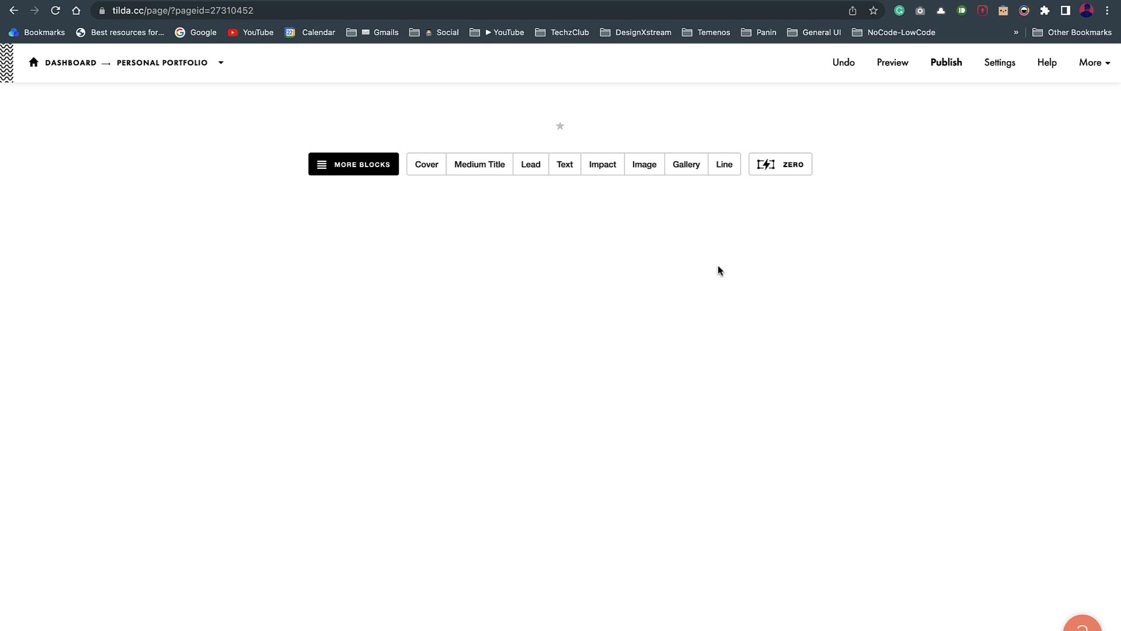
{"action": "key", "text": "ctrl+Left"}
{"action": "key", "text": "ctrl+Right"}
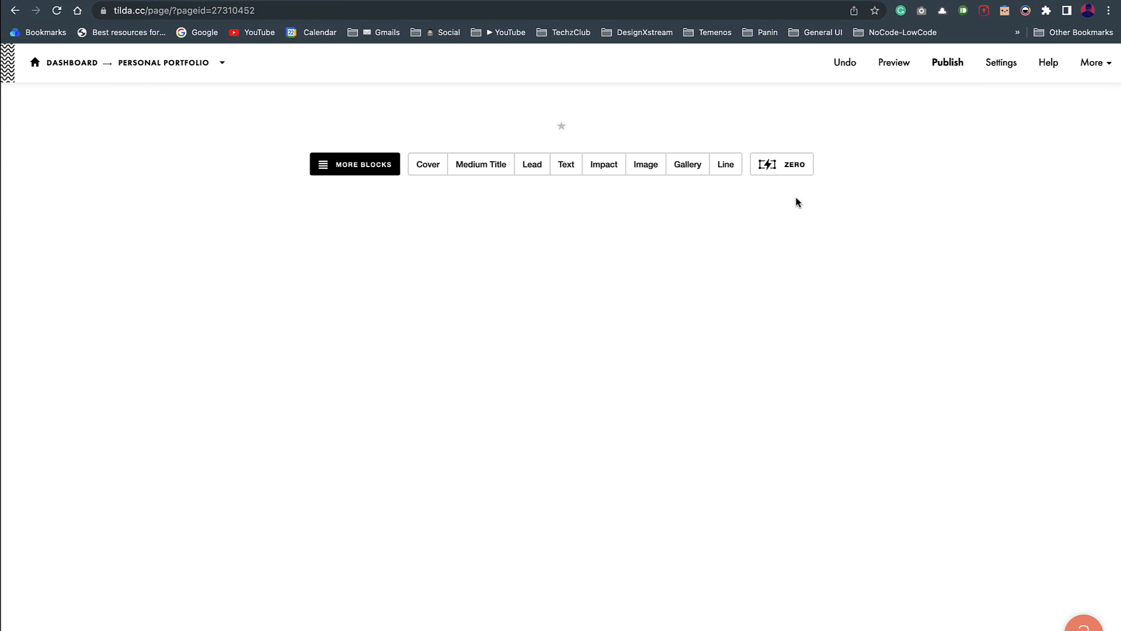
{"action": "left_click", "coordinate": [788, 166]}
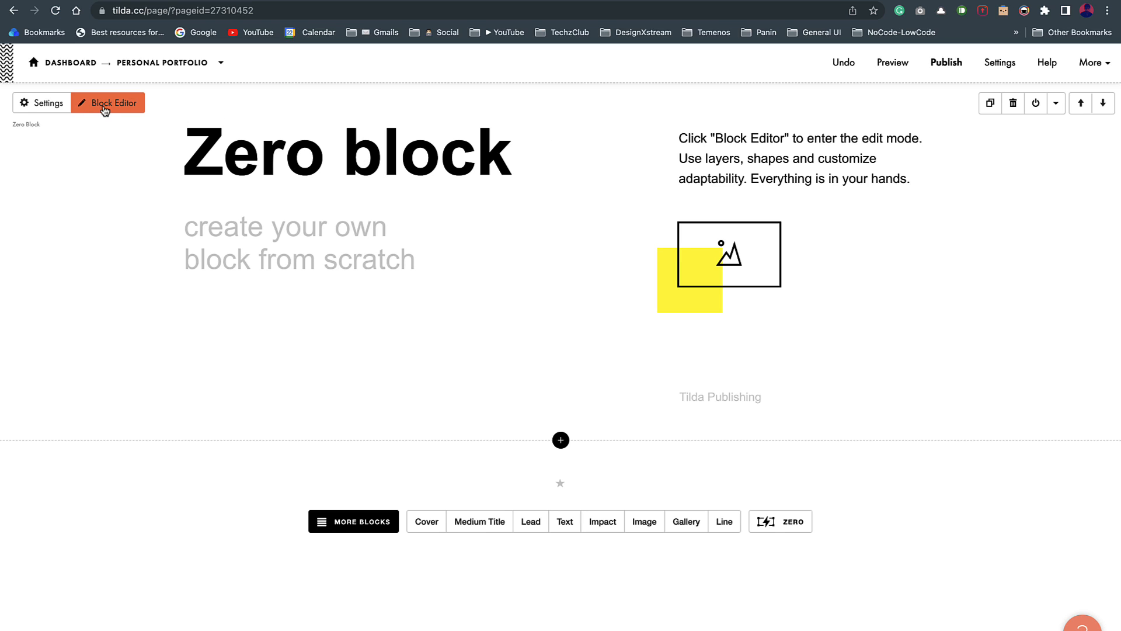
{"action": "left_click", "coordinate": [103, 107]}
Step: Delete the Zero block's instruction text, placeholder image, yellow square, caption and subtitle
{"action": "left_click", "coordinate": [679, 197]}
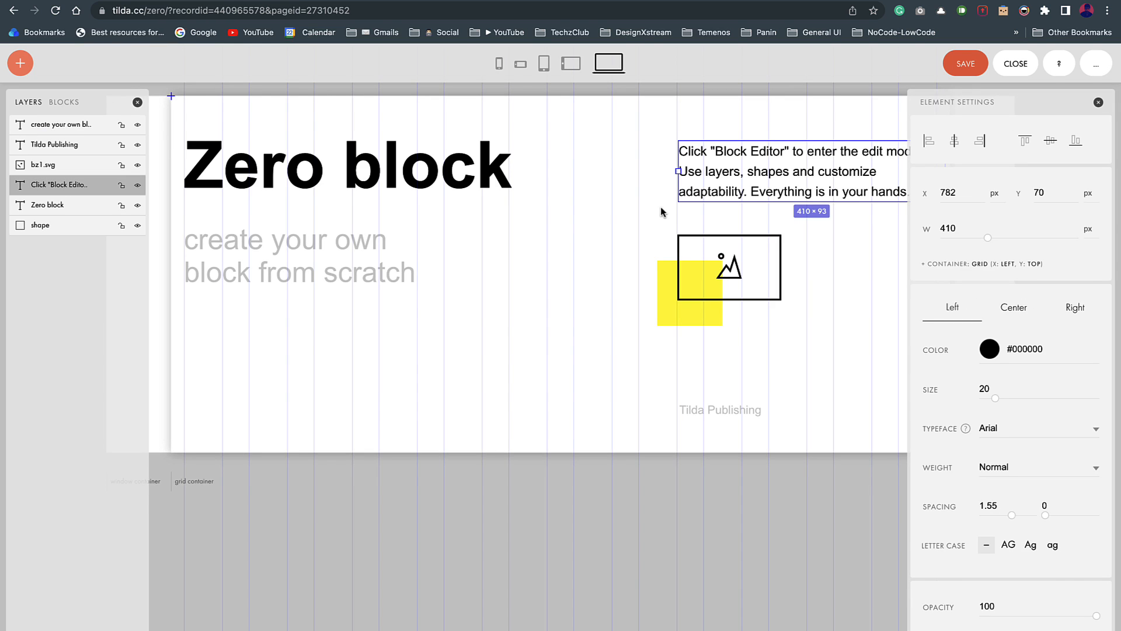
{"action": "key", "text": "Delete"}
{"action": "left_click", "coordinate": [684, 265]}
{"action": "key", "text": "Delete"}
{"action": "left_click", "coordinate": [693, 310]}
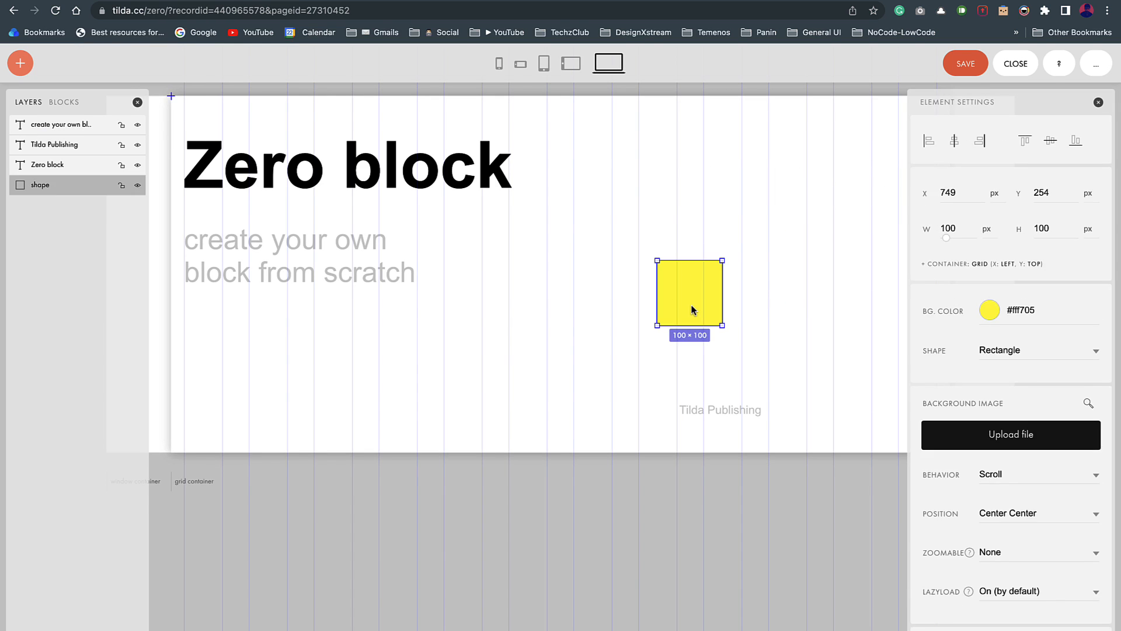
{"action": "key", "text": "Delete"}
{"action": "left_click", "coordinate": [719, 406]}
{"action": "key", "text": "Delete"}
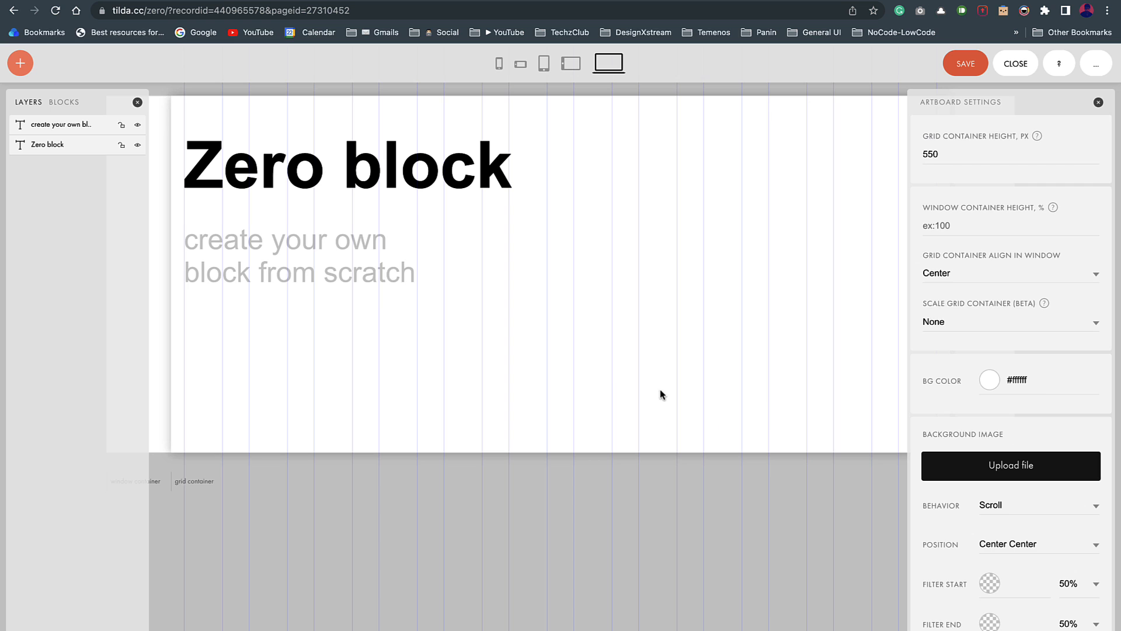
{"action": "left_click", "coordinate": [318, 261]}
{"action": "key", "text": "Delete"}
{"action": "left_click", "coordinate": [301, 172]}
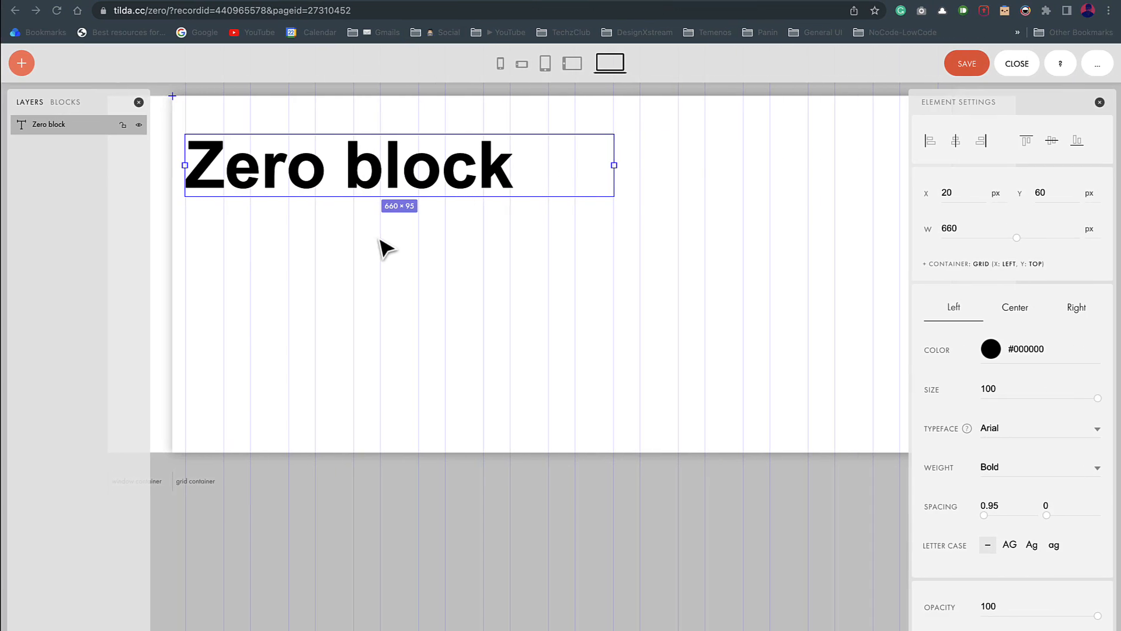
Step: Add a sample text element, delete it again, and select the Zero block heading
{"action": "left_click", "coordinate": [21, 63]}
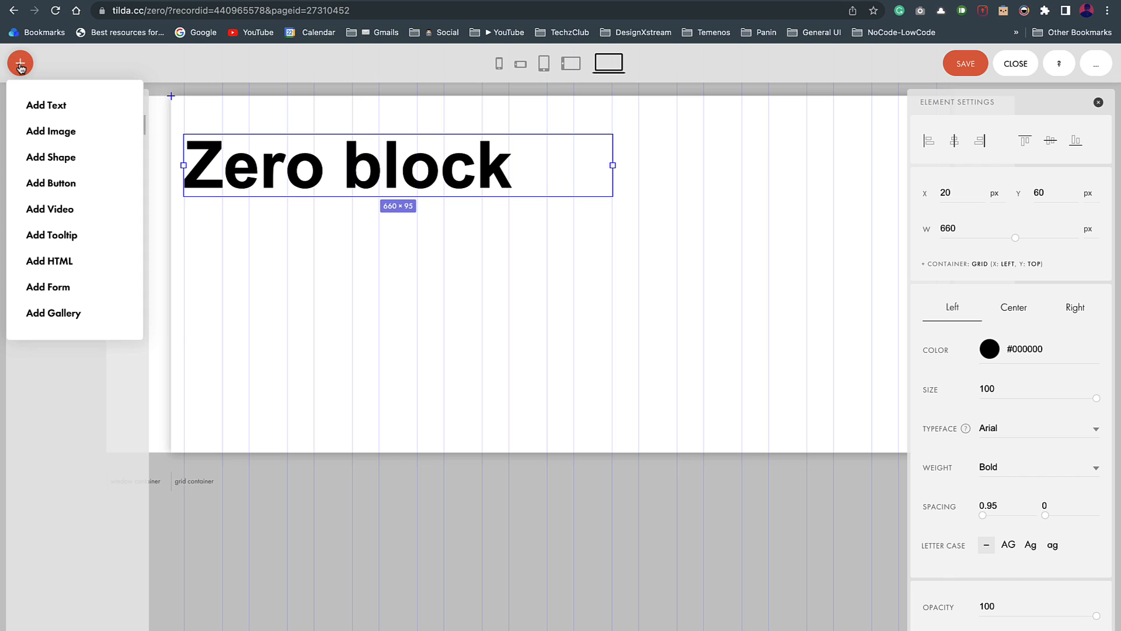
{"action": "left_click", "coordinate": [48, 105]}
{"action": "left_click", "coordinate": [262, 114]}
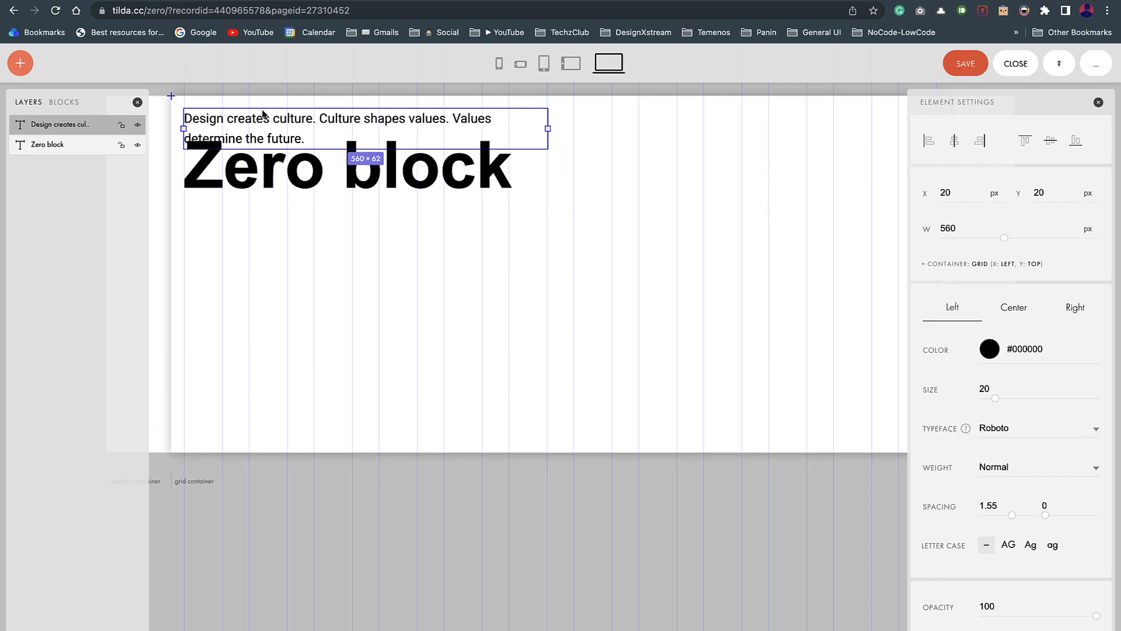
{"action": "key", "text": "Delete"}
{"action": "left_click", "coordinate": [272, 168]}
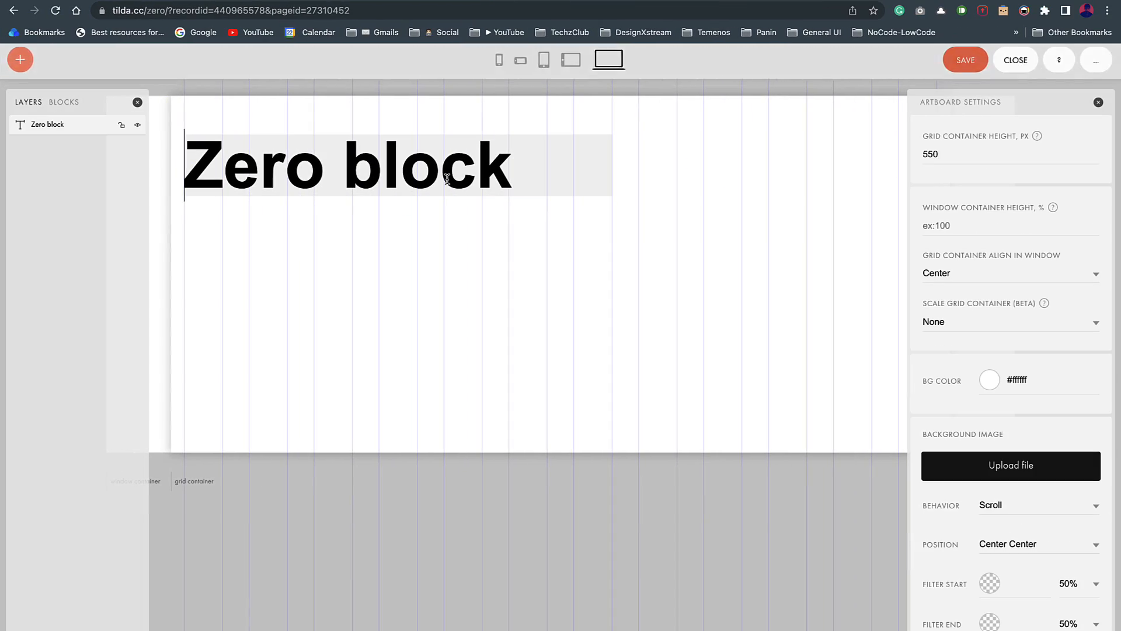
Step: Replace the 'Zero block' heading with the pasted greeting and designer's name, sized 60
{"action": "double_click", "coordinate": [447, 179]}
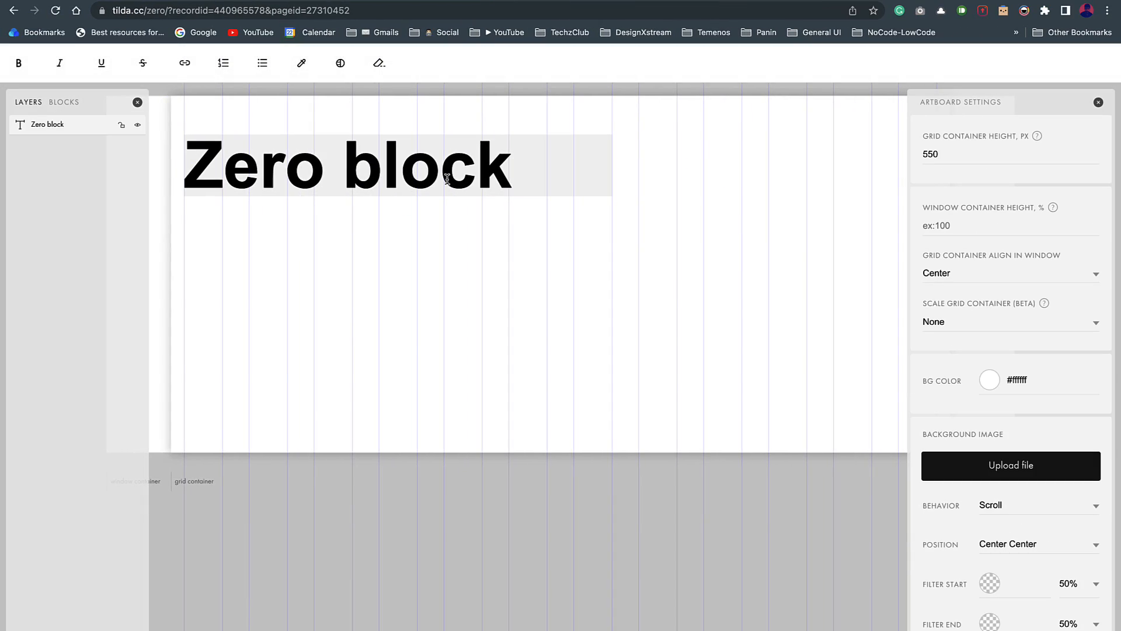
{"action": "key", "text": "shift+super+Down"}
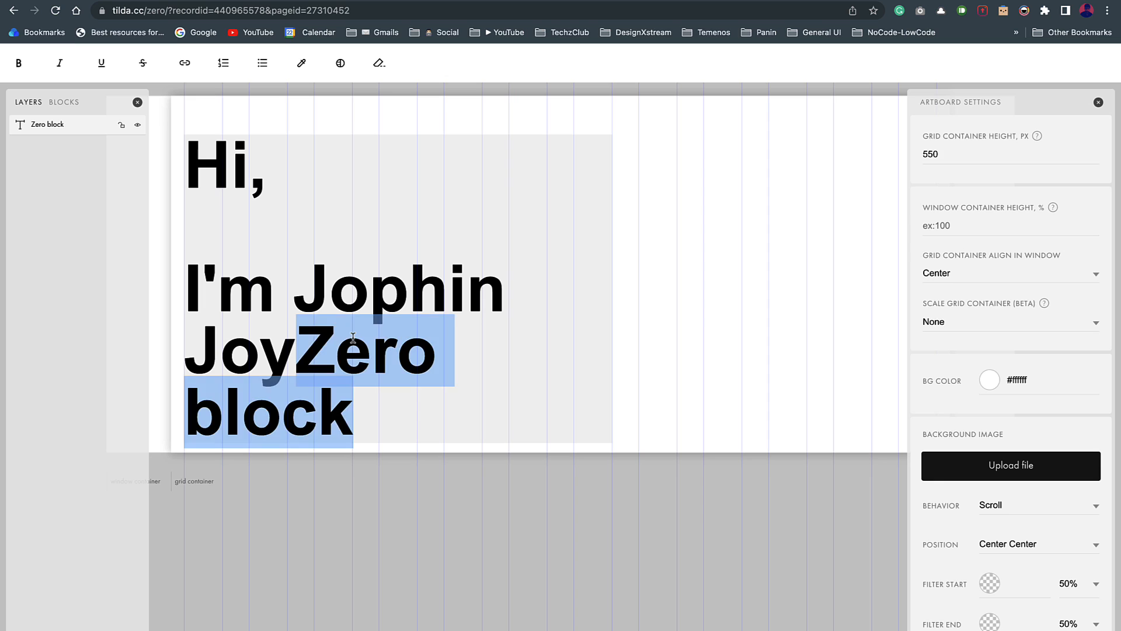
{"action": "key", "text": "BackSpace"}
{"action": "key", "text": "super+a"}
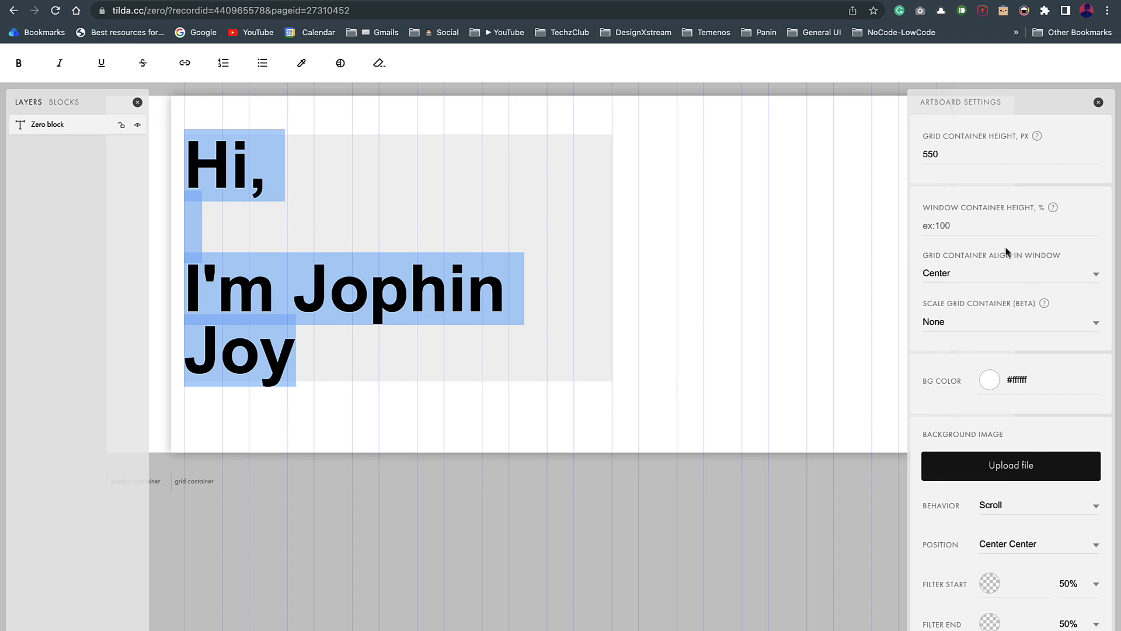
{"action": "left_click", "coordinate": [607, 324]}
{"action": "left_click", "coordinate": [416, 309]}
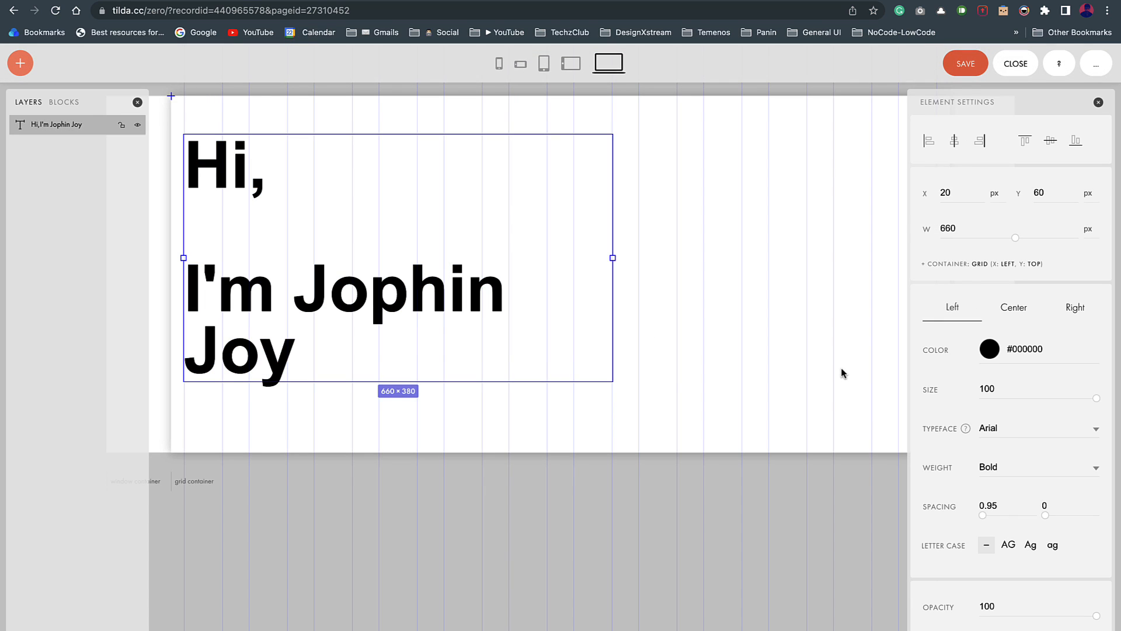
{"action": "scroll", "coordinate": [996, 418], "scroll_direction": "down", "scroll_amount": 1}
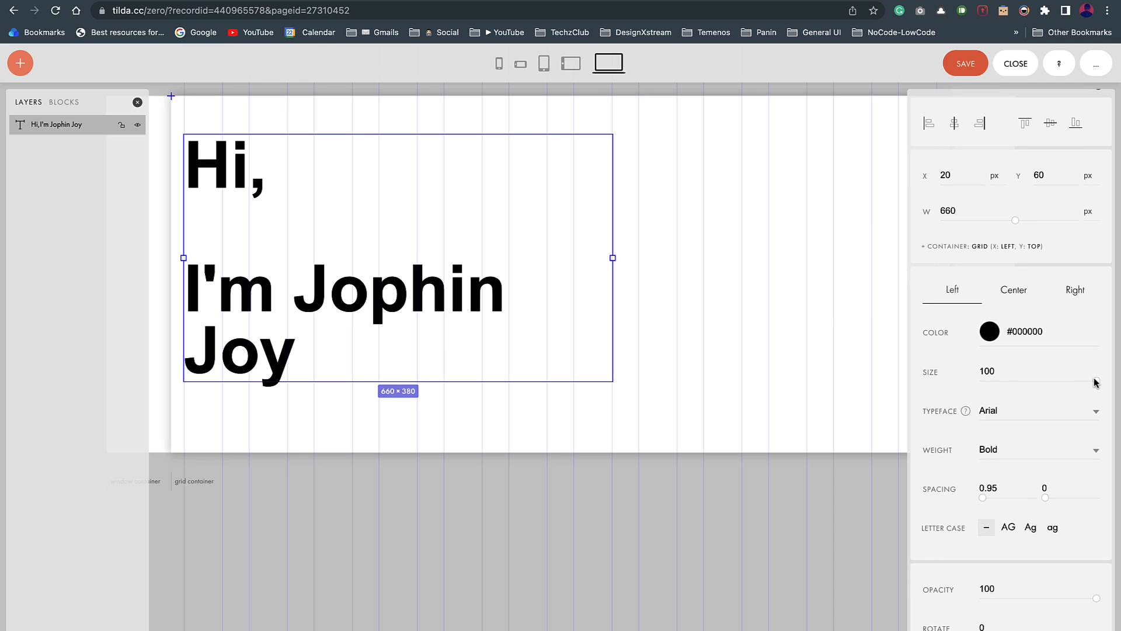
{"action": "left_click_drag", "start_coordinate": [1096, 381], "coordinate": [1045, 390]}
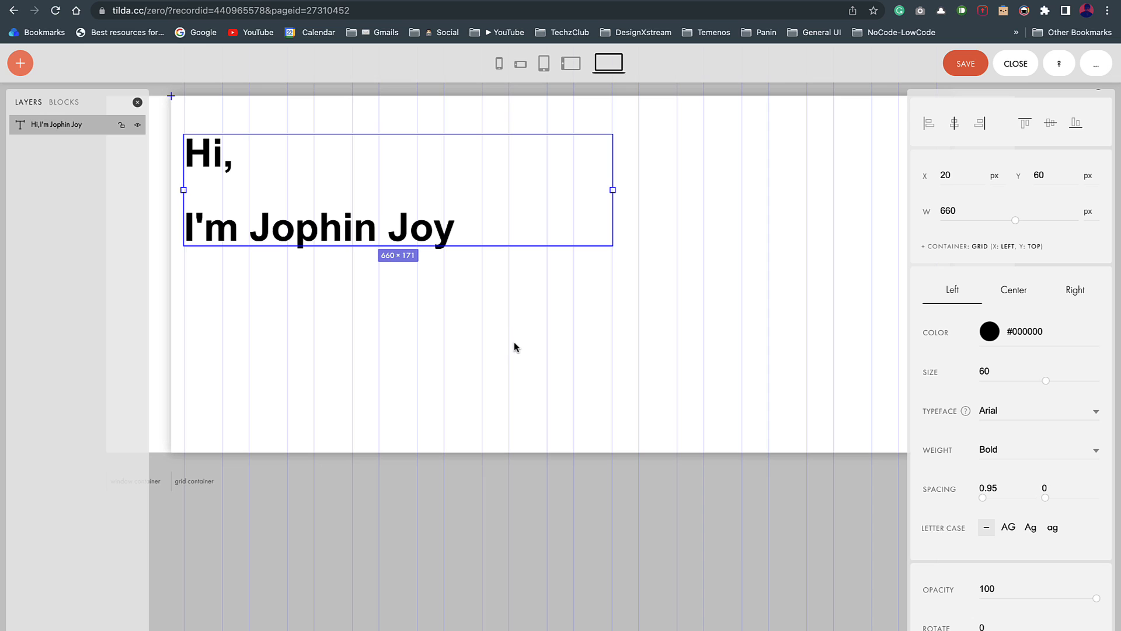
{"action": "right_click", "coordinate": [445, 236]}
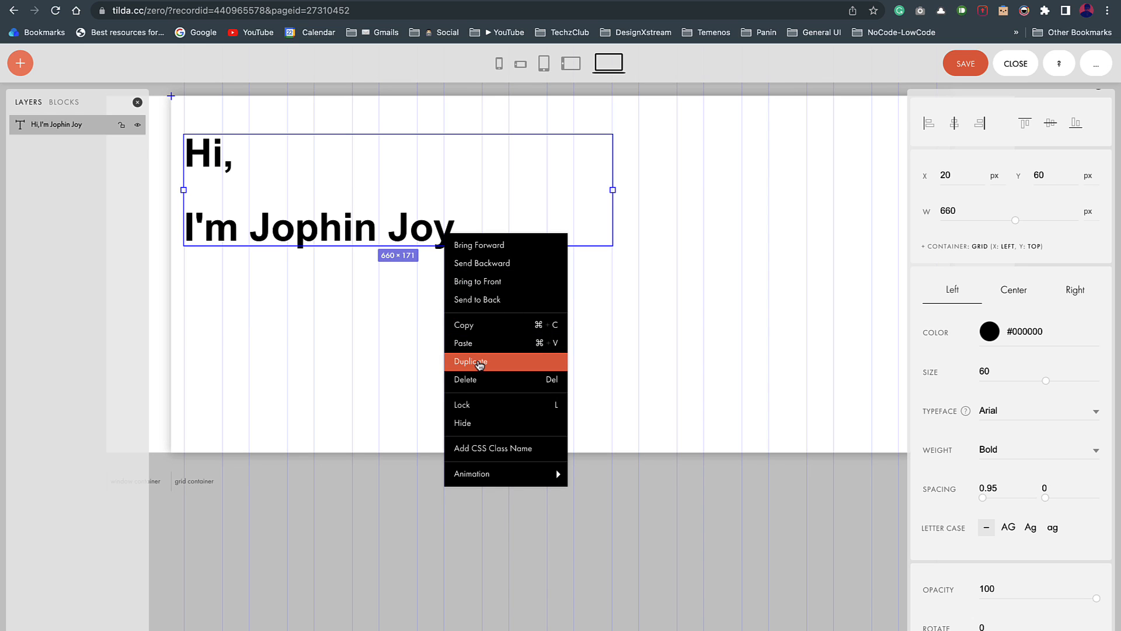
Step: Copy the heading below itself, fill it with the Figma intro text, and set size 24
{"action": "left_click", "coordinate": [459, 360]}
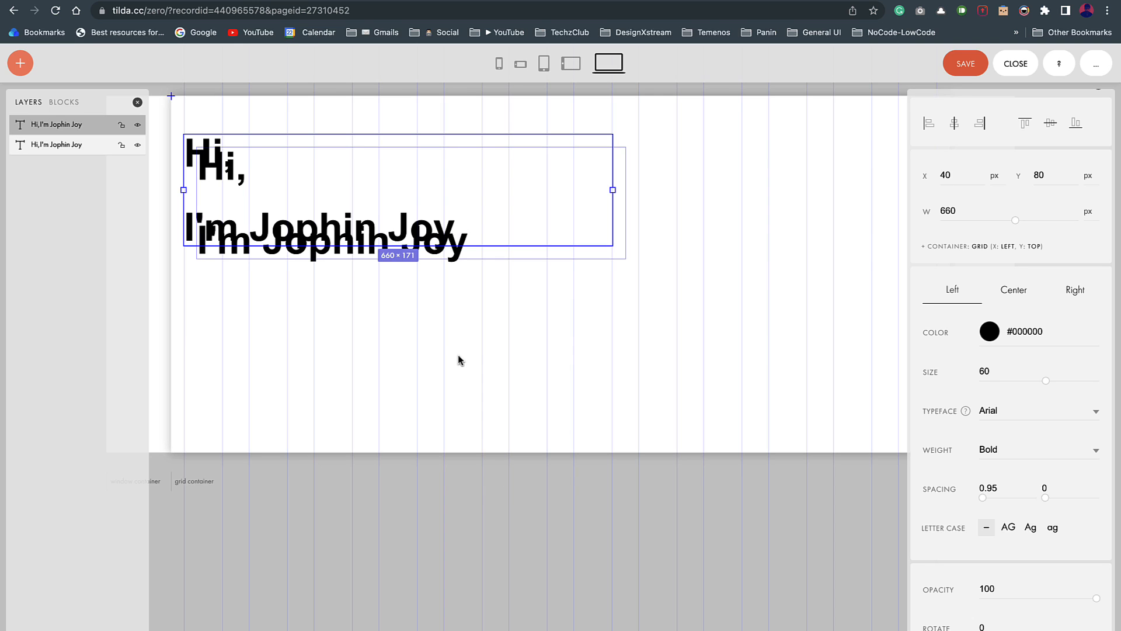
{"action": "key", "text": "Delete"}
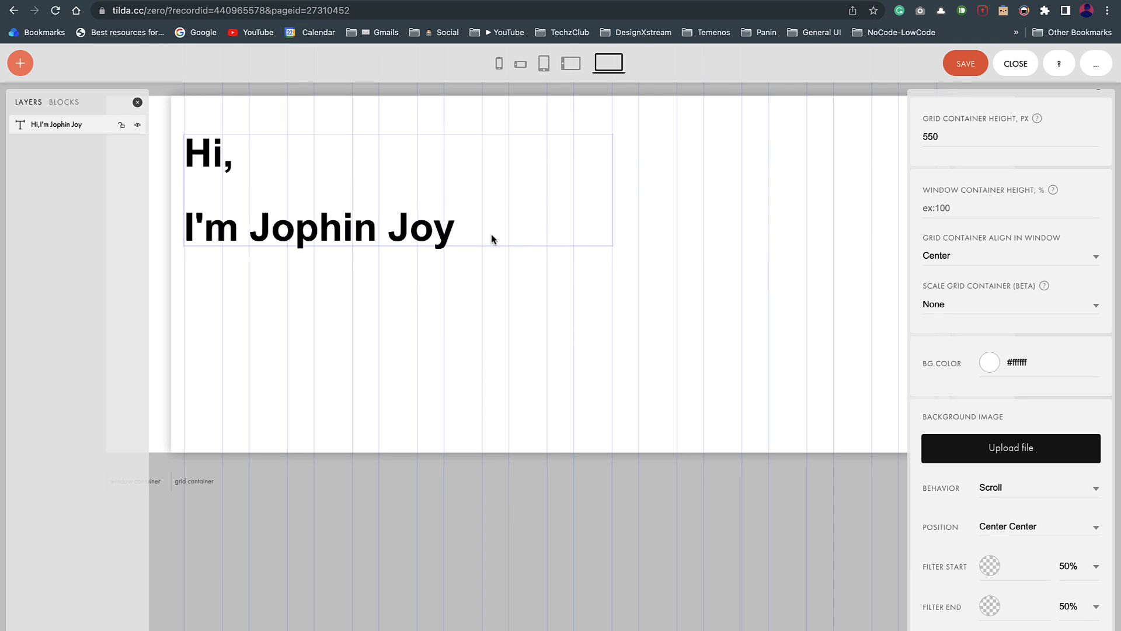
{"action": "left_click_drag", "start_coordinate": [445, 233], "coordinate": [447, 358]}
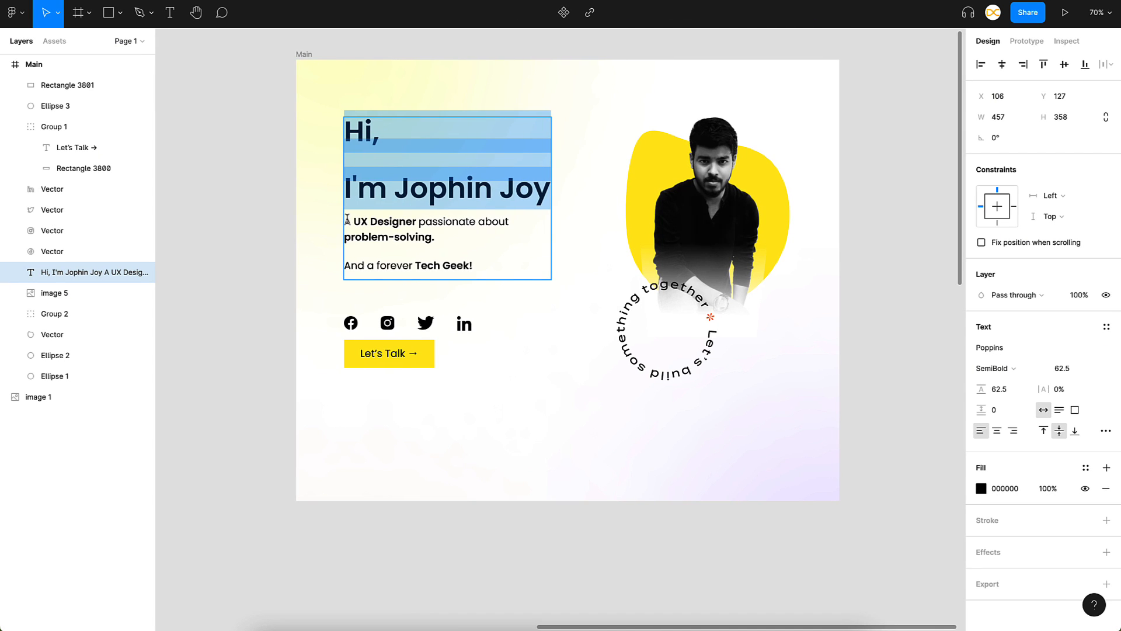
{"action": "left_click", "coordinate": [347, 219]}
{"action": "key", "text": "ctrl+shift+End"}
{"action": "key", "text": "ctrl+Right"}
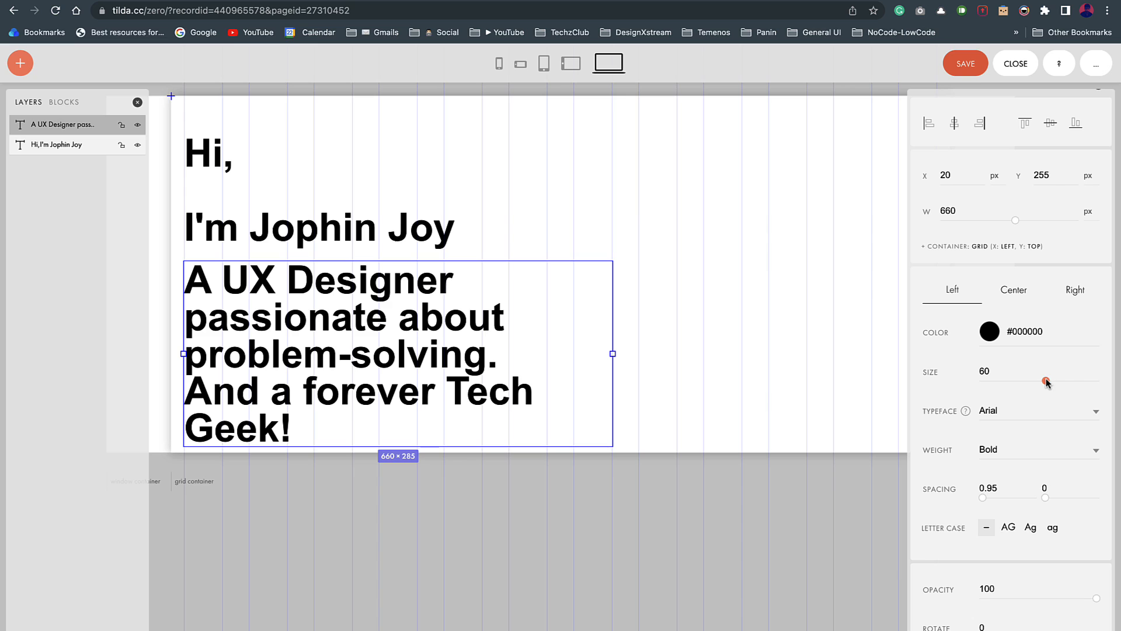
{"action": "left_click_drag", "start_coordinate": [1046, 382], "coordinate": [1000, 381]}
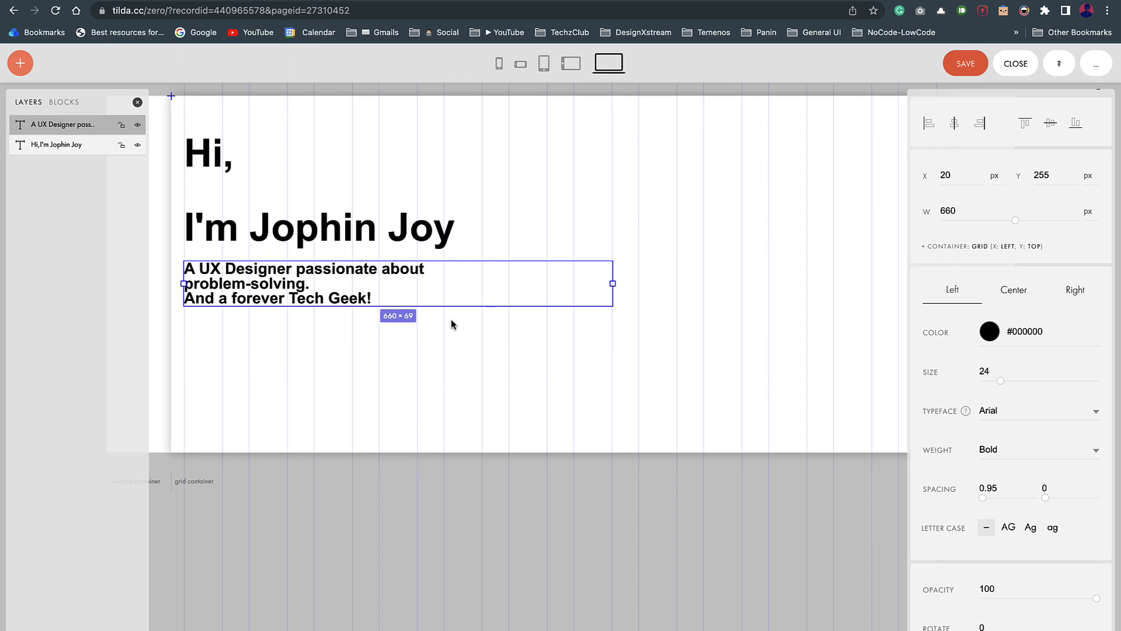
Step: Insert a line break before the intro's last sentence and loosen its line spacing
{"action": "left_click", "coordinate": [564, 369]}
{"action": "double_click", "coordinate": [310, 286]}
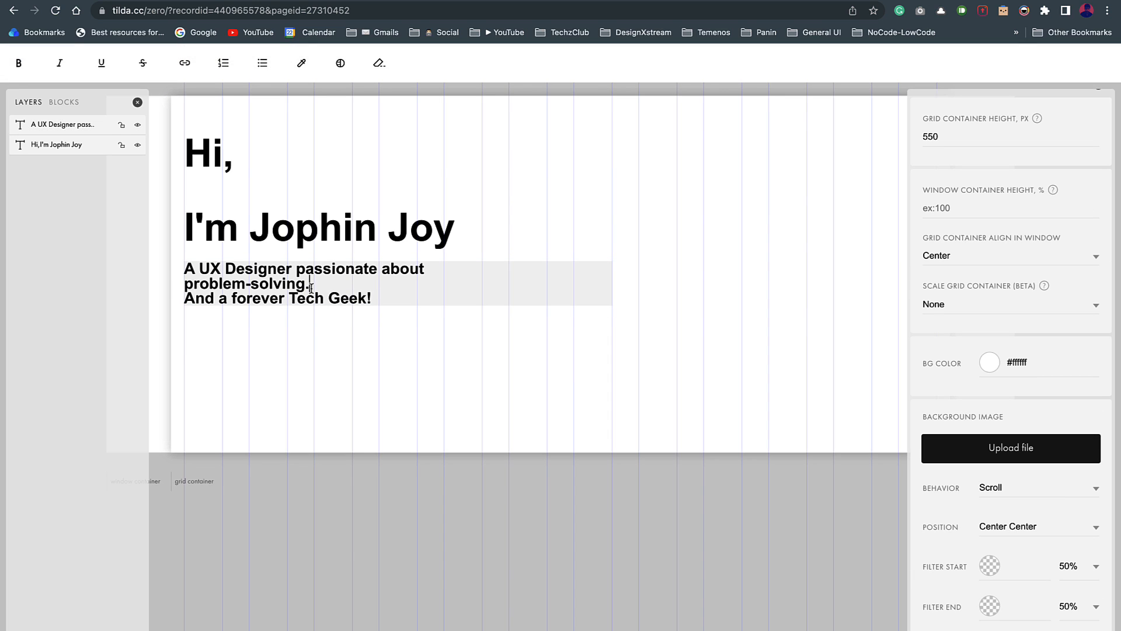
{"action": "key", "text": "Return"}
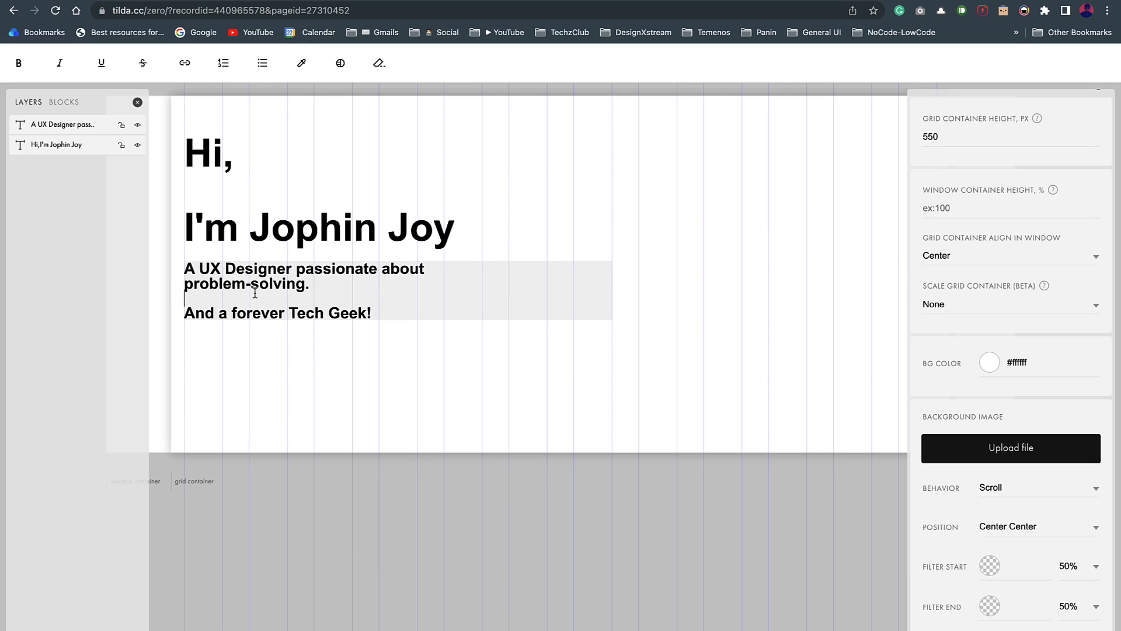
{"action": "left_click", "coordinate": [621, 402]}
{"action": "left_click", "coordinate": [462, 309]}
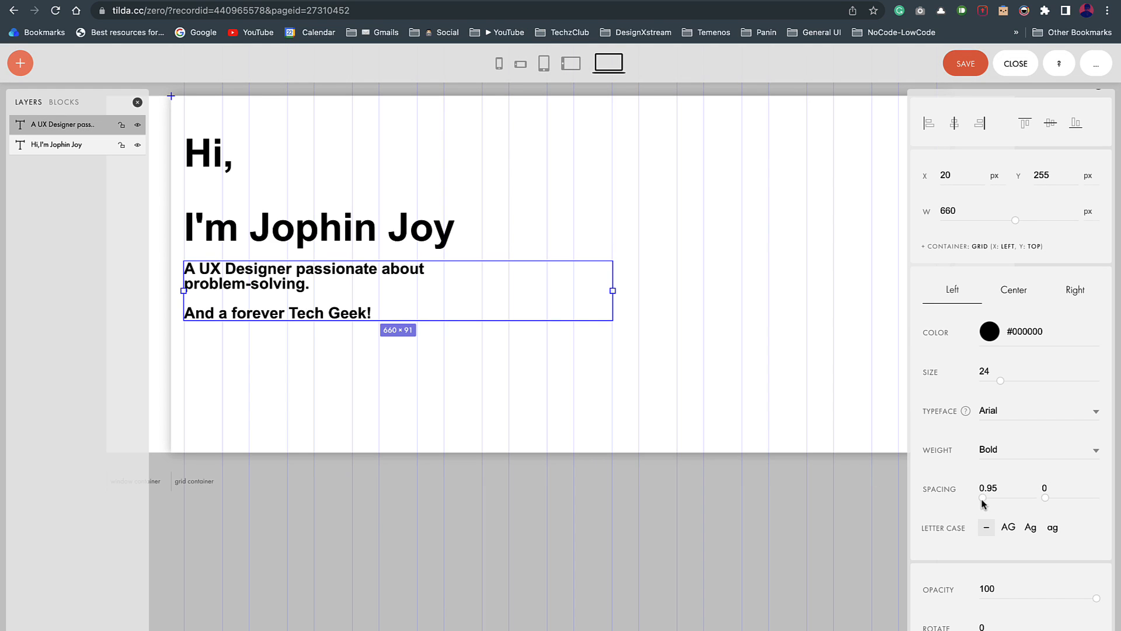
{"action": "left_click_drag", "start_coordinate": [983, 498], "coordinate": [988, 501]}
Step: Set the intro text's font weight to Normal
{"action": "left_click", "coordinate": [676, 383]}
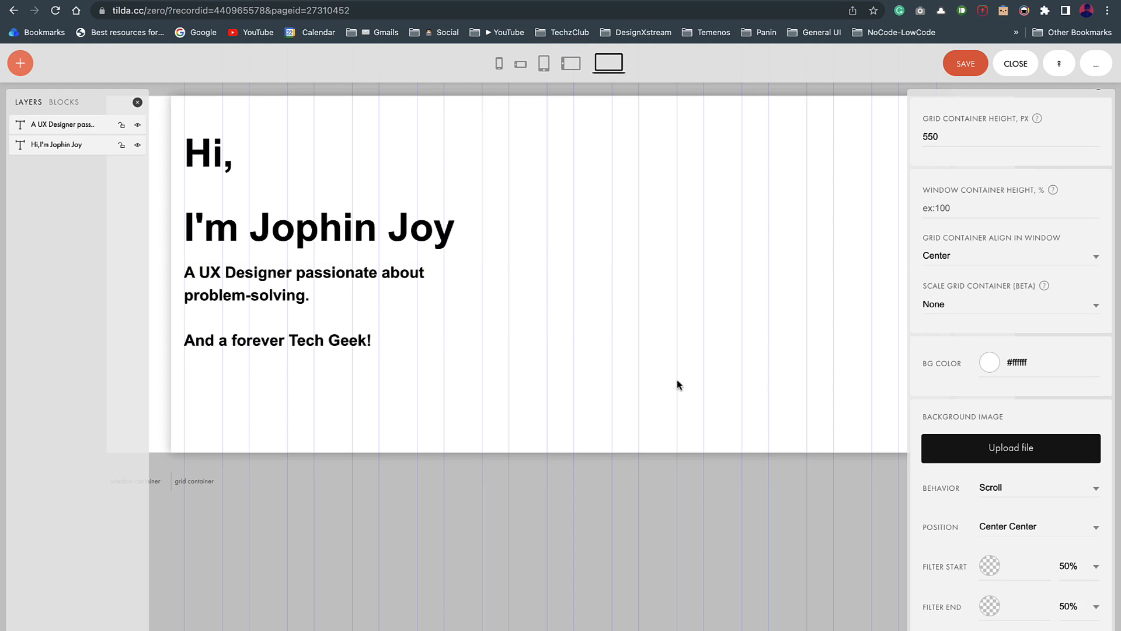
{"action": "left_click", "coordinate": [259, 301]}
{"action": "left_click", "coordinate": [1022, 451]}
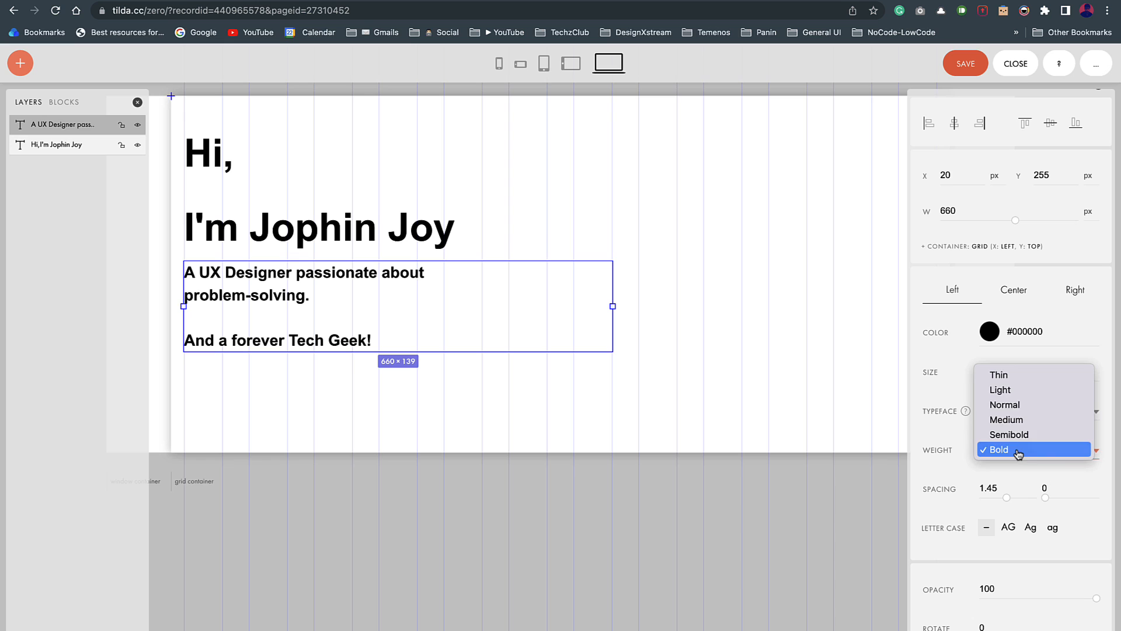
{"action": "left_click", "coordinate": [1007, 404]}
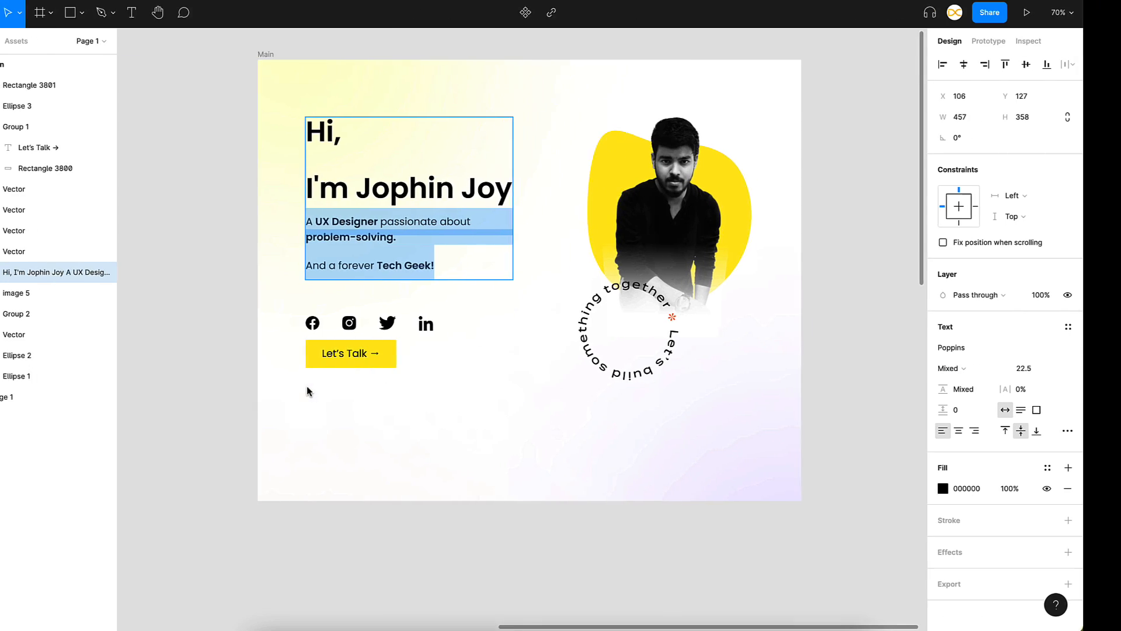
{"action": "key", "text": "Escape"}
{"action": "key", "text": "Escape"}
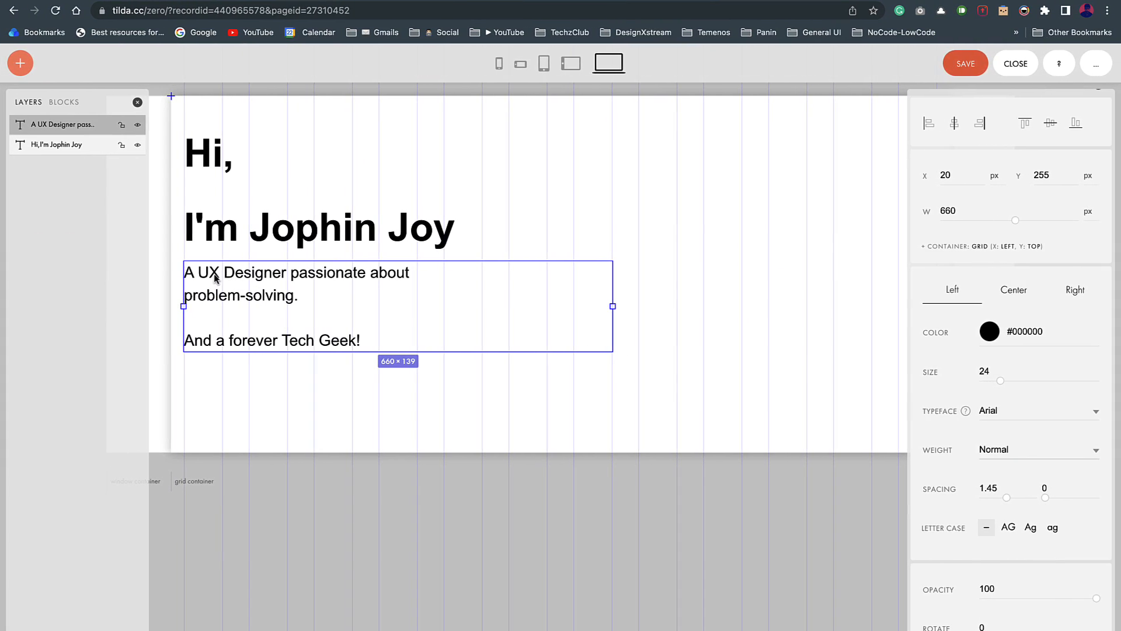
Step: Bold only 'UX Designer', 'problem-solving' and 'Tech Geek' in the intro text
{"action": "double_click", "coordinate": [360, 273]}
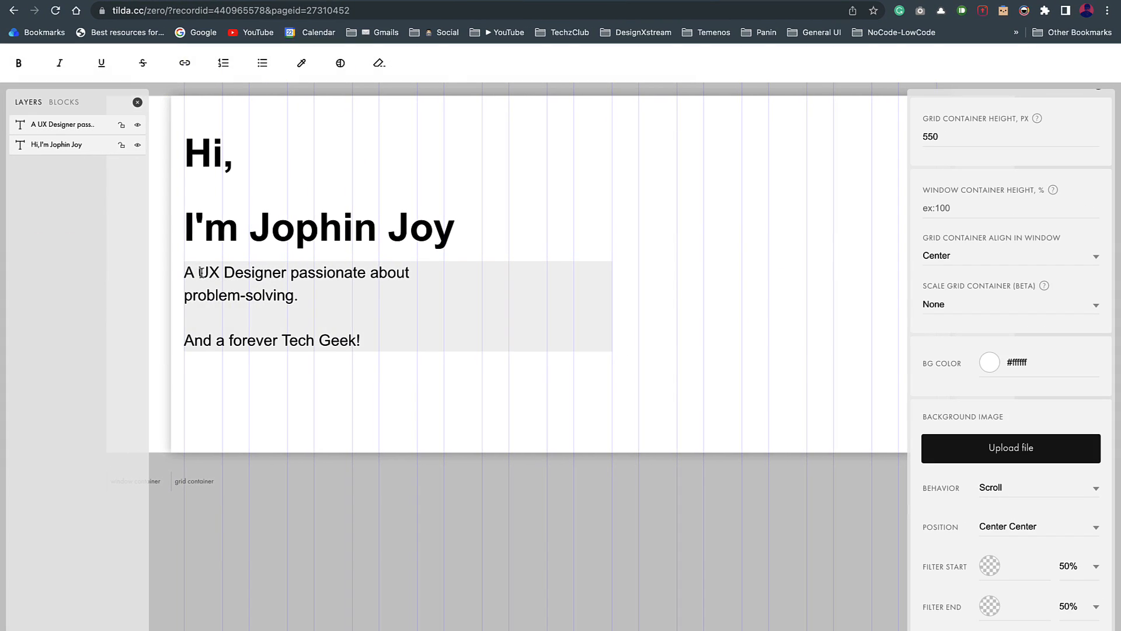
{"action": "left_click_drag", "start_coordinate": [199, 273], "coordinate": [285, 275]}
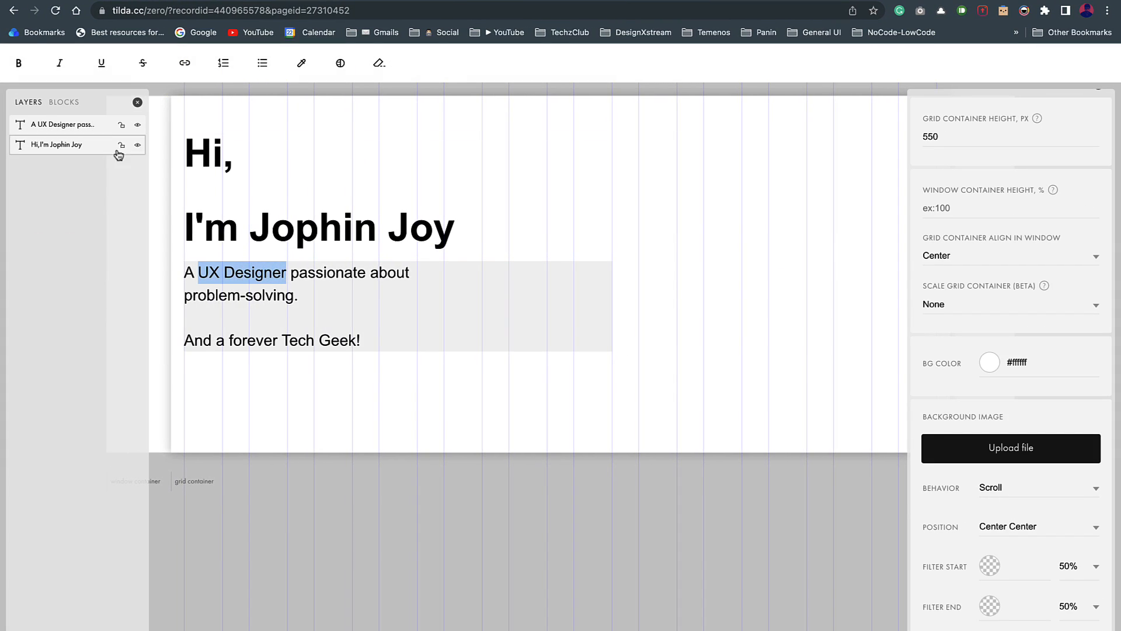
{"action": "left_click", "coordinate": [17, 70]}
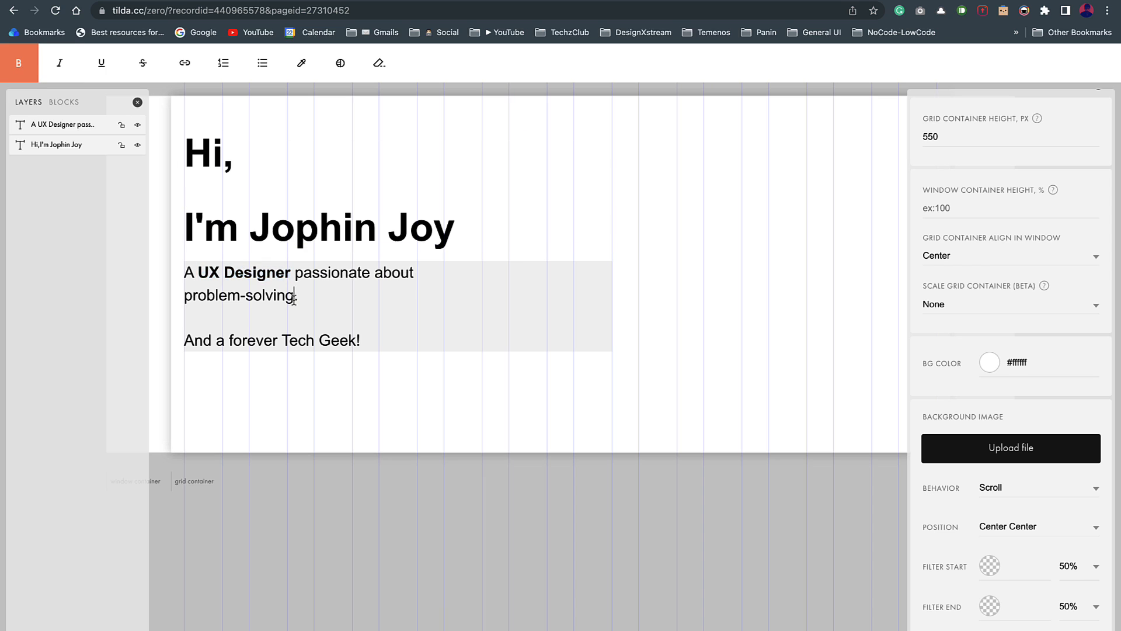
{"action": "left_click_drag", "start_coordinate": [304, 295], "coordinate": [175, 295]}
{"action": "left_click", "coordinate": [17, 60]}
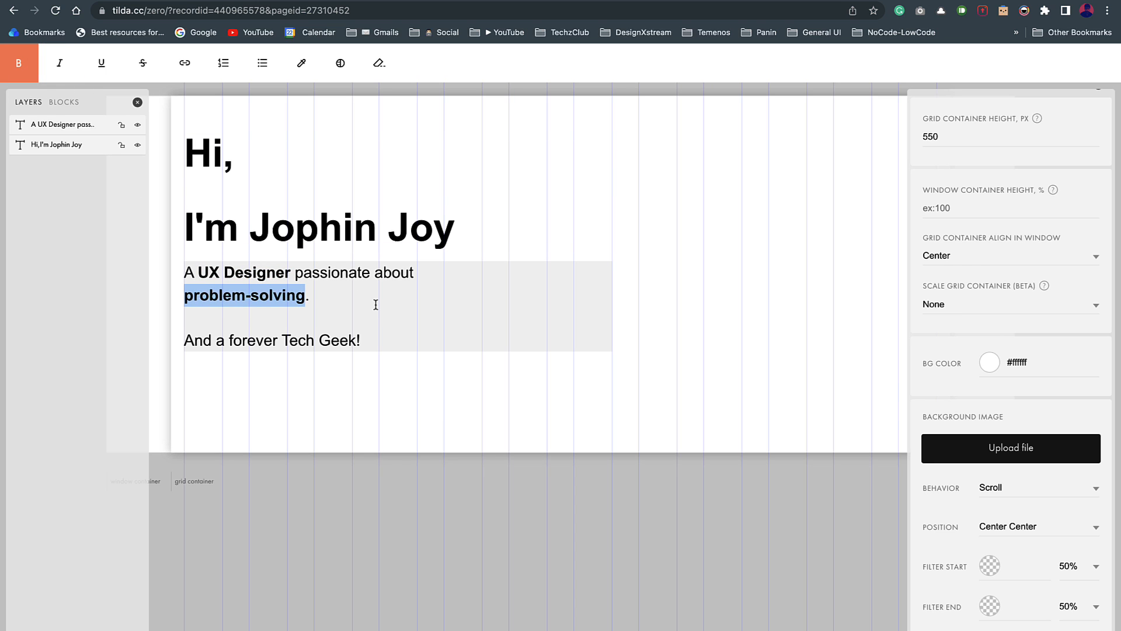
{"action": "left_click_drag", "start_coordinate": [282, 340], "coordinate": [360, 340]}
{"action": "key", "text": "ctrl+b"}
{"action": "left_click", "coordinate": [320, 398]}
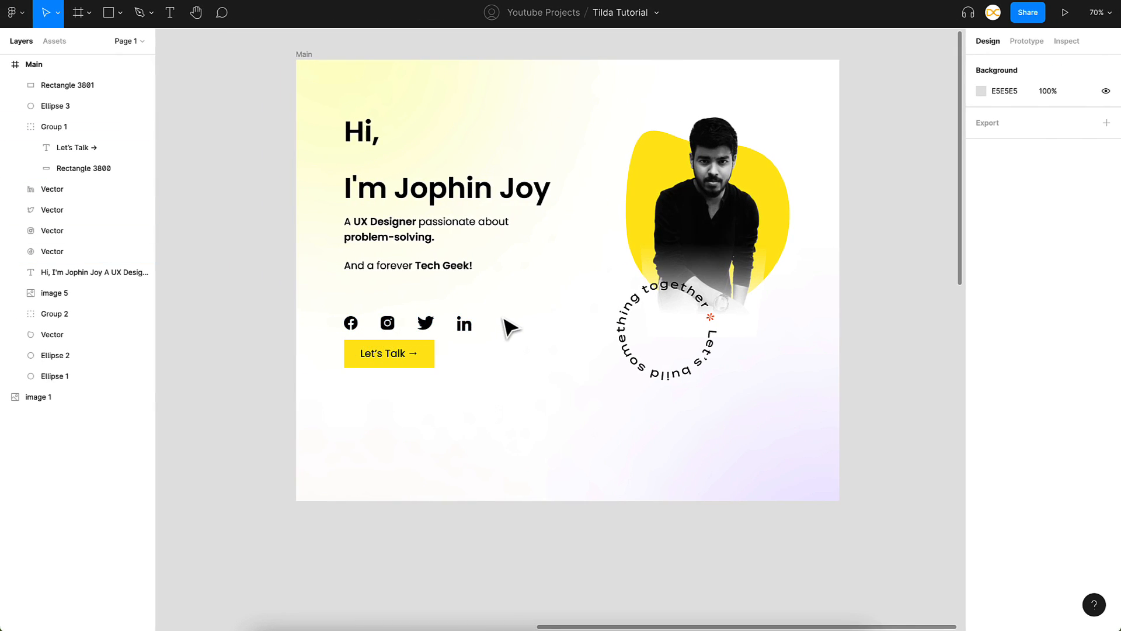
Step: Add the Facebook icon copied from Figma as an image element 30 px wide
{"action": "right_click", "coordinate": [349, 325]}
{"action": "mouse_move", "coordinate": [375, 332]}
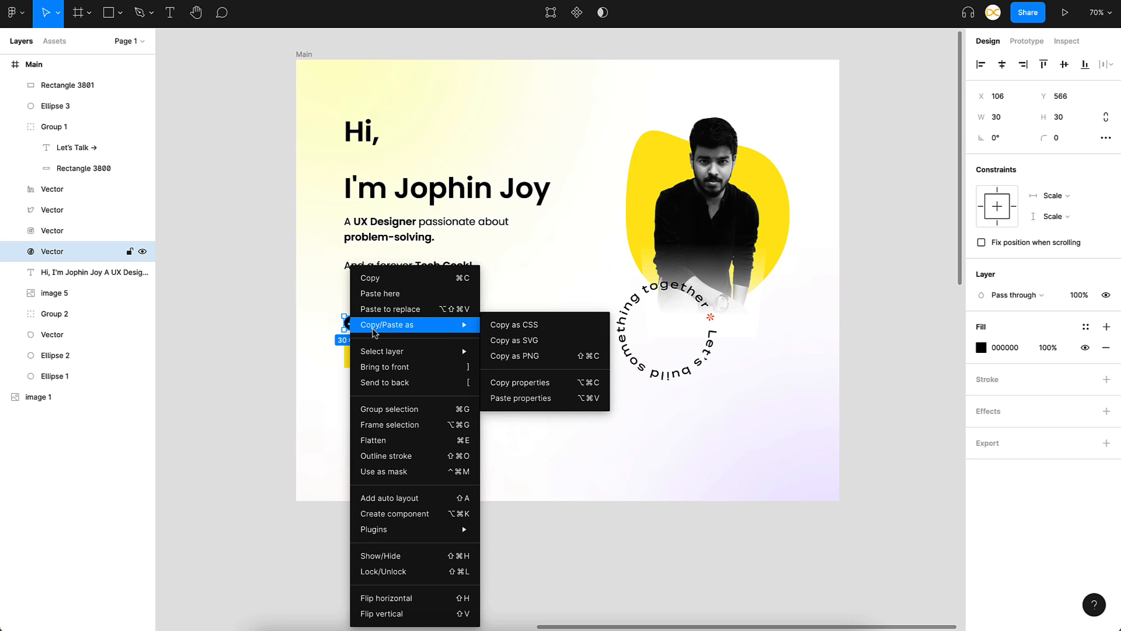
{"action": "left_click", "coordinate": [534, 355]}
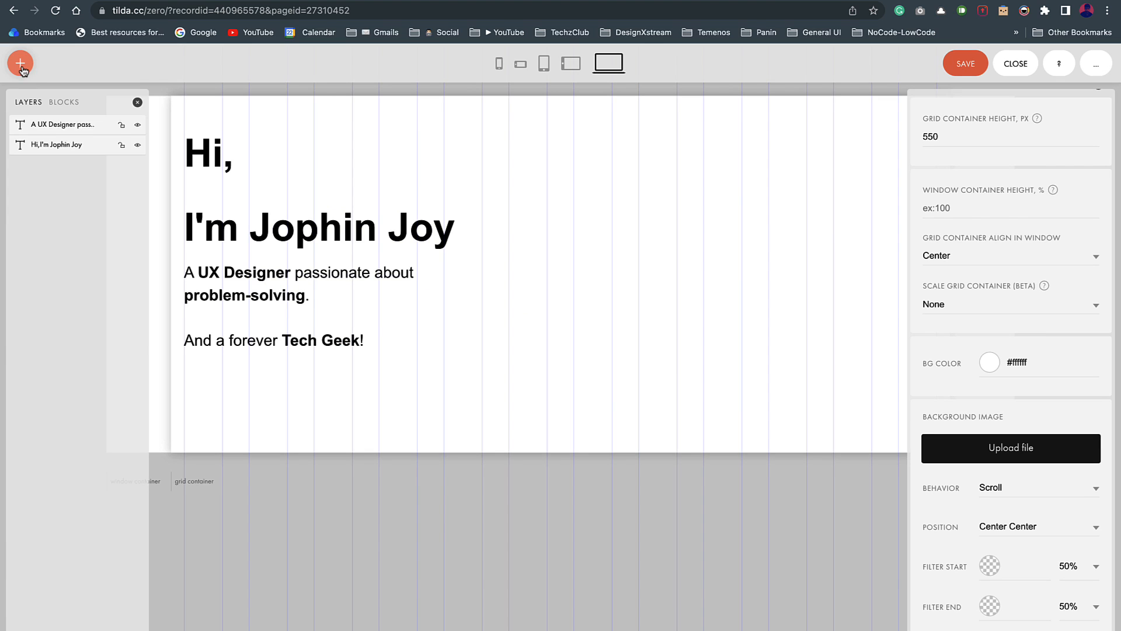
{"action": "left_click", "coordinate": [20, 63]}
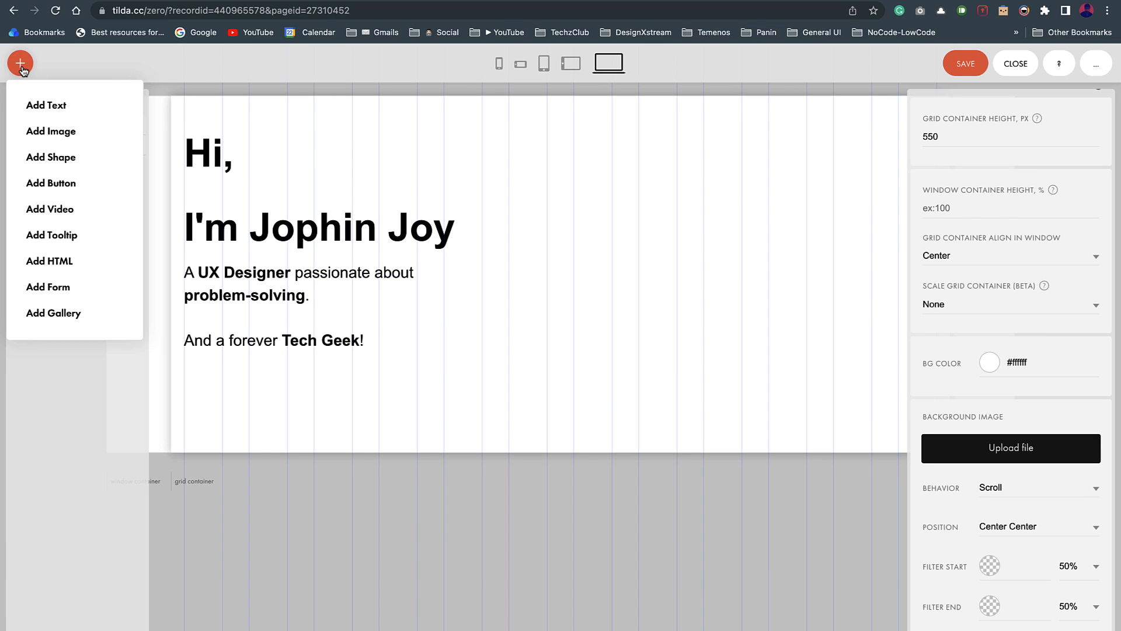
{"action": "left_click", "coordinate": [49, 138]}
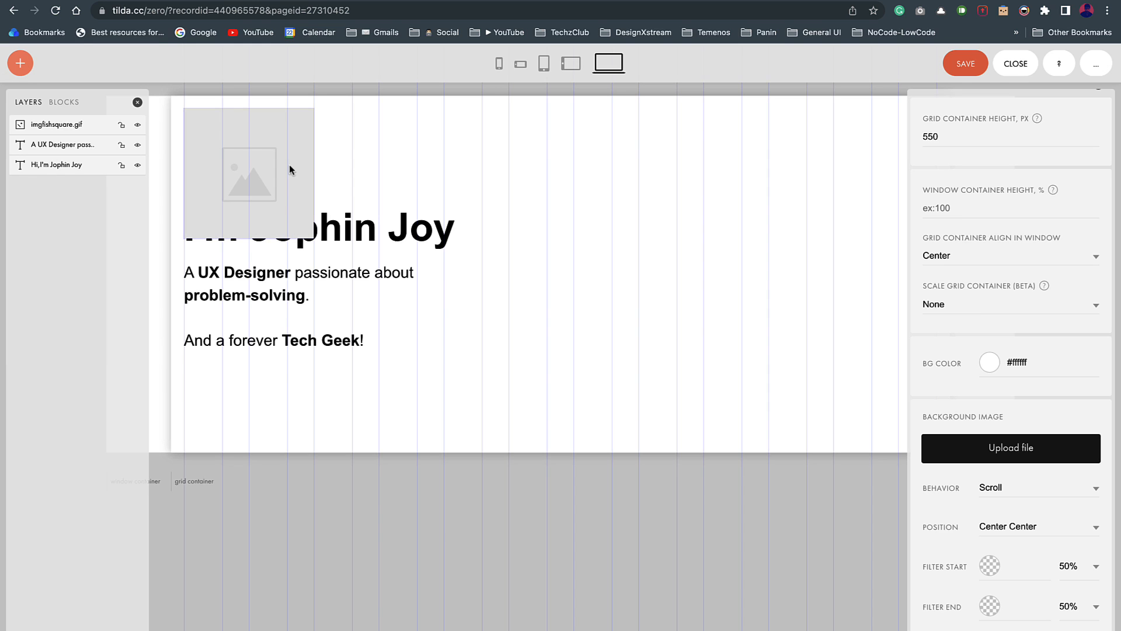
{"action": "left_click", "coordinate": [998, 456]}
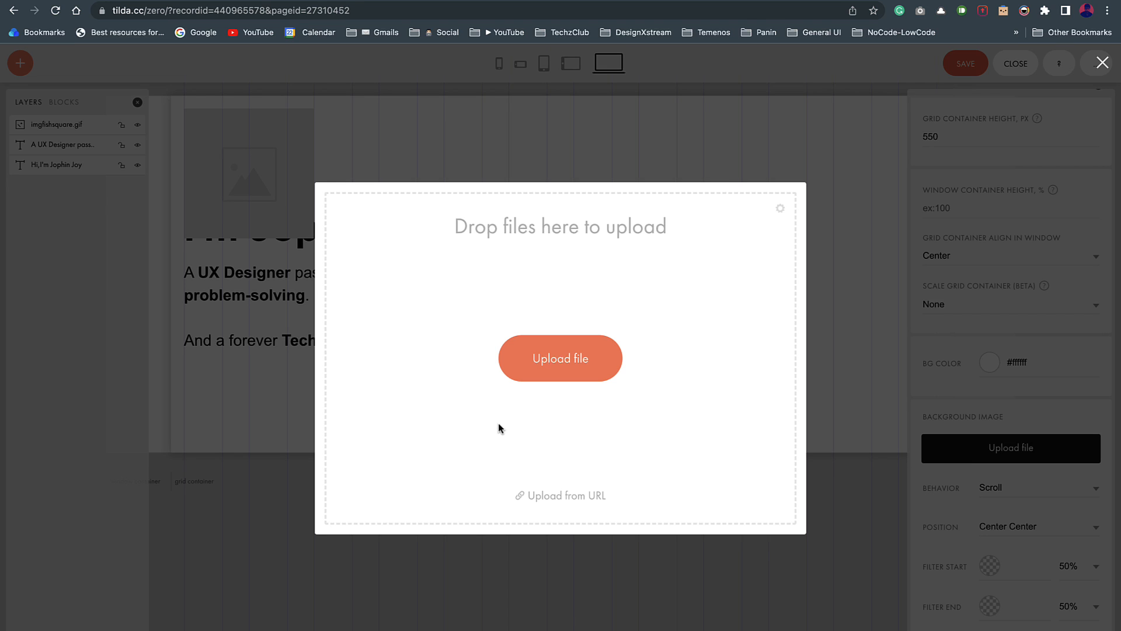
{"action": "key", "text": "super+v"}
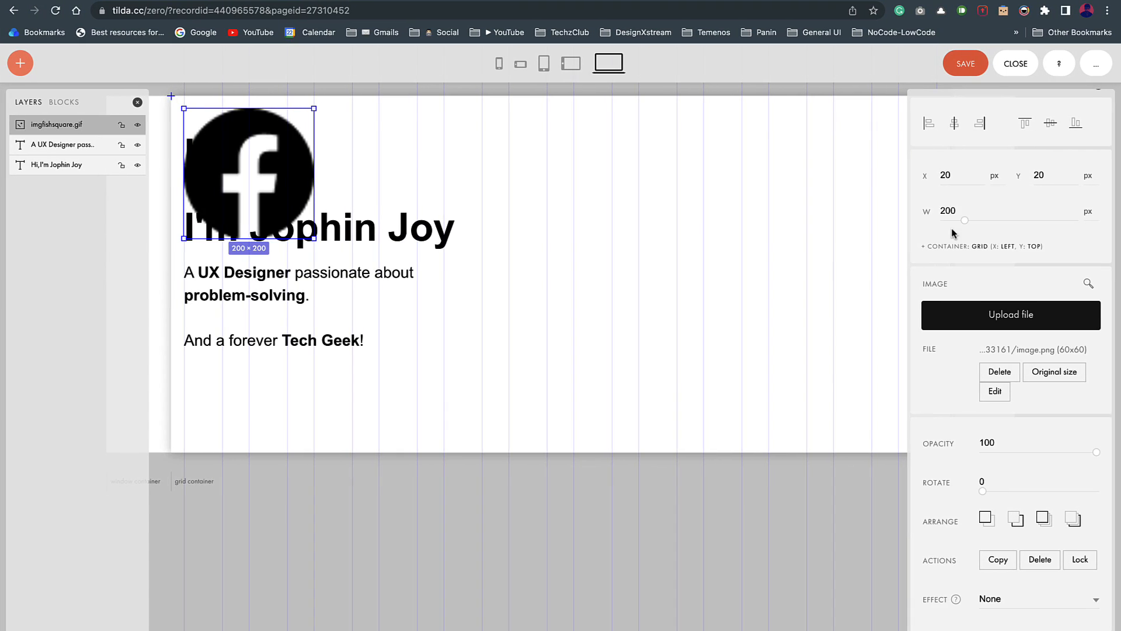
{"action": "scroll", "coordinate": [952, 229], "scroll_direction": "up", "scroll_amount": 1}
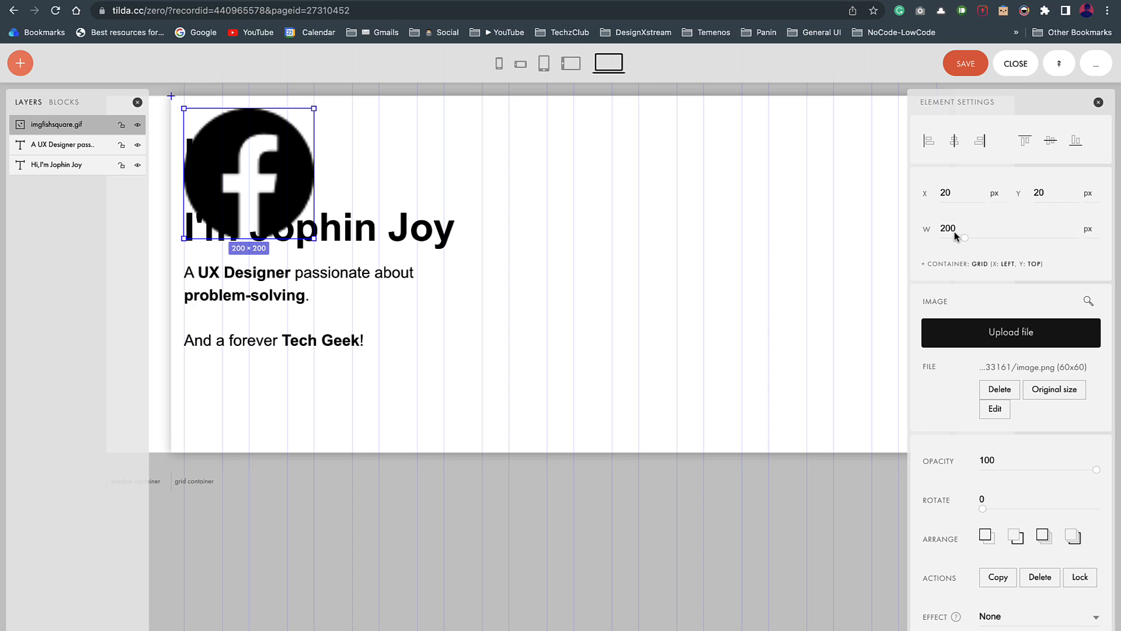
{"action": "double_click", "coordinate": [948, 229]}
{"action": "type", "text": "30"}
{"action": "key", "text": "Return"}
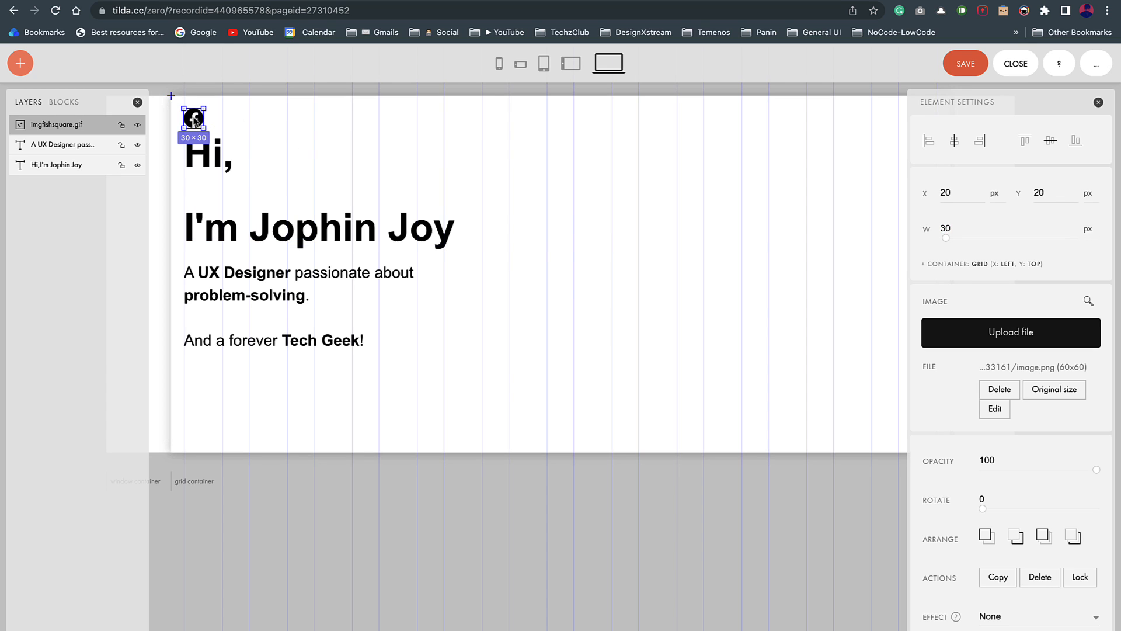
Step: Place the icon below the intro, duplicate it, and swap the copy for the Instagram icon
{"action": "left_click_drag", "start_coordinate": [196, 121], "coordinate": [188, 407]}
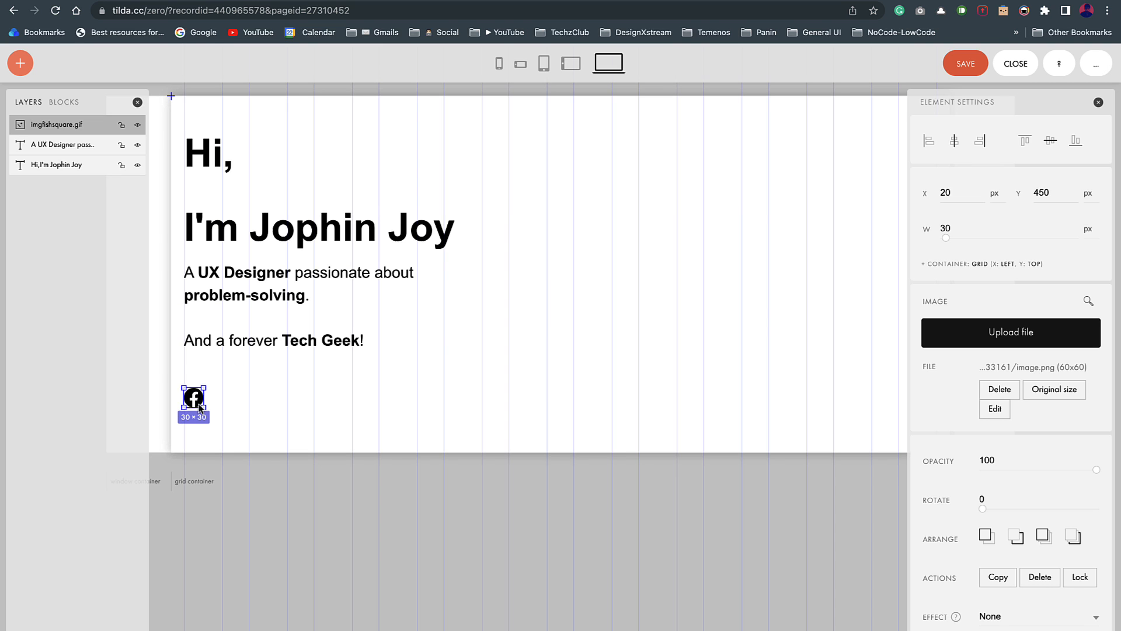
{"action": "left_click_drag", "start_coordinate": [194, 402], "coordinate": [237, 403]}
{"action": "left_click", "coordinate": [230, 401]}
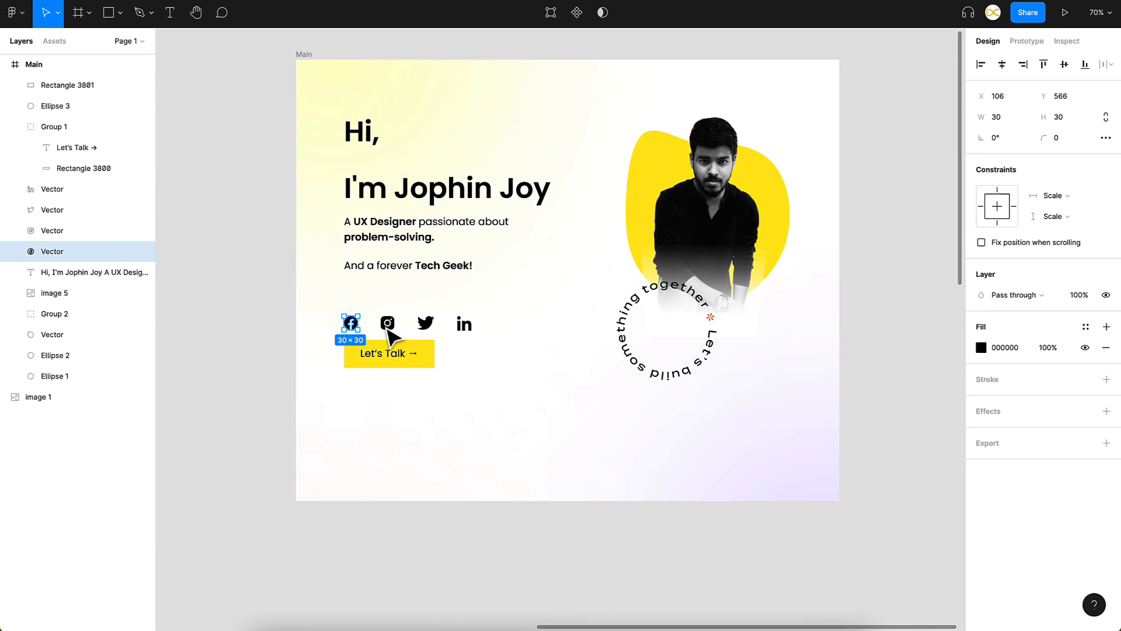
{"action": "left_click", "coordinate": [388, 325]}
{"action": "right_click", "coordinate": [390, 336]}
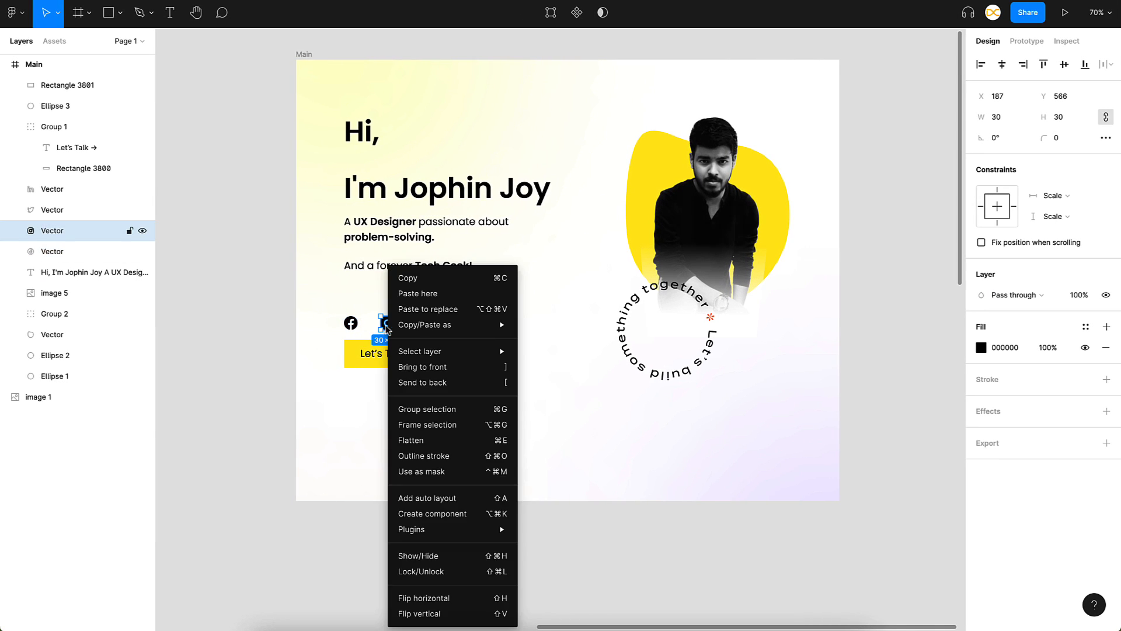
{"action": "left_click", "coordinate": [546, 362]}
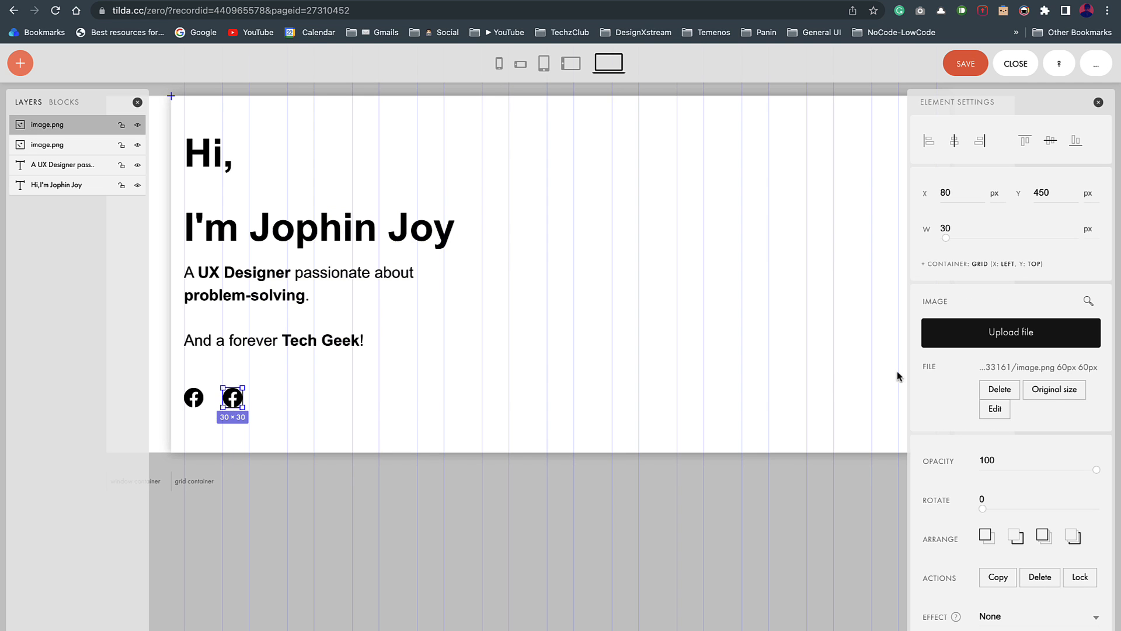
{"action": "left_click", "coordinate": [968, 334]}
{"action": "key", "text": "ctrl+v"}
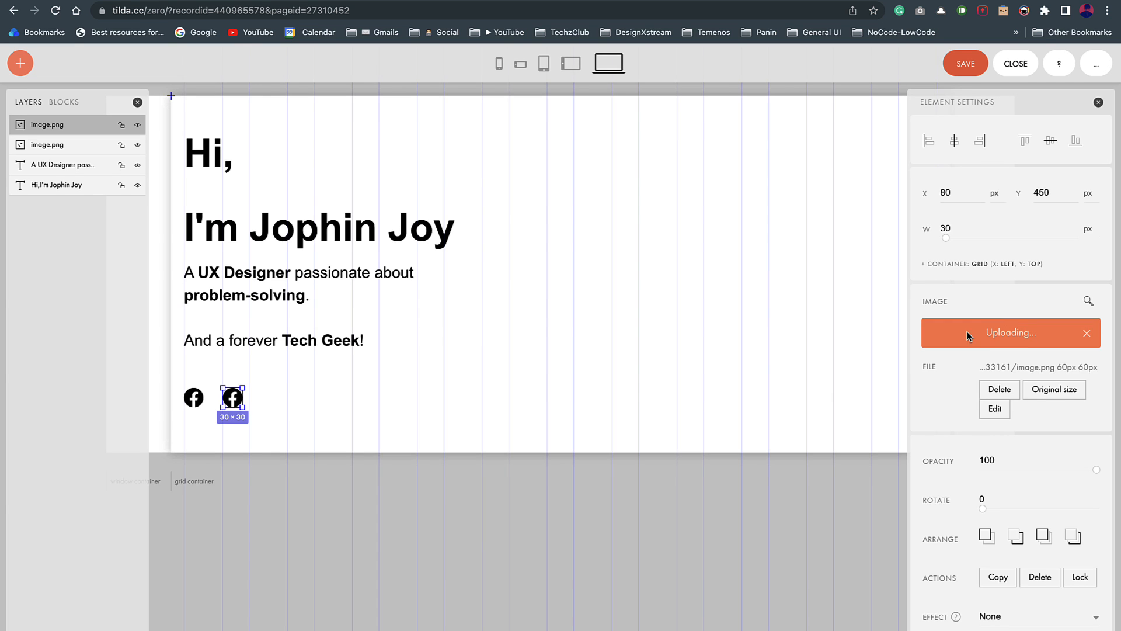
Step: Duplicate the Facebook–Instagram pair to the right, completing a row of four icons
{"action": "left_click", "coordinate": [194, 403], "text": "shift"}
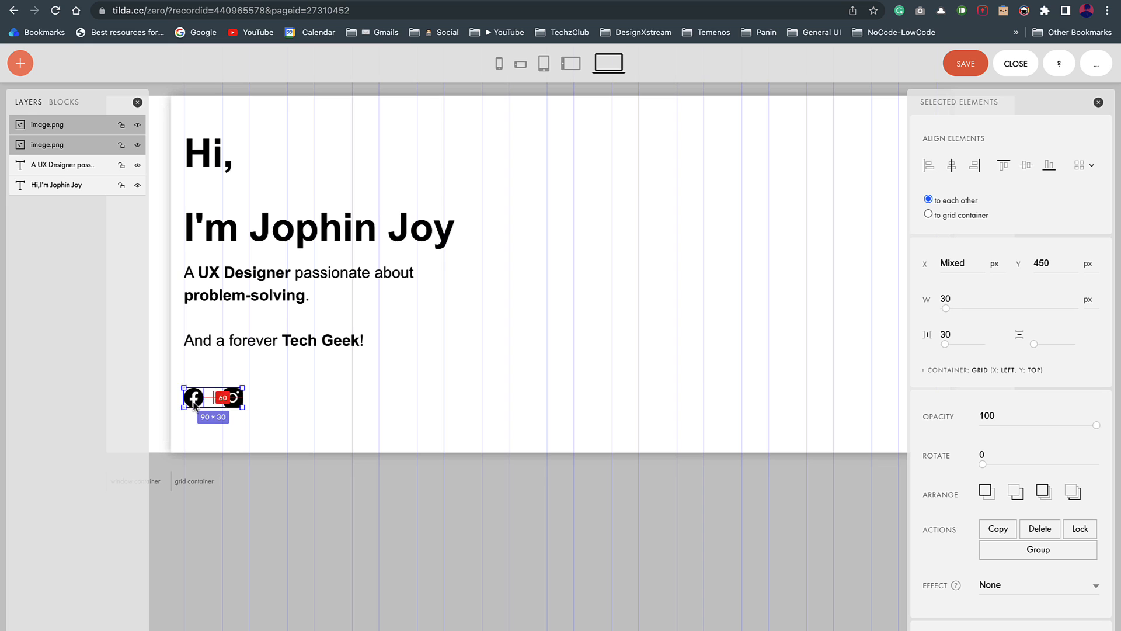
{"action": "left_click_drag", "start_coordinate": [195, 403], "coordinate": [274, 408]}
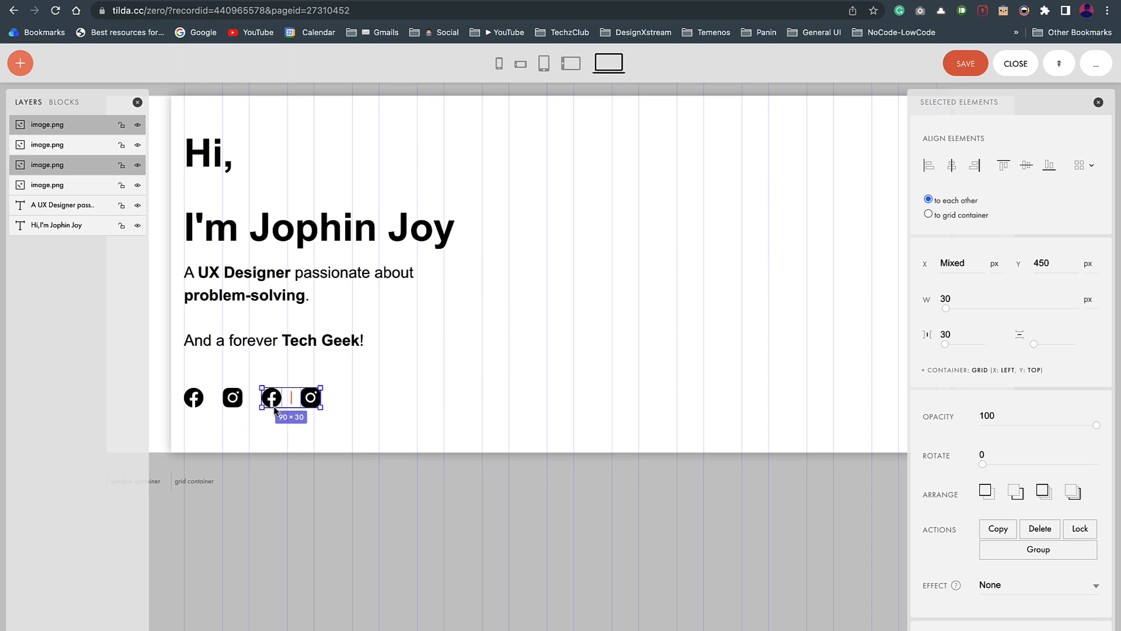
{"action": "left_click", "coordinate": [386, 434]}
{"action": "key", "text": "ctrl+Left"}
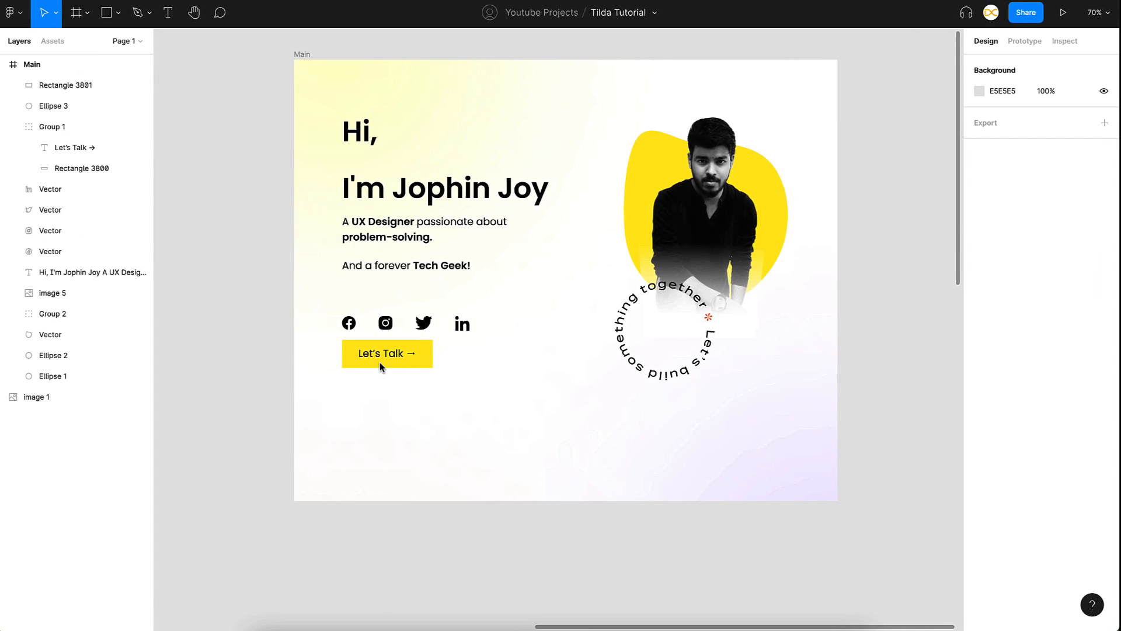
{"action": "key", "text": "ctrl+Right"}
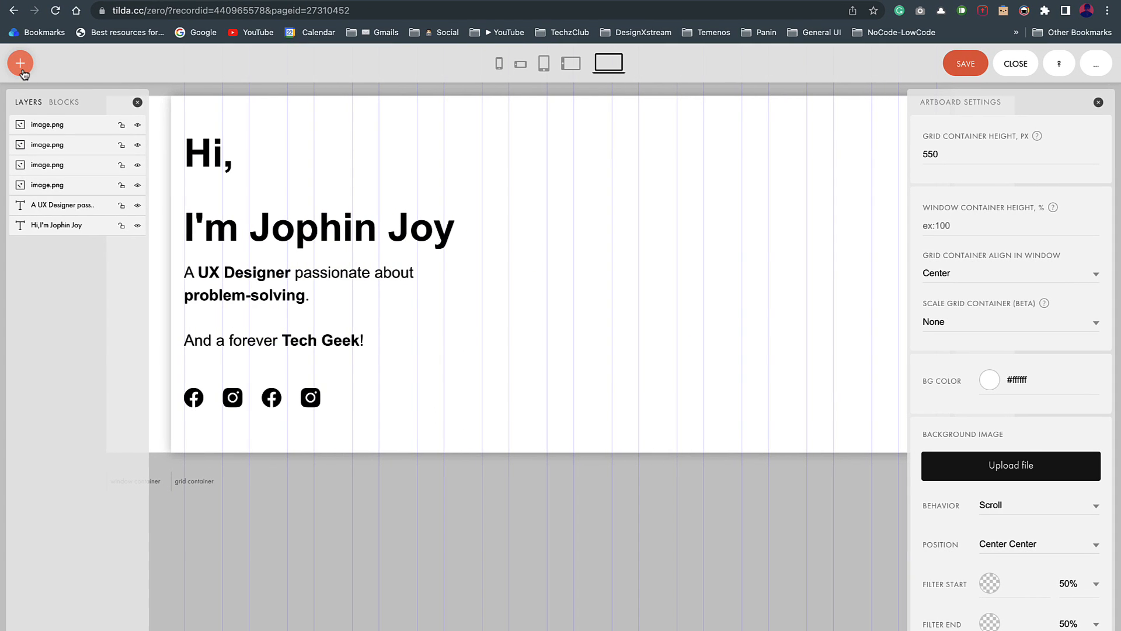
Step: Add a new button, set the grid container height to 700 px, and copy Figma's yellow button hex
{"action": "left_click", "coordinate": [20, 65]}
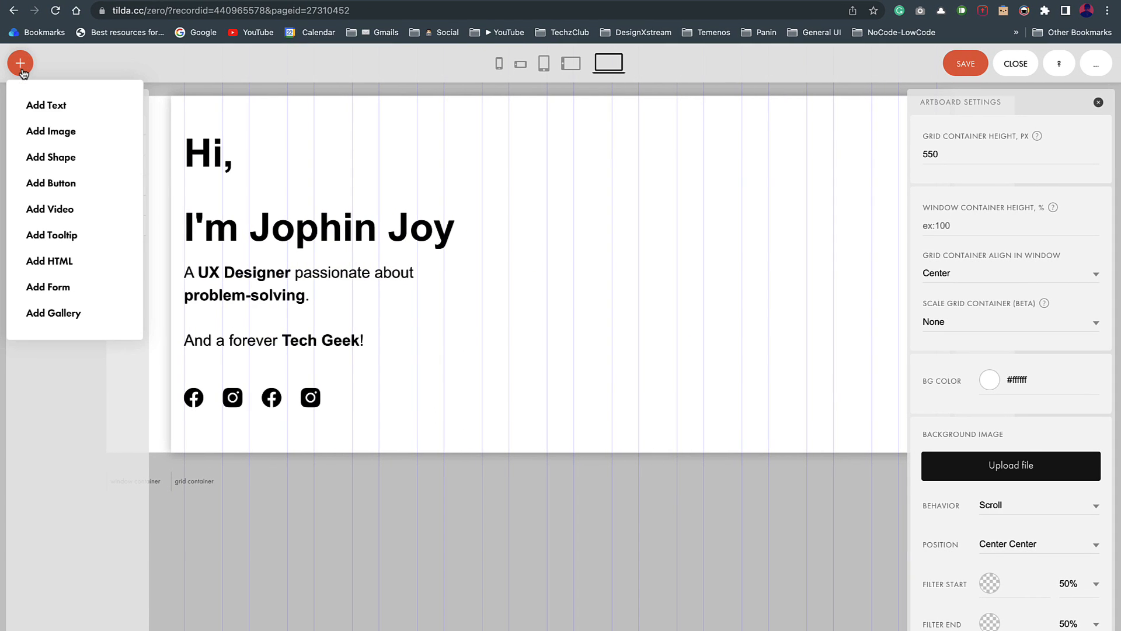
{"action": "left_click", "coordinate": [39, 185]}
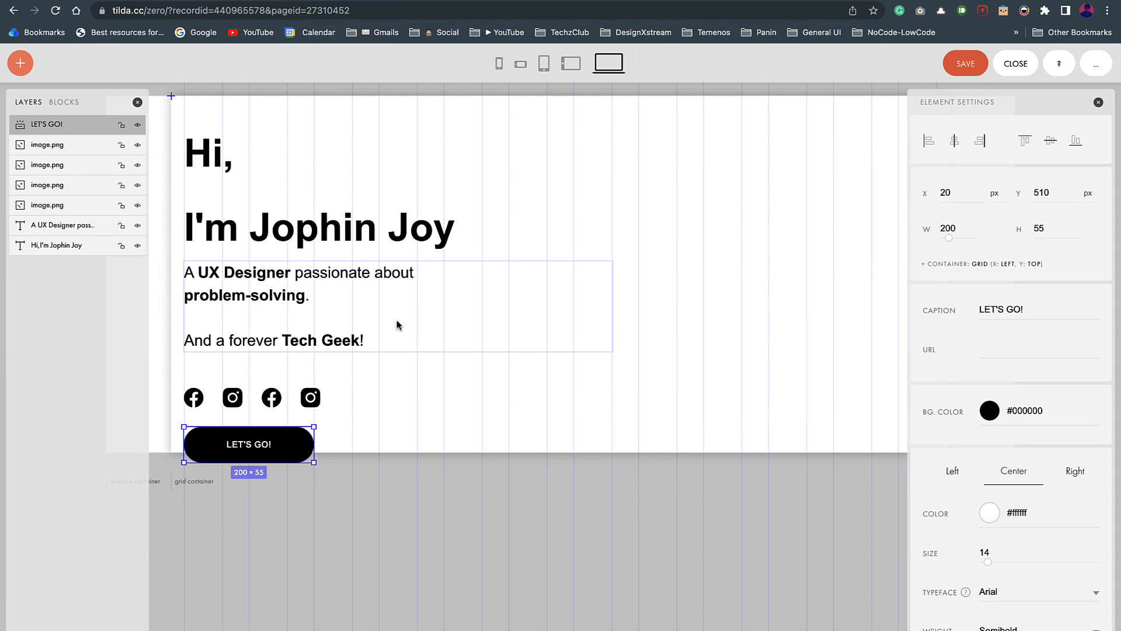
{"action": "left_click", "coordinate": [397, 509]}
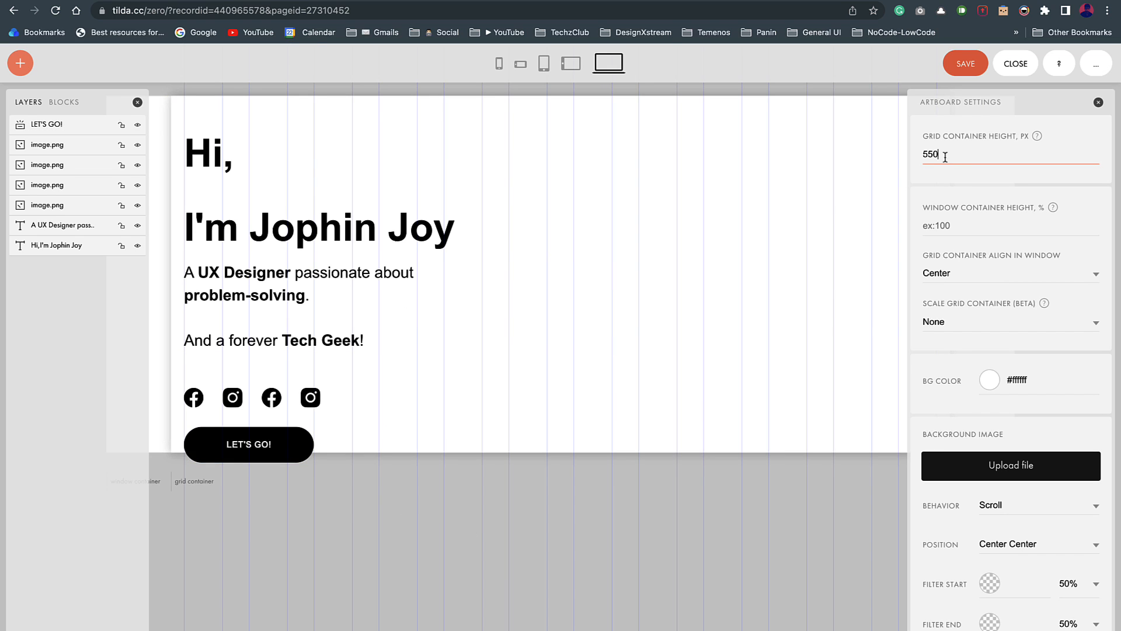
{"action": "type", "text": "700"}
{"action": "key", "text": "Return"}
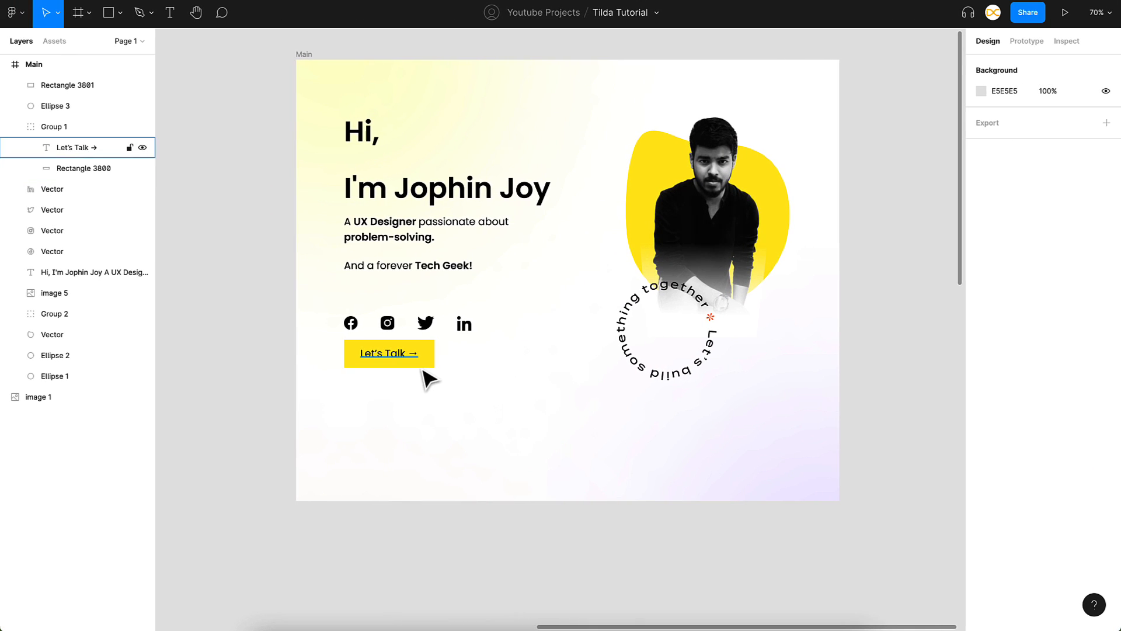
{"action": "left_click", "coordinate": [418, 358]}
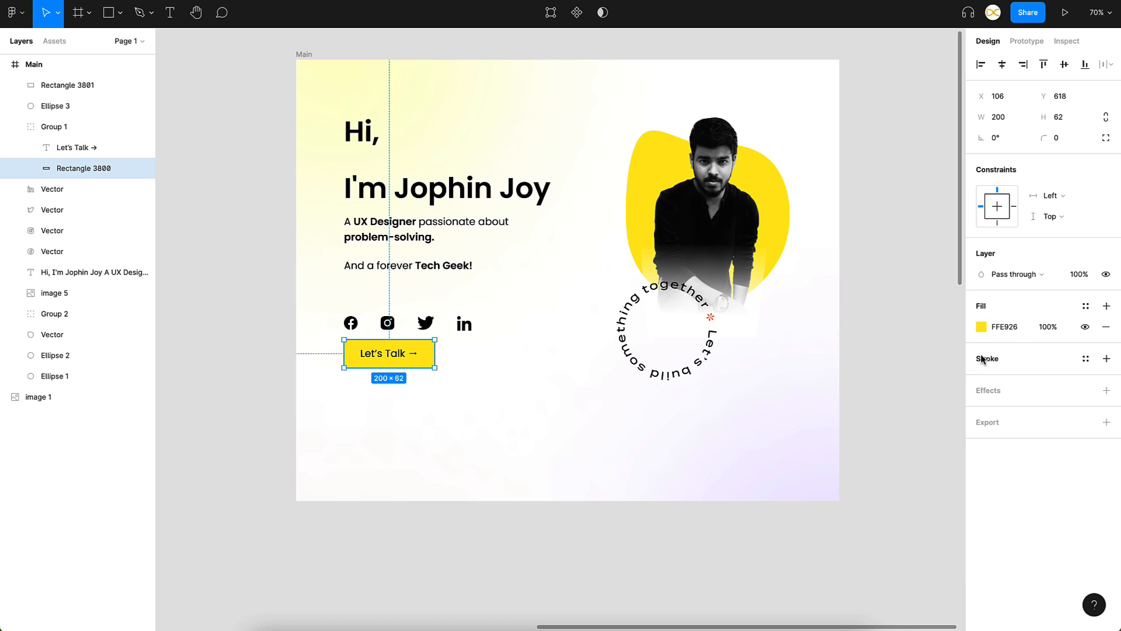
{"action": "left_click", "coordinate": [1013, 331]}
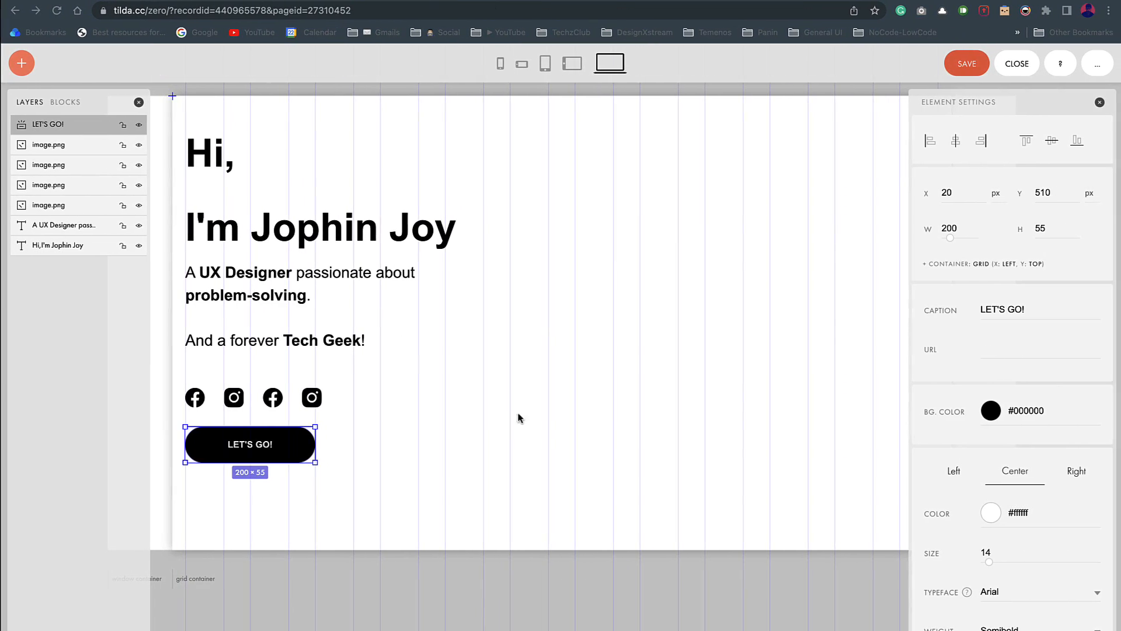
Step: Give the button a yellow #ffe926 background and black caption text
{"action": "left_click", "coordinate": [1038, 416]}
{"action": "key", "text": "ctrl+a"}
{"action": "type", "text": "#ffe926"}
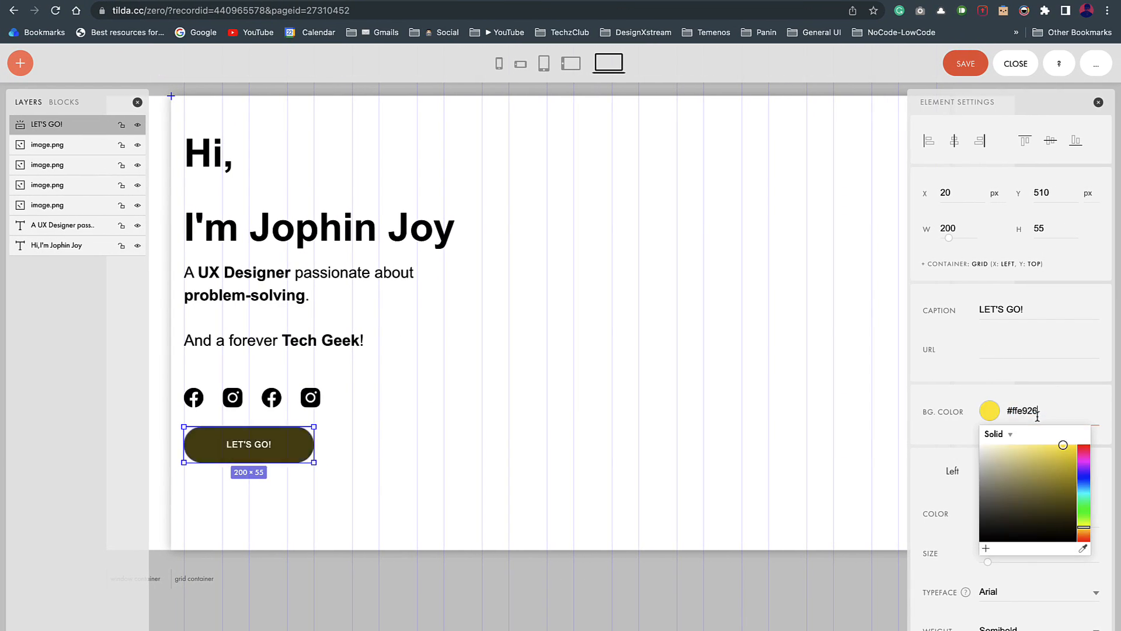
{"action": "left_click", "coordinate": [938, 497]}
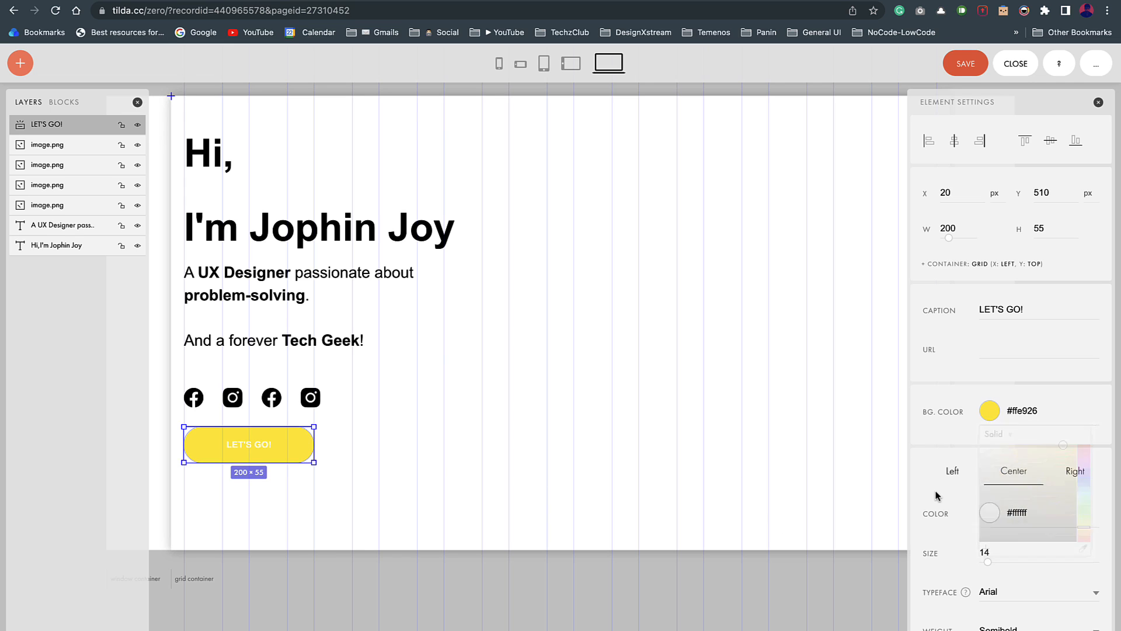
{"action": "left_click", "coordinate": [990, 518]}
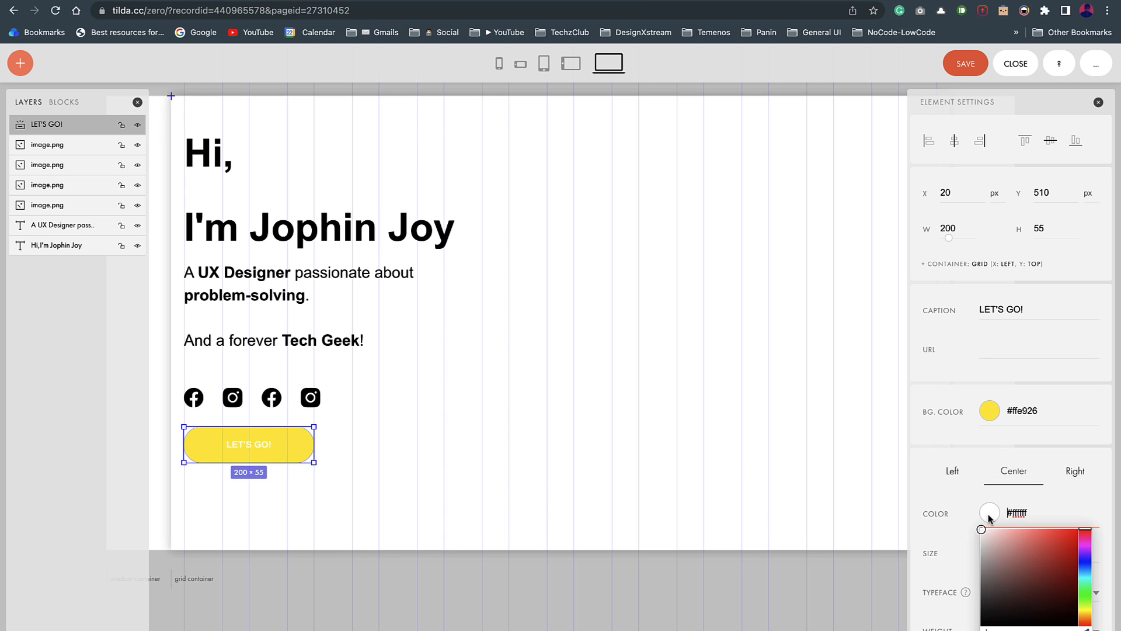
{"action": "left_click_drag", "start_coordinate": [998, 557], "coordinate": [981, 626]}
{"action": "left_click", "coordinate": [935, 517]}
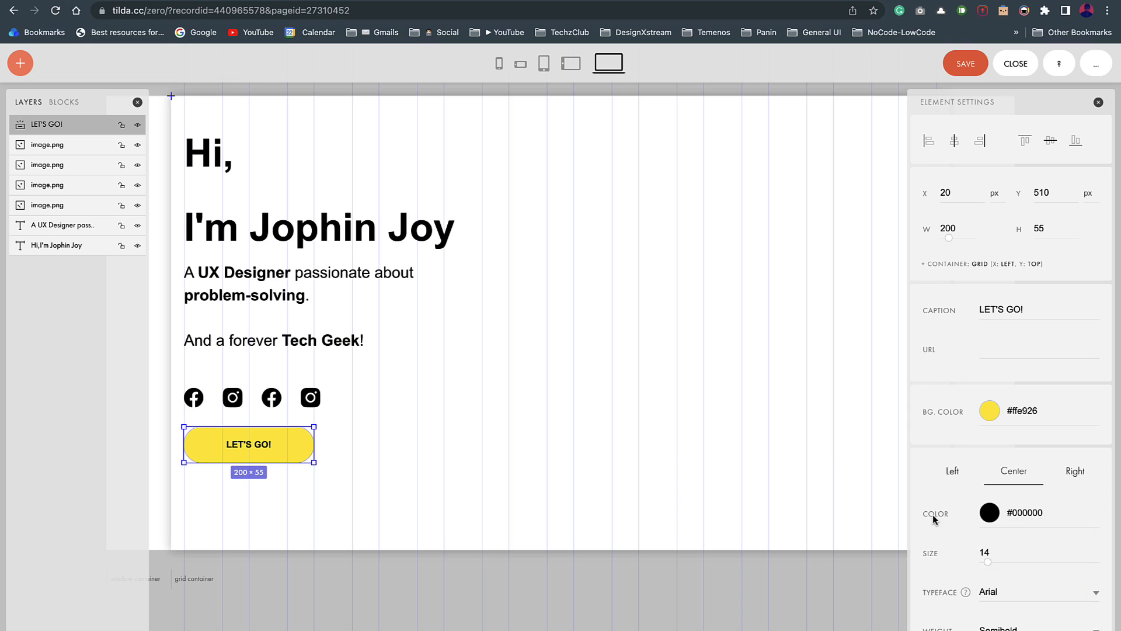
Step: Set the caption to size 18, Normal weight, reading LET'S TALK → with an emoji arrow
{"action": "scroll", "coordinate": [935, 519], "scroll_direction": "down", "scroll_amount": 1}
{"action": "left_click_drag", "start_coordinate": [988, 513], "coordinate": [992, 513]}
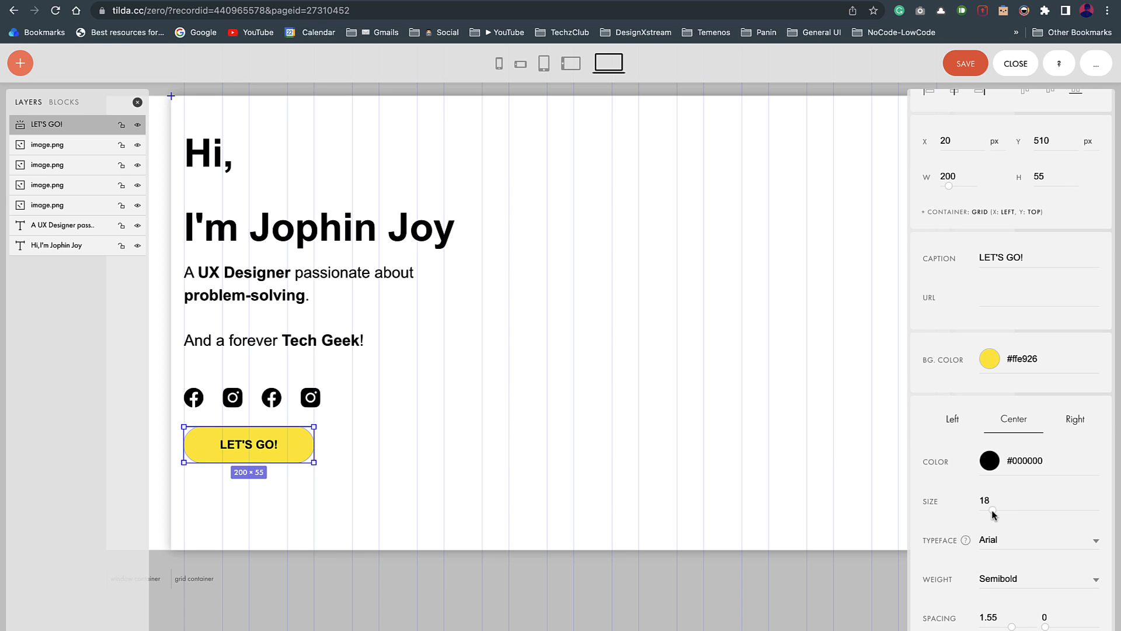
{"action": "left_click", "coordinate": [1016, 578]}
{"action": "left_click", "coordinate": [1019, 546]}
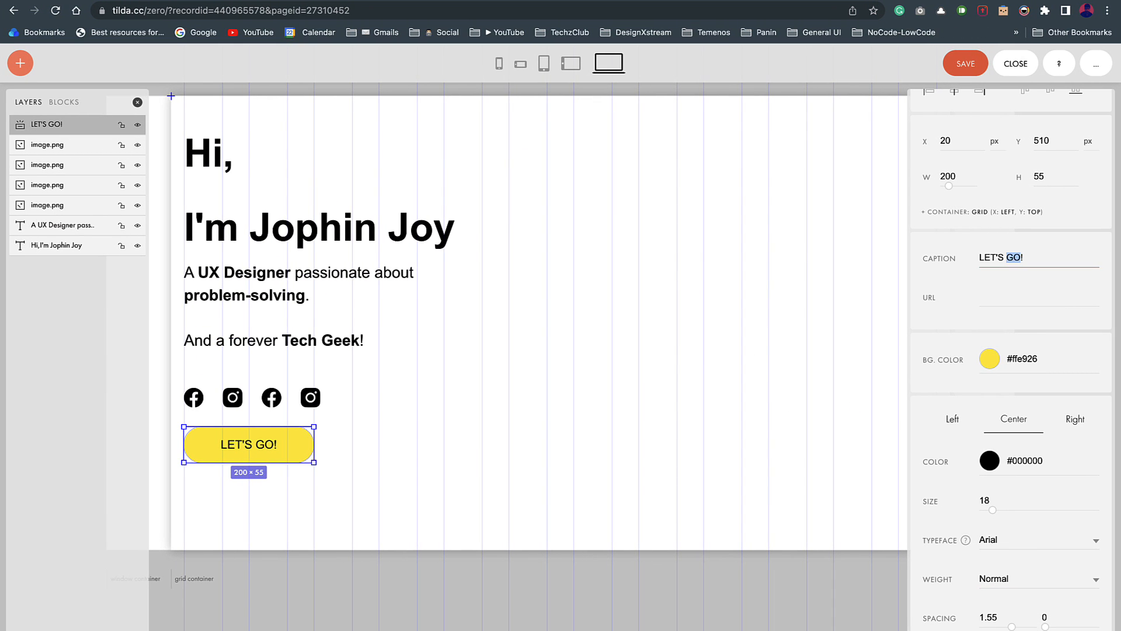
{"action": "key", "text": "ctrl+super+space"}
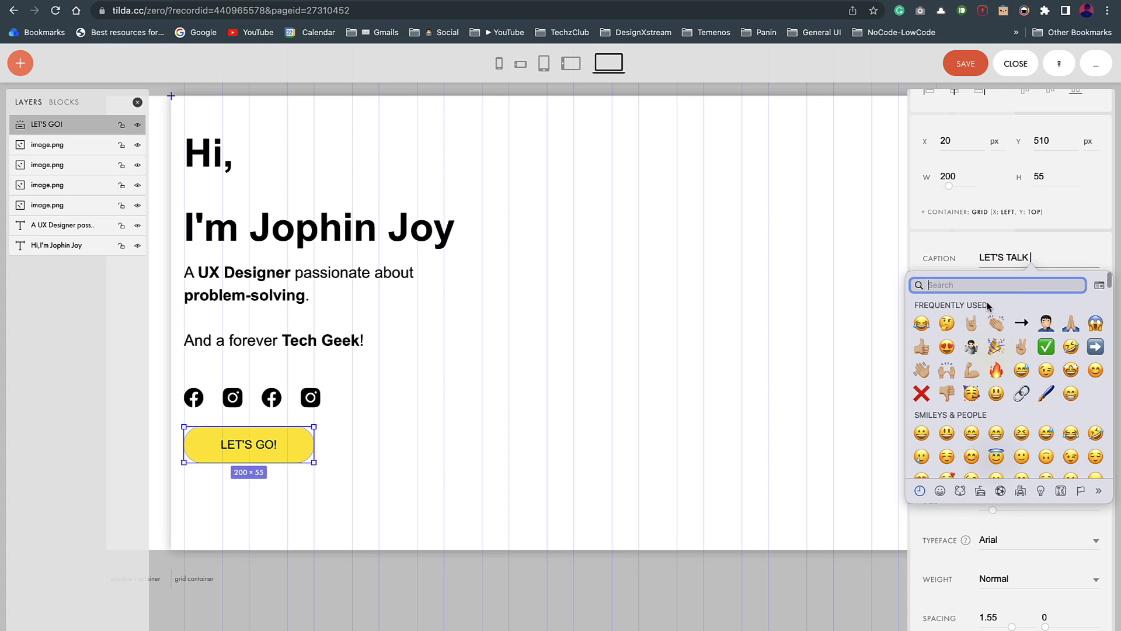
{"action": "left_click", "coordinate": [1021, 322]}
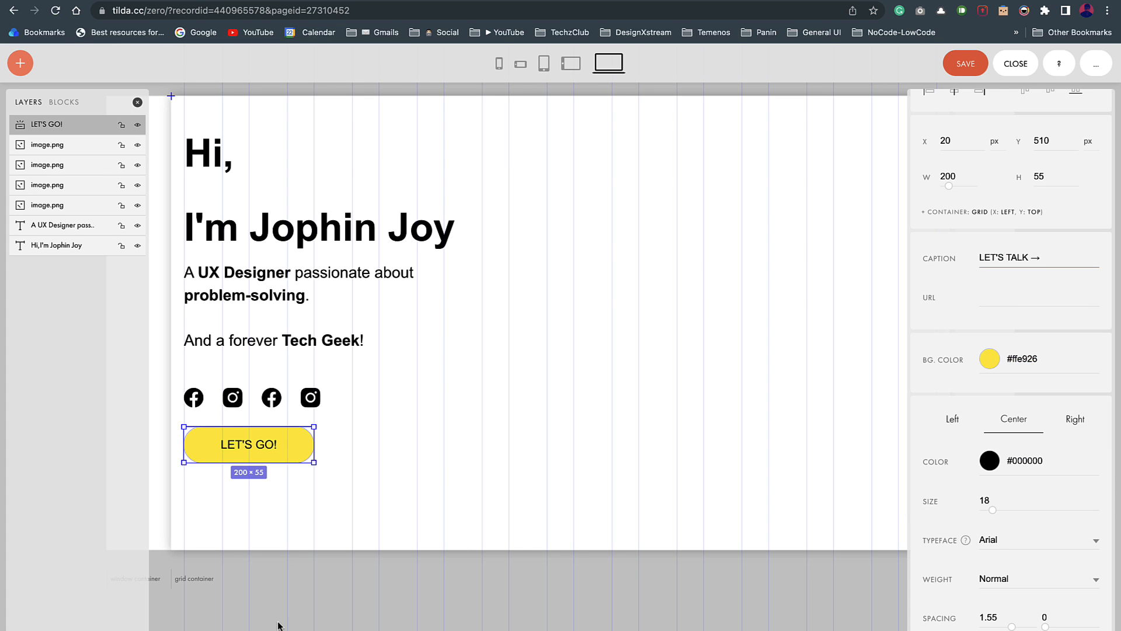
{"action": "left_click", "coordinate": [298, 576]}
Step: Compare with the Figma button and change the border radius for square corners
{"action": "left_click", "coordinate": [263, 454]}
{"action": "key", "text": "ctrl+Left"}
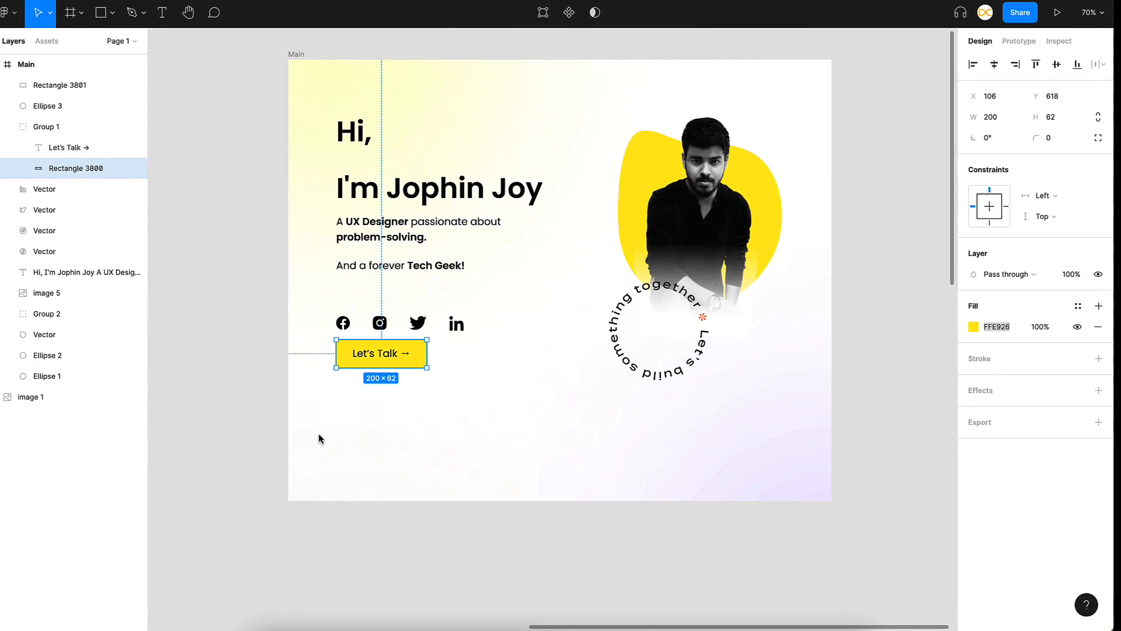
{"action": "left_click", "coordinate": [426, 401]}
{"action": "key", "text": "ctrl+Right"}
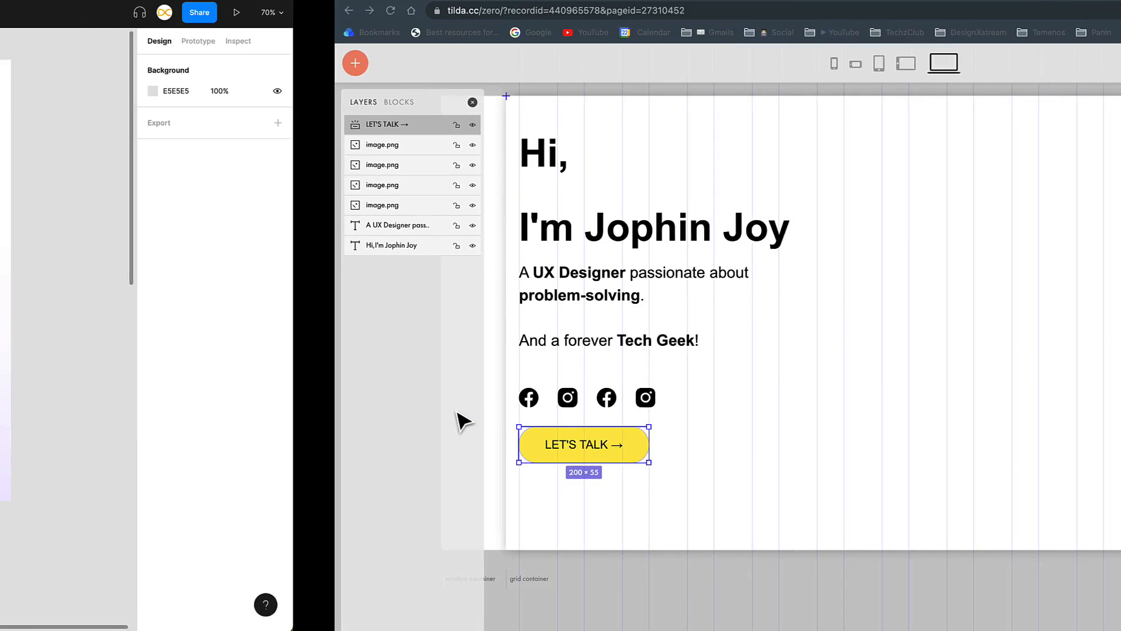
{"action": "scroll", "coordinate": [948, 445], "scroll_direction": "down", "scroll_amount": 8}
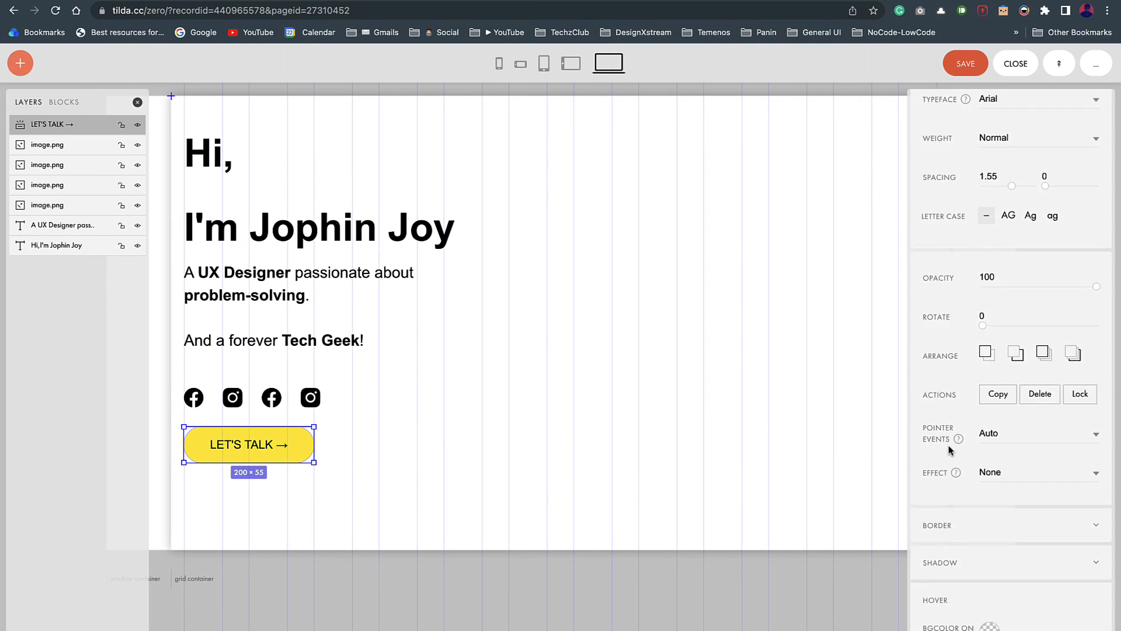
{"action": "scroll", "coordinate": [948, 446], "scroll_direction": "down", "scroll_amount": 5}
{"action": "left_click", "coordinate": [1091, 262]}
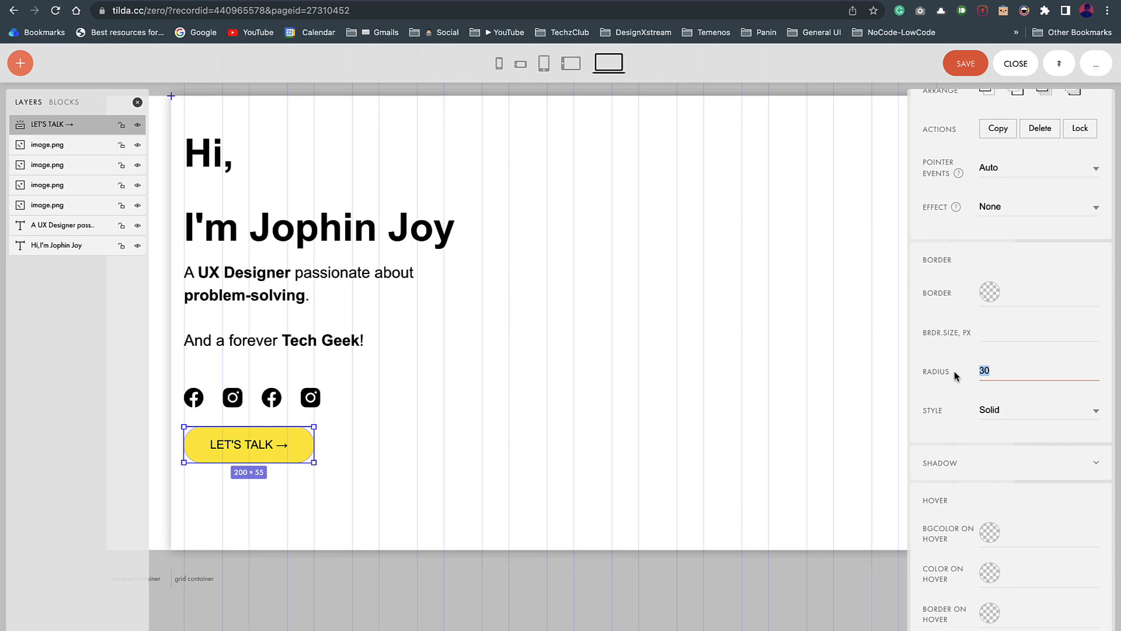
{"action": "left_click", "coordinate": [409, 462]}
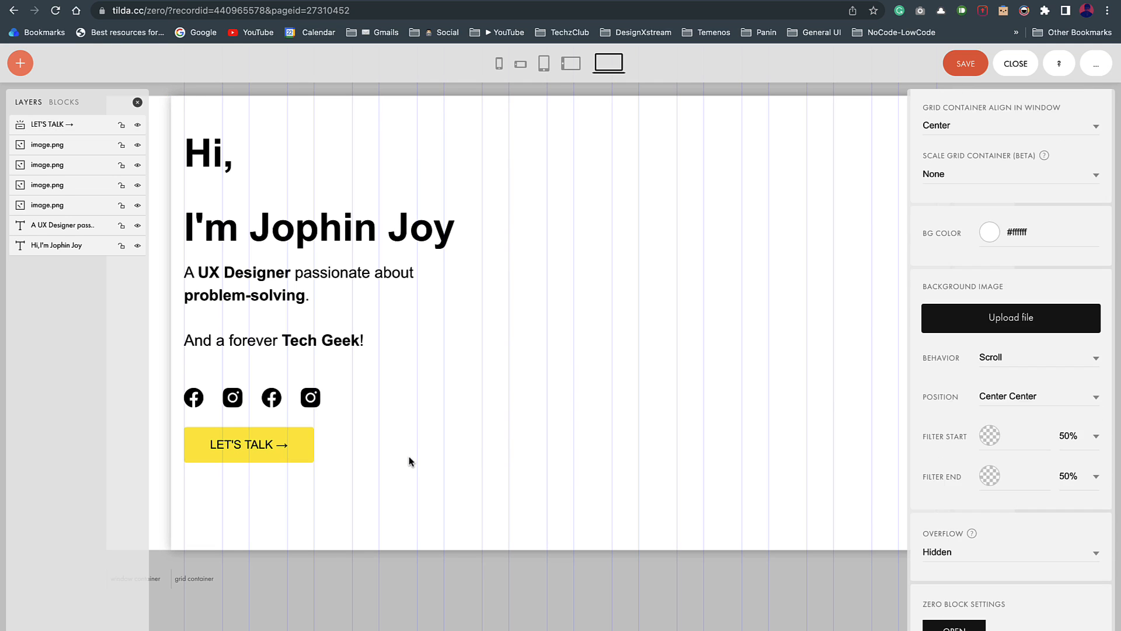
{"action": "key", "text": "ctrl+Left"}
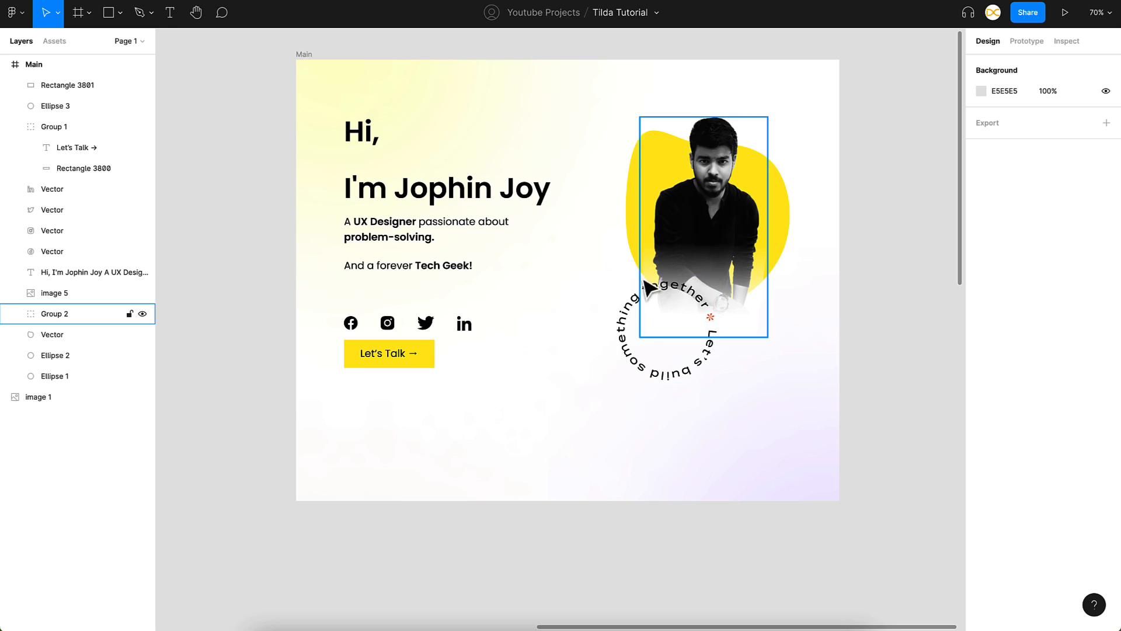
Step: Copy the yellow blob behind the Figma portrait as a PNG
{"action": "left_click", "coordinate": [789, 210]}
{"action": "right_click", "coordinate": [776, 188]}
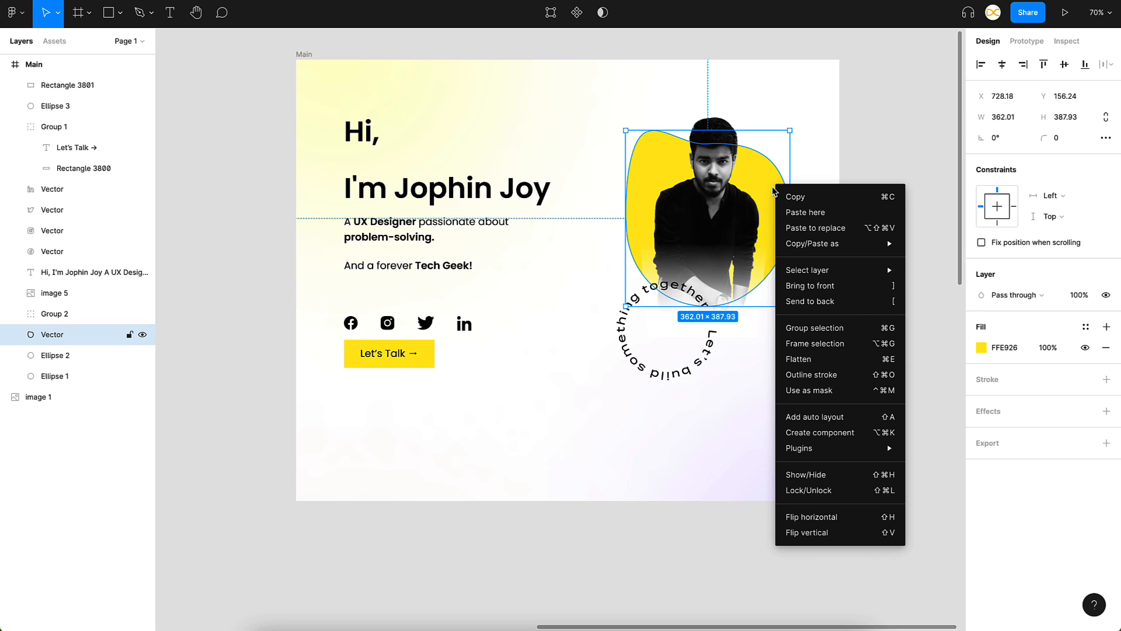
{"action": "mouse_move", "coordinate": [808, 240]}
{"action": "left_click", "coordinate": [940, 275]}
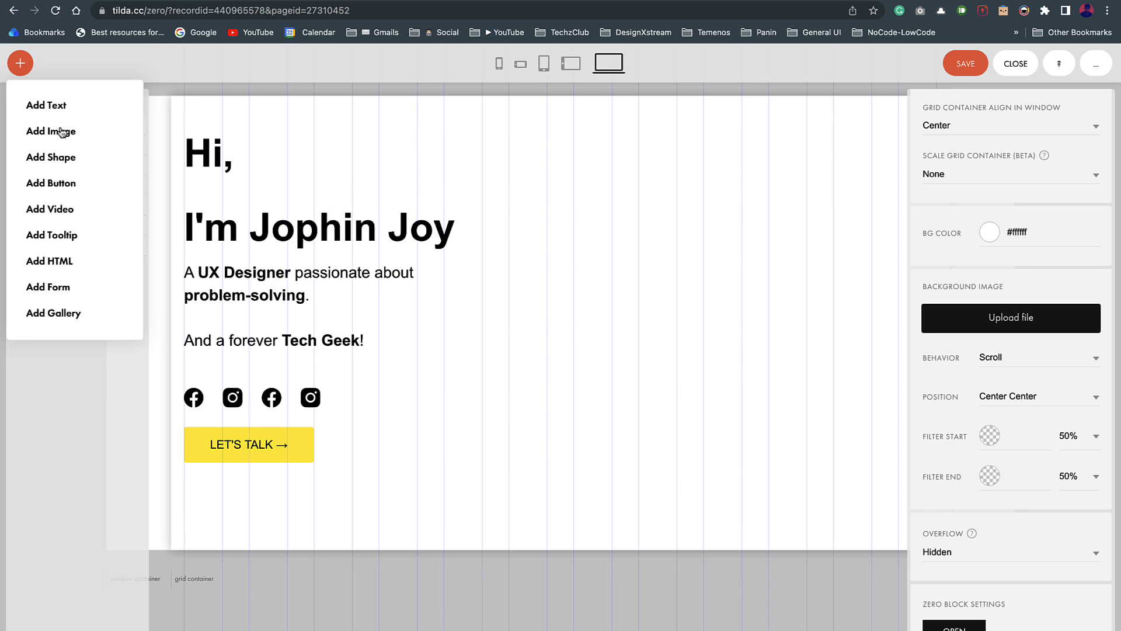
Step: Add a new image from the pasted blob, placed and enlarged on the hero's right side
{"action": "left_click", "coordinate": [60, 131]}
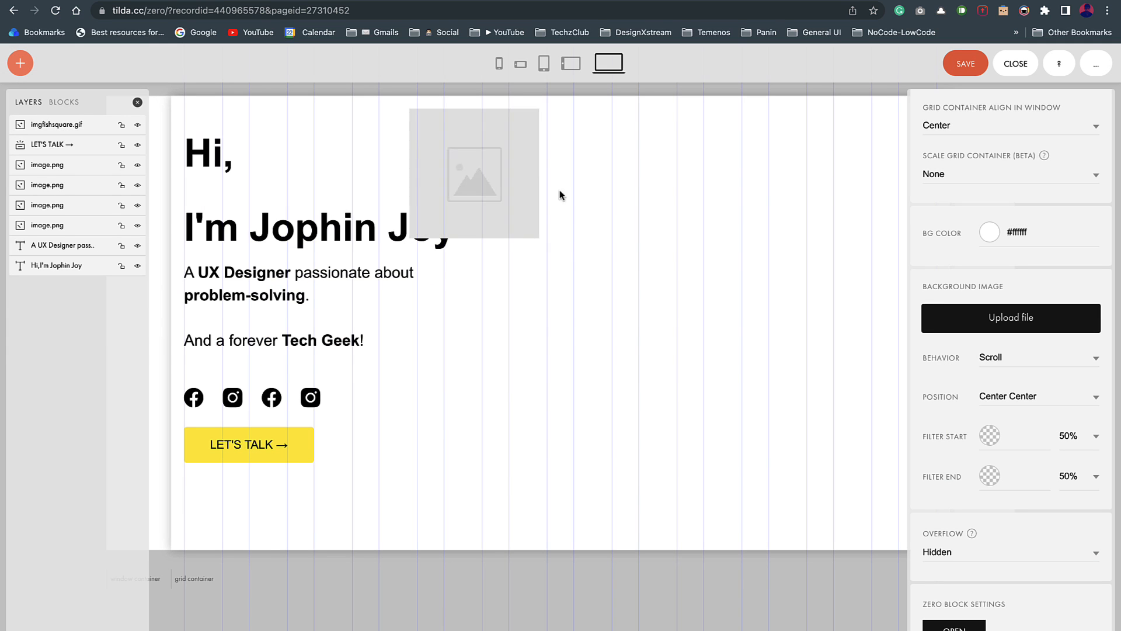
{"action": "left_click", "coordinate": [1001, 196]}
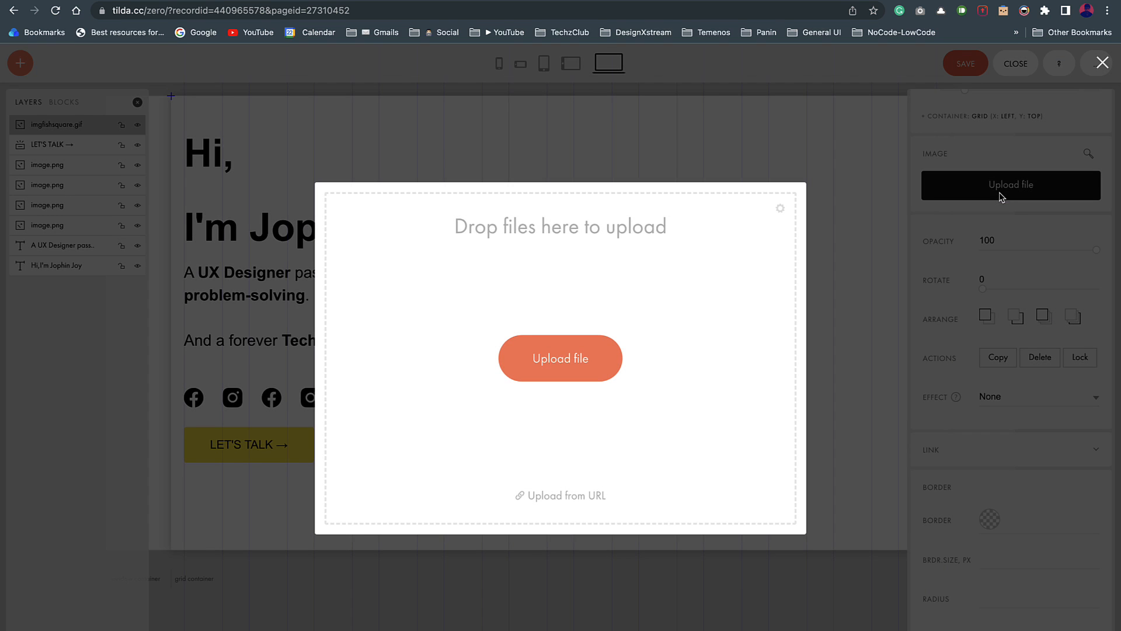
{"action": "key", "text": "ctrl+v"}
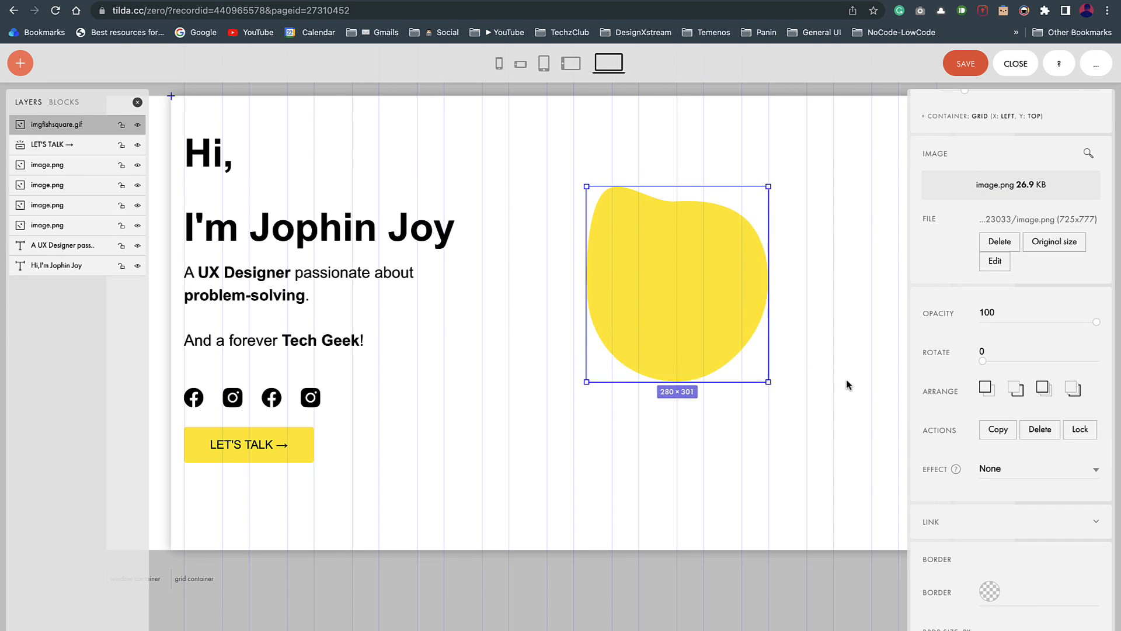
{"action": "left_click_drag", "start_coordinate": [689, 358], "coordinate": [706, 388]}
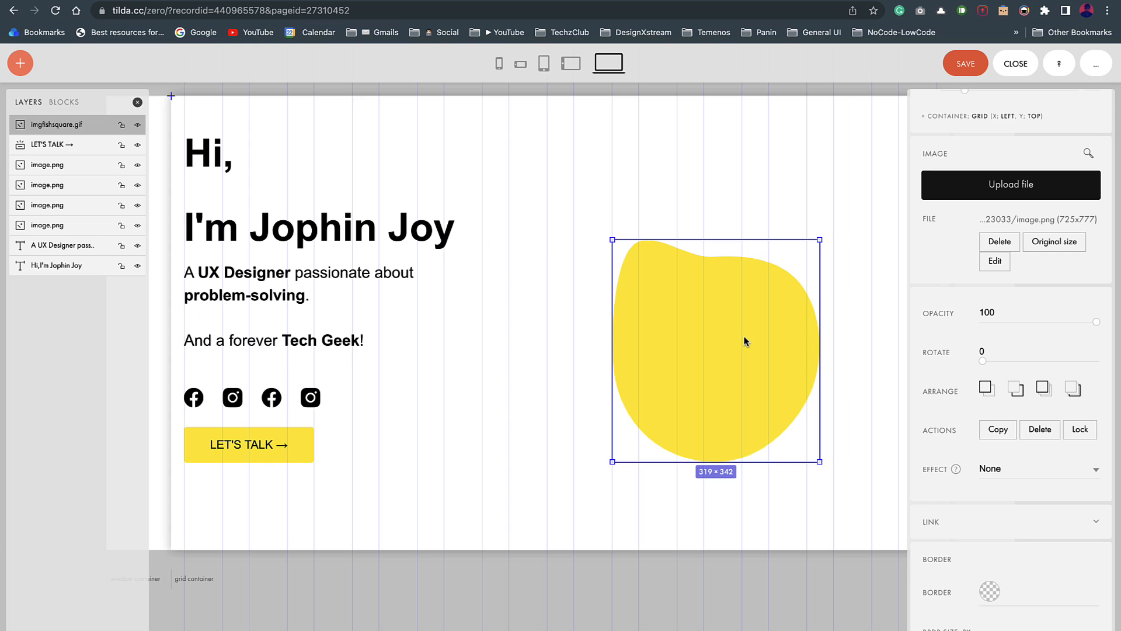
{"action": "left_click_drag", "start_coordinate": [745, 343], "coordinate": [670, 341]}
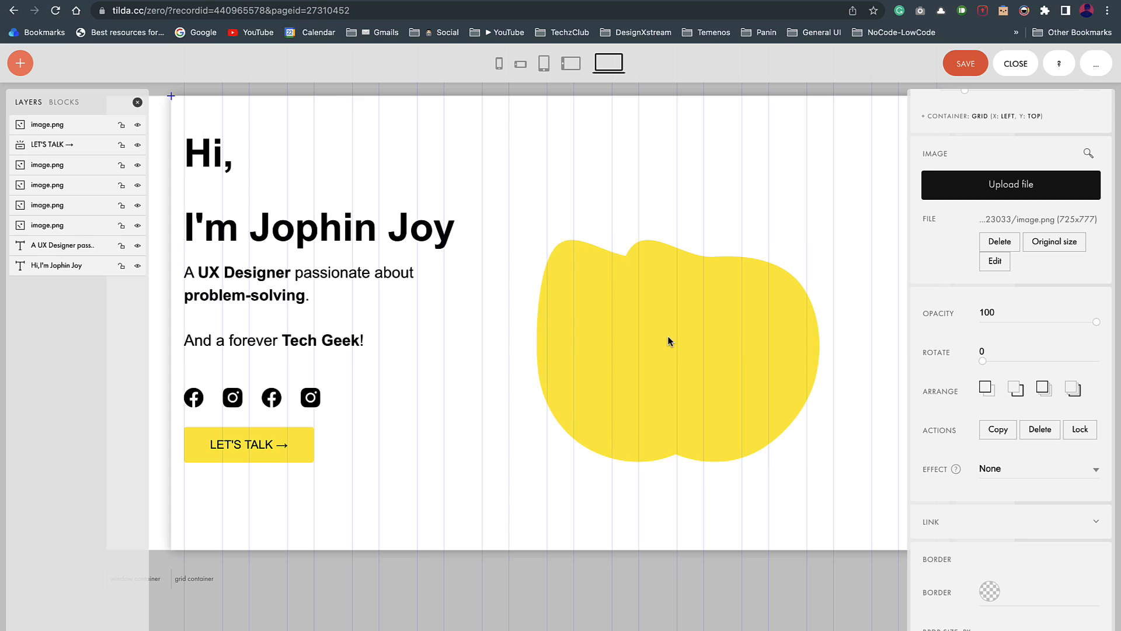
Step: Copy the Figma portrait group (Group 2) as a PNG
{"action": "left_click", "coordinate": [669, 341]}
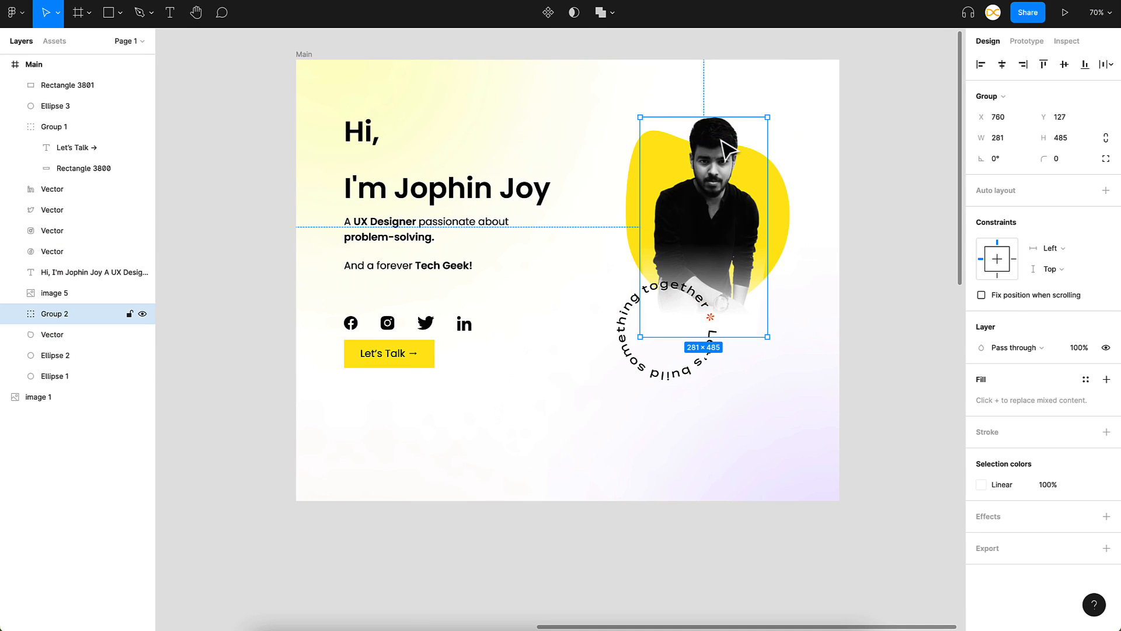
{"action": "right_click", "coordinate": [723, 142]}
{"action": "mouse_move", "coordinate": [759, 192]}
{"action": "left_click", "coordinate": [935, 225]}
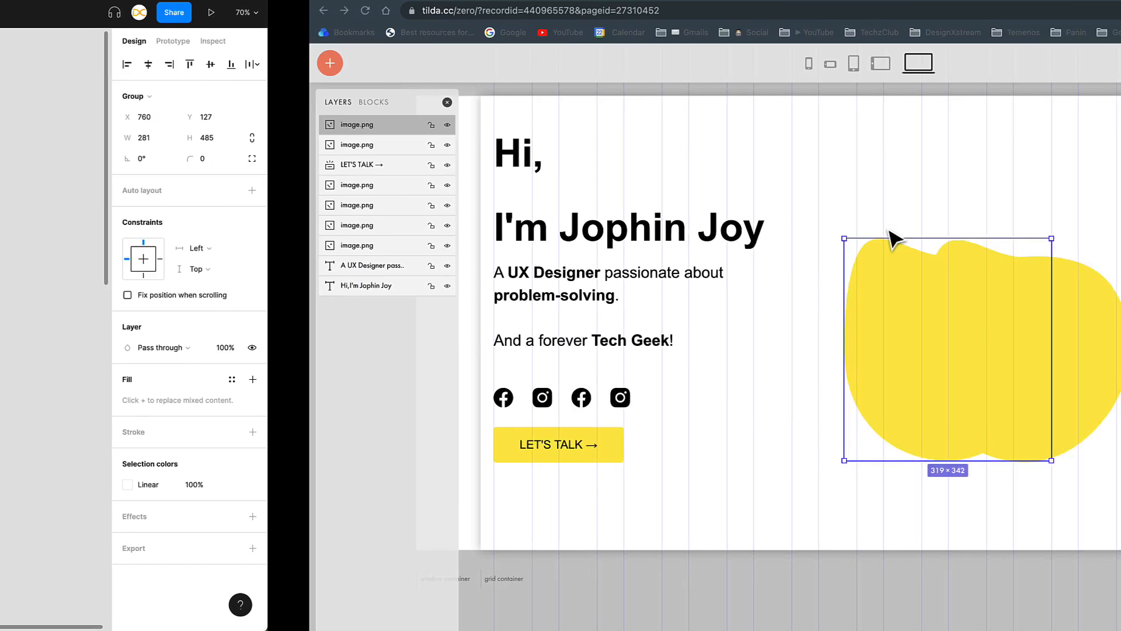
Step: Upload the portrait into the image and fit it over the blob at about 261×451
{"action": "left_click", "coordinate": [1005, 184]}
{"action": "key", "text": "ctrl+v"}
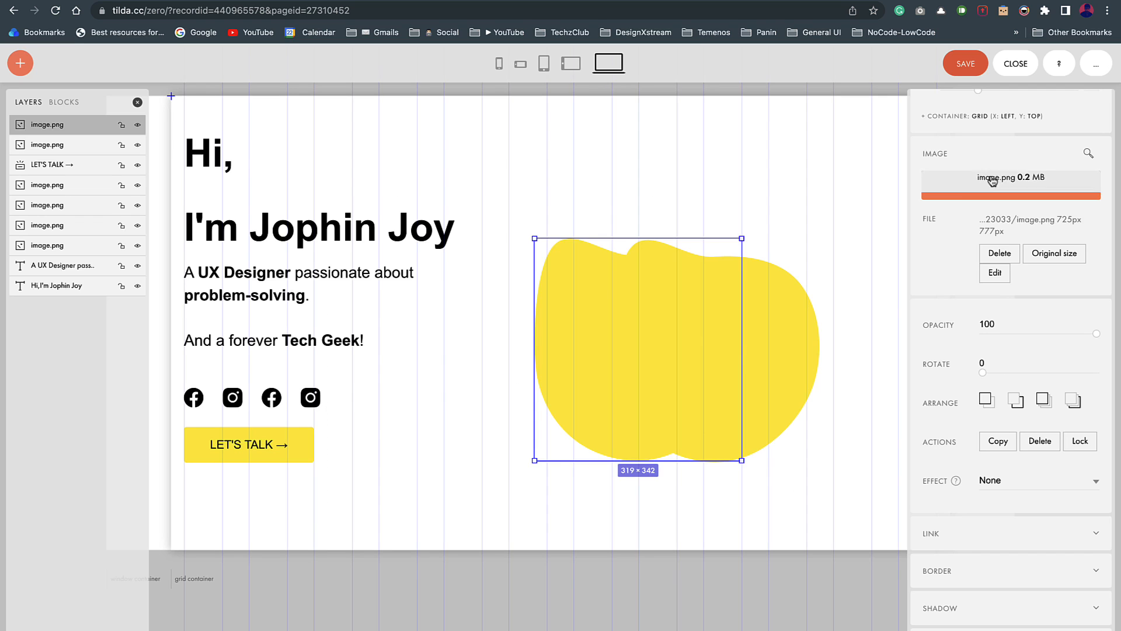
{"action": "left_click_drag", "start_coordinate": [656, 438], "coordinate": [734, 346]}
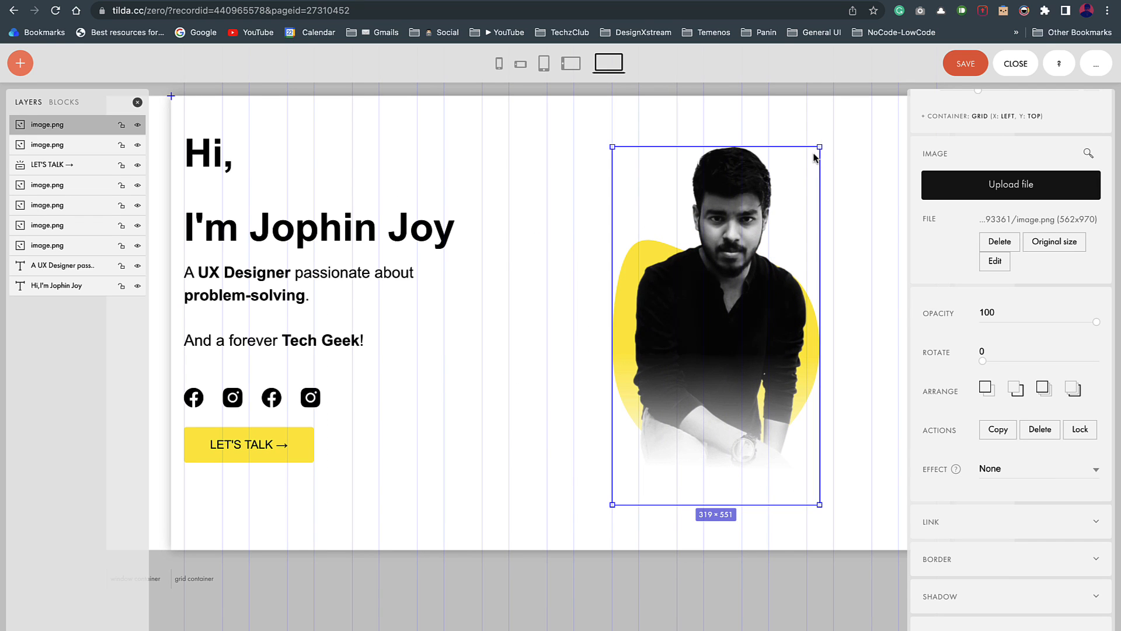
{"action": "left_click_drag", "start_coordinate": [819, 147], "coordinate": [782, 213]}
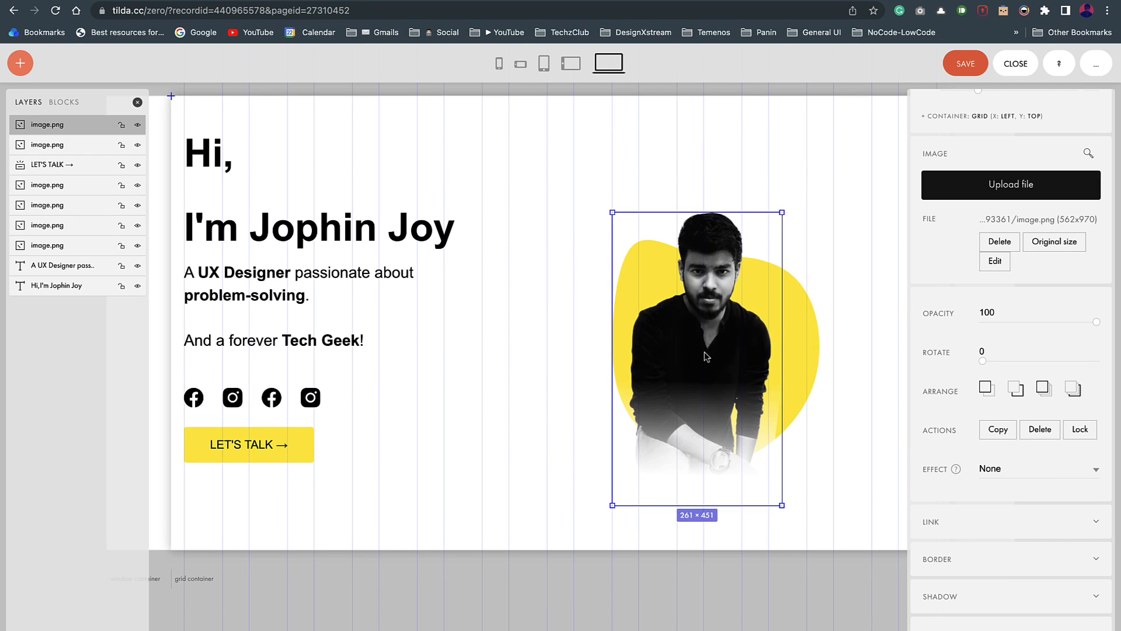
{"action": "left_click_drag", "start_coordinate": [706, 357], "coordinate": [719, 328]}
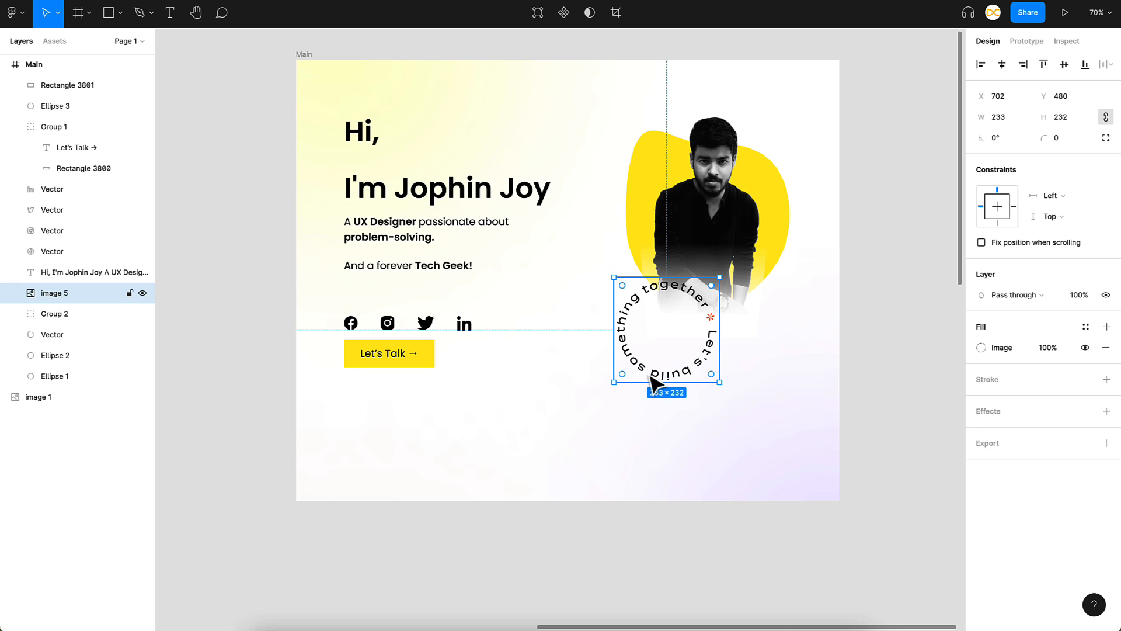
{"action": "right_click", "coordinate": [649, 376]}
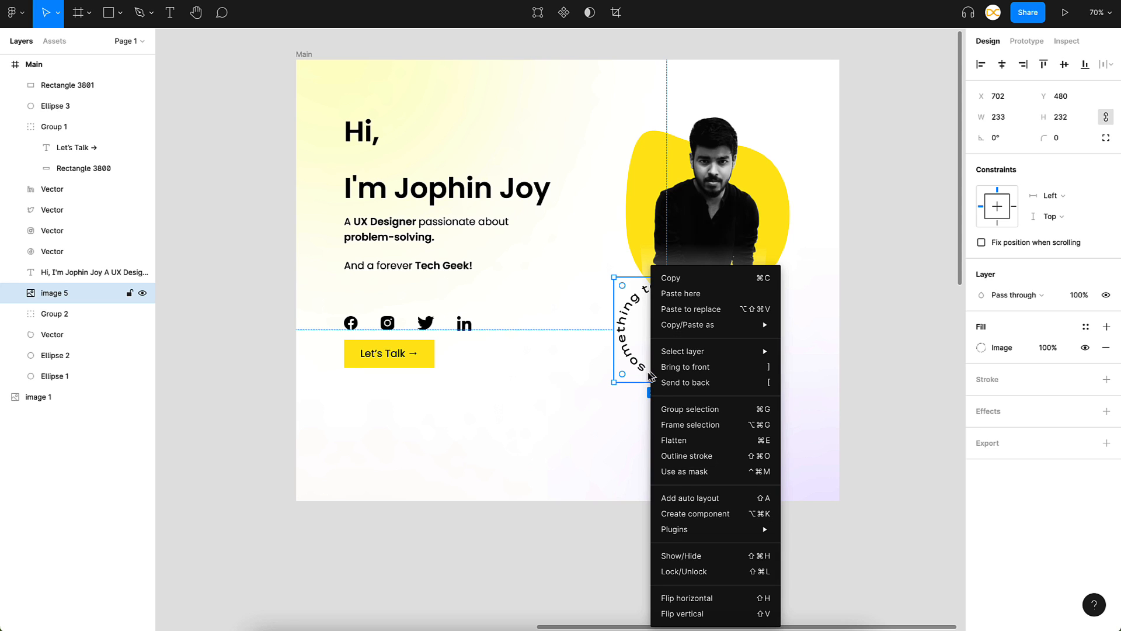
Step: Copy the circular text badge as a PNG, then shrink it and place it below the portrait
{"action": "mouse_move", "coordinate": [765, 324]}
{"action": "left_click", "coordinate": [812, 356]}
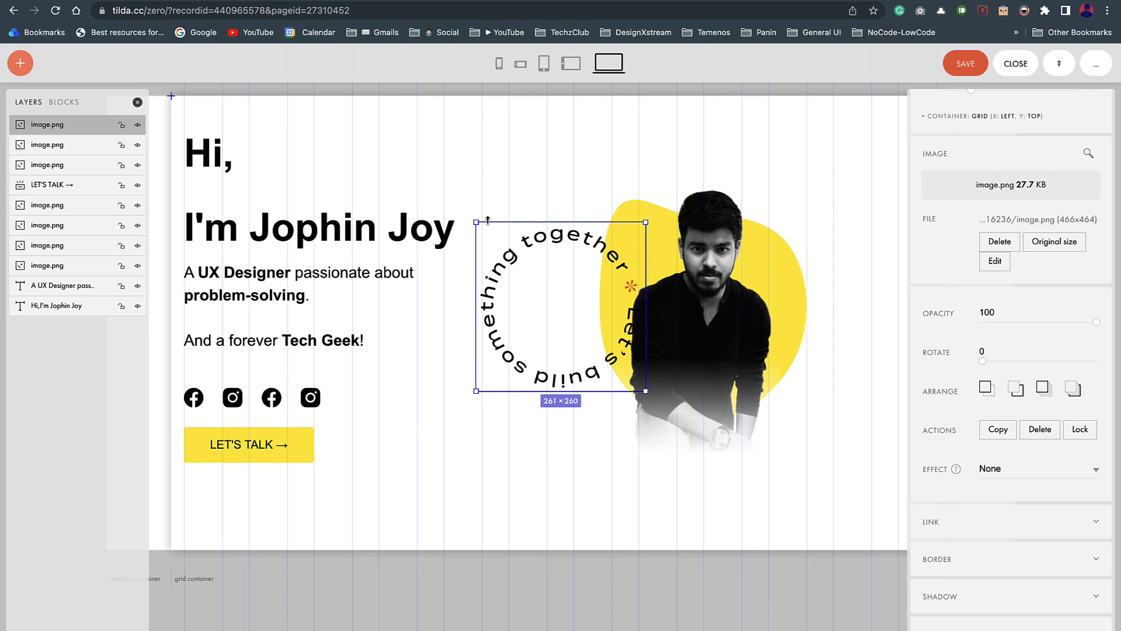
{"action": "left_click_drag", "start_coordinate": [475, 222], "coordinate": [512, 257]}
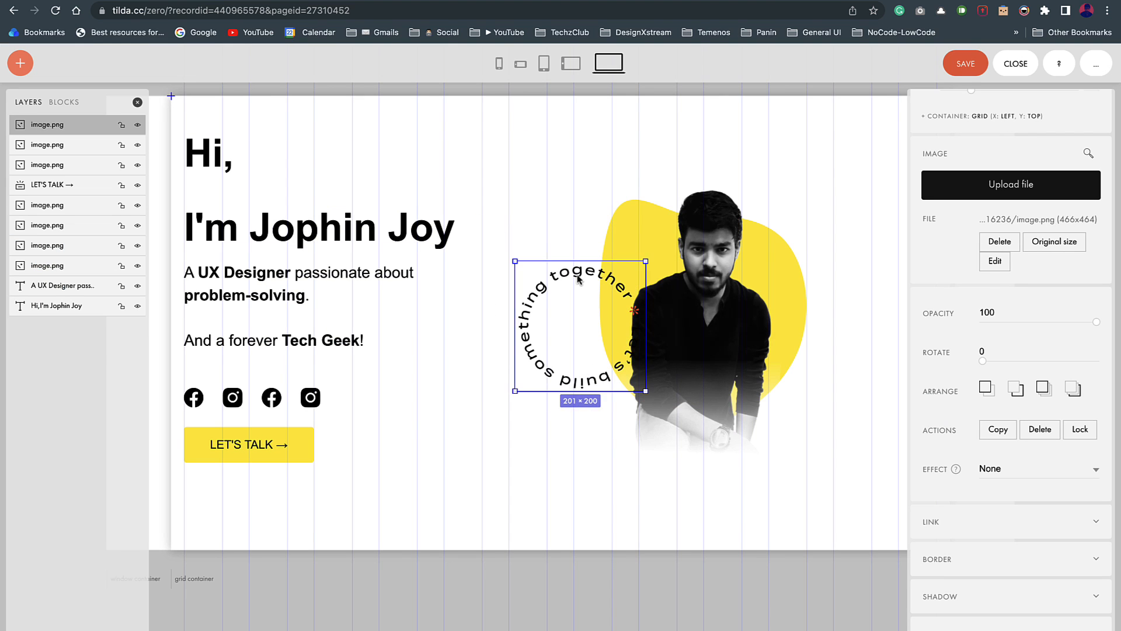
{"action": "left_click_drag", "start_coordinate": [576, 274], "coordinate": [648, 390]}
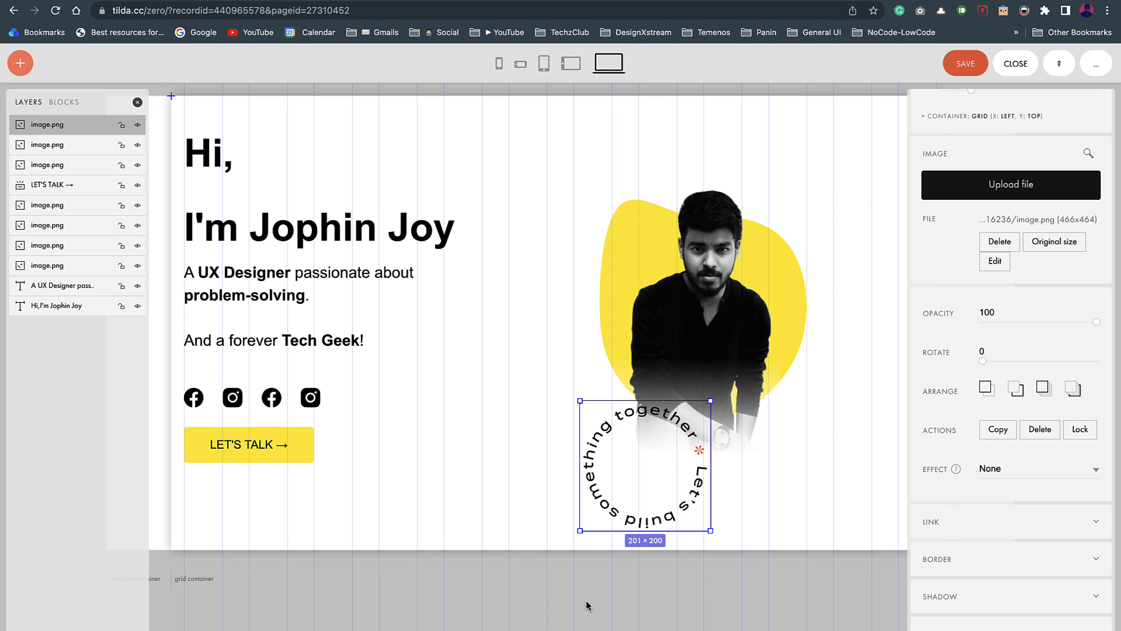
Step: Reposition and resize the blob, portrait and badge together as one group
{"action": "left_click_drag", "start_coordinate": [529, 606], "coordinate": [618, 522]}
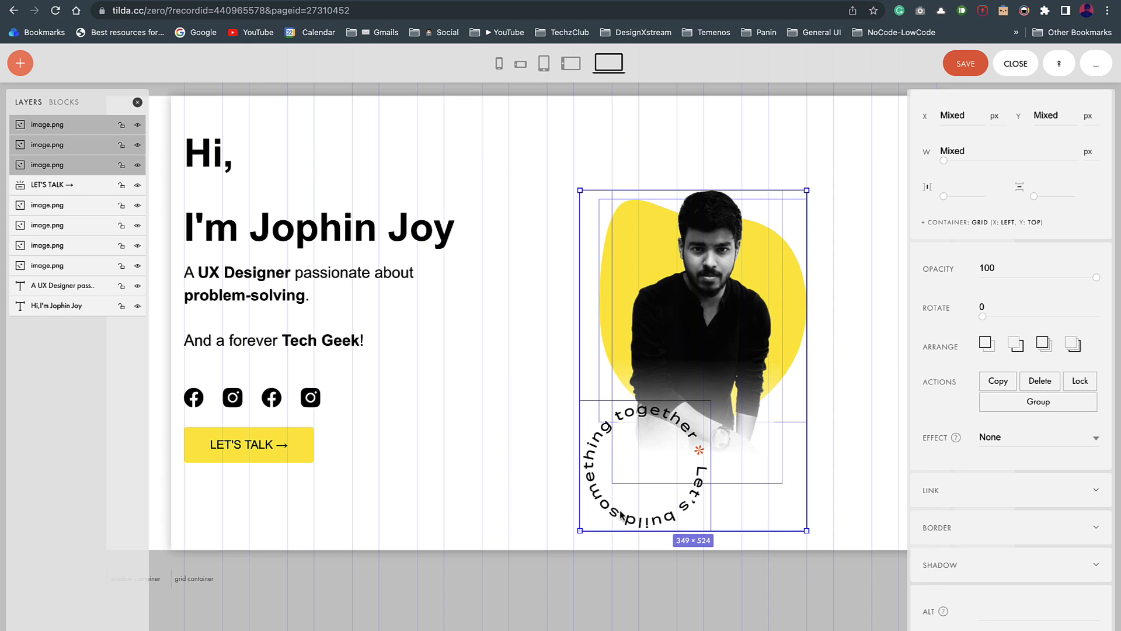
{"action": "left_click_drag", "start_coordinate": [703, 368], "coordinate": [735, 318]}
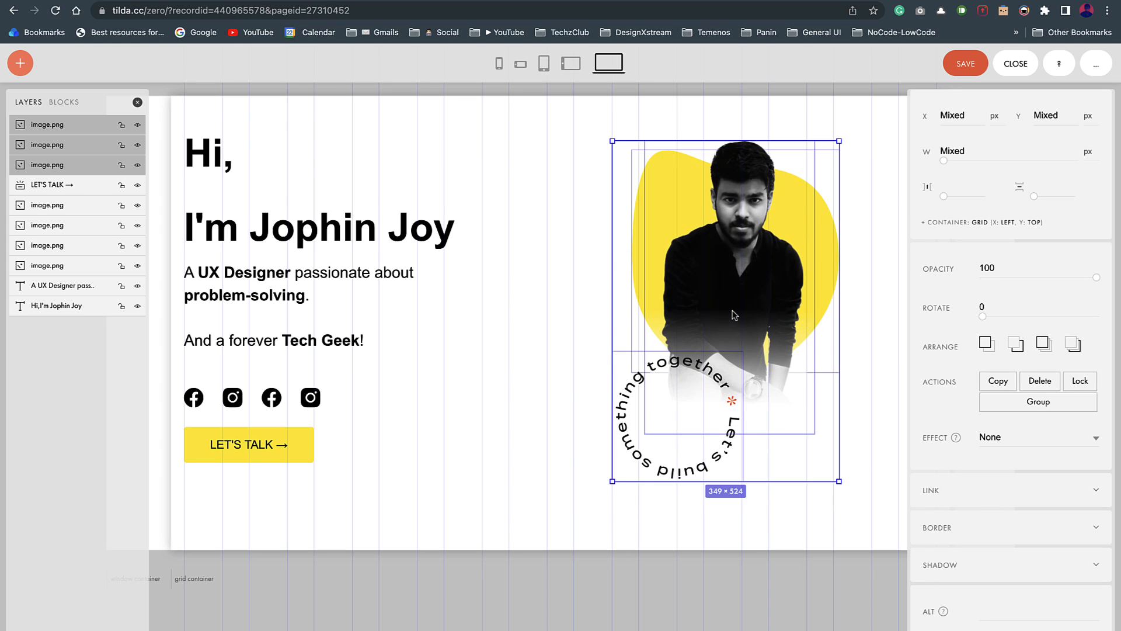
{"action": "left_click_drag", "start_coordinate": [611, 482], "coordinate": [627, 460]}
{"action": "left_click_drag", "start_coordinate": [788, 247], "coordinate": [775, 262]}
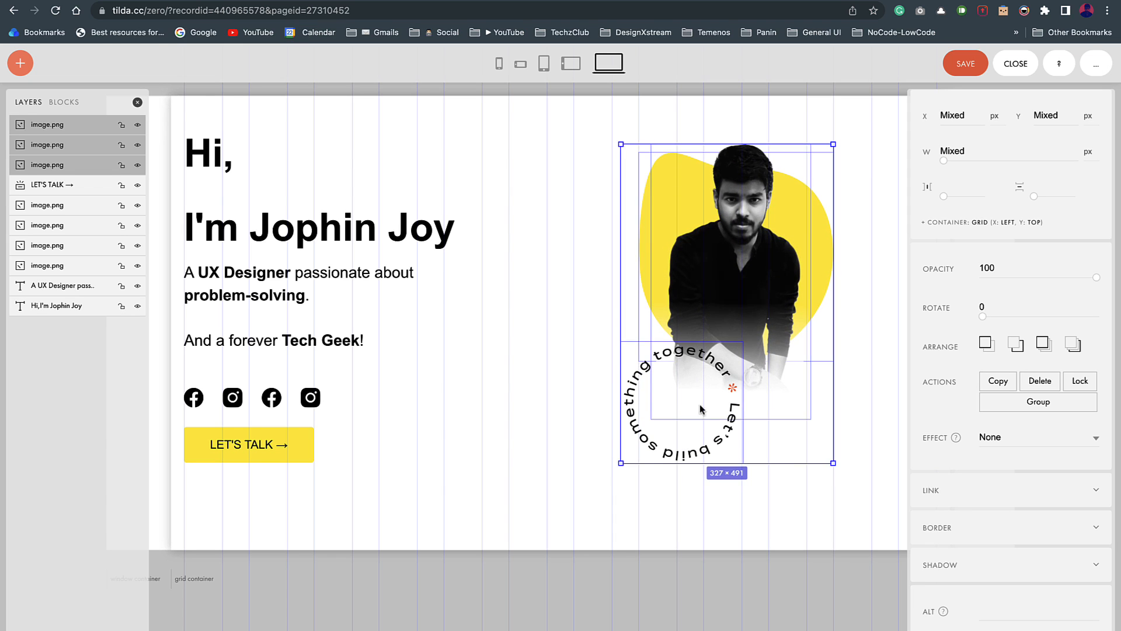
{"action": "left_click_drag", "start_coordinate": [620, 466], "coordinate": [597, 481]}
Step: Shift the text, icons and button column about 49 px right
{"action": "left_click_drag", "start_coordinate": [549, 586], "coordinate": [153, 101]}
{"action": "left_click_drag", "start_coordinate": [281, 232], "coordinate": [319, 233]}
{"action": "left_click", "coordinate": [285, 582]}
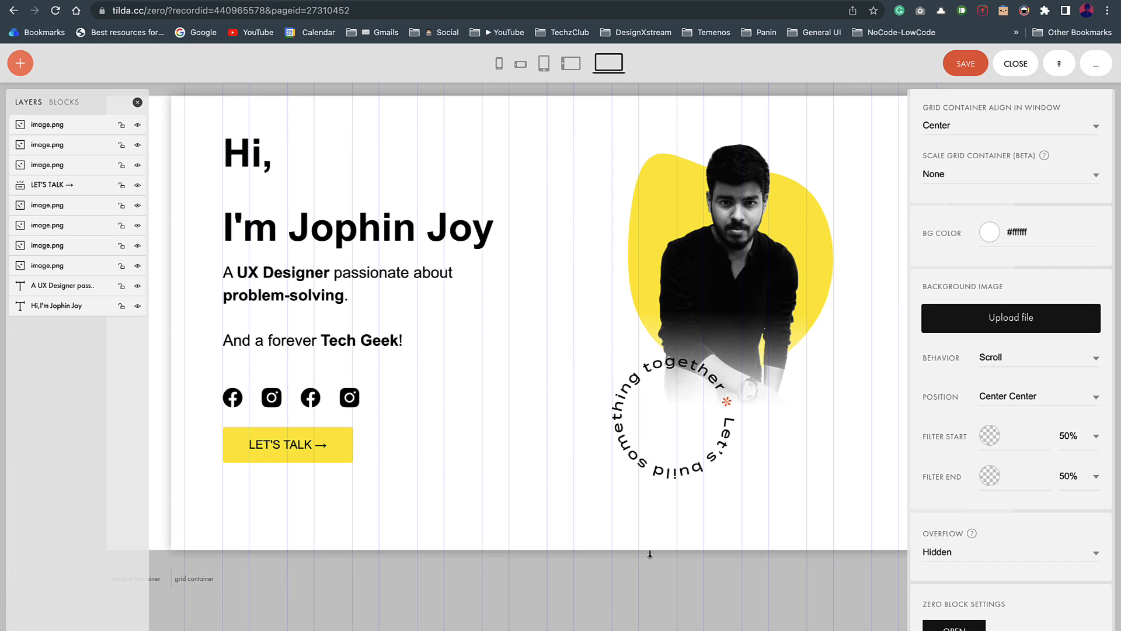
{"action": "key", "text": "ctrl+Left"}
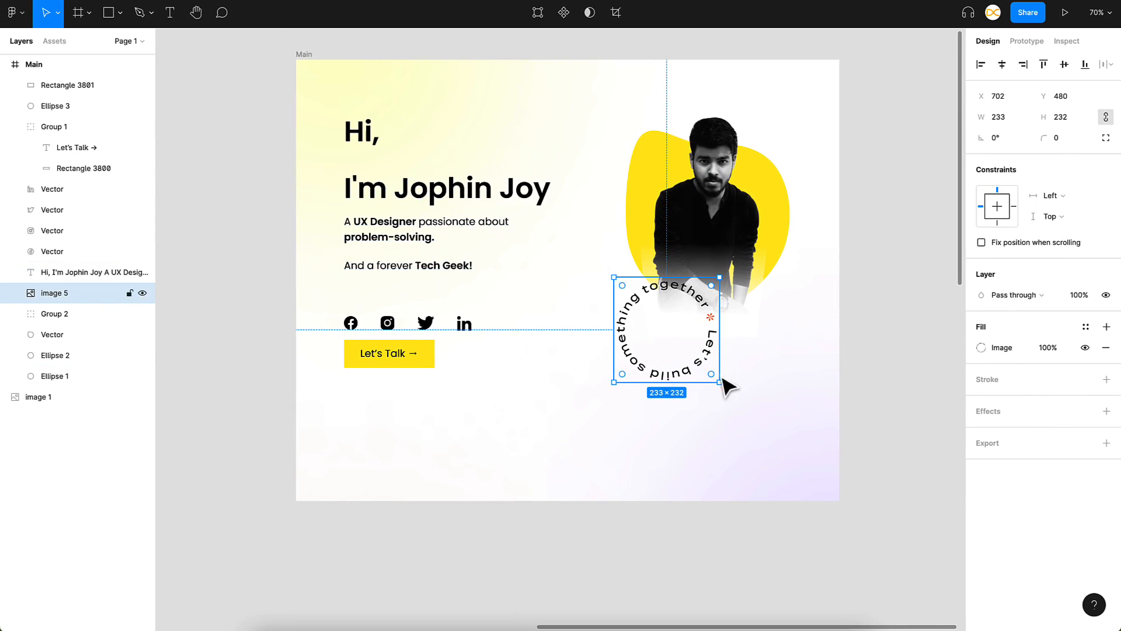
Step: Add a circle shape with the Figma Ellipse 1 colour #fdffa8 as its background
{"action": "left_click", "coordinate": [805, 426]}
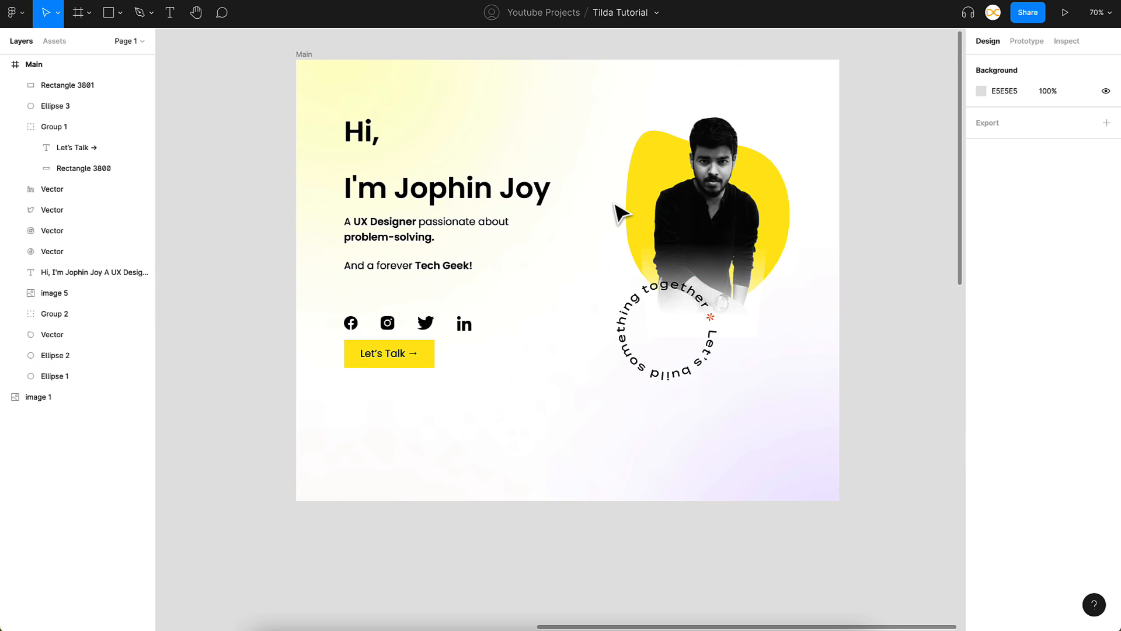
{"action": "left_click", "coordinate": [445, 95]}
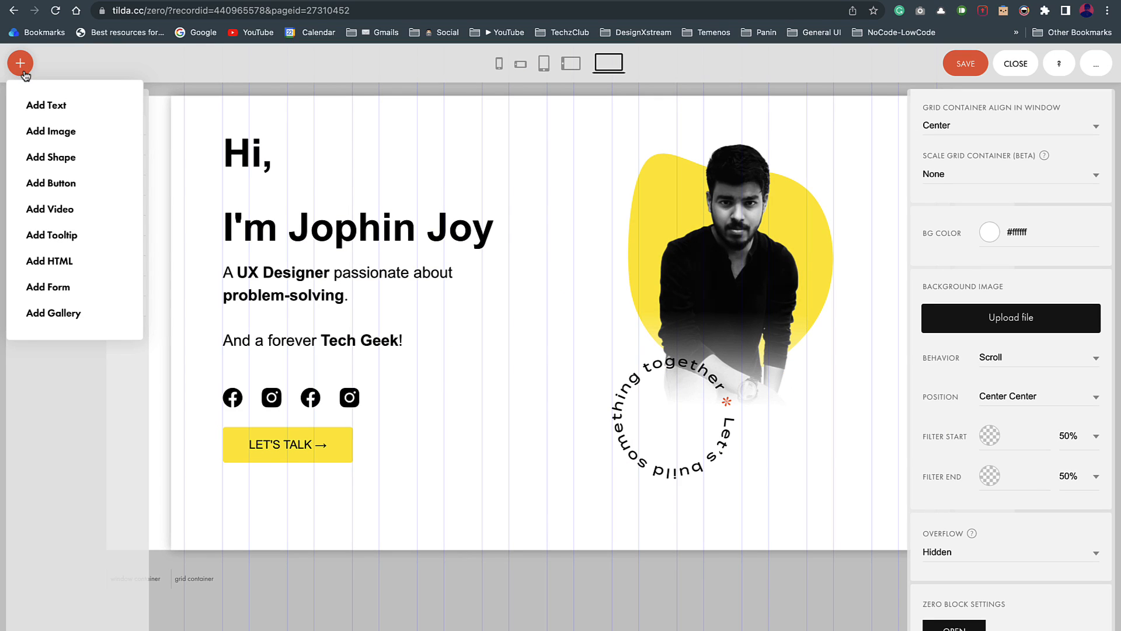
{"action": "left_click", "coordinate": [65, 167]}
{"action": "left_click", "coordinate": [216, 141]}
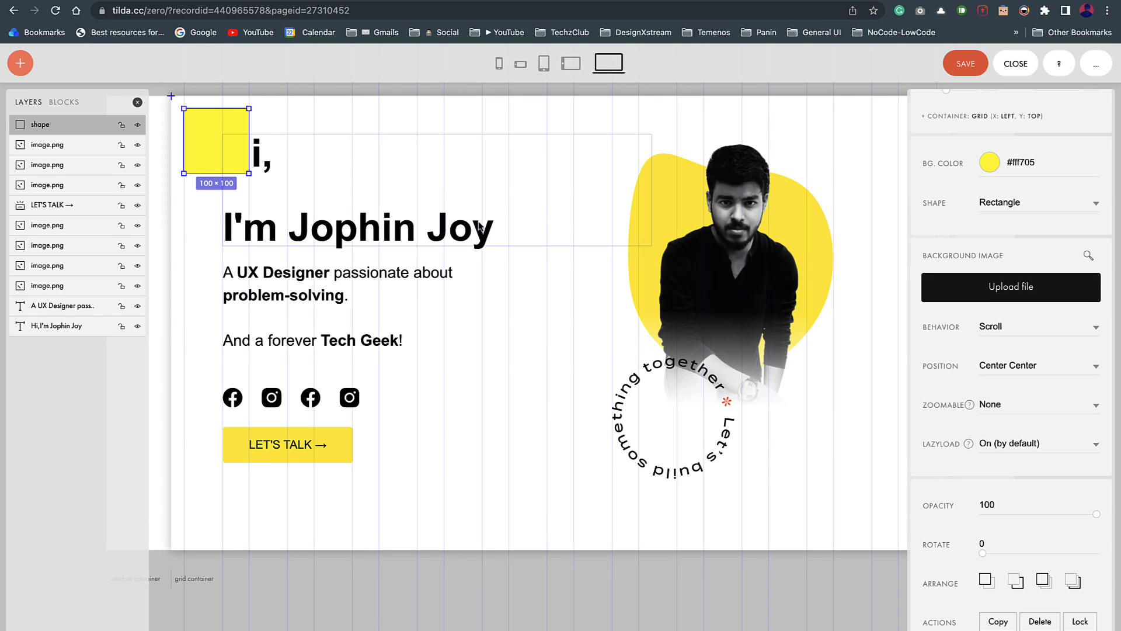
{"action": "left_click", "coordinate": [1060, 209]}
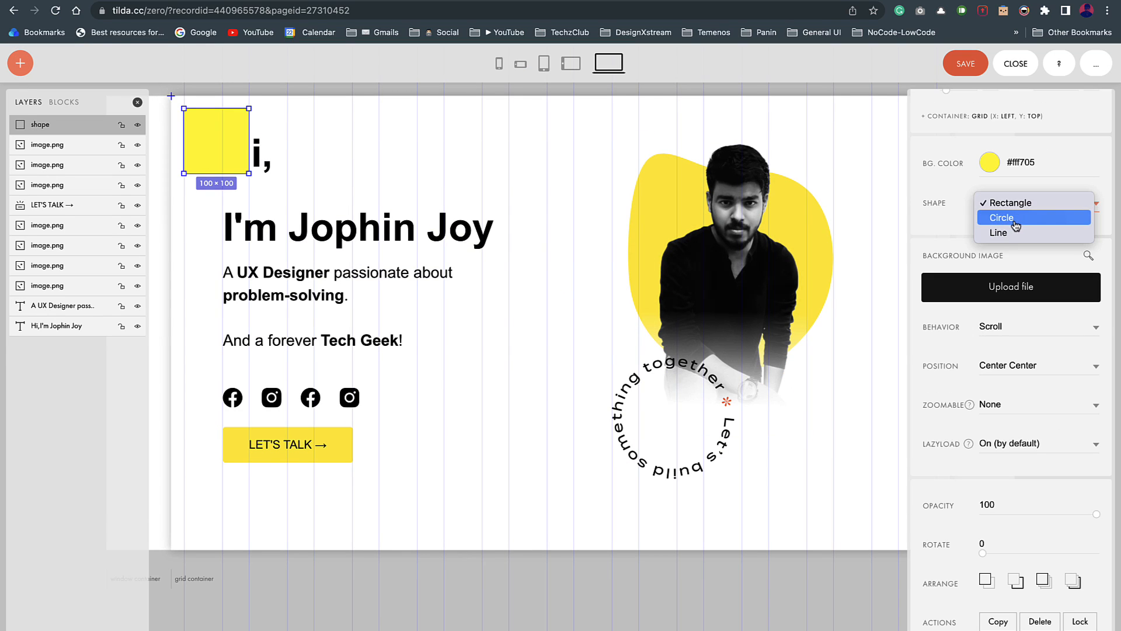
{"action": "left_click", "coordinate": [1015, 225]}
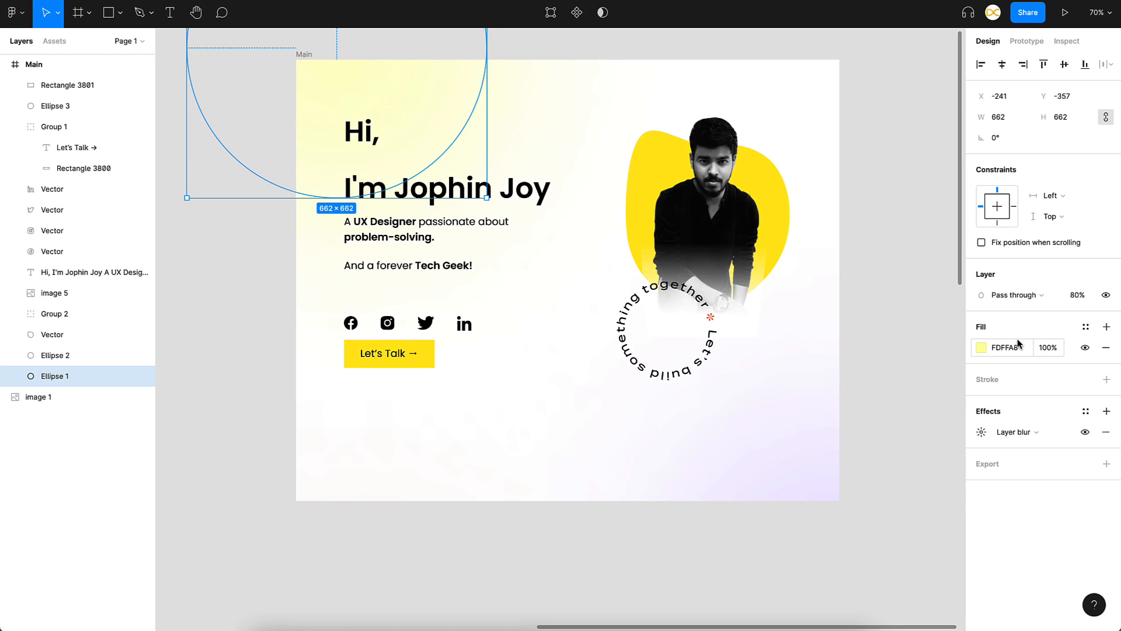
{"action": "left_click", "coordinate": [1016, 348]}
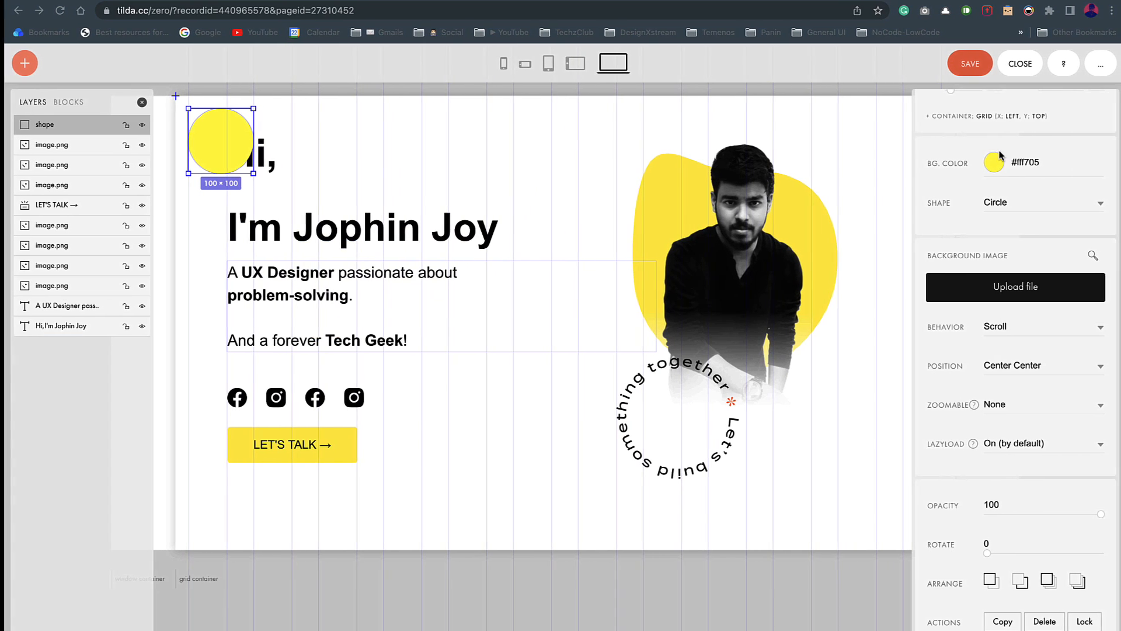
{"action": "left_click", "coordinate": [1023, 163]}
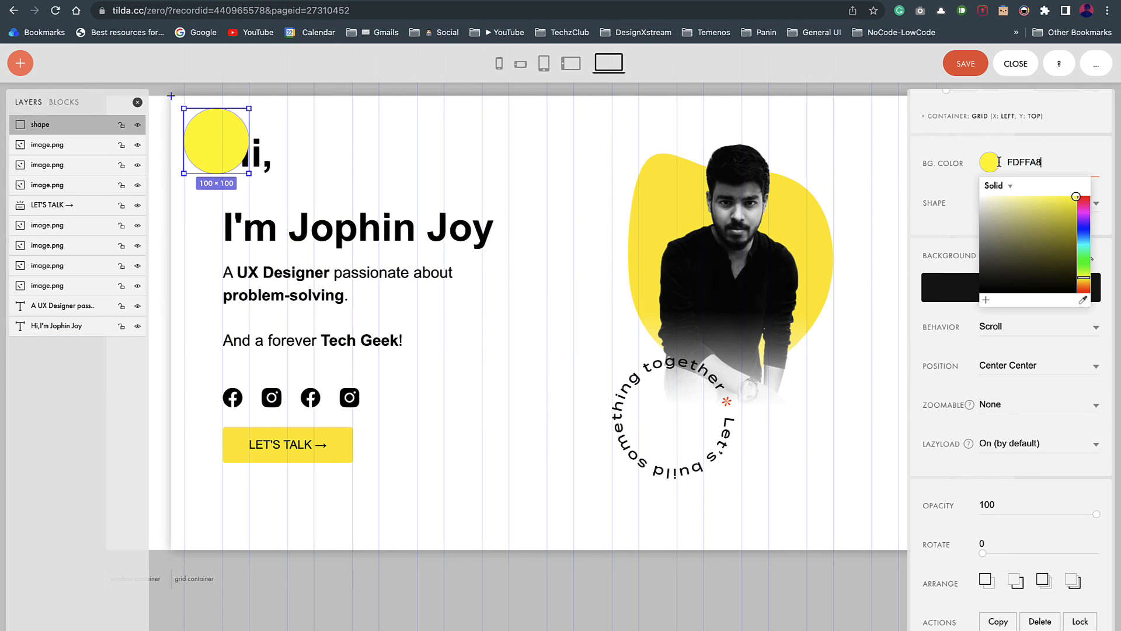
{"action": "key", "text": "Return"}
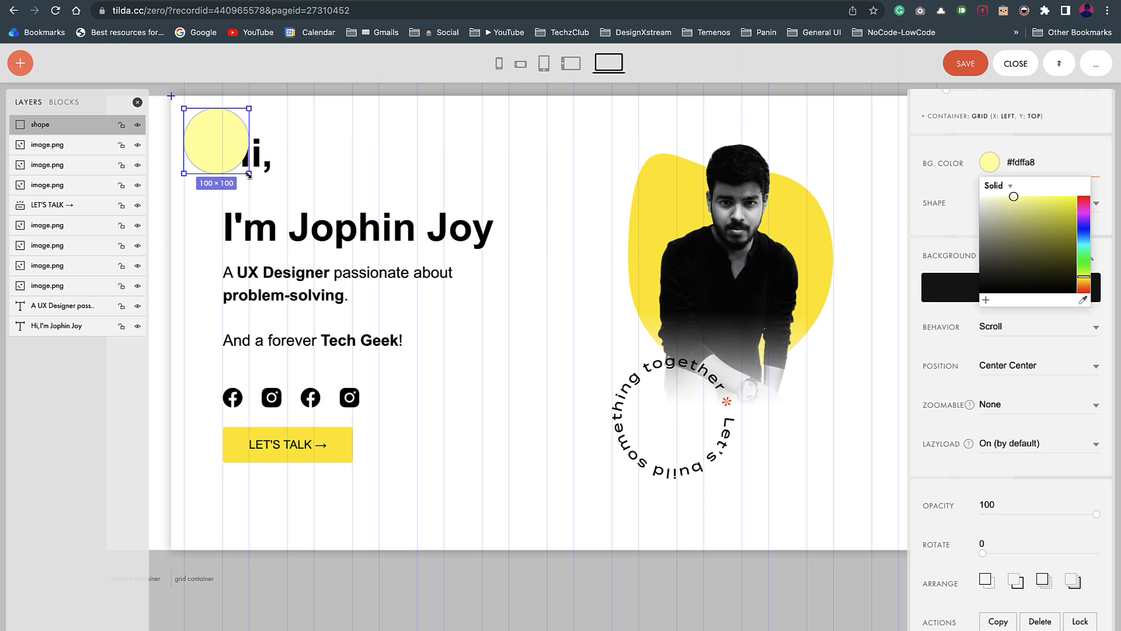
Step: Blur the circle 50 px, size it about 591×595, and send it behind everything
{"action": "left_click_drag", "start_coordinate": [249, 173], "coordinate": [664, 428]}
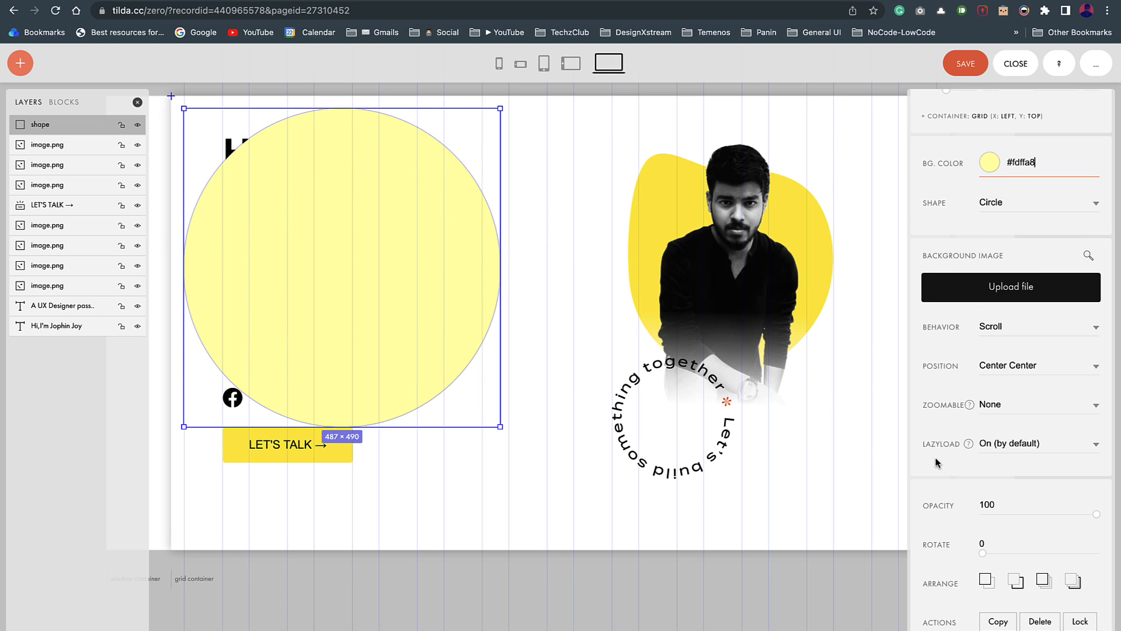
{"action": "scroll", "coordinate": [942, 516], "scroll_direction": "down", "scroll_amount": 5}
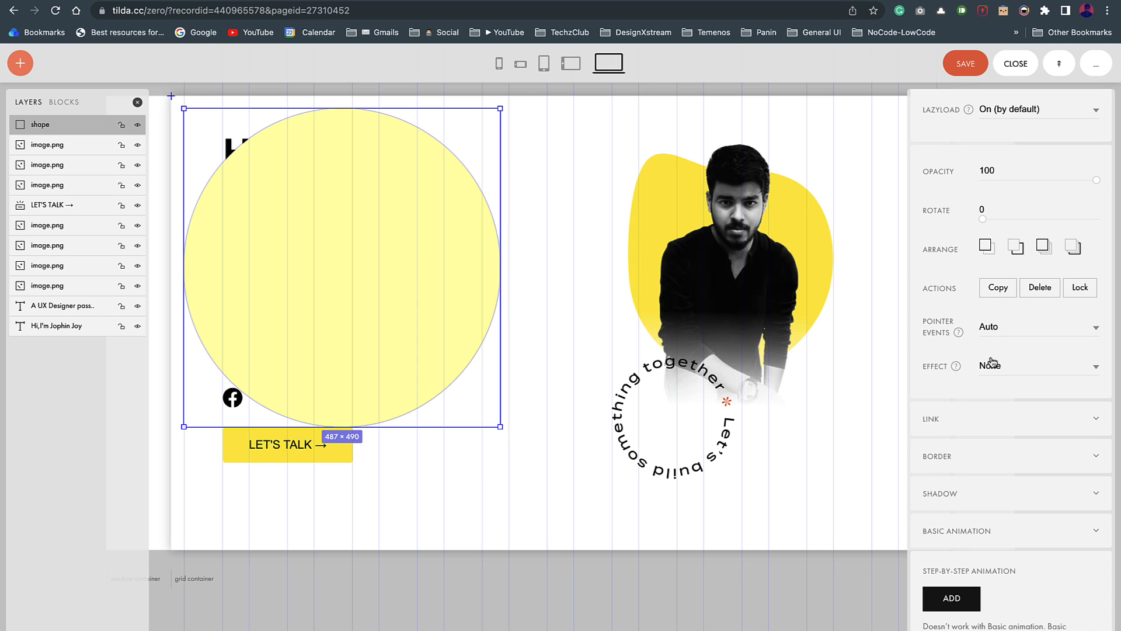
{"action": "left_click", "coordinate": [1092, 366]}
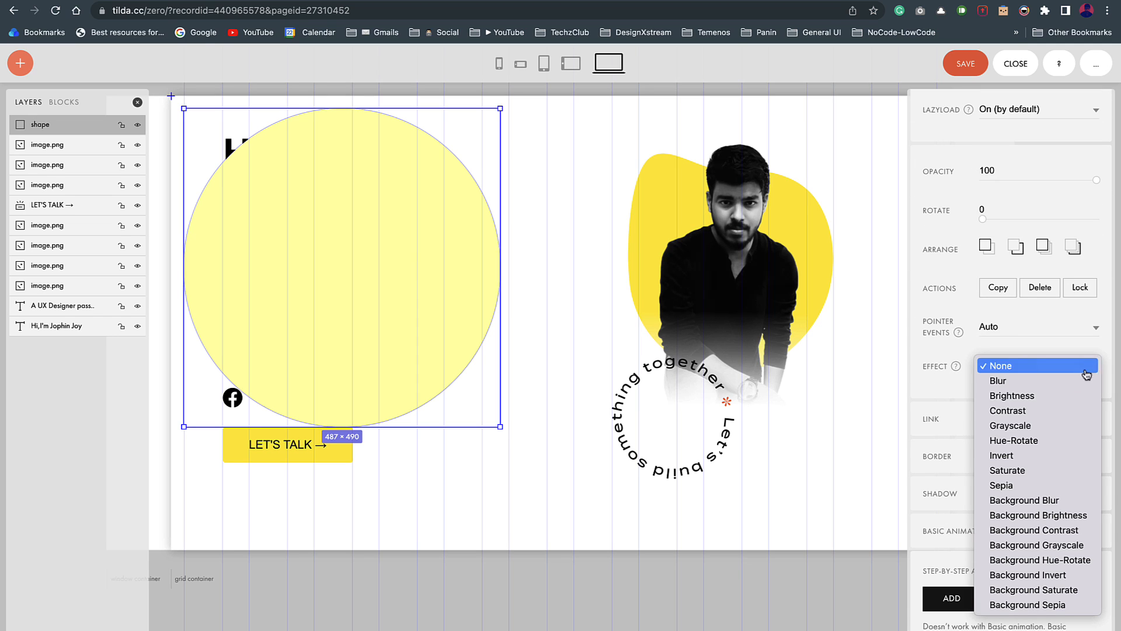
{"action": "left_click", "coordinate": [1011, 379]}
{"action": "left_click_drag", "start_coordinate": [986, 414], "coordinate": [1120, 416]}
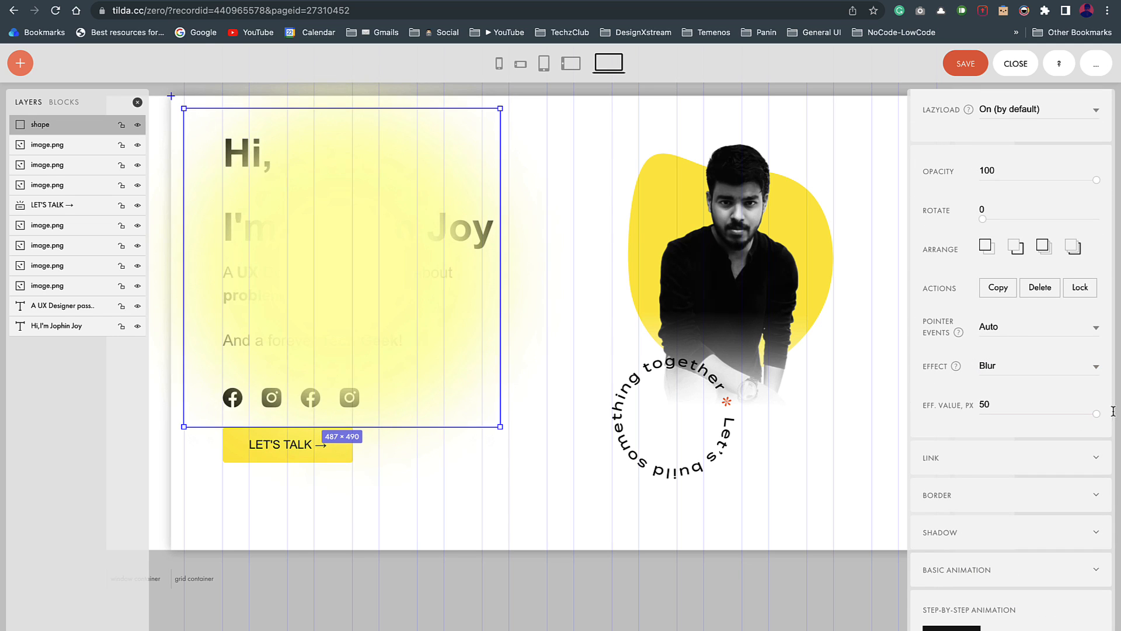
{"action": "left_click_drag", "start_coordinate": [500, 426], "coordinate": [567, 495]}
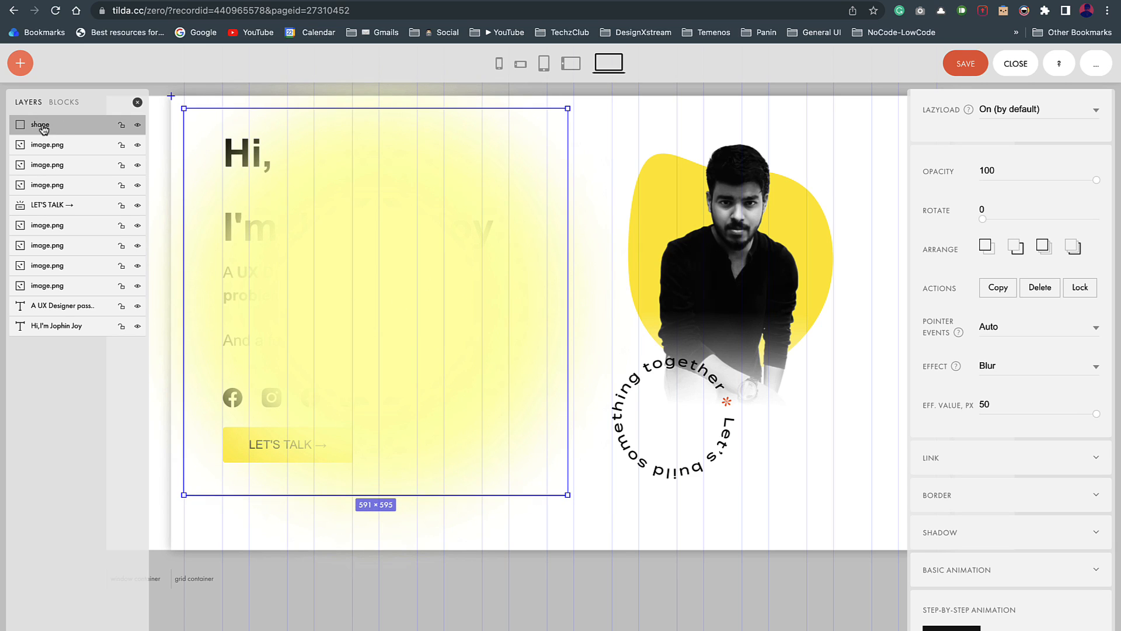
{"action": "left_click_drag", "start_coordinate": [42, 128], "coordinate": [42, 328]}
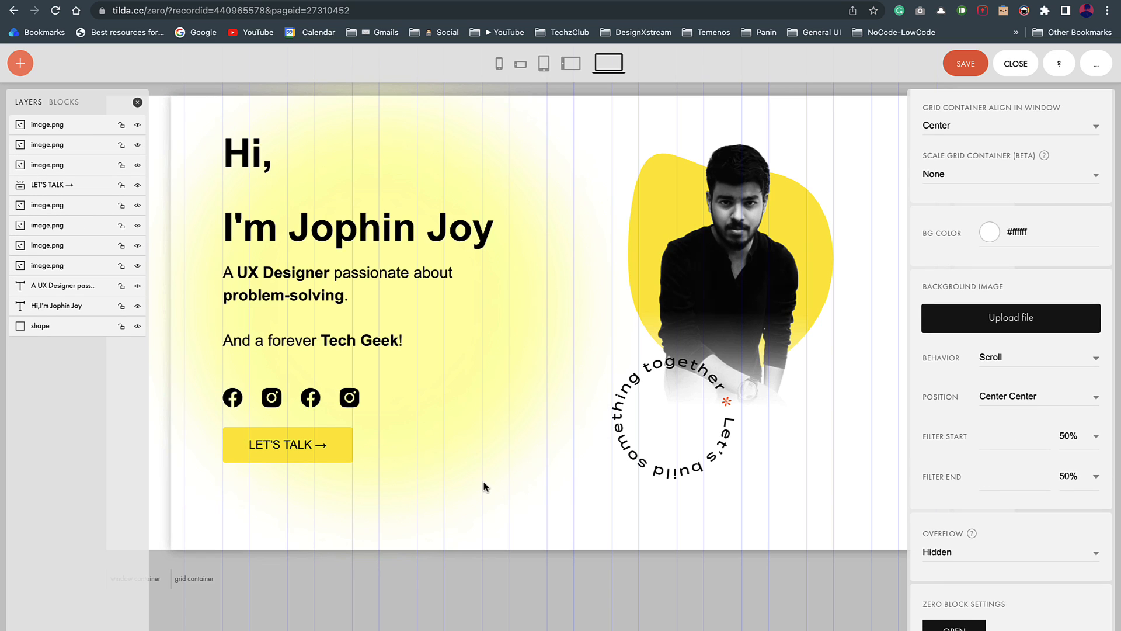
Step: Lower the blurred yellow circle's opacity to 50
{"action": "left_click", "coordinate": [425, 490]}
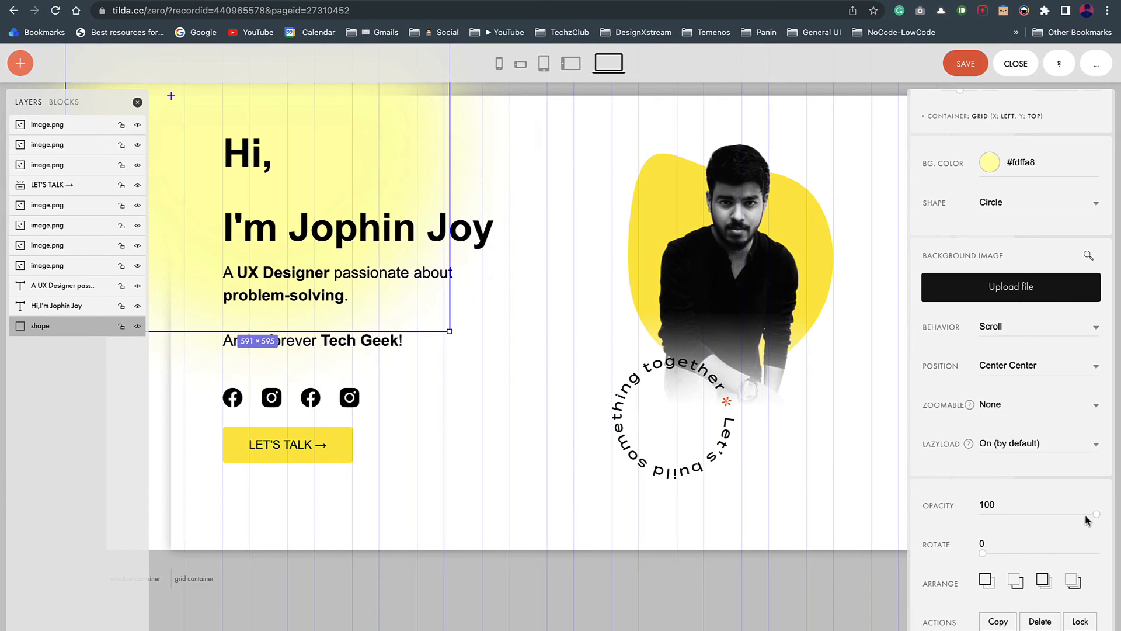
{"action": "left_click_drag", "start_coordinate": [1120, 515], "coordinate": [1028, 514]}
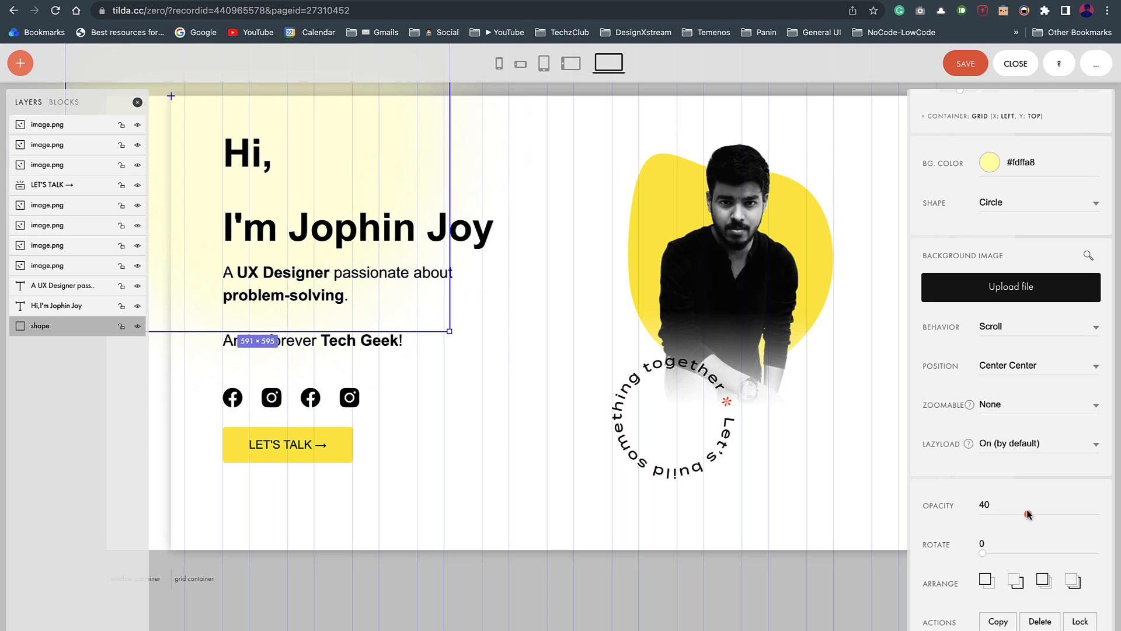
{"action": "left_click", "coordinate": [200, 334]}
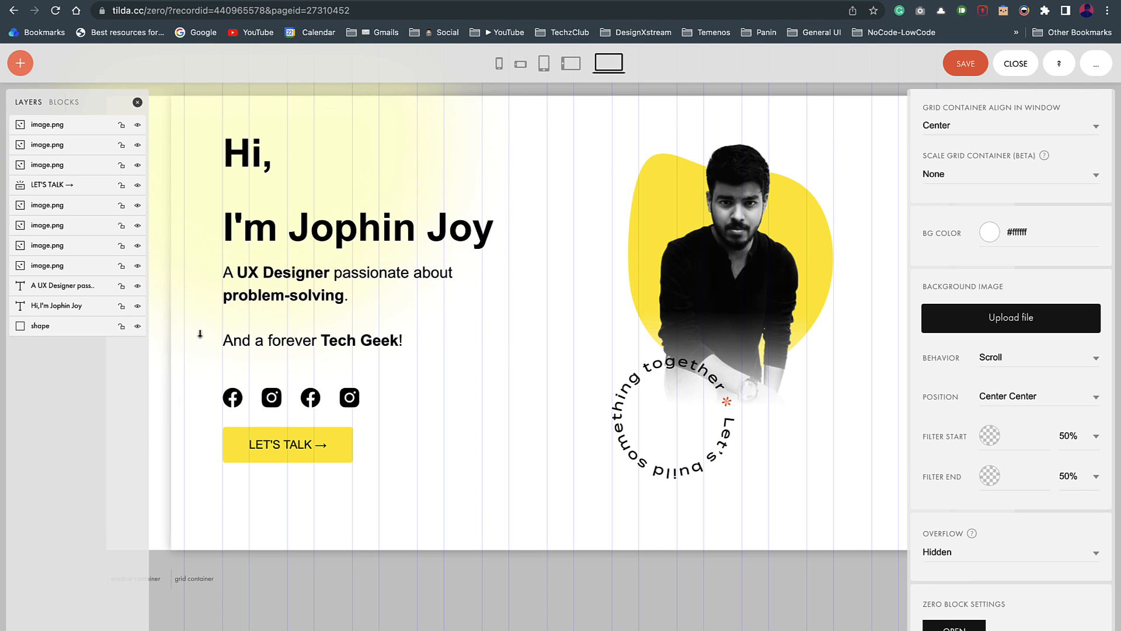
Step: Duplicate the yellow circle and place the copy at the hero's lower right
{"action": "left_click", "coordinate": [177, 318]}
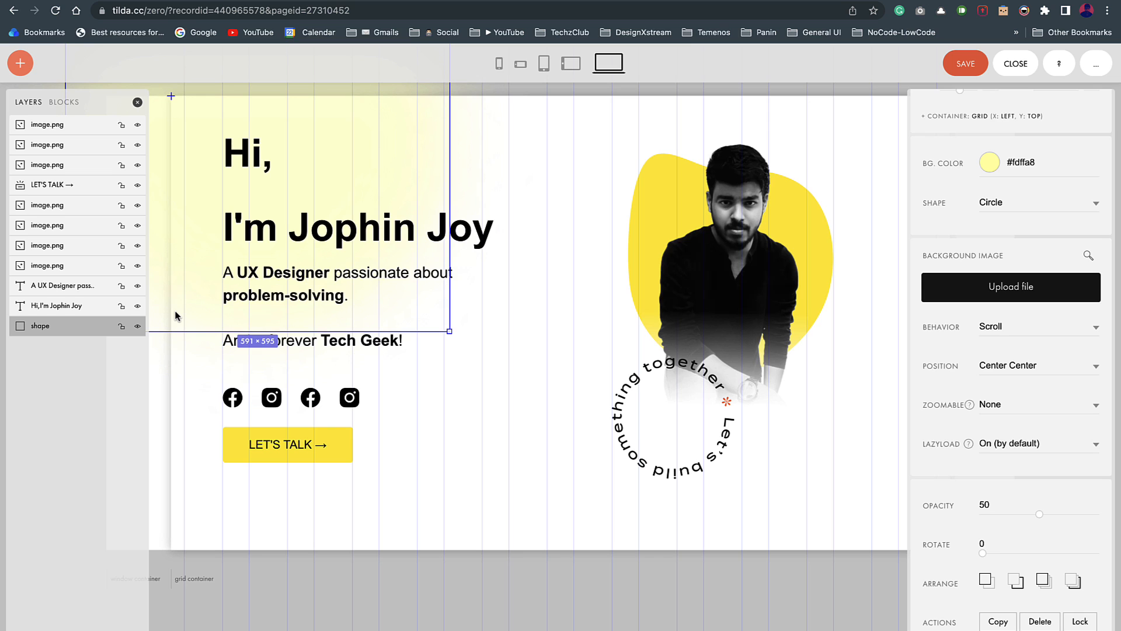
{"action": "left_click_drag", "start_coordinate": [177, 316], "coordinate": [561, 611]}
{"action": "left_click_drag", "start_coordinate": [527, 397], "coordinate": [744, 464]}
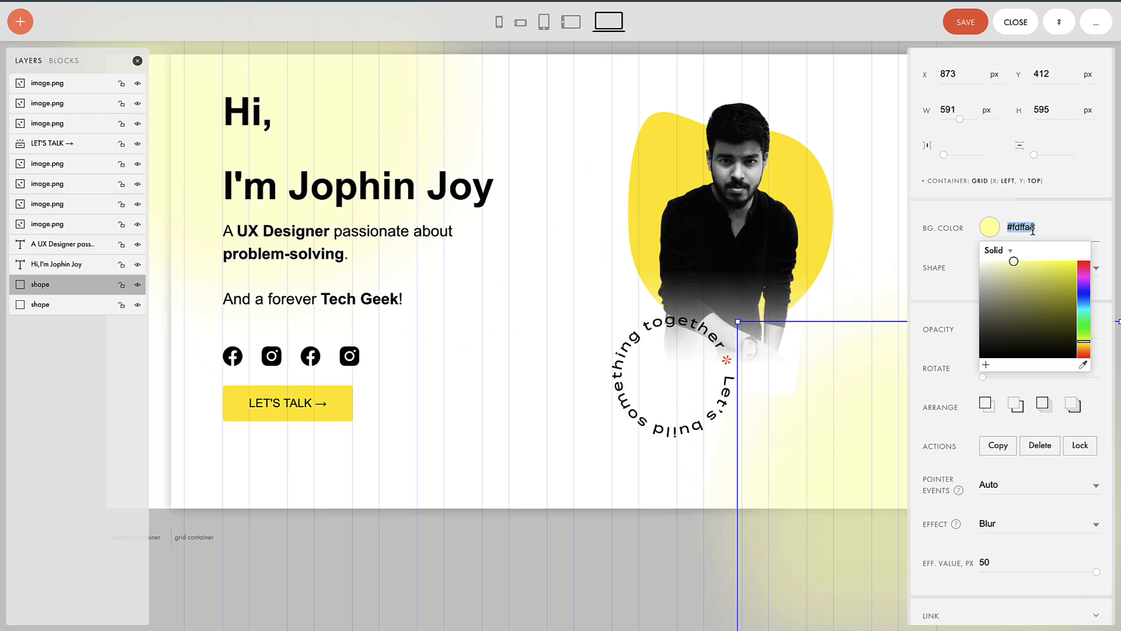
Step: Recolour the copied circle pale purple #dcd0ff and move it to the lower left
{"action": "type", "text": "#dcd0ff"}
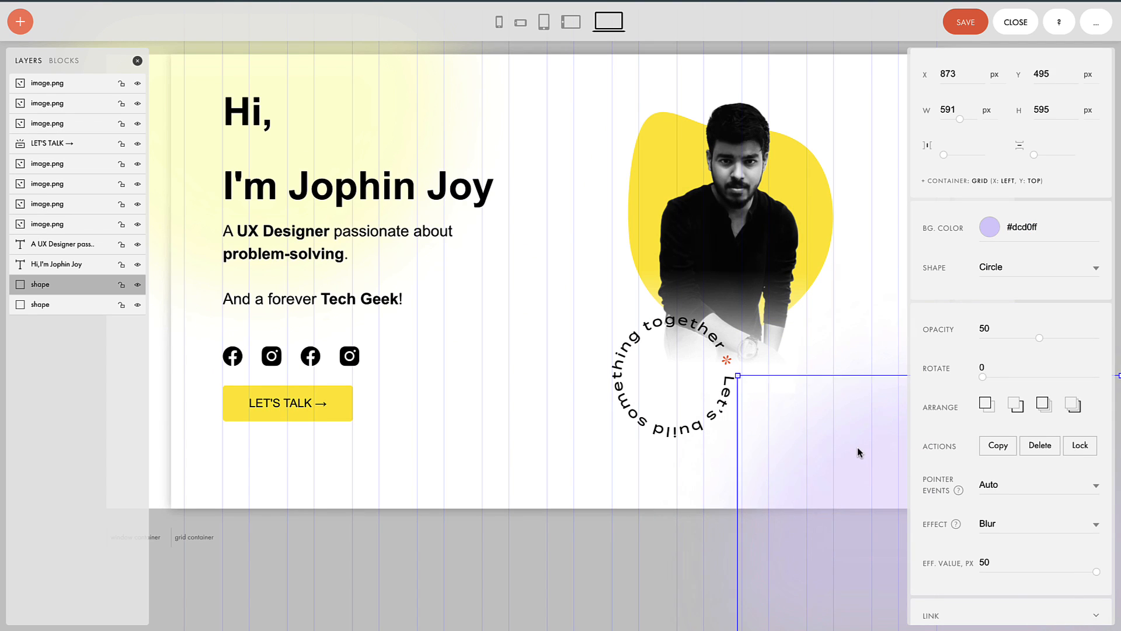
{"action": "left_click", "coordinate": [593, 544]}
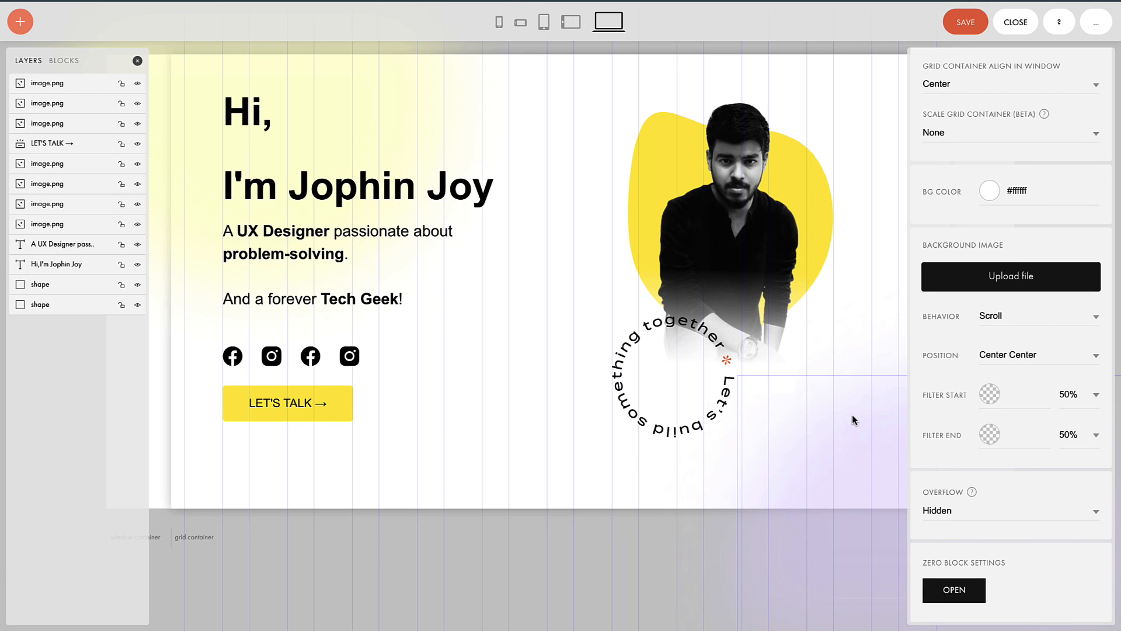
{"action": "left_click_drag", "start_coordinate": [852, 415], "coordinate": [231, 513]}
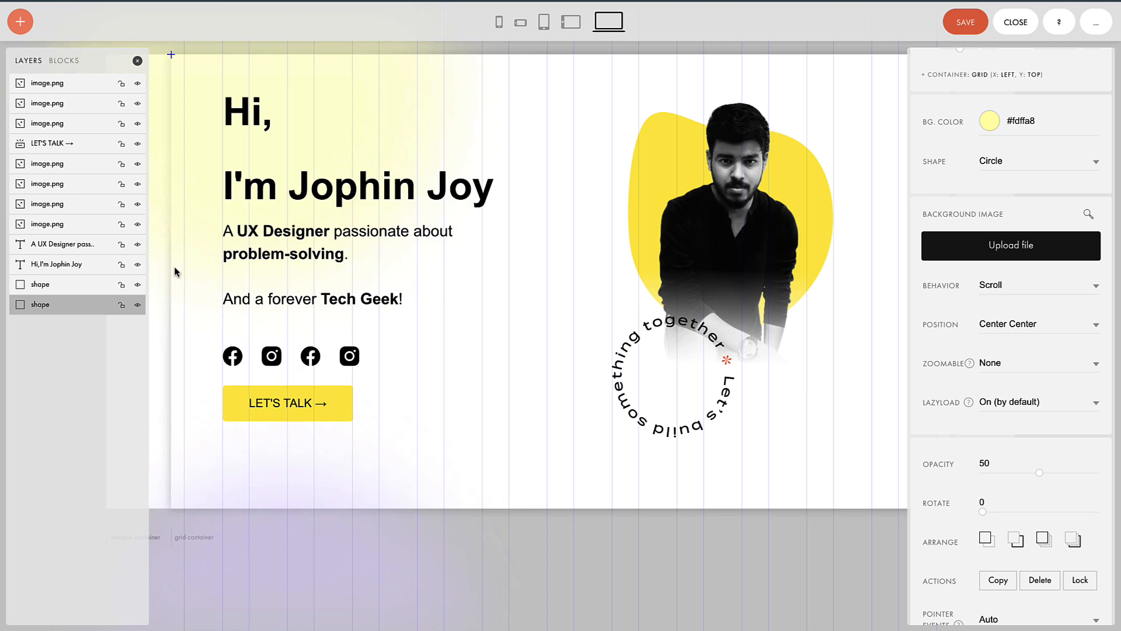
{"action": "left_click", "coordinate": [822, 86]}
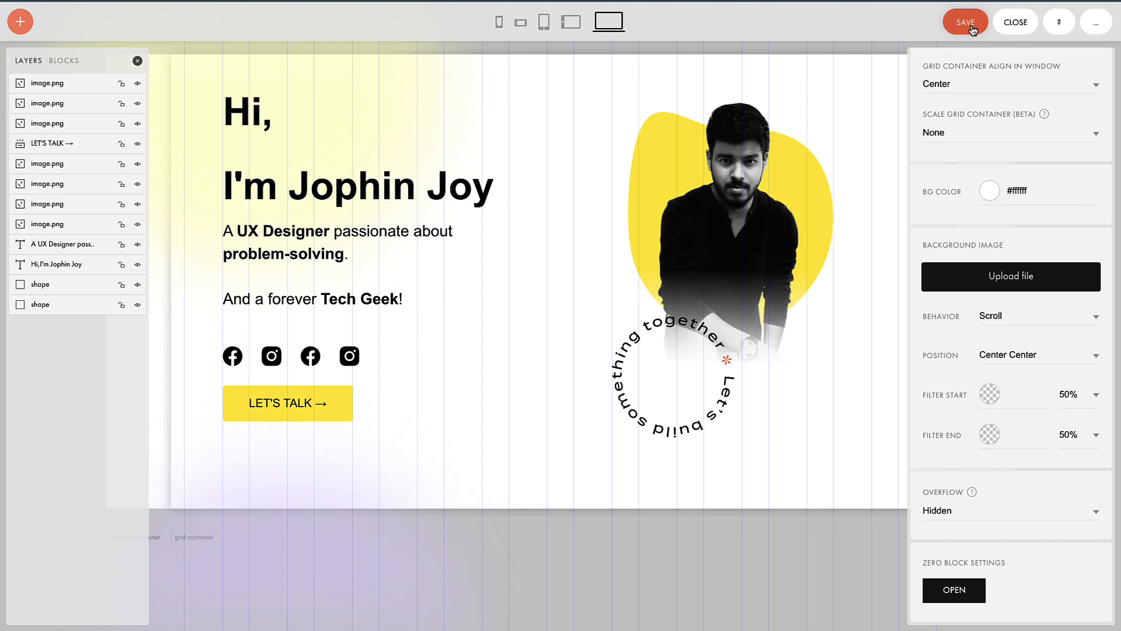
Step: Close the Zero Block editor and preview the finished page
{"action": "left_click", "coordinate": [1015, 28]}
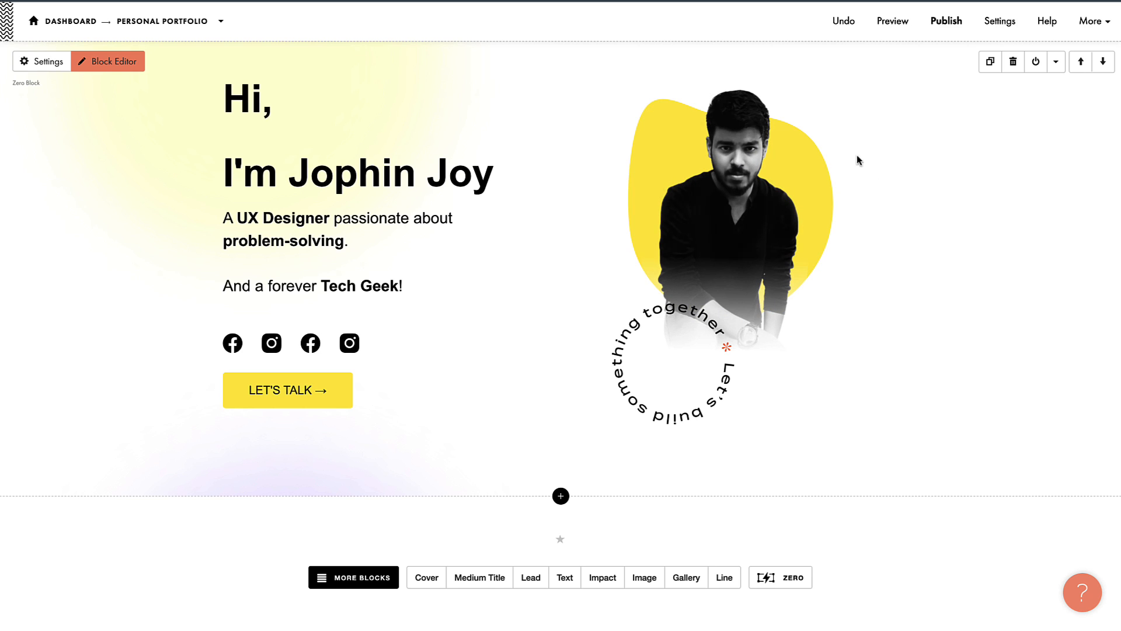
{"action": "left_click", "coordinate": [892, 21]}
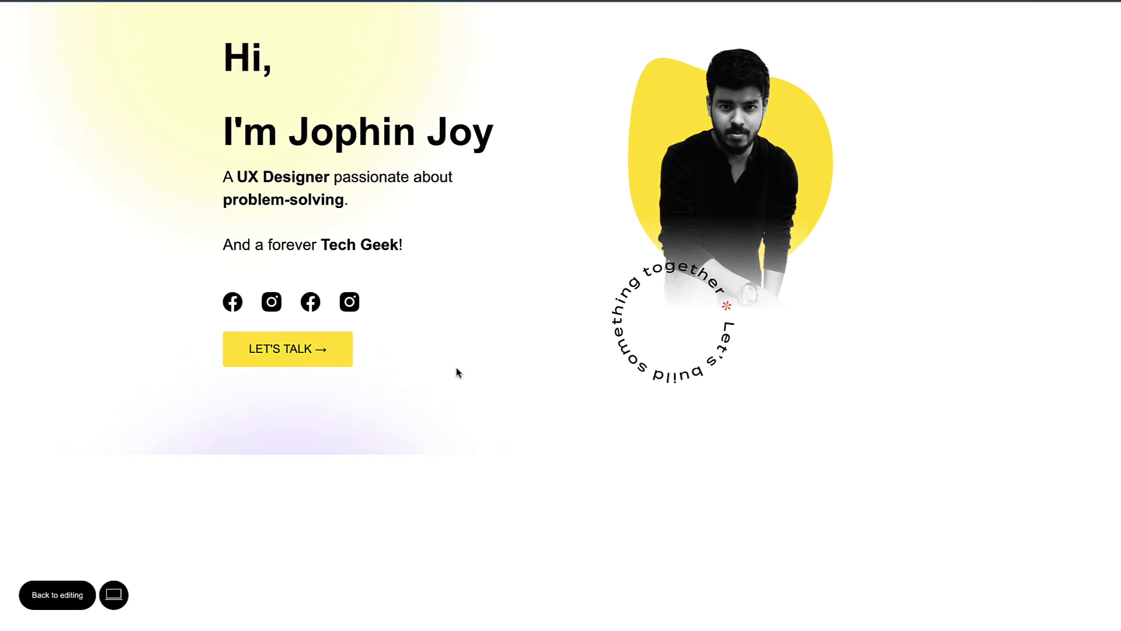
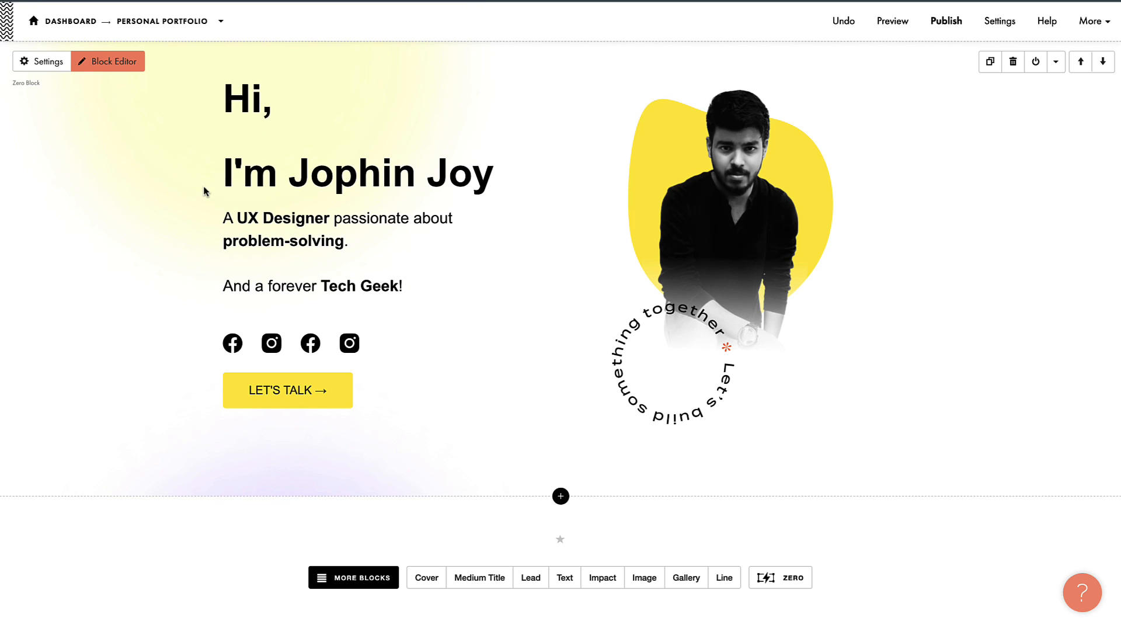
Step: Open the portfolio hero Zero Block, with its circular text badge, in the editor
{"action": "left_click", "coordinate": [116, 71]}
Step: Give the circular text image a looping step-by-step animation triggered by element on Screen
{"action": "left_click", "coordinate": [622, 398]}
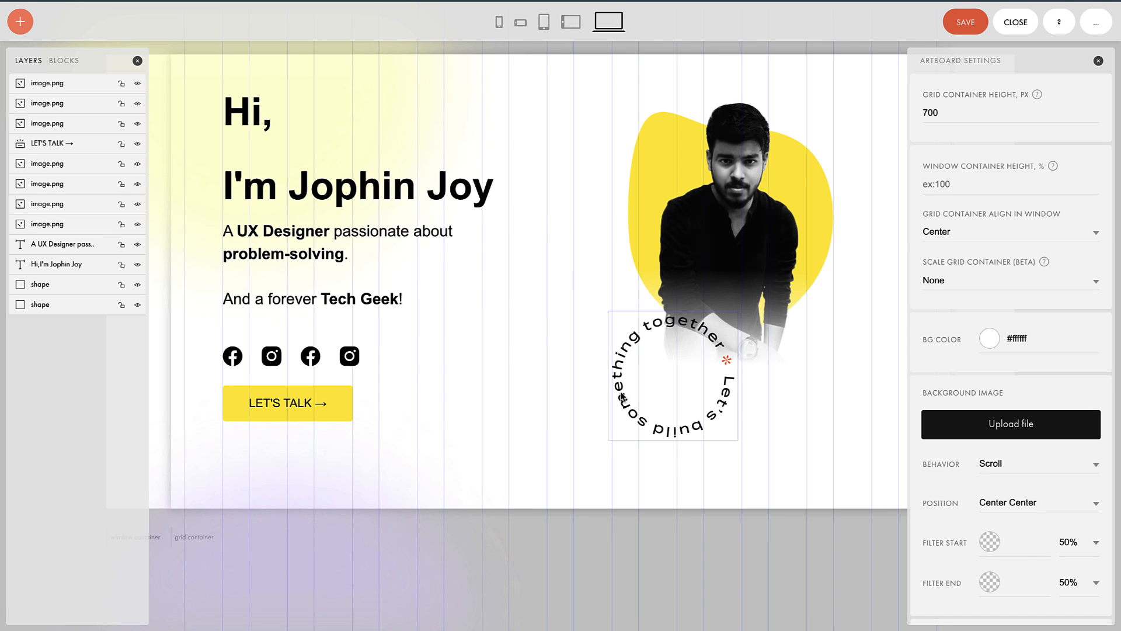
{"action": "scroll", "coordinate": [1025, 454], "scroll_direction": "down", "scroll_amount": 10}
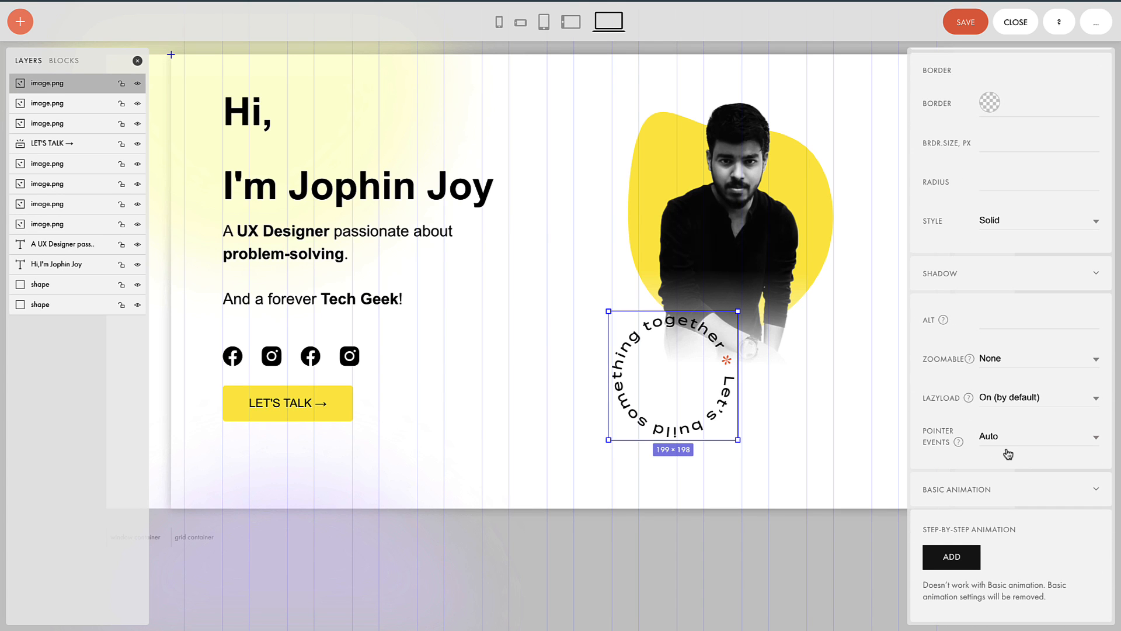
{"action": "left_click", "coordinate": [1015, 492]}
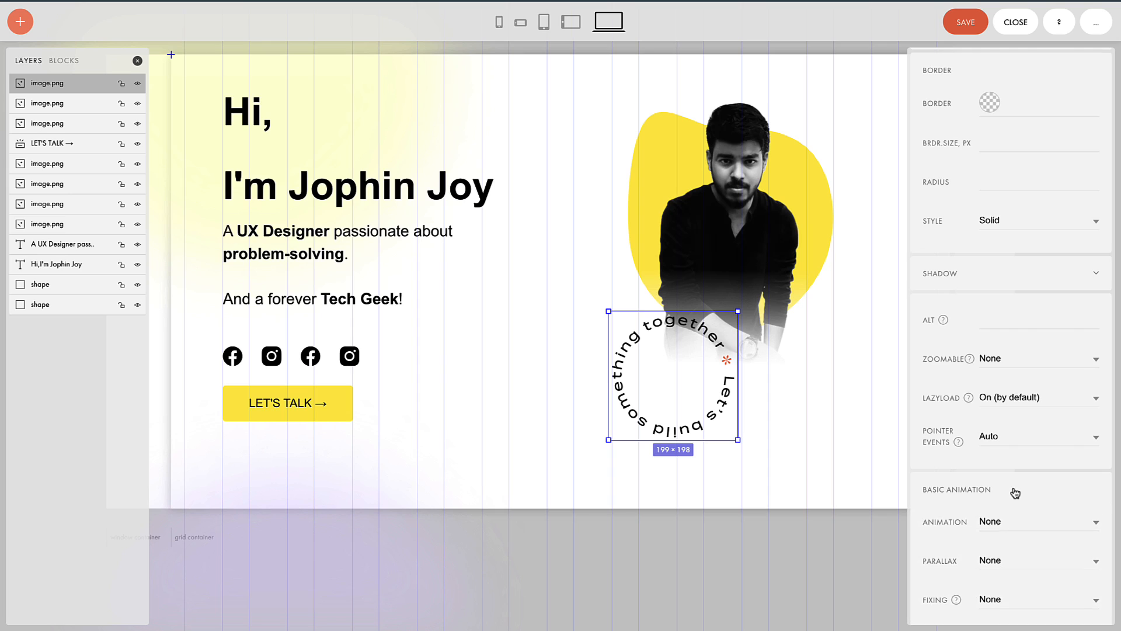
{"action": "scroll", "coordinate": [1013, 491], "scroll_direction": "down", "scroll_amount": 3}
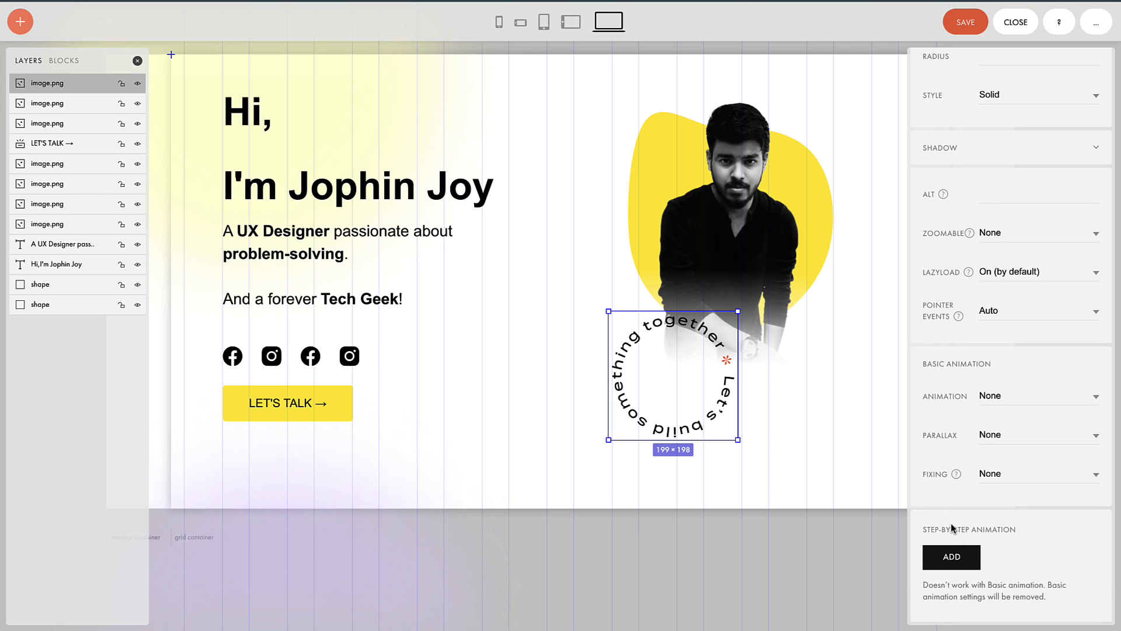
{"action": "left_click", "coordinate": [952, 558]}
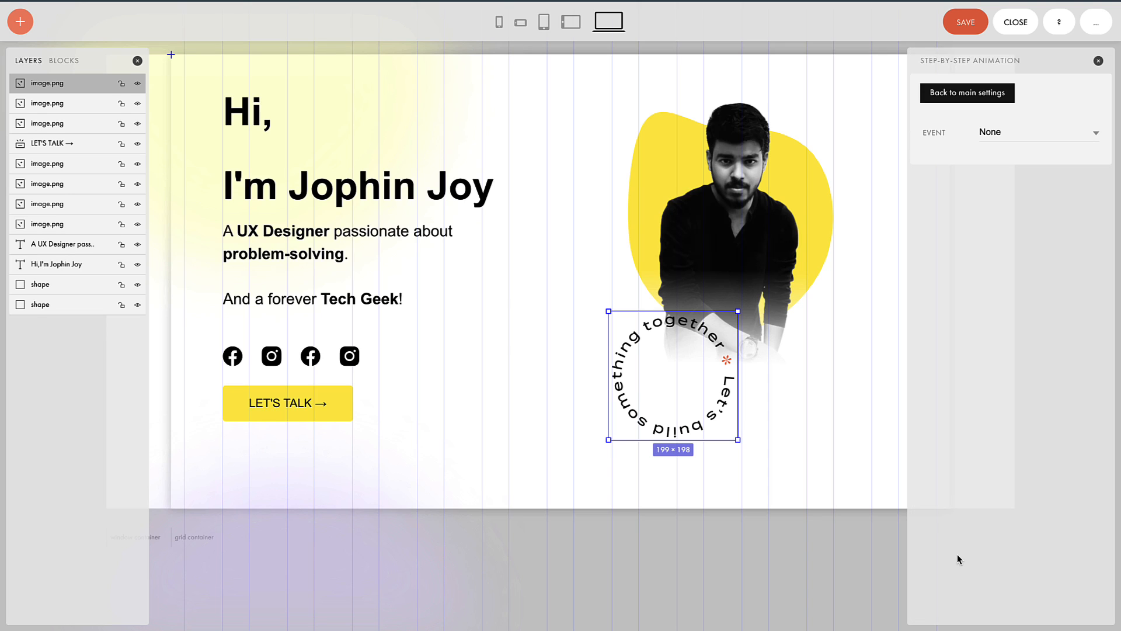
{"action": "left_click", "coordinate": [993, 140]}
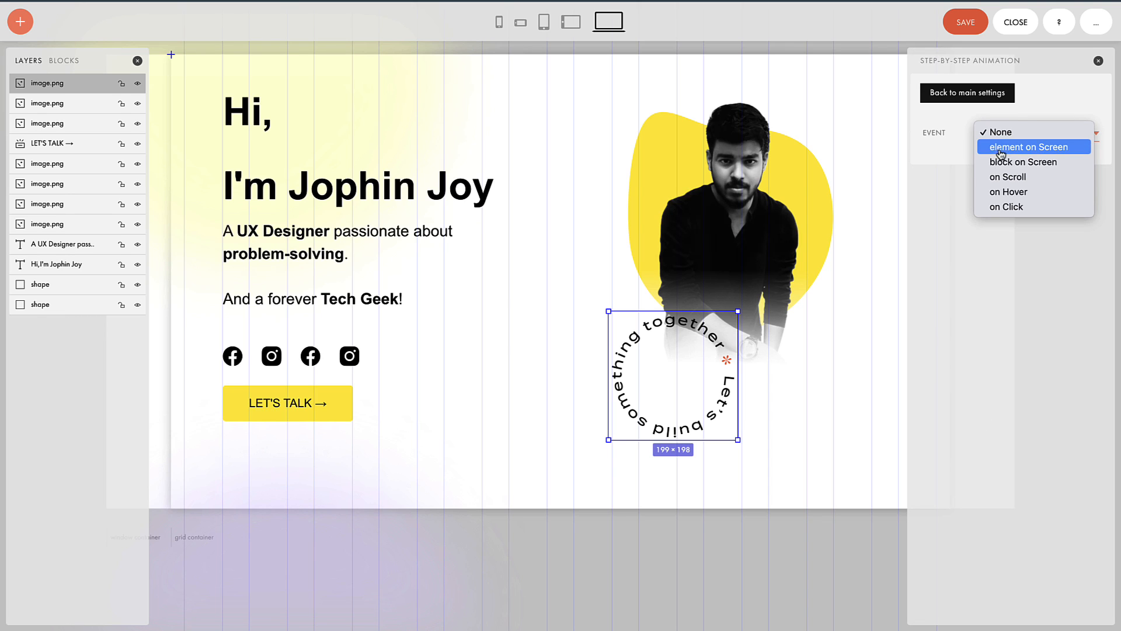
{"action": "left_click", "coordinate": [1003, 150]}
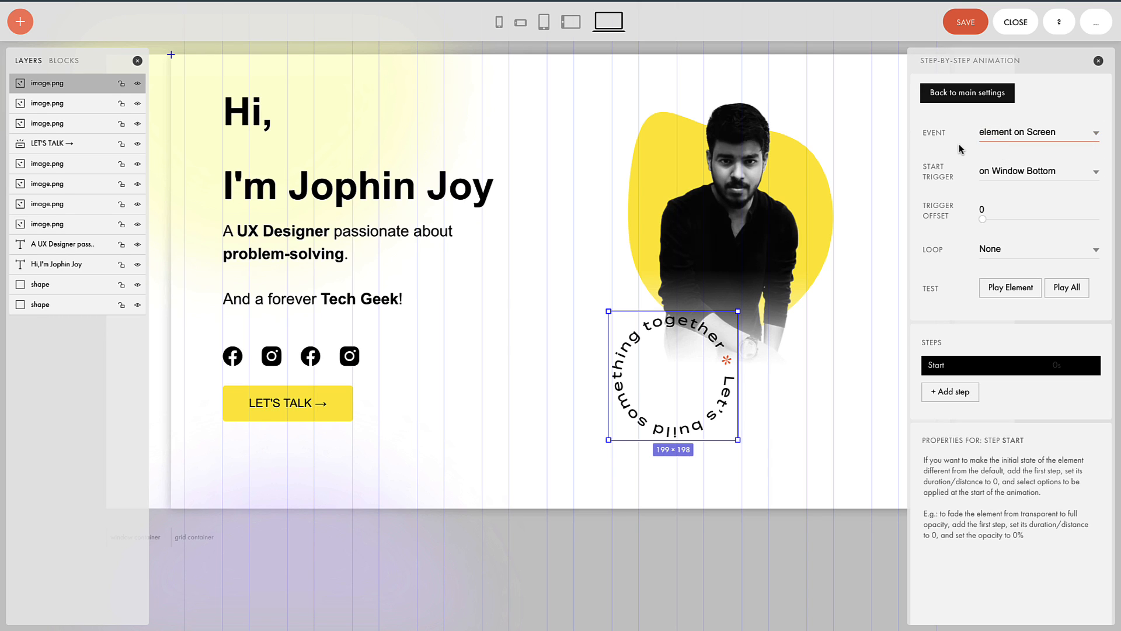
{"action": "left_click", "coordinate": [1017, 130]}
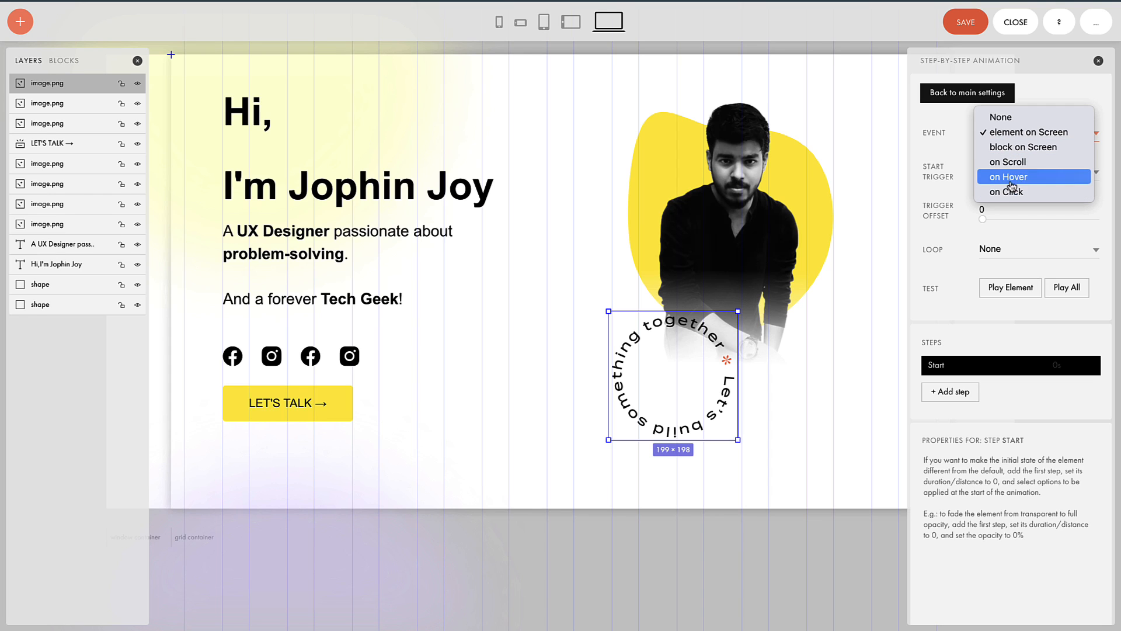
{"action": "left_click", "coordinate": [1008, 118]}
{"action": "left_click", "coordinate": [1011, 132]}
{"action": "left_click", "coordinate": [1011, 156]}
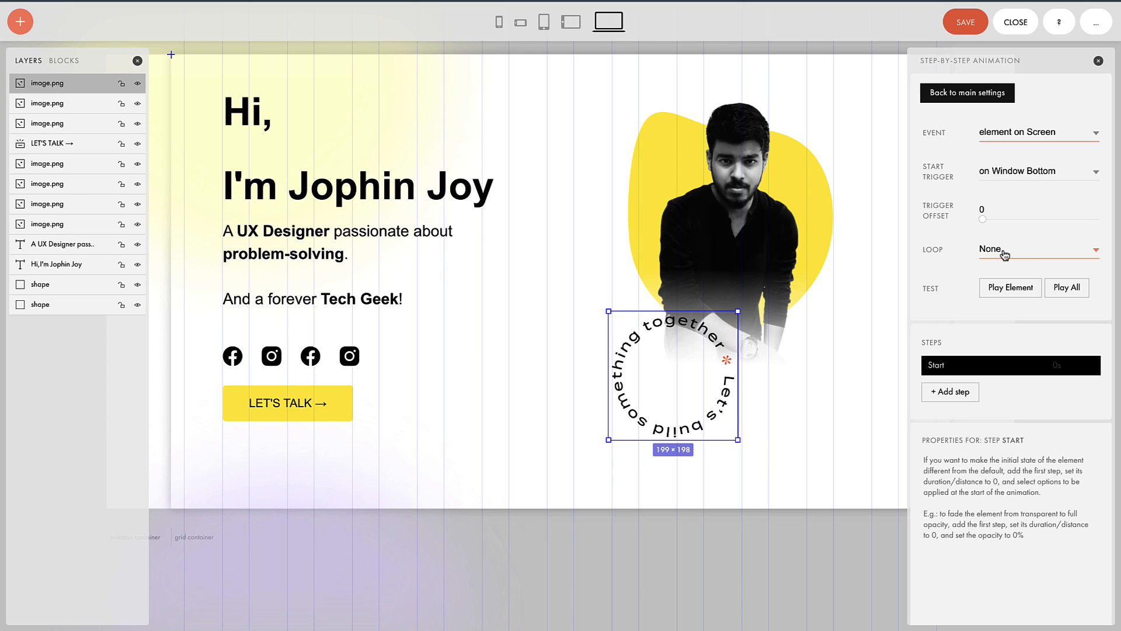
{"action": "left_click", "coordinate": [1020, 252]}
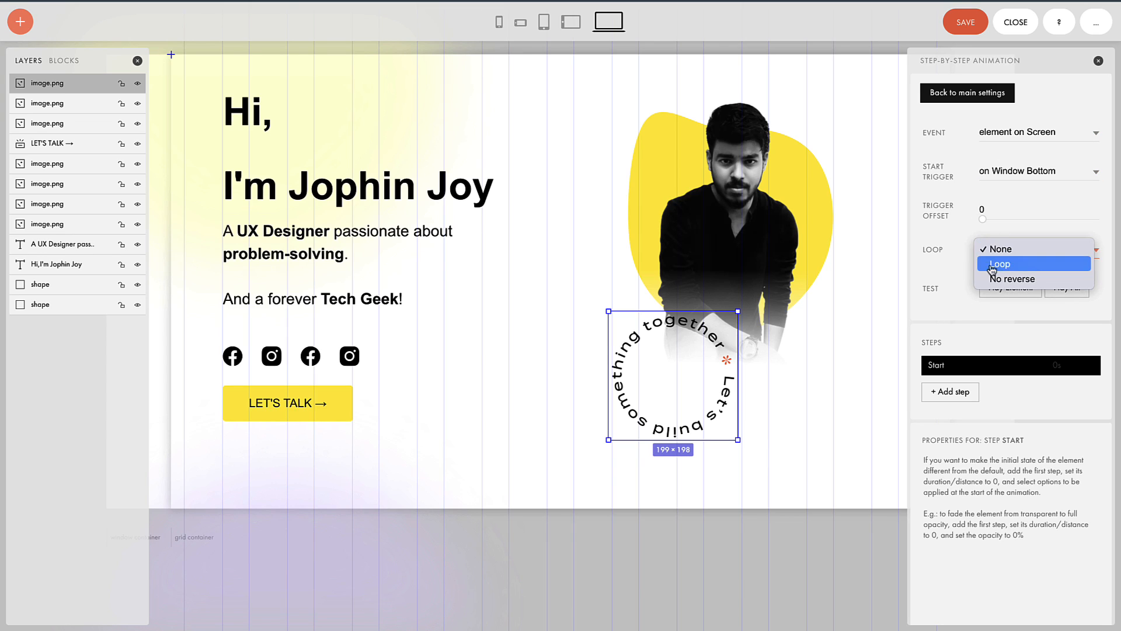
{"action": "left_click", "coordinate": [1014, 265]}
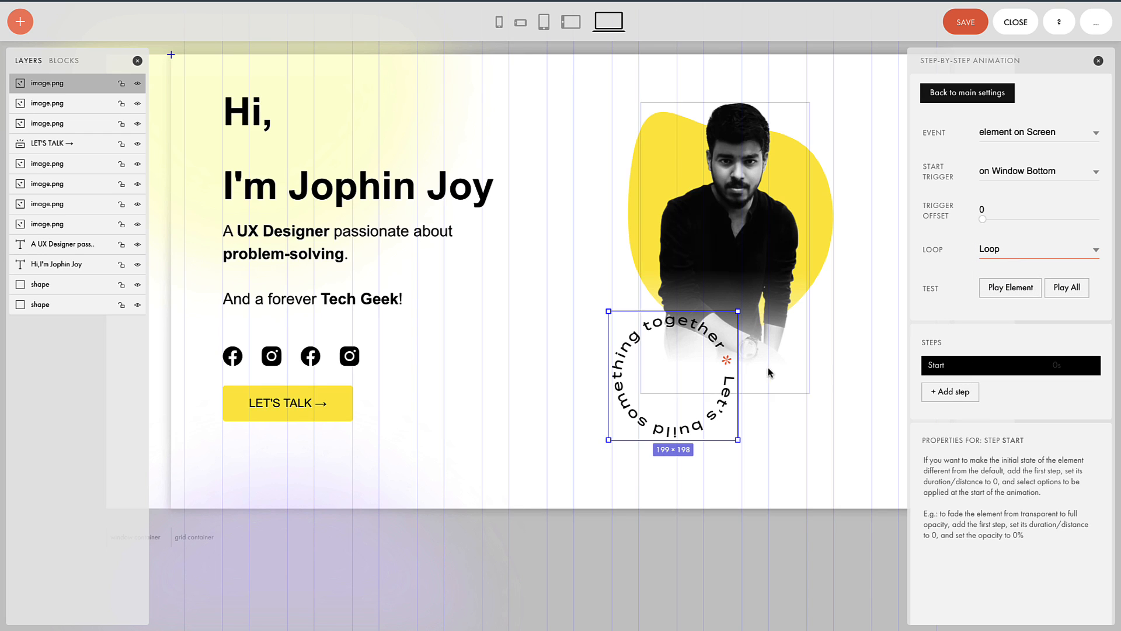
Step: Add a Rotate 360 animation step lasting 5 seconds, preview it, then save and close
{"action": "left_click", "coordinate": [940, 392]}
{"action": "scroll", "coordinate": [969, 456], "scroll_direction": "down", "scroll_amount": 3}
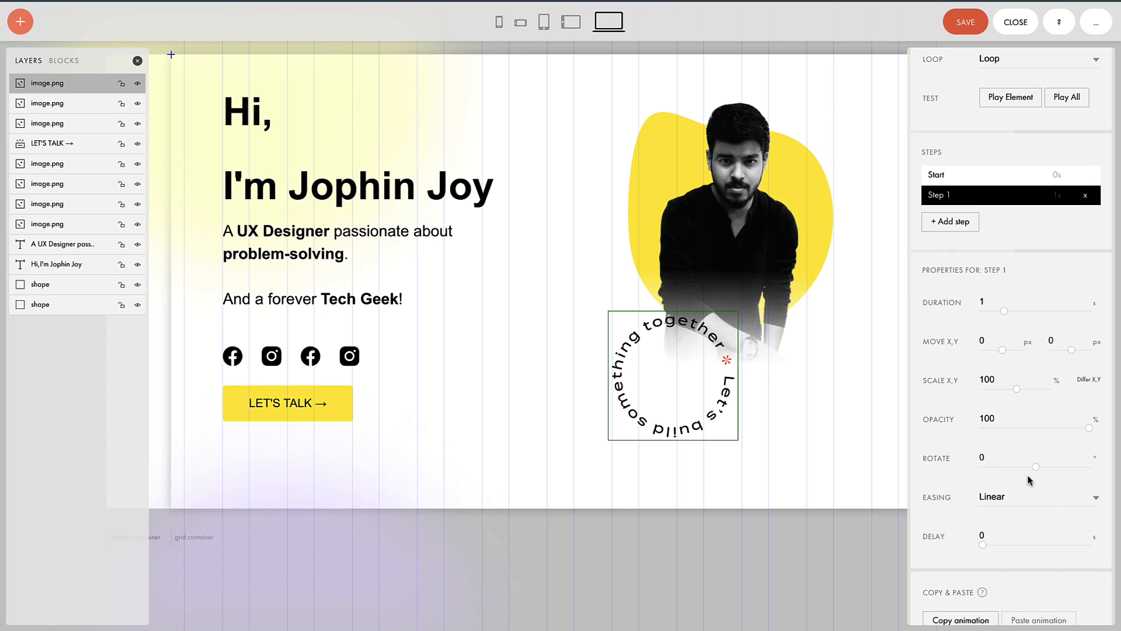
{"action": "left_click_drag", "start_coordinate": [1036, 466], "coordinate": [1110, 468]}
{"action": "scroll", "coordinate": [981, 338], "scroll_direction": "up", "scroll_amount": 1}
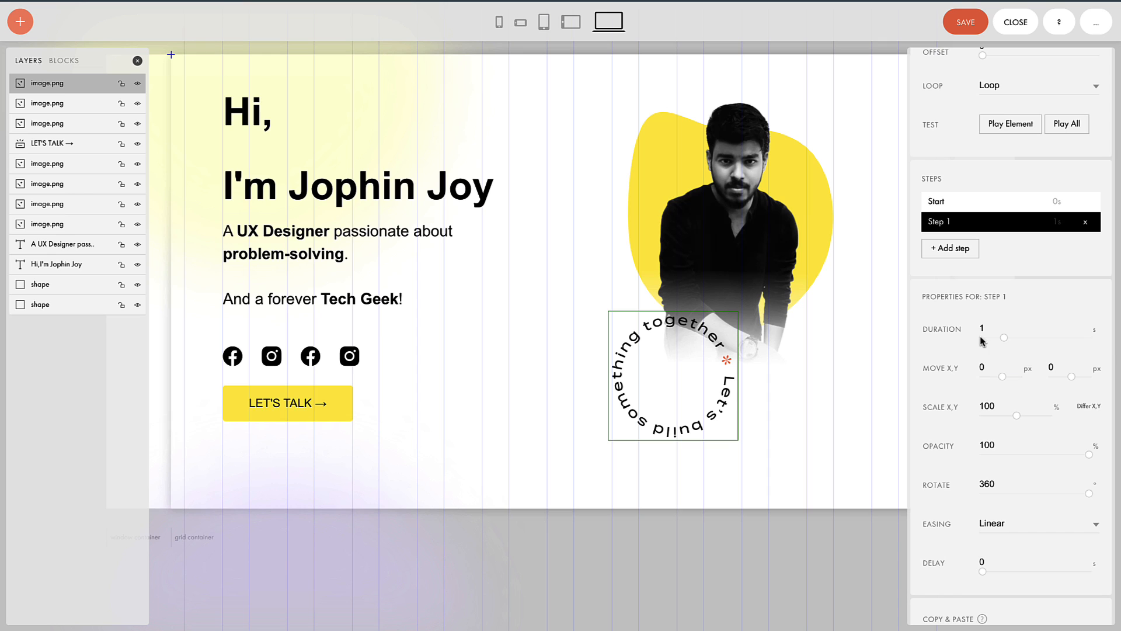
{"action": "left_click", "coordinate": [1010, 125]}
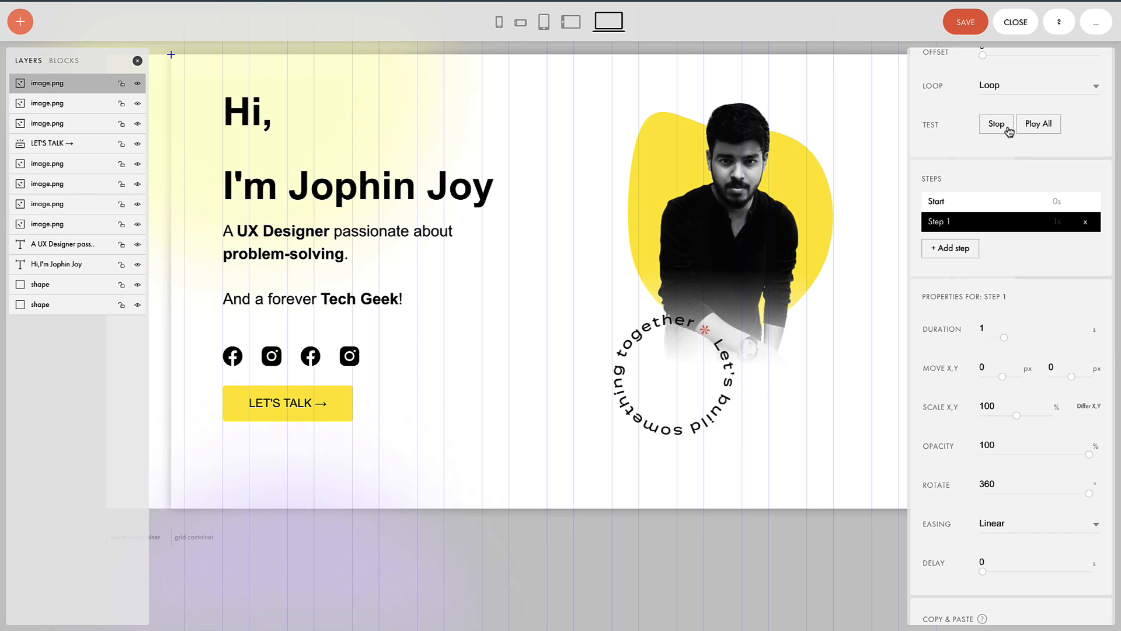
{"action": "left_click", "coordinate": [997, 124]}
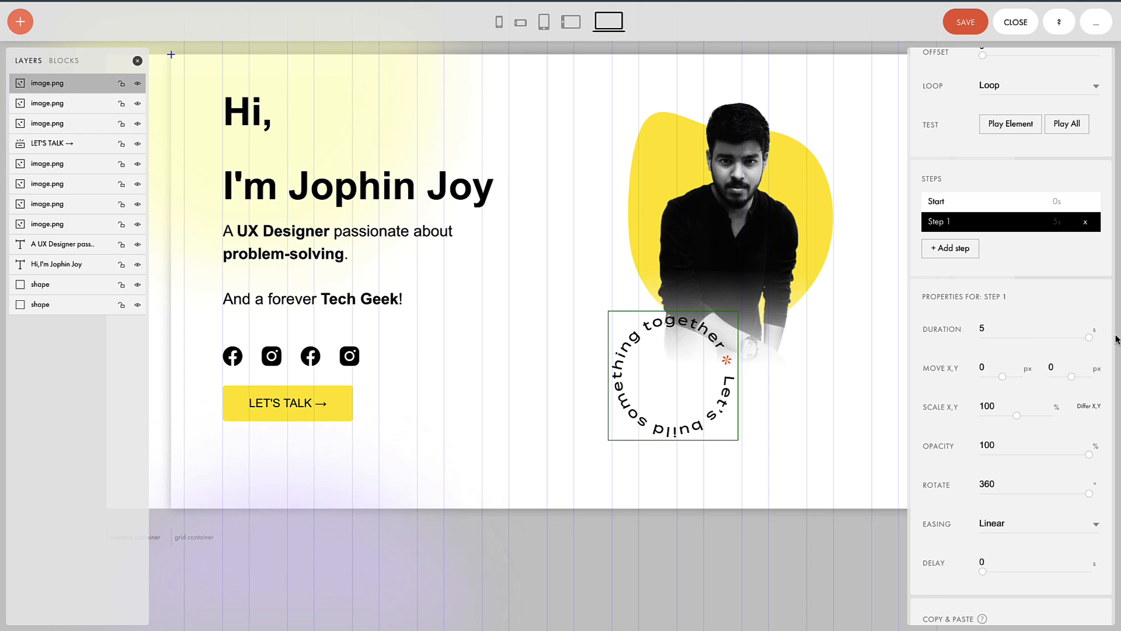
{"action": "left_click", "coordinate": [1013, 128]}
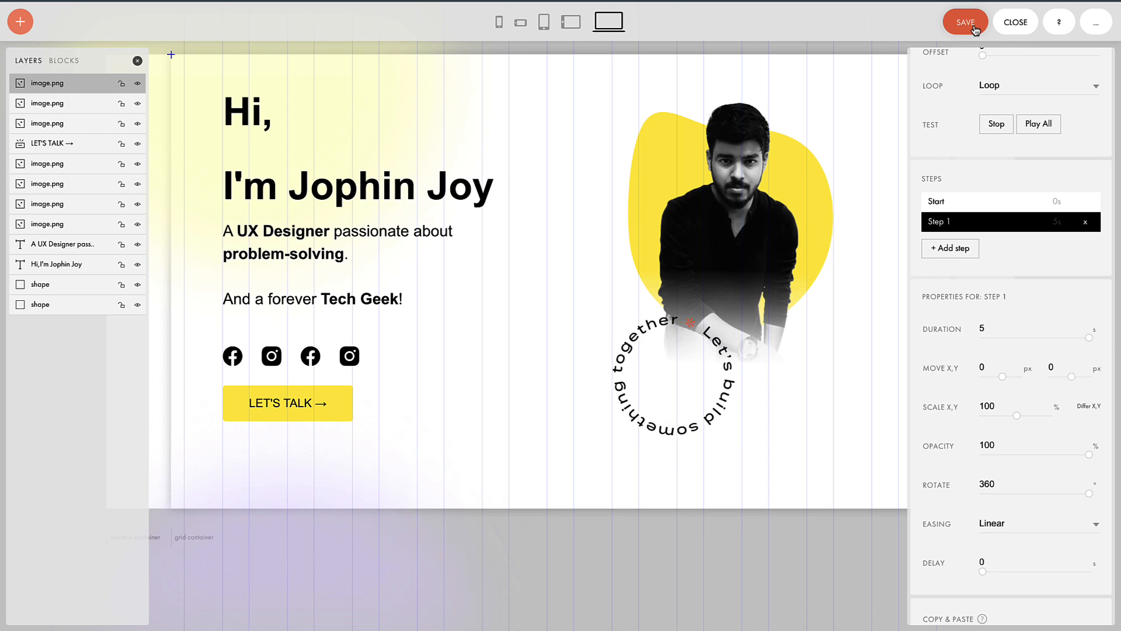
{"action": "left_click", "coordinate": [982, 29]}
{"action": "left_click", "coordinate": [1015, 25]}
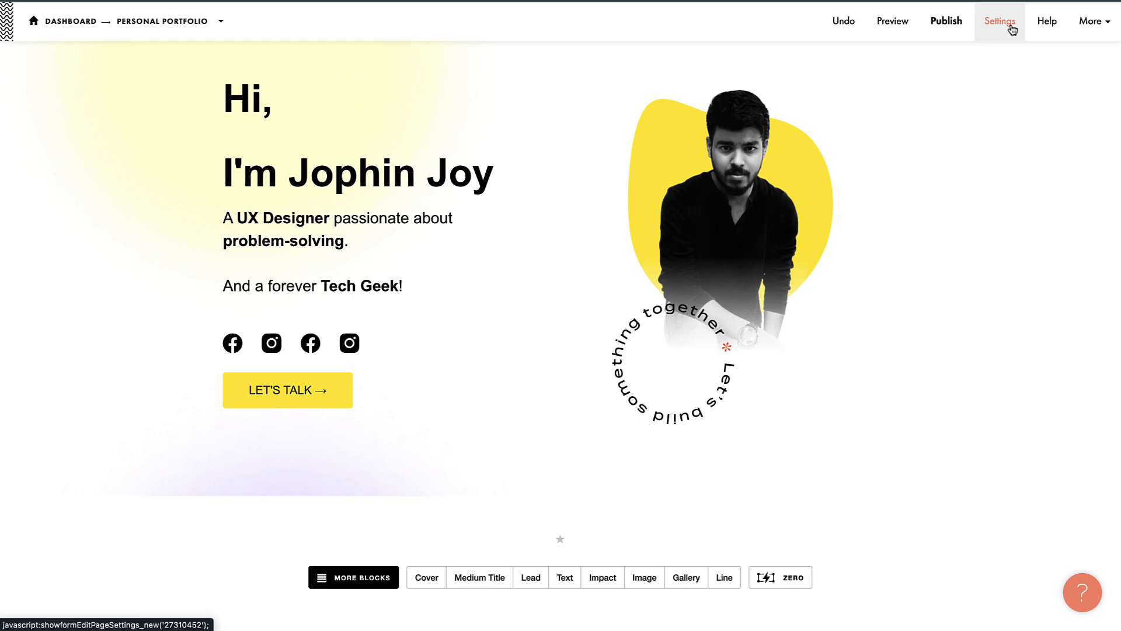
Step: Add the HW303 How It Works block with four icon steps below the hero
{"action": "left_click", "coordinate": [879, 33]}
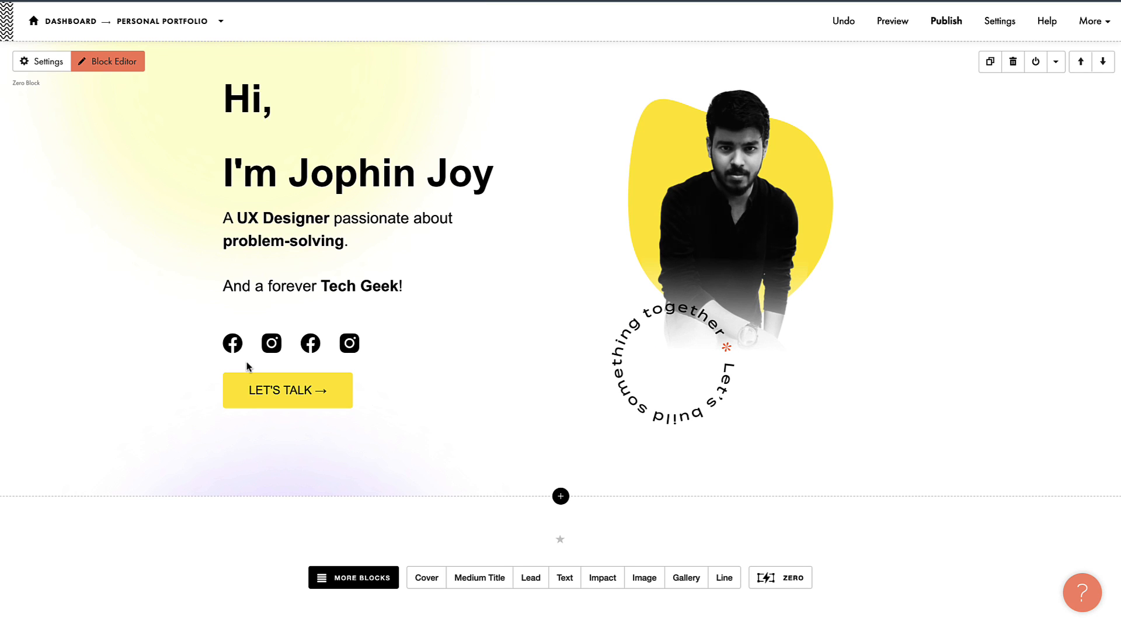
{"action": "scroll", "coordinate": [370, 489], "scroll_direction": "down", "scroll_amount": 1}
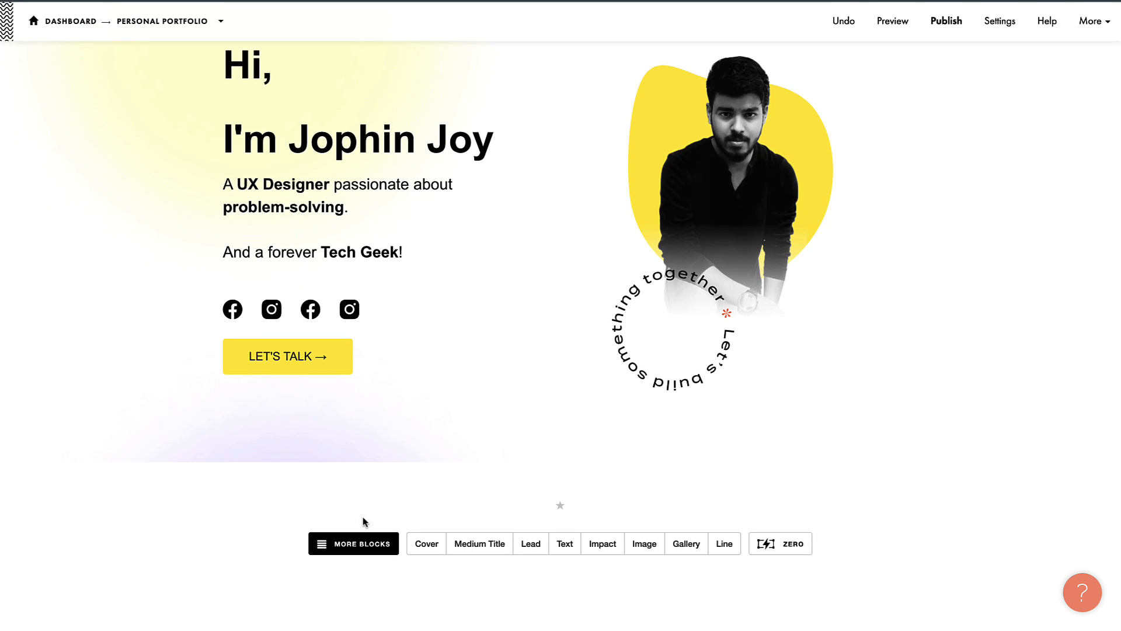
{"action": "left_click", "coordinate": [349, 546]}
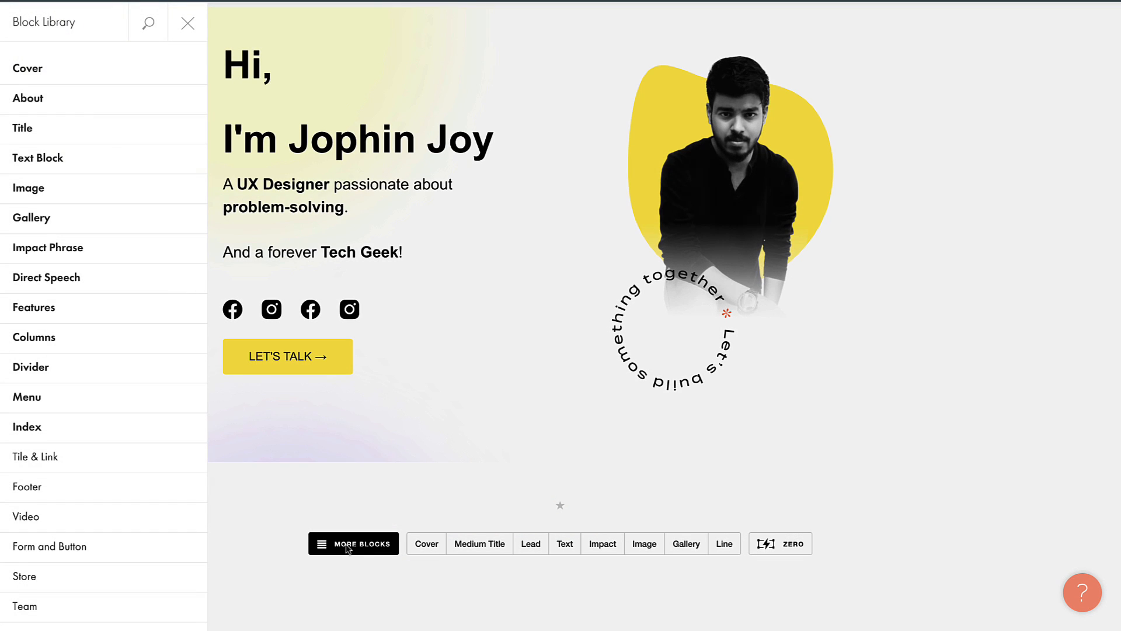
{"action": "scroll", "coordinate": [78, 375], "scroll_direction": "down", "scroll_amount": 3}
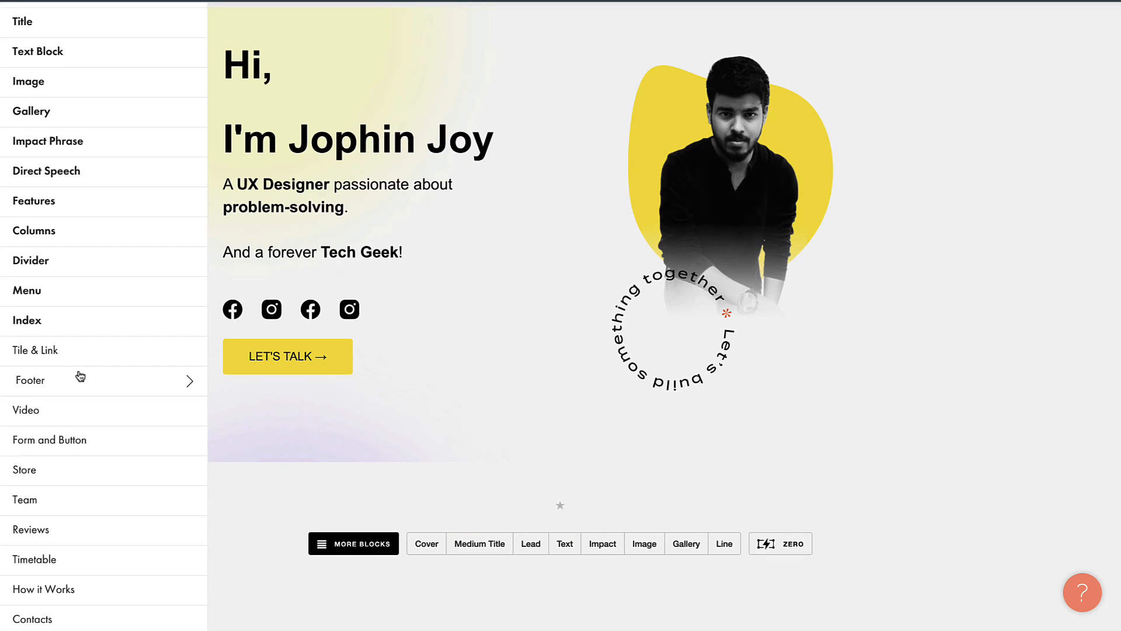
{"action": "scroll", "coordinate": [81, 376], "scroll_direction": "down", "scroll_amount": 1}
{"action": "scroll", "coordinate": [81, 374], "scroll_direction": "down", "scroll_amount": 1}
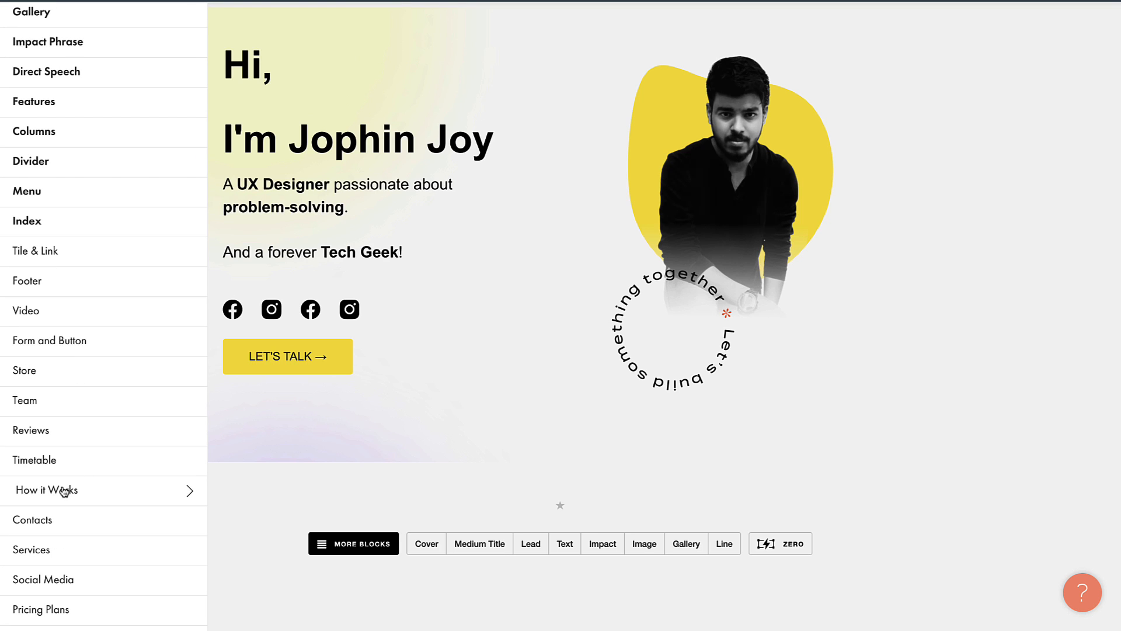
{"action": "left_click", "coordinate": [64, 491]}
{"action": "left_click", "coordinate": [273, 220]}
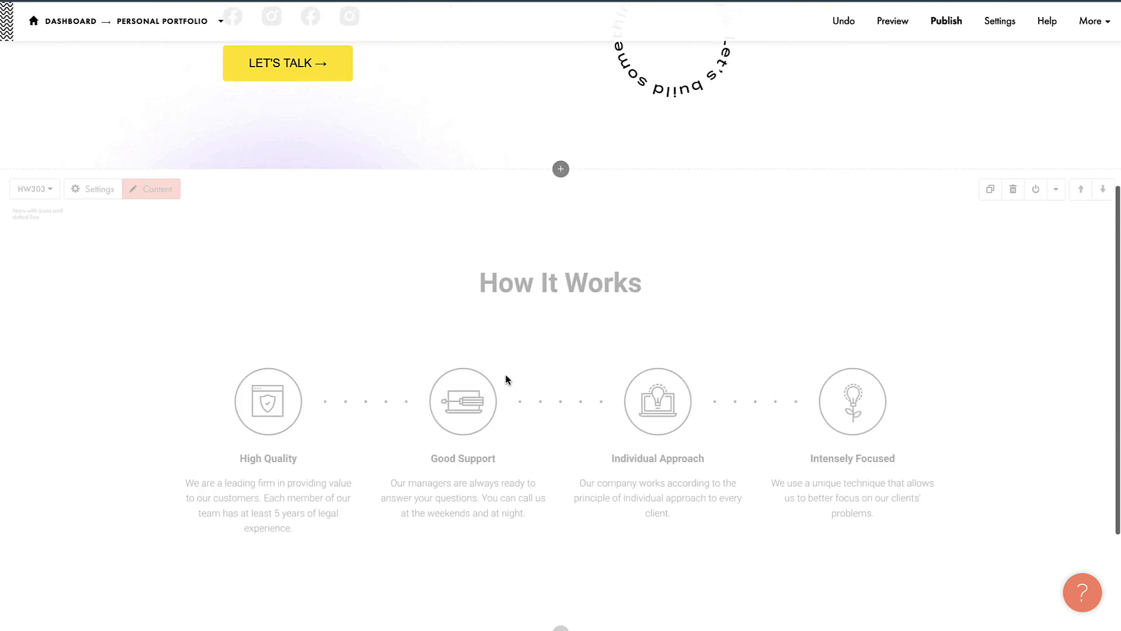
Step: Retitle the How It Works heading 'UX Process' and begin renaming the step titles
{"action": "left_click", "coordinate": [543, 179]}
{"action": "type", "text": "UX Process"}
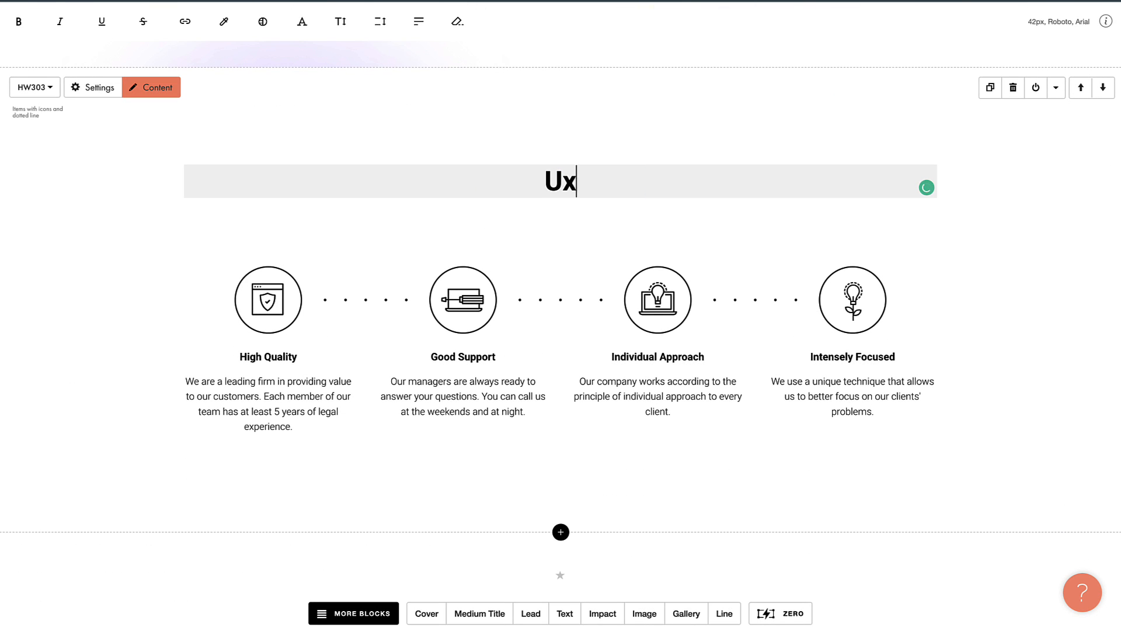
{"action": "left_click", "coordinate": [267, 363]}
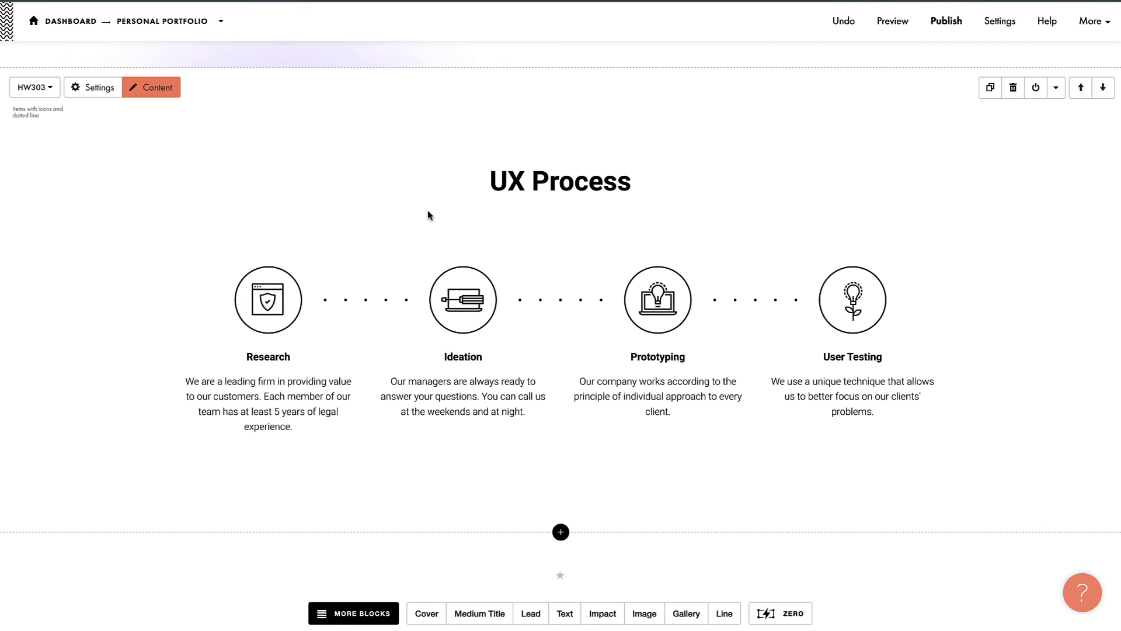
{"action": "scroll", "coordinate": [538, 344], "scroll_direction": "down", "scroll_amount": 2}
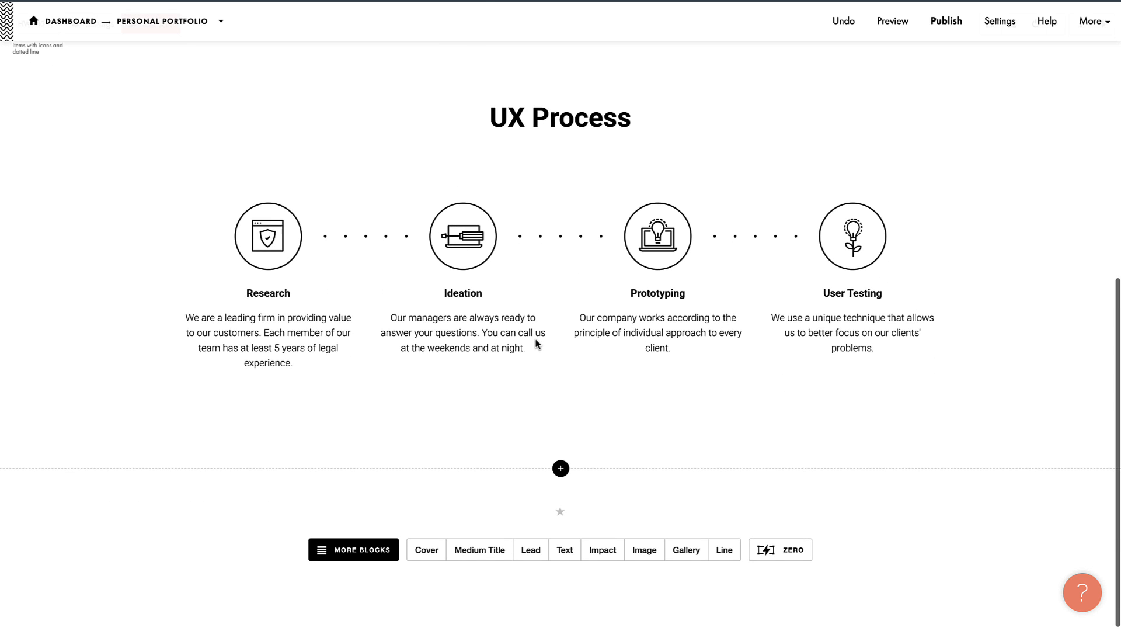
Step: Add the Services SV101 two-column image list block and title it 'Projects'
{"action": "left_click", "coordinate": [354, 548]}
{"action": "scroll", "coordinate": [82, 350], "scroll_direction": "down", "scroll_amount": 2}
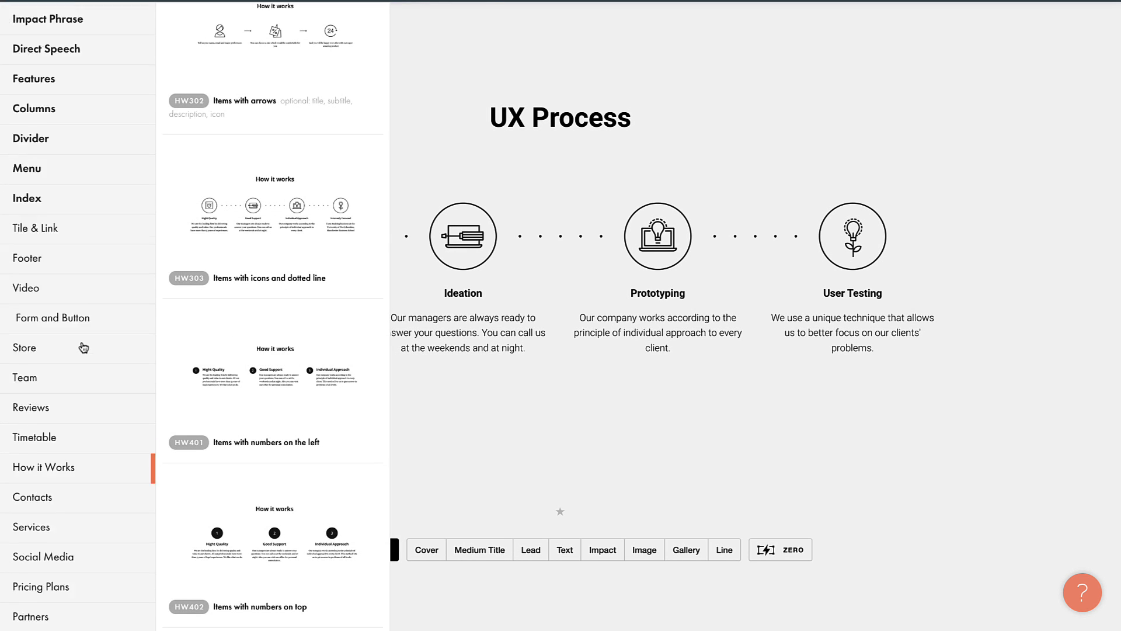
{"action": "left_click", "coordinate": [48, 480]}
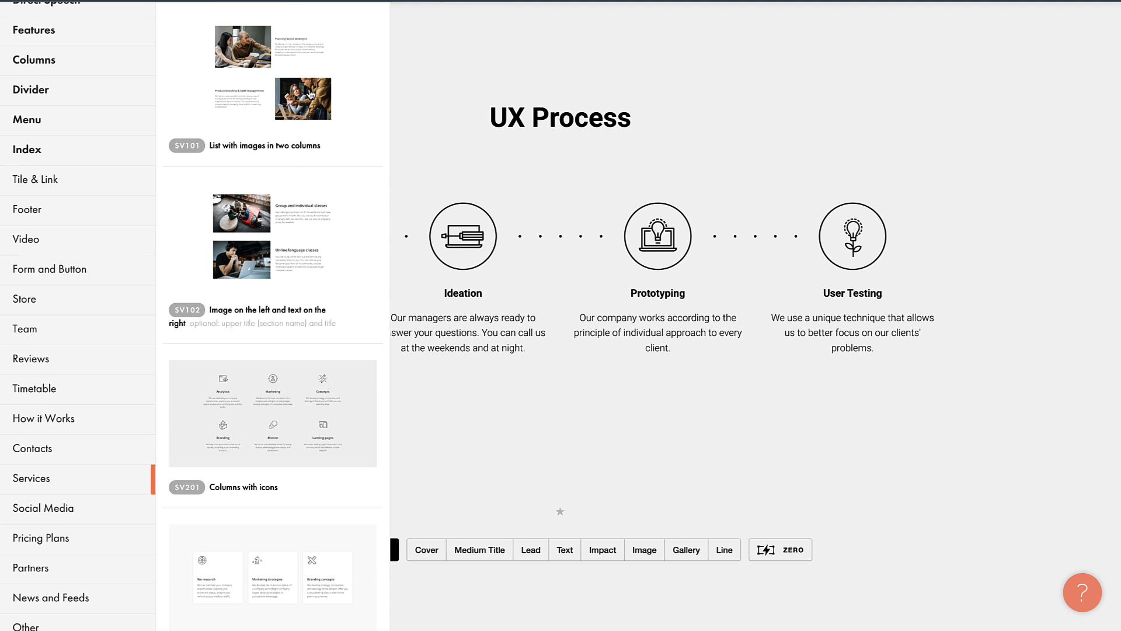
{"action": "left_click", "coordinate": [273, 94]}
{"action": "triple_click", "coordinate": [561, 176]}
{"action": "type", "text": "P"}
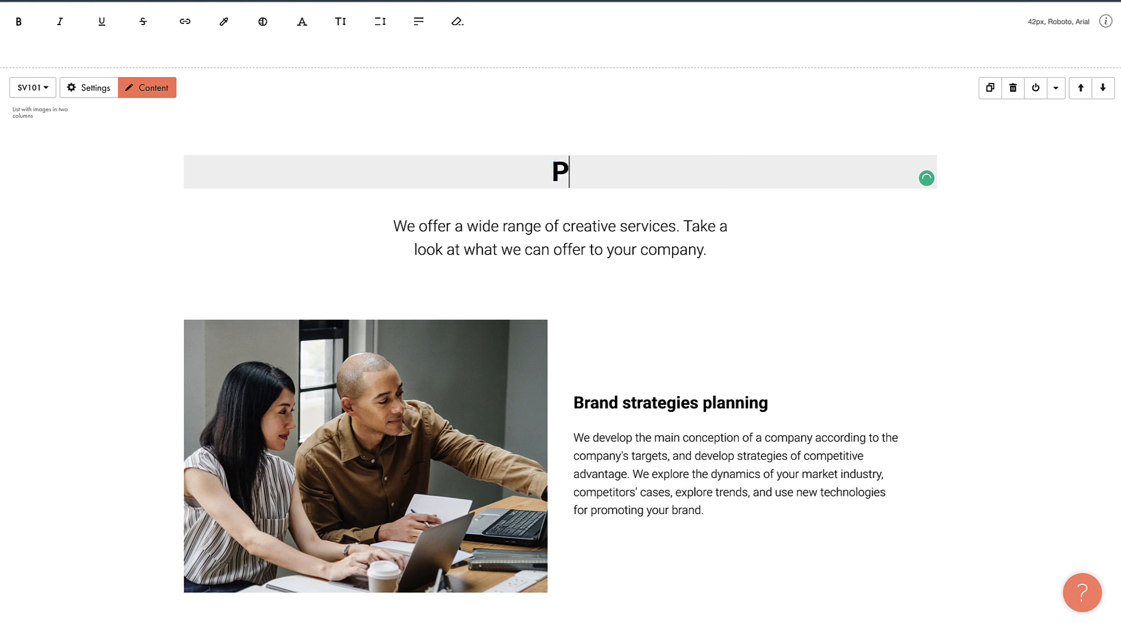
{"action": "type", "text": "rojects"}
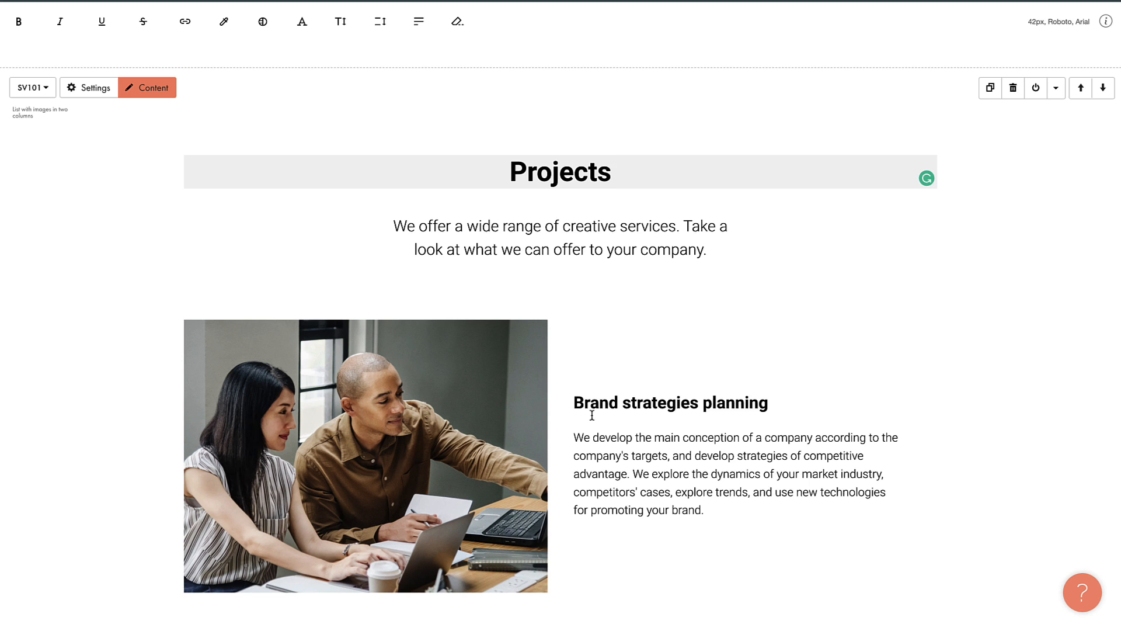
Step: Rename the list item headings to Project #1, Project #2 and Project #3
{"action": "triple_click", "coordinate": [596, 403]}
{"action": "type", "text": "Project #1"}
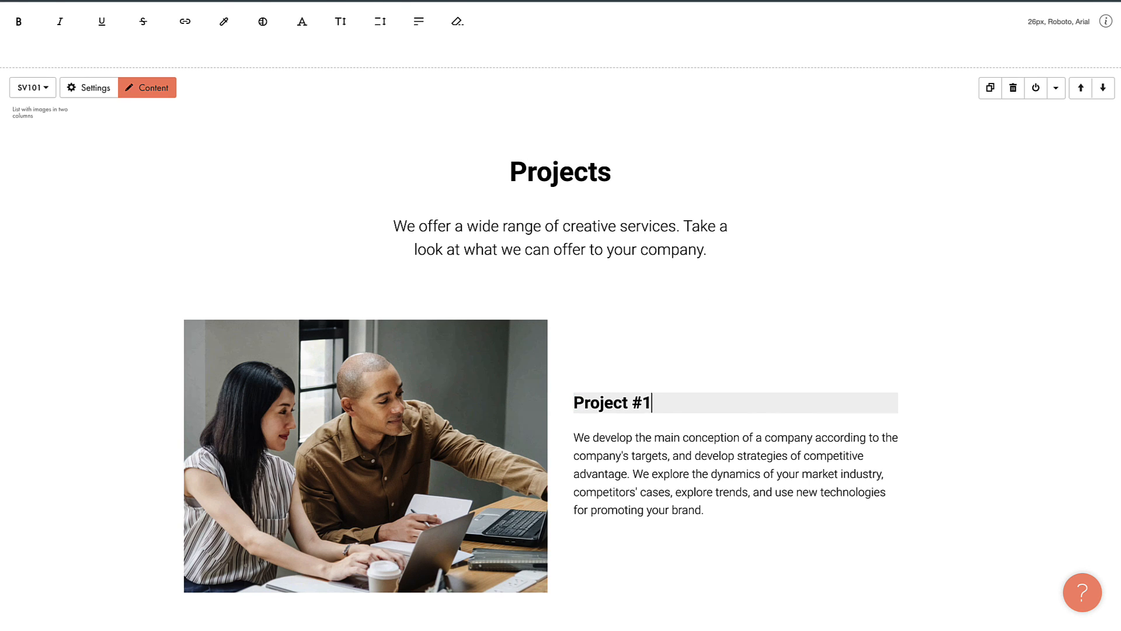
{"action": "scroll", "coordinate": [570, 413], "scroll_direction": "down", "scroll_amount": 5}
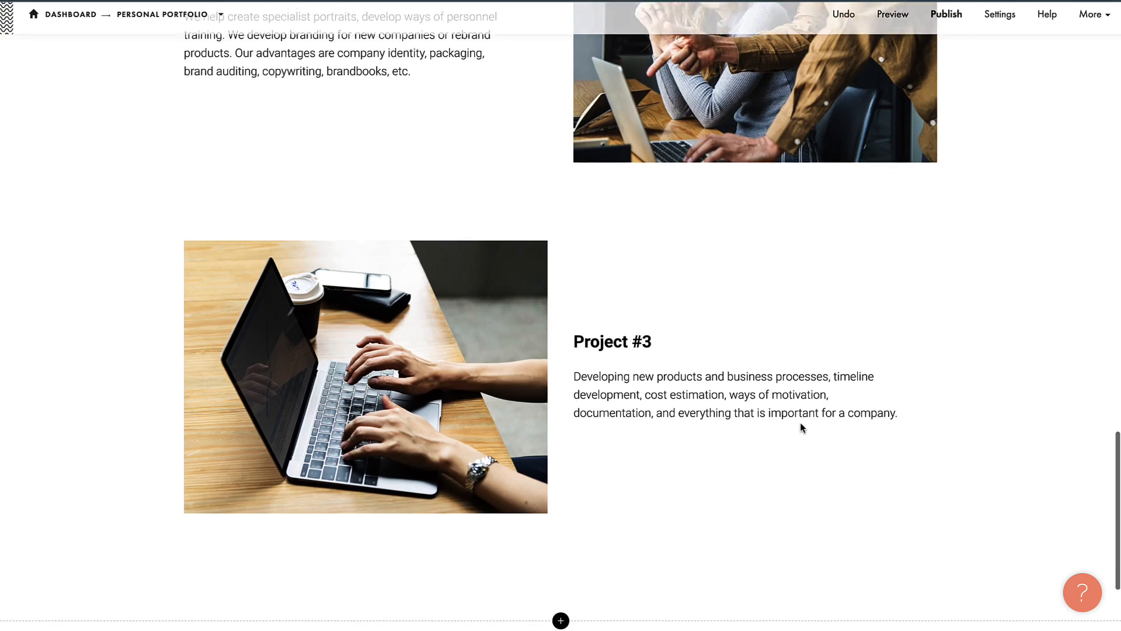
{"action": "scroll", "coordinate": [800, 422], "scroll_direction": "up", "scroll_amount": 8}
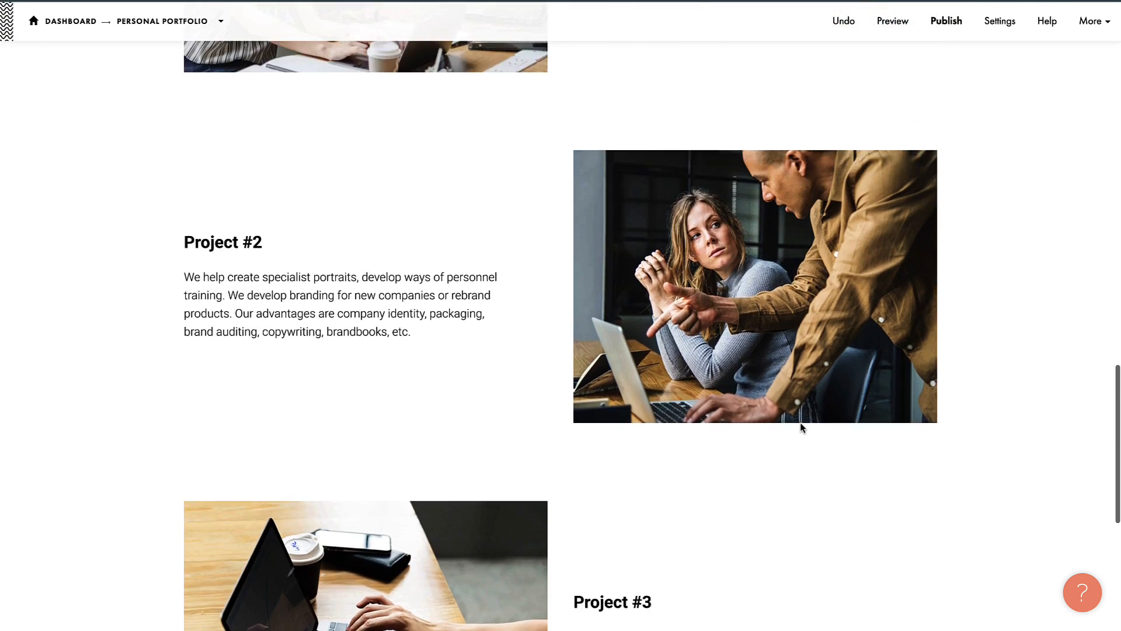
{"action": "scroll", "coordinate": [800, 422], "scroll_direction": "up", "scroll_amount": 3}
{"action": "left_click", "coordinate": [425, 267]}
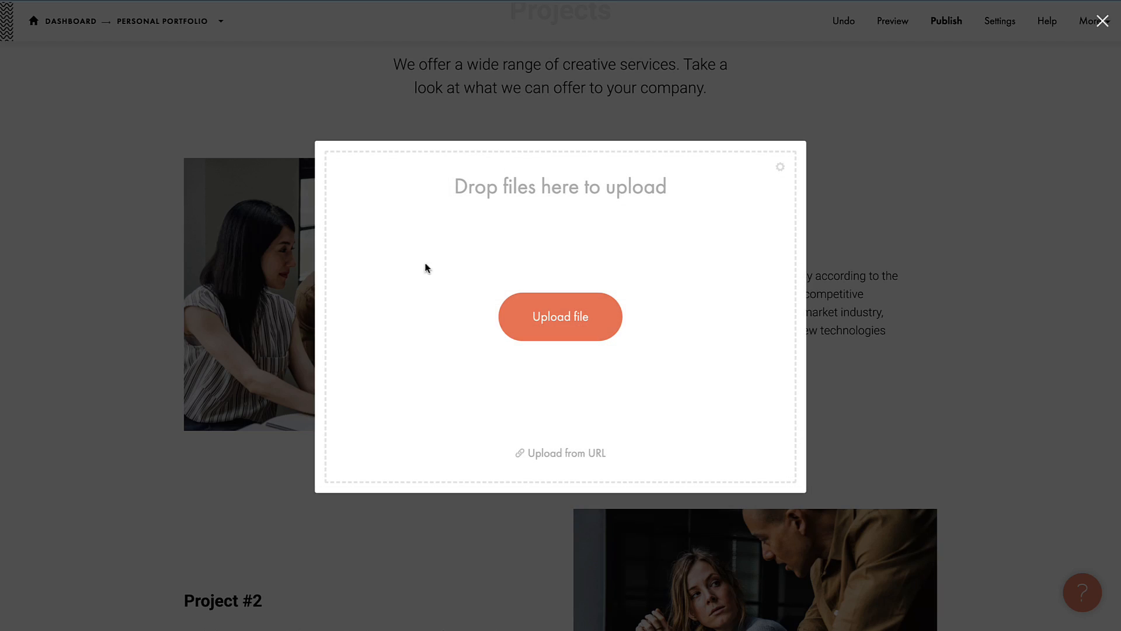
{"action": "left_click", "coordinate": [863, 164]}
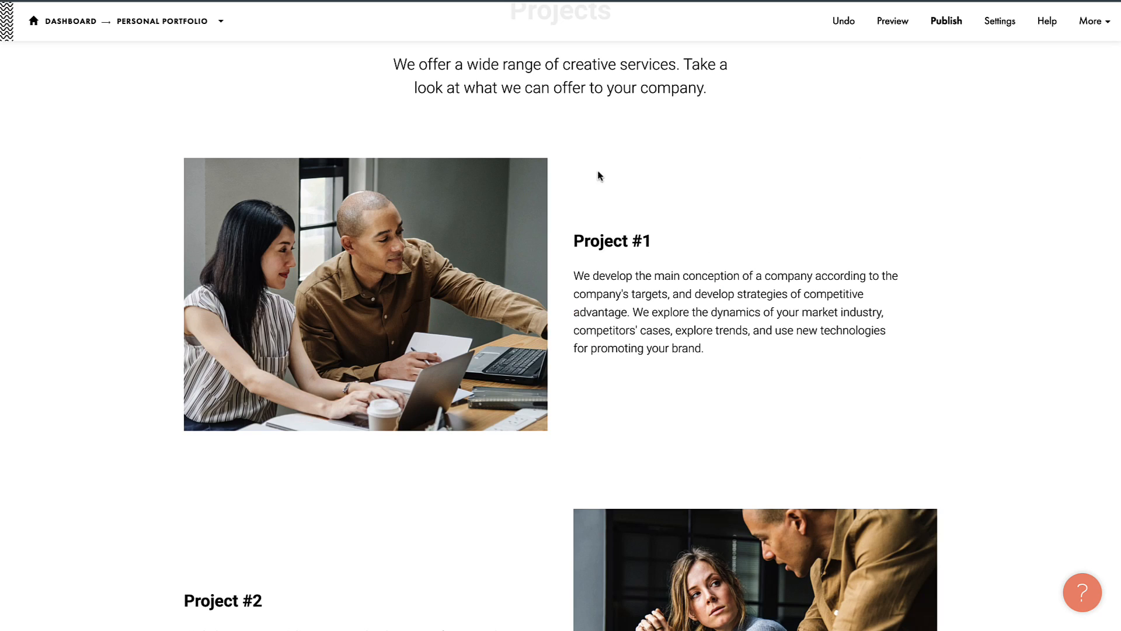
{"action": "scroll", "coordinate": [625, 345], "scroll_direction": "down", "scroll_amount": 2}
{"action": "scroll", "coordinate": [700, 283], "scroll_direction": "down", "scroll_amount": 10}
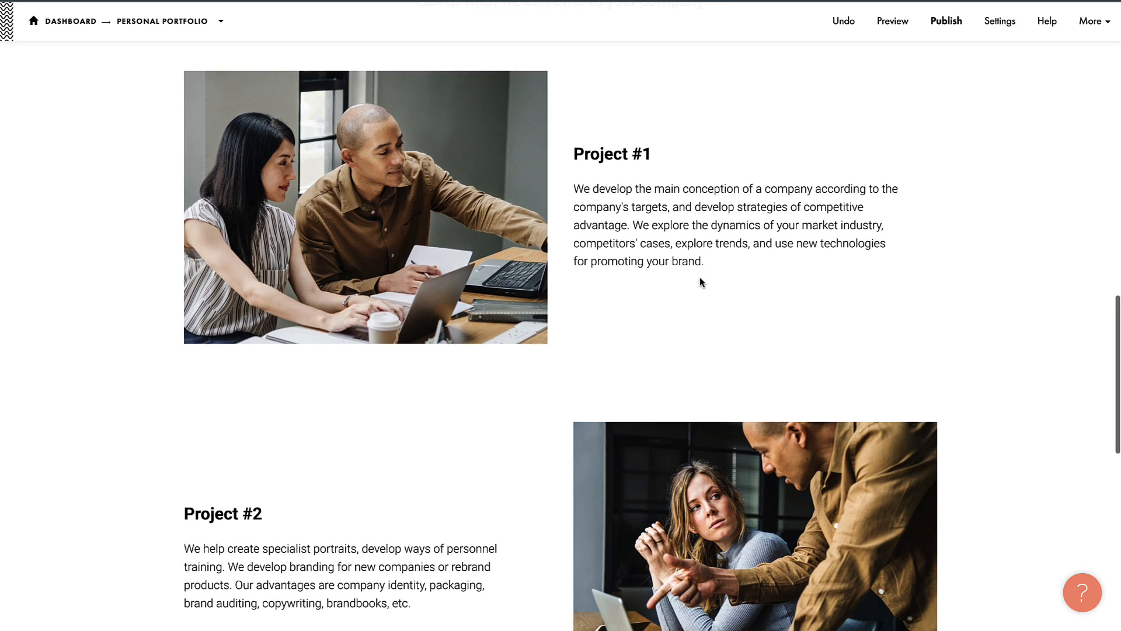
{"action": "scroll", "coordinate": [701, 279], "scroll_direction": "up", "scroll_amount": 10}
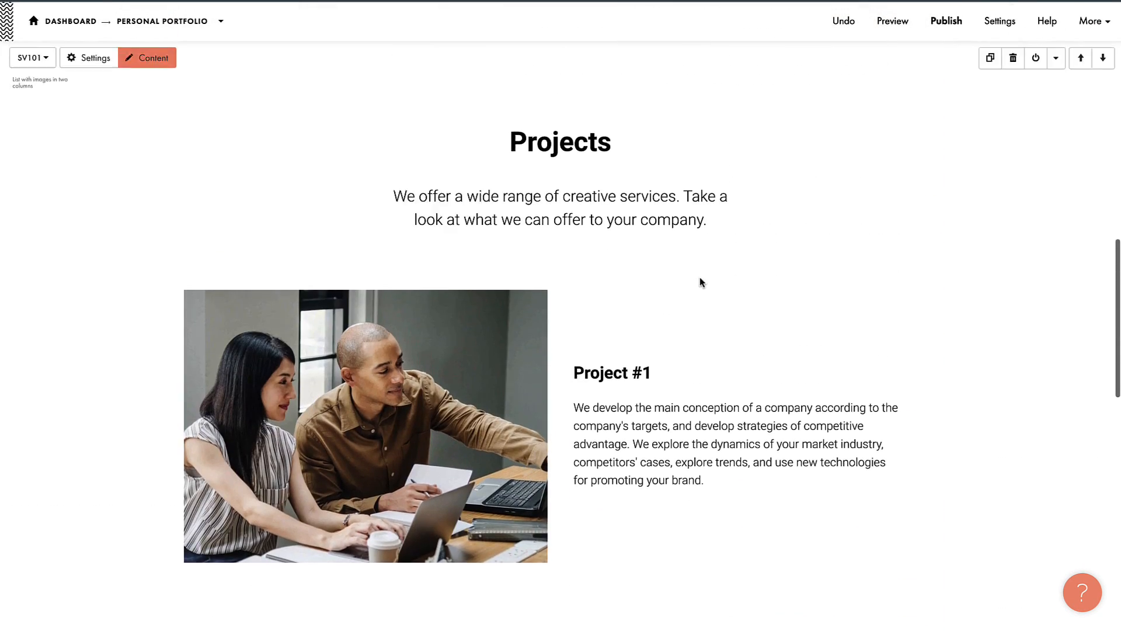
{"action": "scroll", "coordinate": [700, 279], "scroll_direction": "down", "scroll_amount": 10}
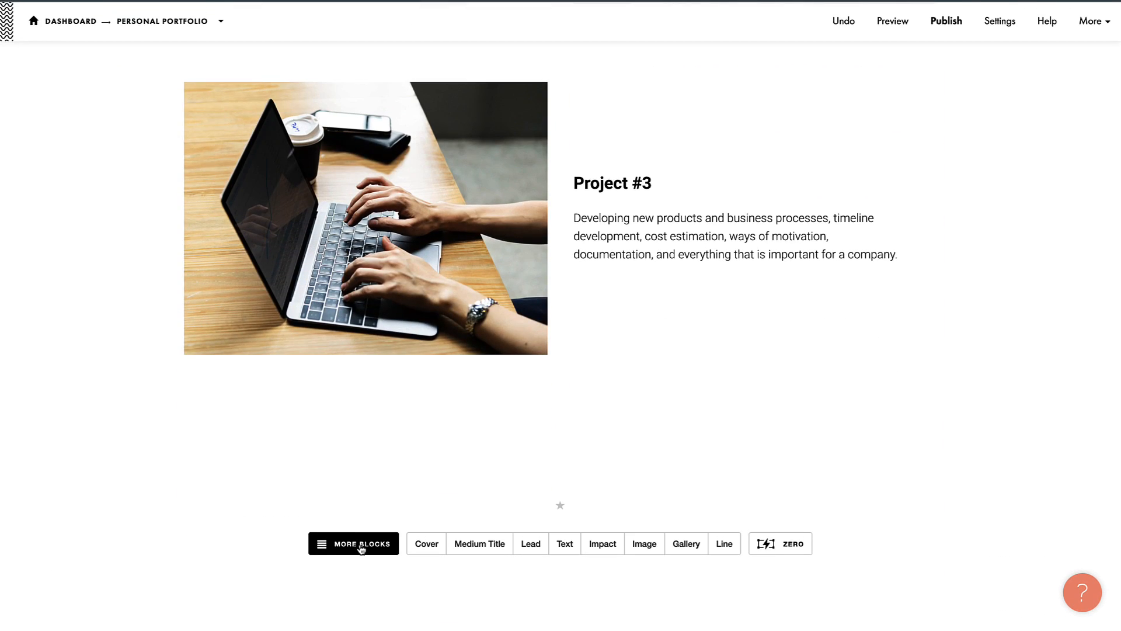
Step: Add the FT203 footer with social icons and a Back to top link
{"action": "left_click", "coordinate": [361, 547]}
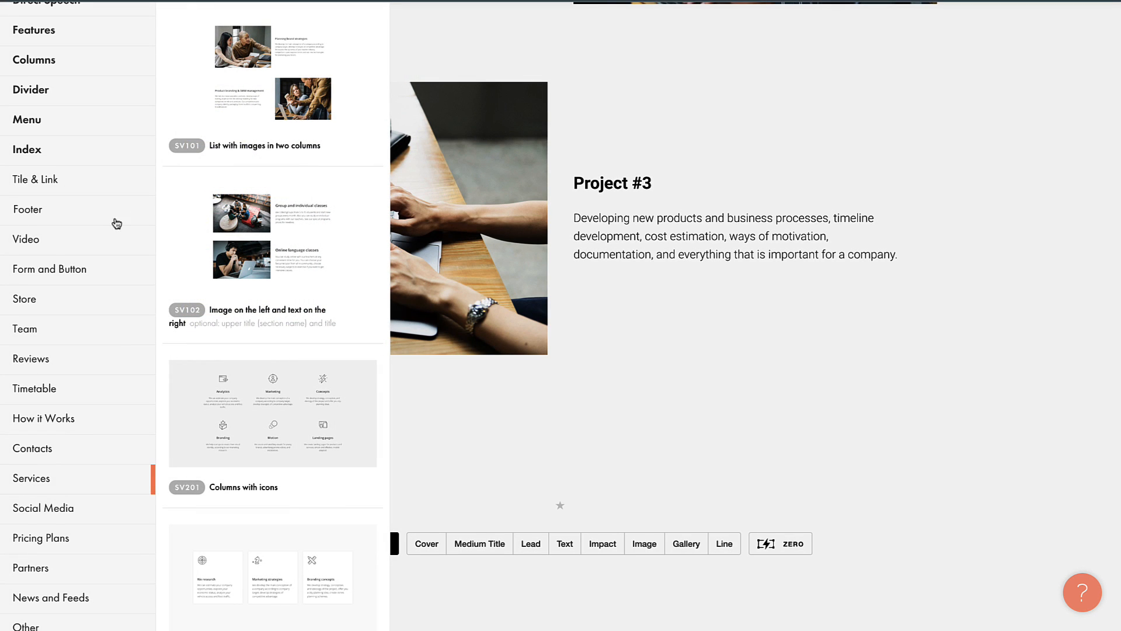
{"action": "left_click", "coordinate": [30, 211]}
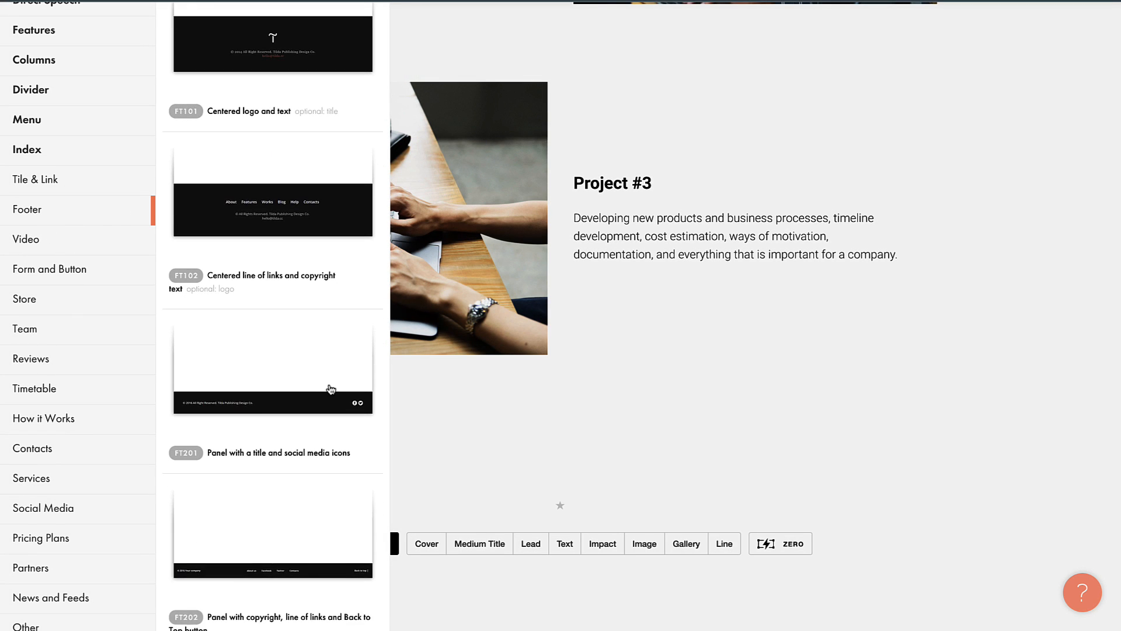
{"action": "scroll", "coordinate": [331, 390], "scroll_direction": "down", "scroll_amount": 4}
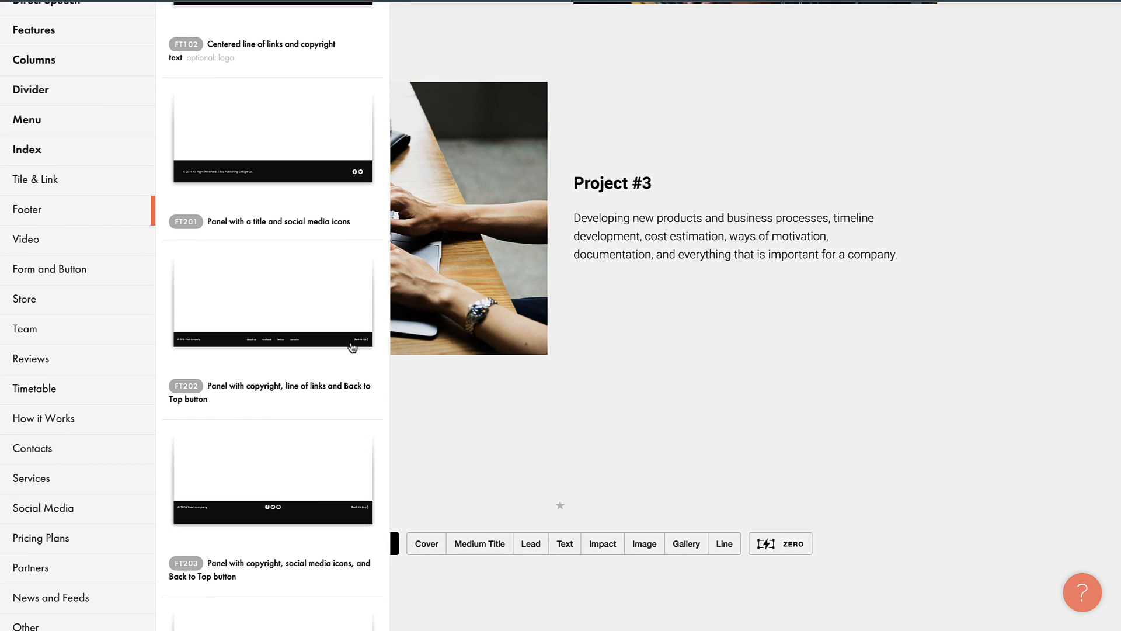
{"action": "left_click", "coordinate": [247, 519]}
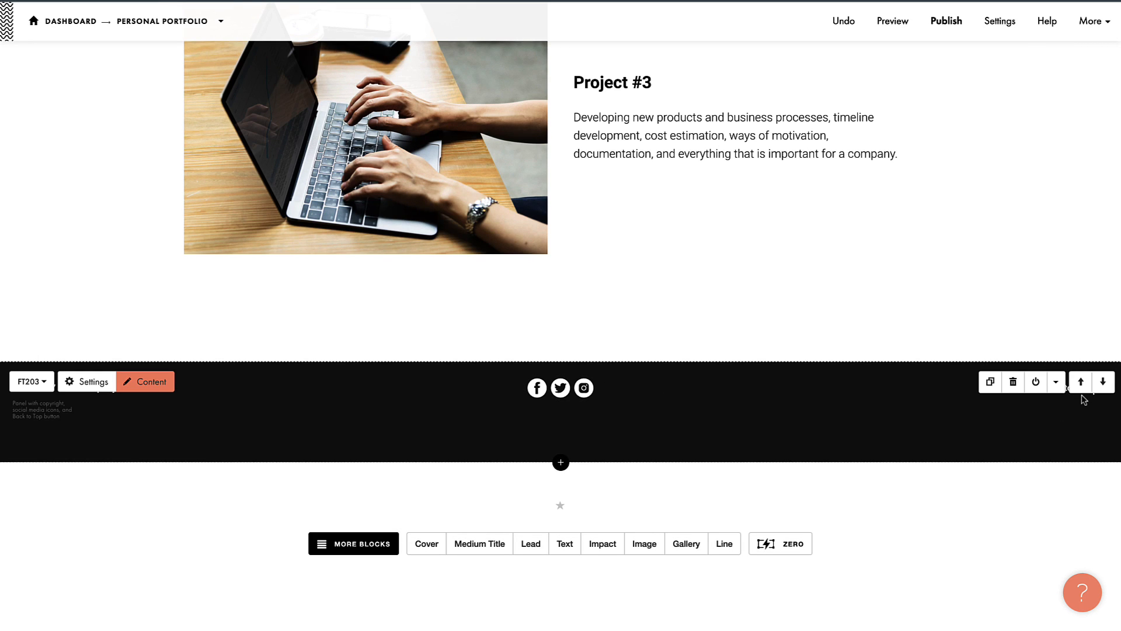
Step: Set the footer's background to yellow in its settings and save
{"action": "left_click", "coordinate": [84, 383]}
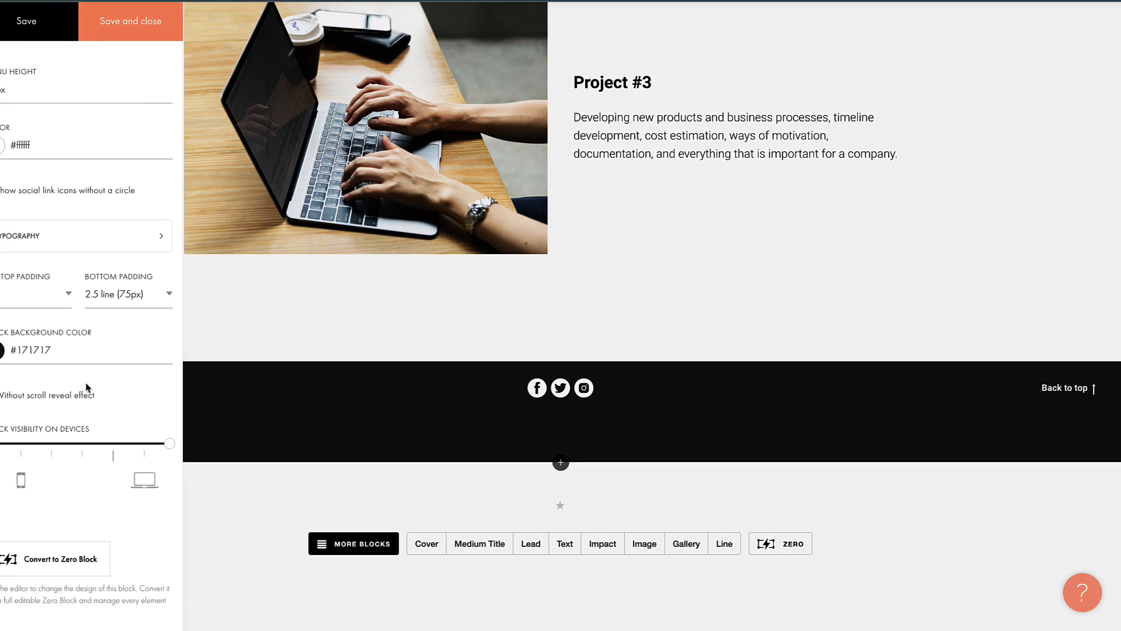
{"action": "left_click", "coordinate": [145, 21]}
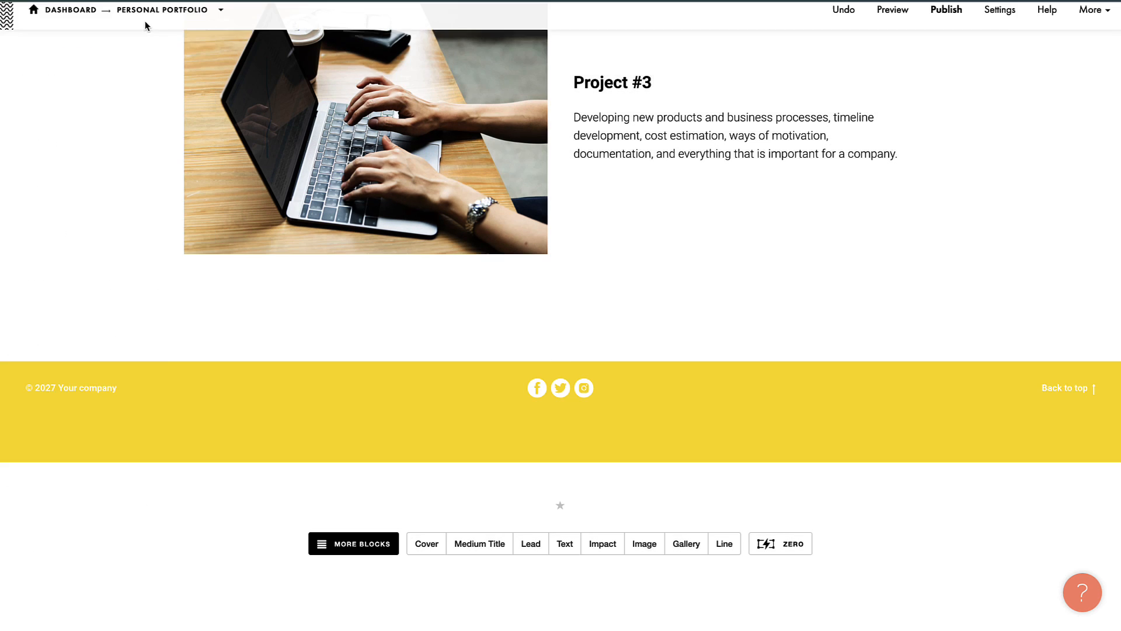
{"action": "scroll", "coordinate": [623, 238], "scroll_direction": "up", "scroll_amount": 5}
{"action": "scroll", "coordinate": [623, 237], "scroll_direction": "up", "scroll_amount": 10}
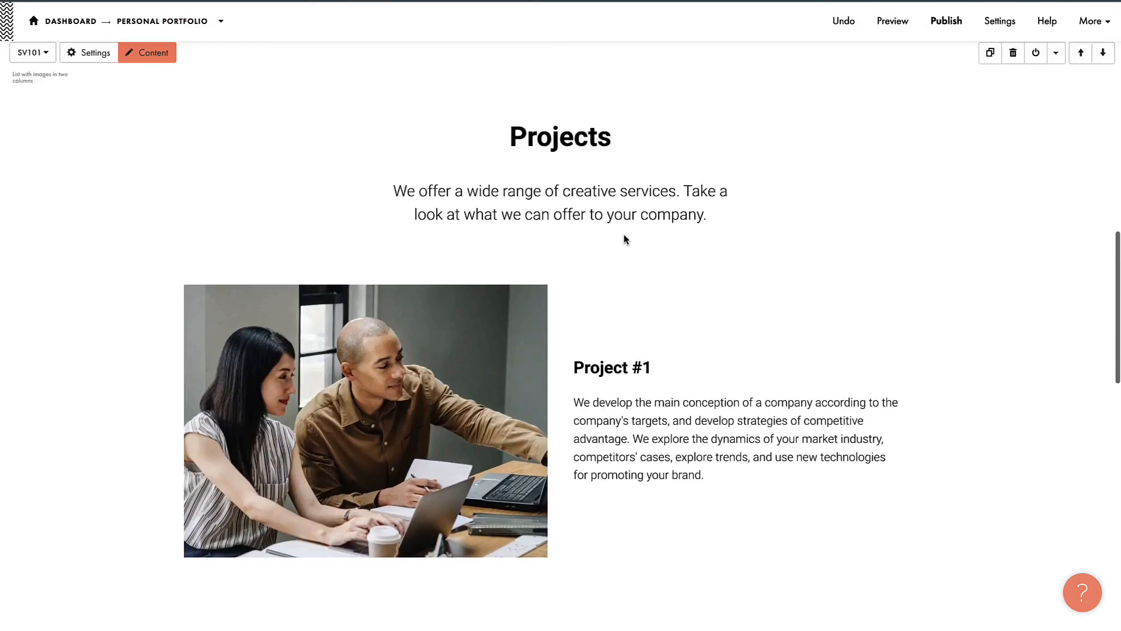
{"action": "scroll", "coordinate": [623, 238], "scroll_direction": "down", "scroll_amount": 15}
{"action": "scroll", "coordinate": [623, 238], "scroll_direction": "up", "scroll_amount": 15}
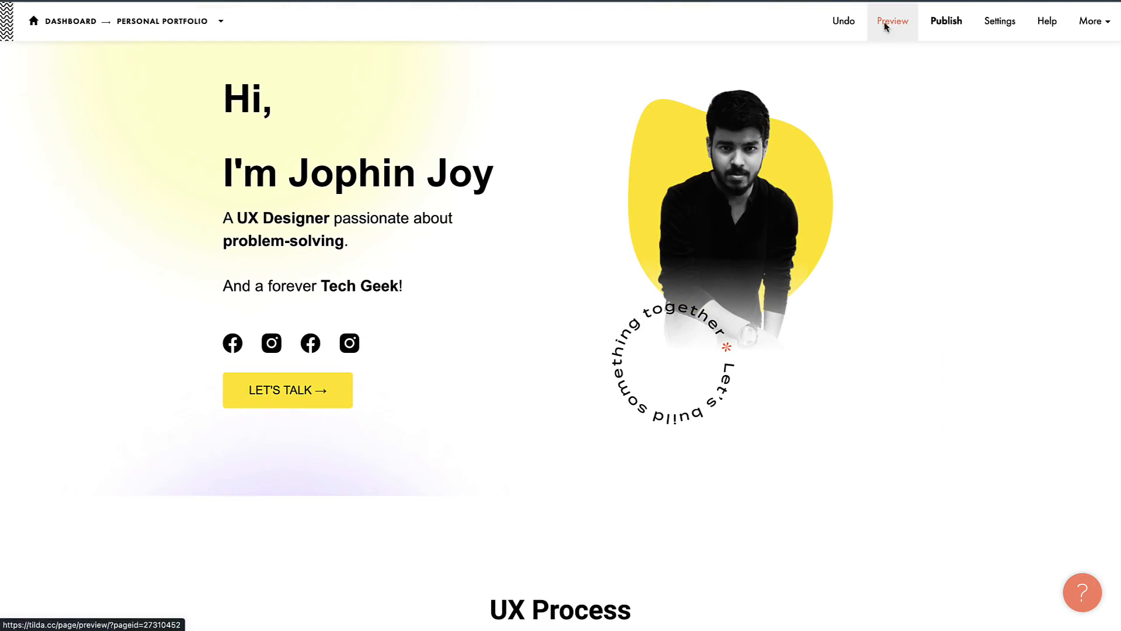
Step: Preview the whole page top to bottom as a visitor would see it
{"action": "left_click", "coordinate": [904, 23]}
{"action": "scroll", "coordinate": [526, 299], "scroll_direction": "down", "scroll_amount": 5}
{"action": "scroll", "coordinate": [526, 298], "scroll_direction": "down", "scroll_amount": 10}
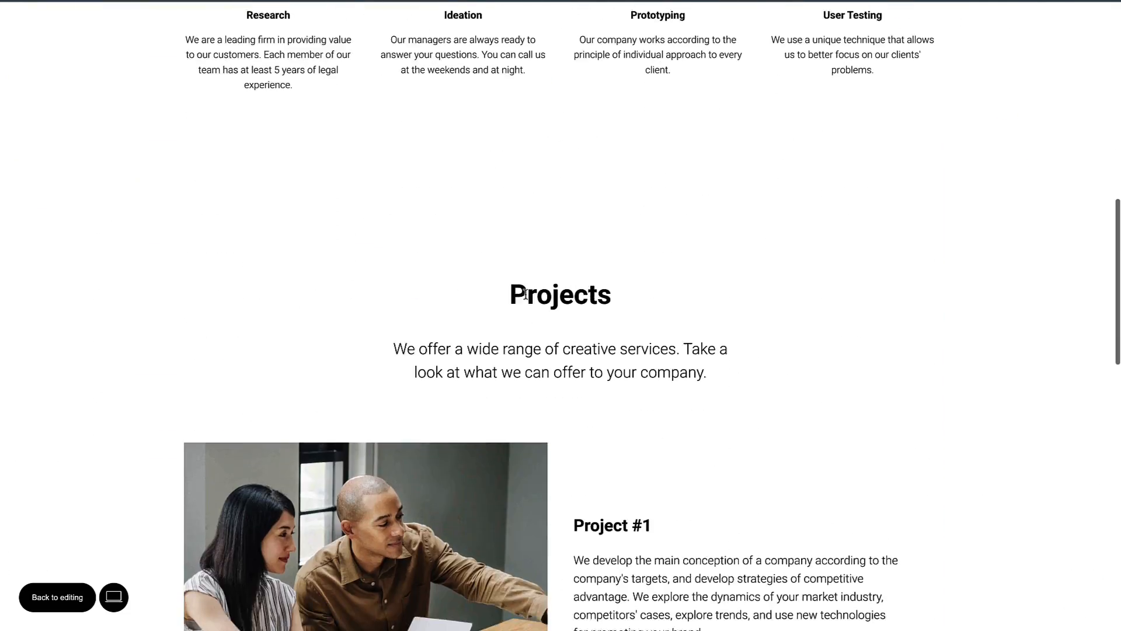
{"action": "scroll", "coordinate": [525, 298], "scroll_direction": "up", "scroll_amount": 15}
{"action": "scroll", "coordinate": [524, 298], "scroll_direction": "down", "scroll_amount": 1}
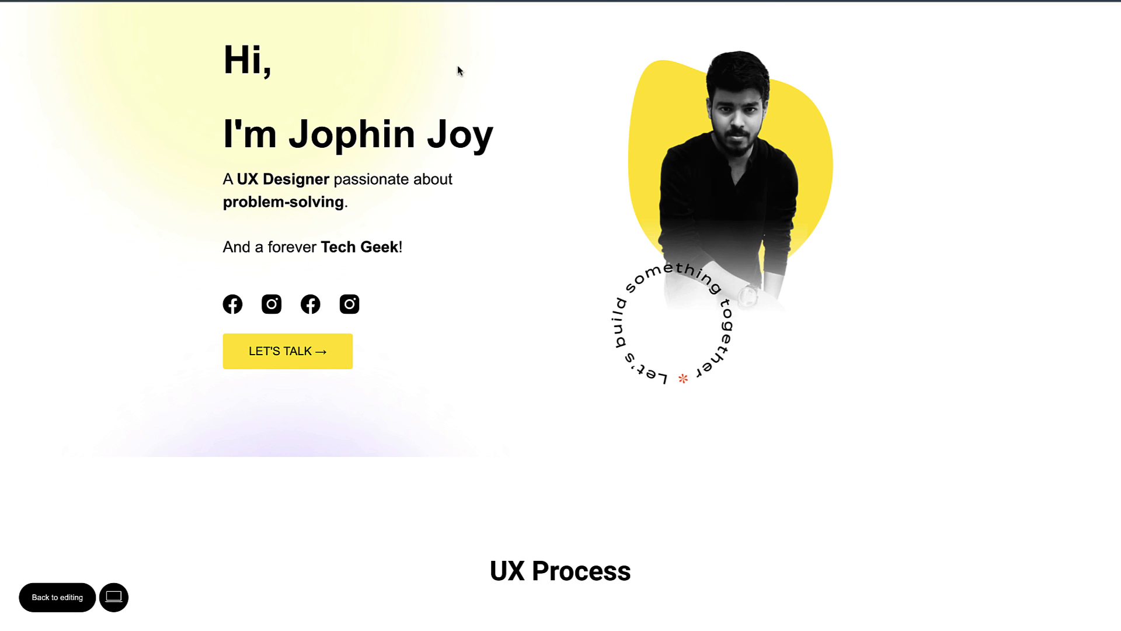
{"action": "left_click", "coordinate": [560, 496]}
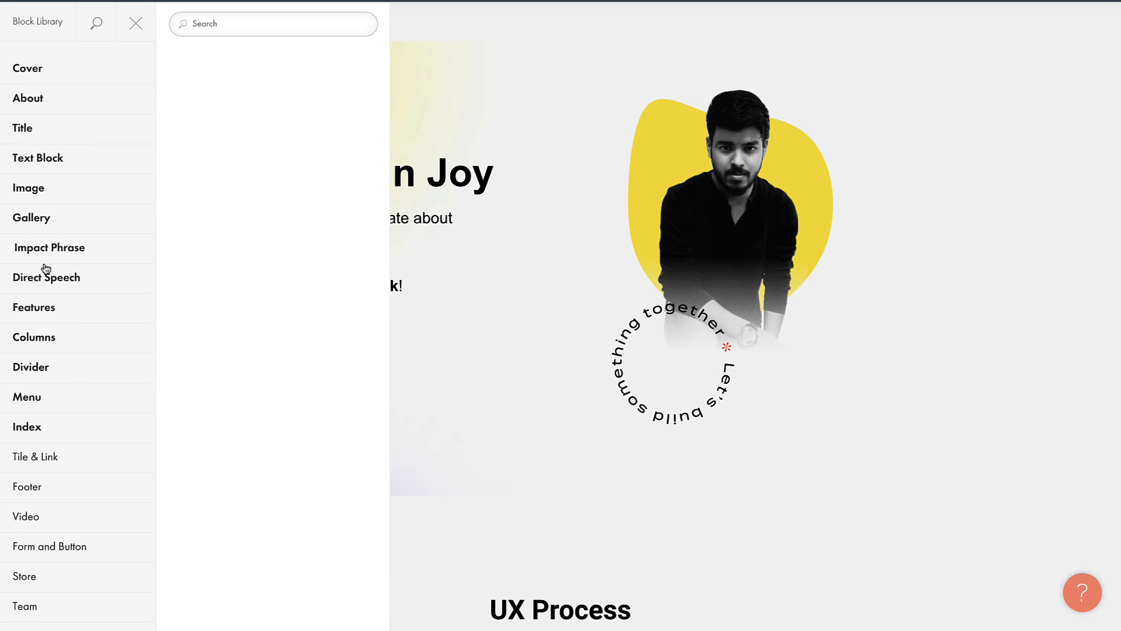
Step: Add the ME502 vertical sticky side menu block from the Menu templates
{"action": "left_click", "coordinate": [44, 397]}
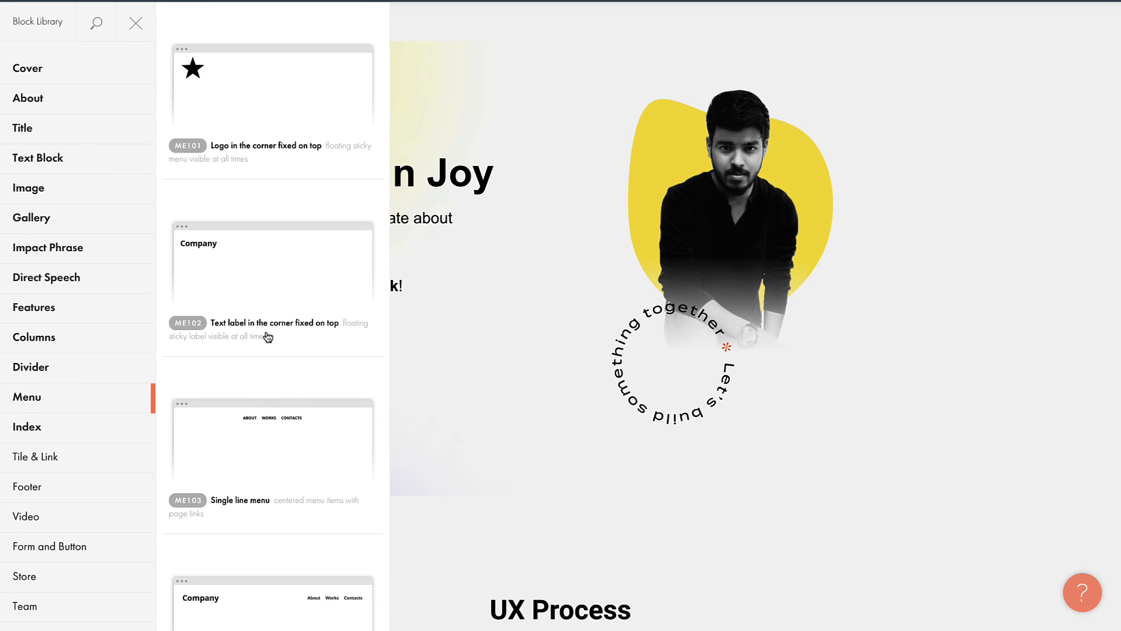
{"action": "scroll", "coordinate": [268, 333], "scroll_direction": "down", "scroll_amount": 9}
{"action": "scroll", "coordinate": [267, 337], "scroll_direction": "down", "scroll_amount": 5}
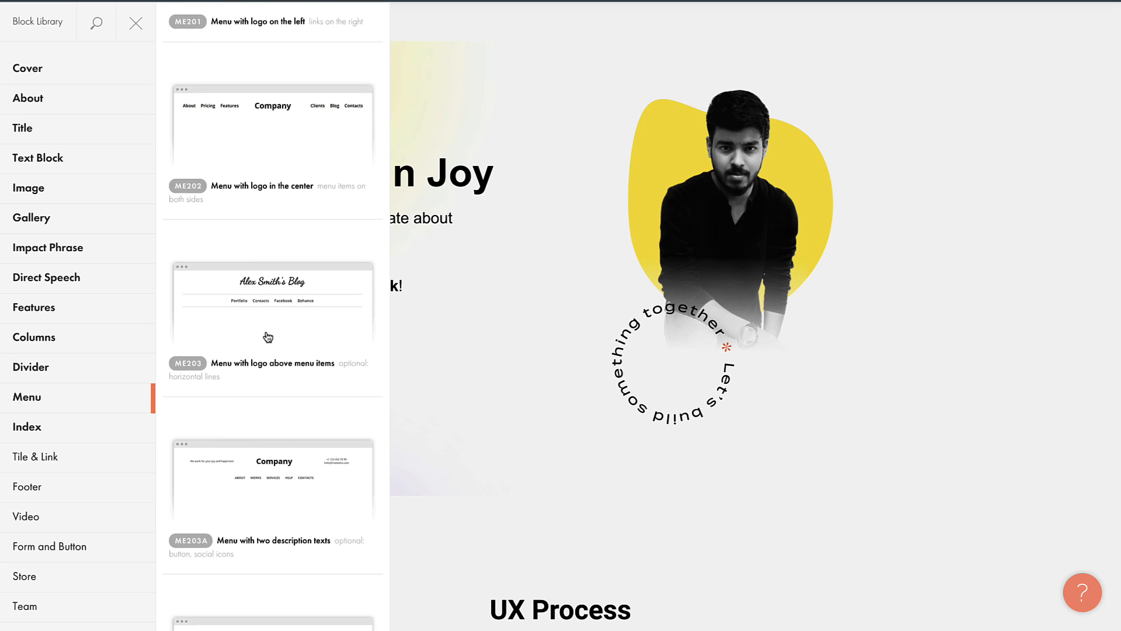
{"action": "scroll", "coordinate": [247, 330], "scroll_direction": "down", "scroll_amount": 8}
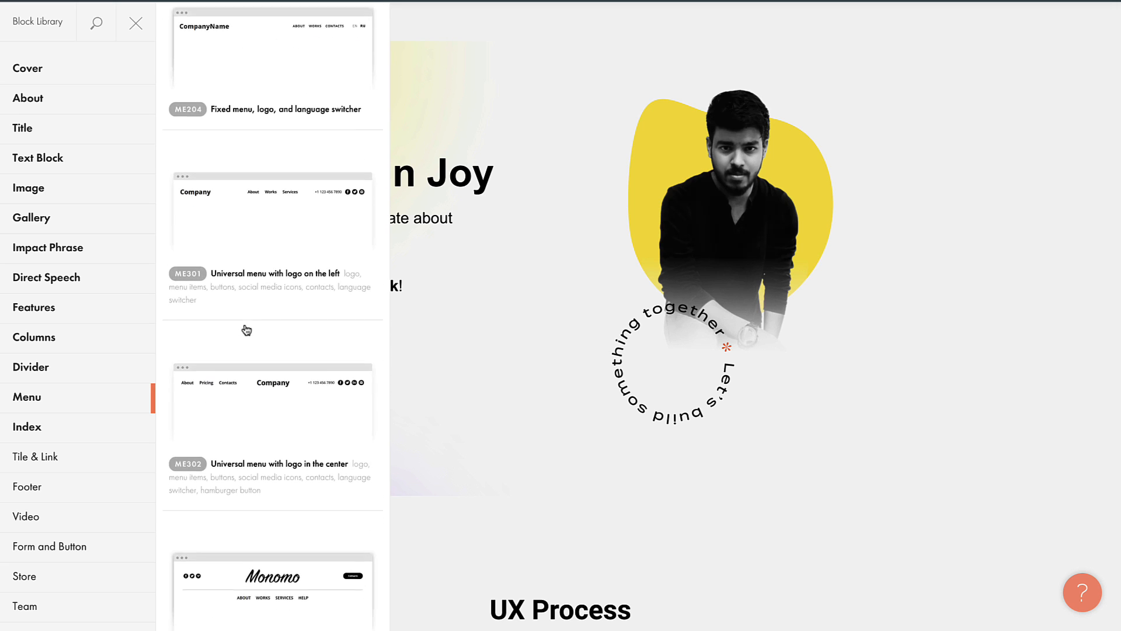
{"action": "scroll", "coordinate": [247, 329], "scroll_direction": "down", "scroll_amount": 10}
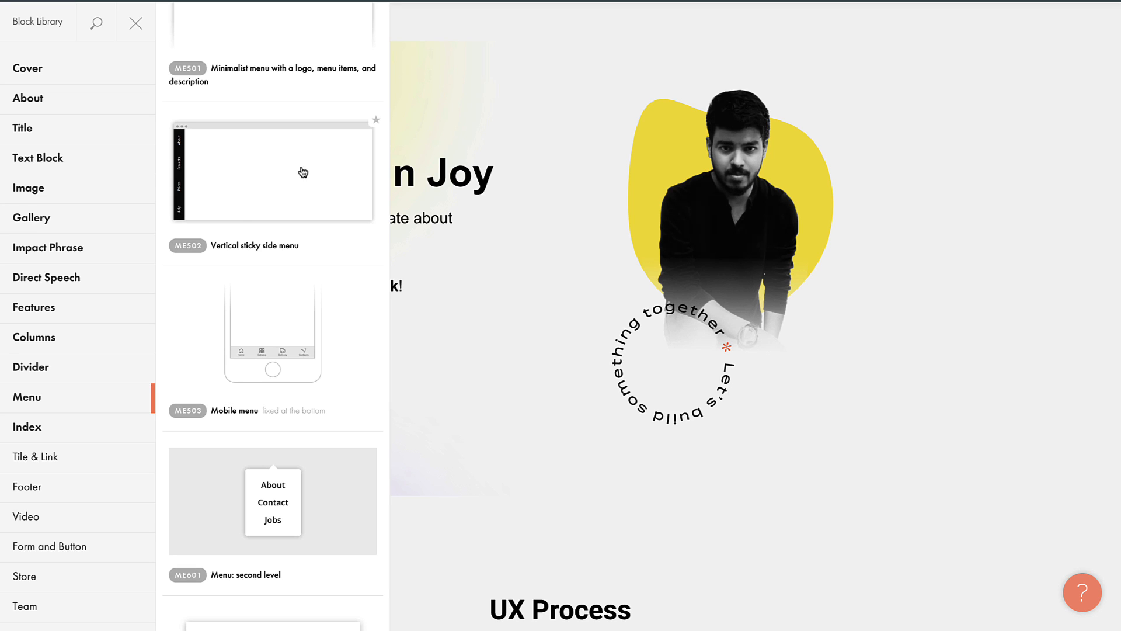
{"action": "left_click", "coordinate": [237, 222]}
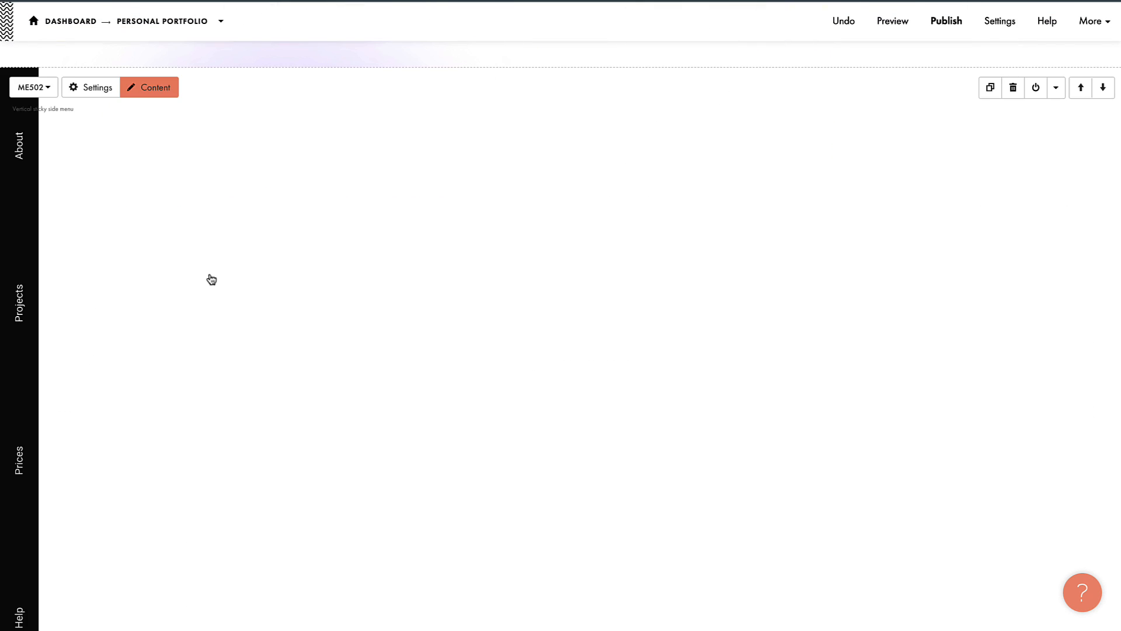
Step: Move the side-menu block up one position on the page
{"action": "scroll", "coordinate": [344, 264], "scroll_direction": "up", "scroll_amount": 2}
{"action": "scroll", "coordinate": [345, 264], "scroll_direction": "down", "scroll_amount": 2}
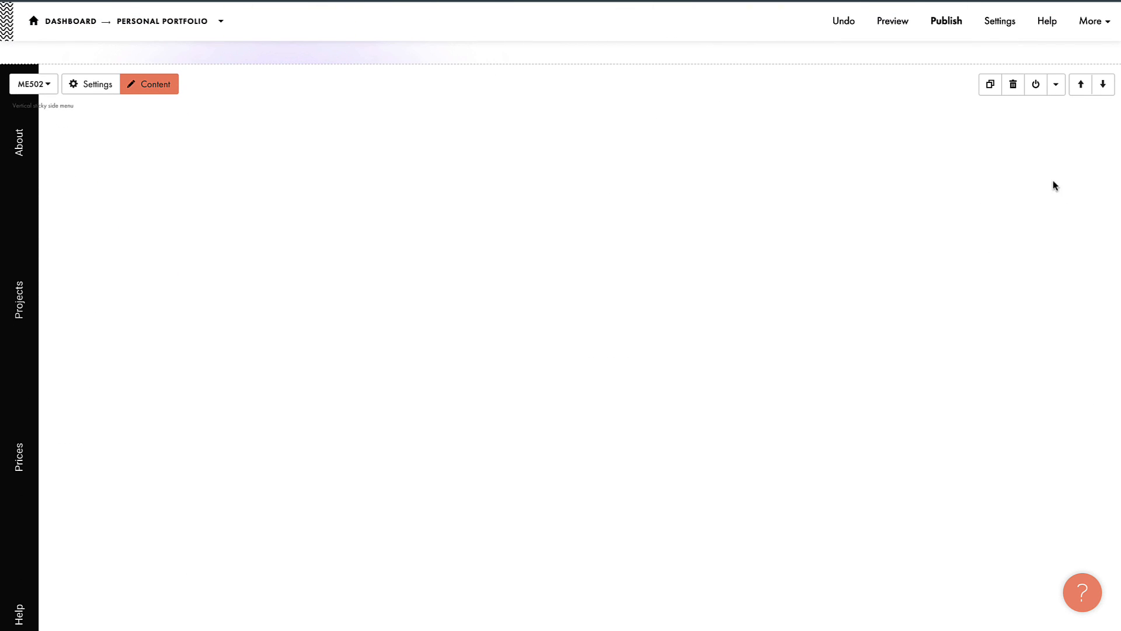
{"action": "left_click", "coordinate": [1082, 89]}
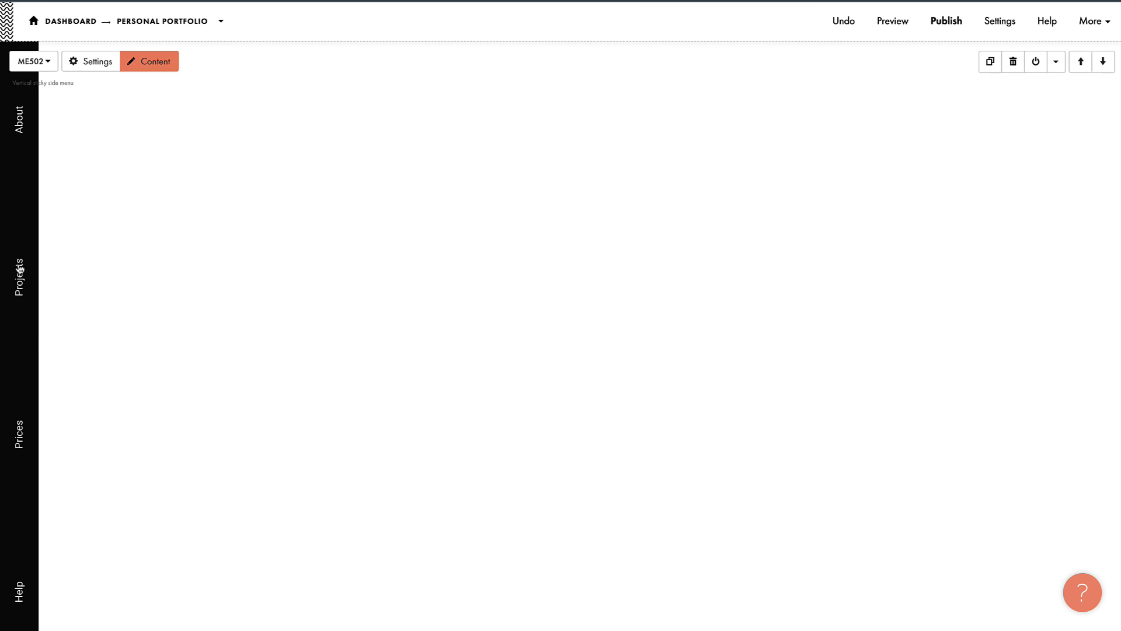
Step: Rename the menu items to About Me, Process and Projects, and delete Help
{"action": "left_click", "coordinate": [153, 67]}
{"action": "left_click", "coordinate": [168, 200]}
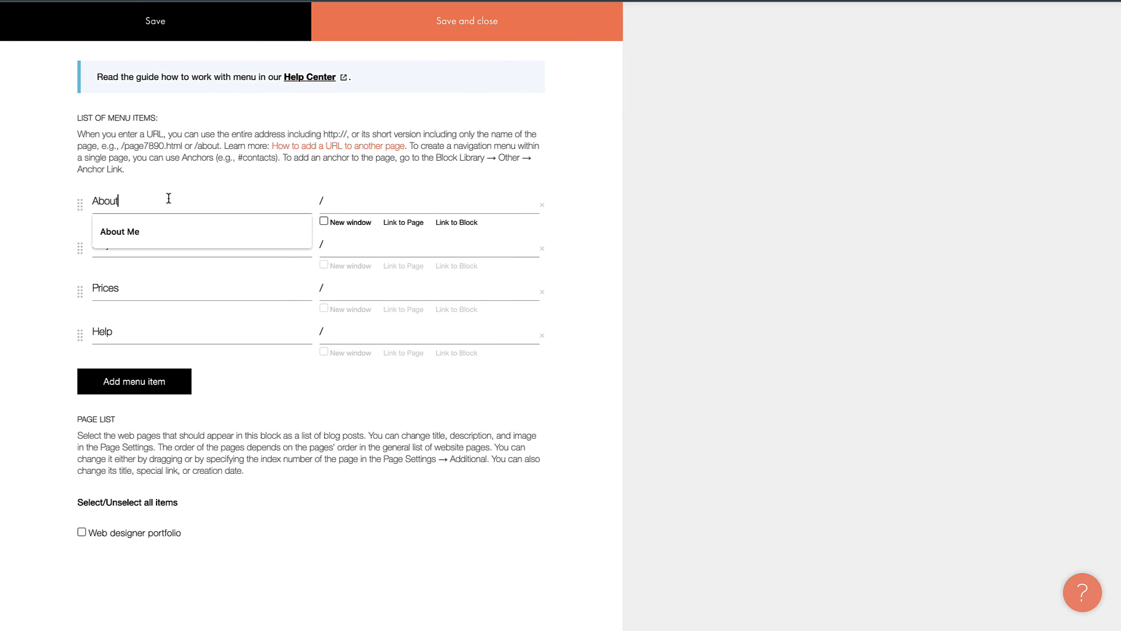
{"action": "left_click_drag", "start_coordinate": [167, 200], "coordinate": [79, 199]}
{"action": "type", "text": "Me"}
{"action": "left_click", "coordinate": [129, 251]}
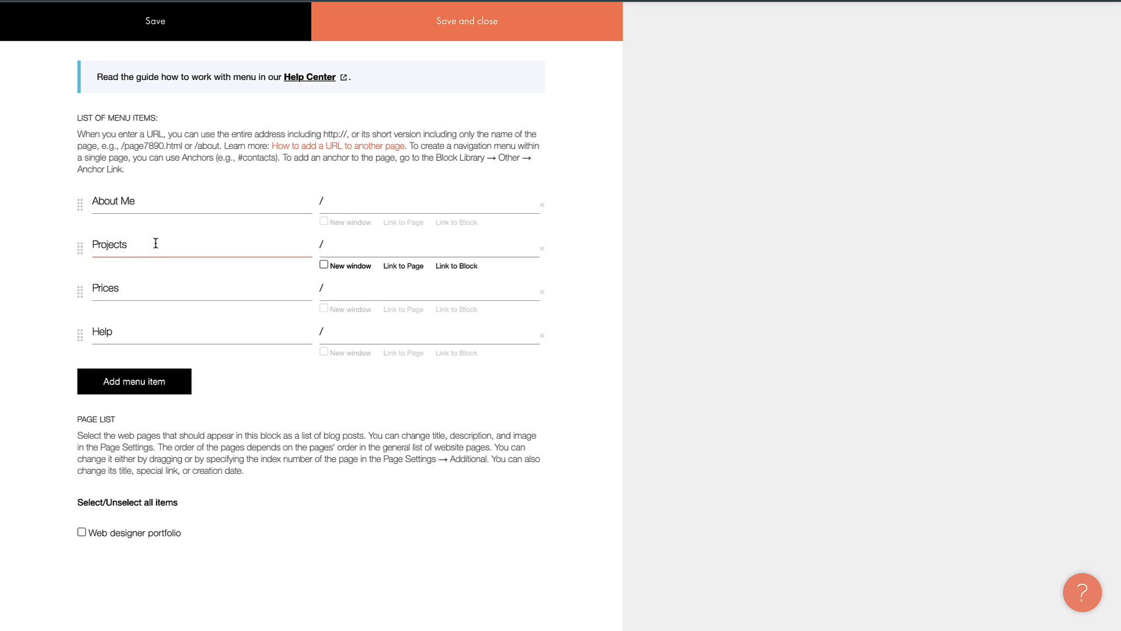
{"action": "double_click", "coordinate": [160, 240]}
{"action": "type", "text": "Process"}
{"action": "left_click", "coordinate": [130, 289]}
{"action": "double_click", "coordinate": [131, 289]}
{"action": "type", "text": "Proje"}
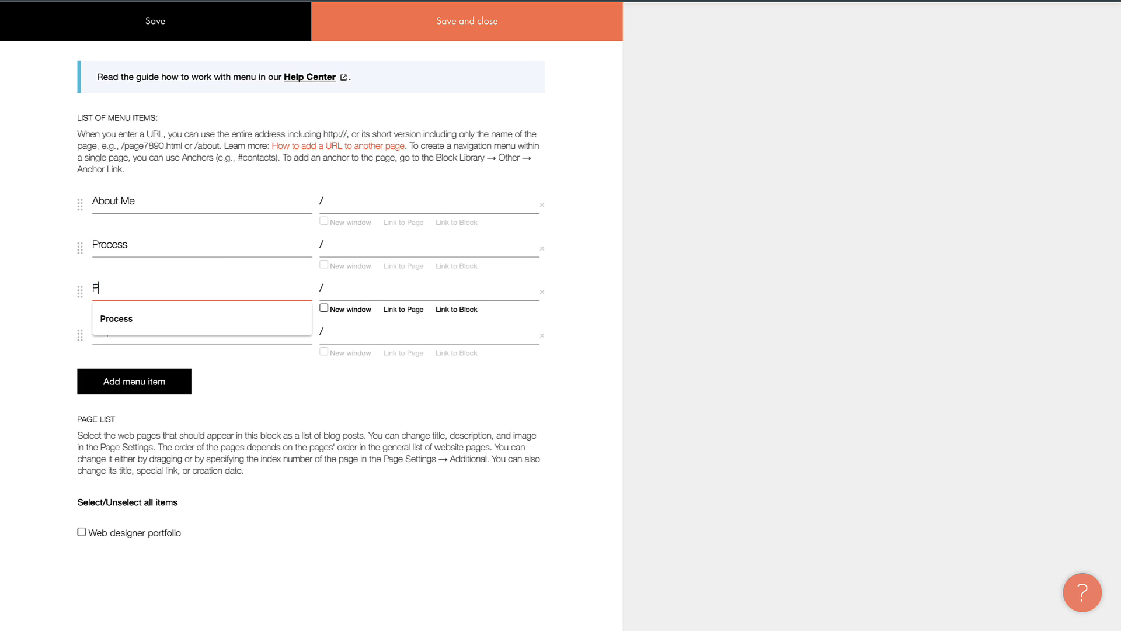
{"action": "type", "text": "cts"}
{"action": "left_click", "coordinate": [542, 335]}
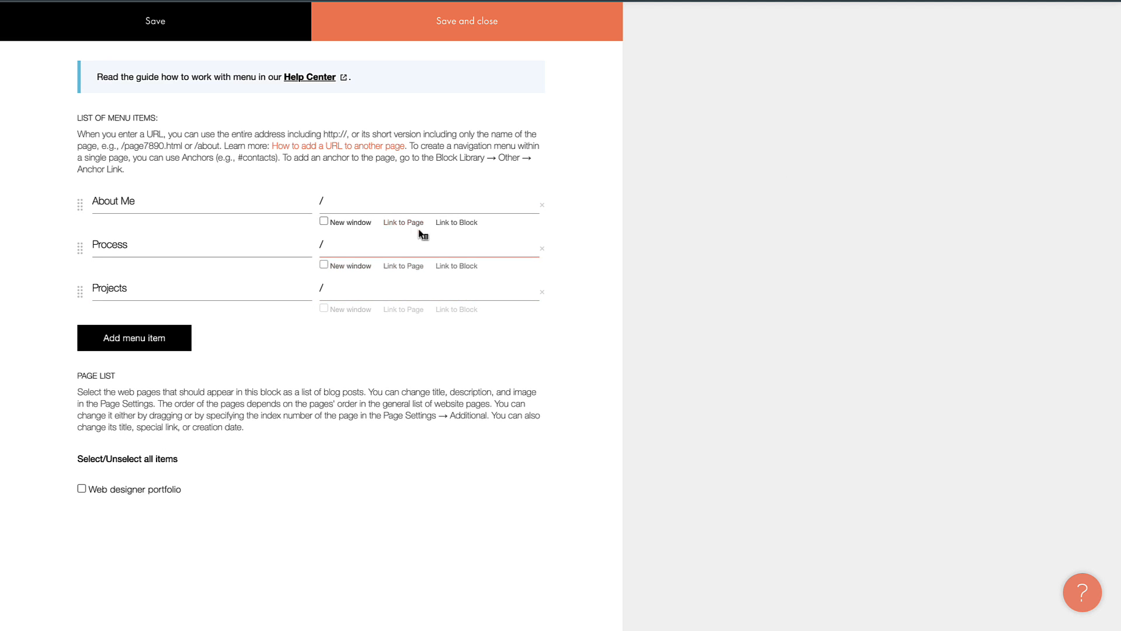
Step: Link About Me to the hero block and save the menu settings
{"action": "left_click", "coordinate": [455, 225]}
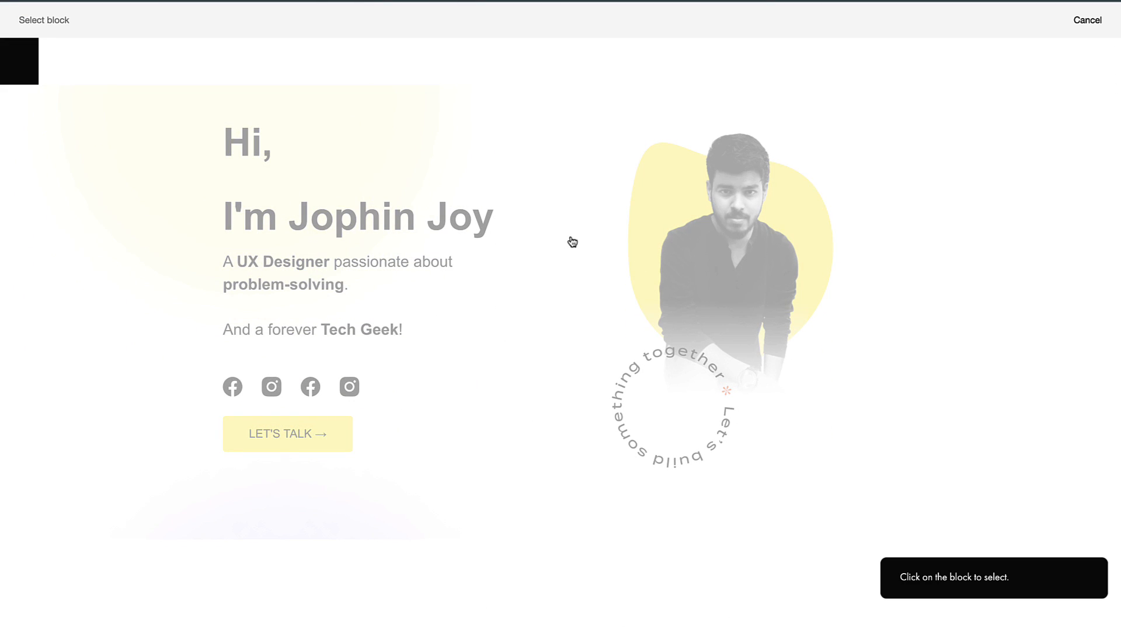
{"action": "left_click", "coordinate": [566, 246]}
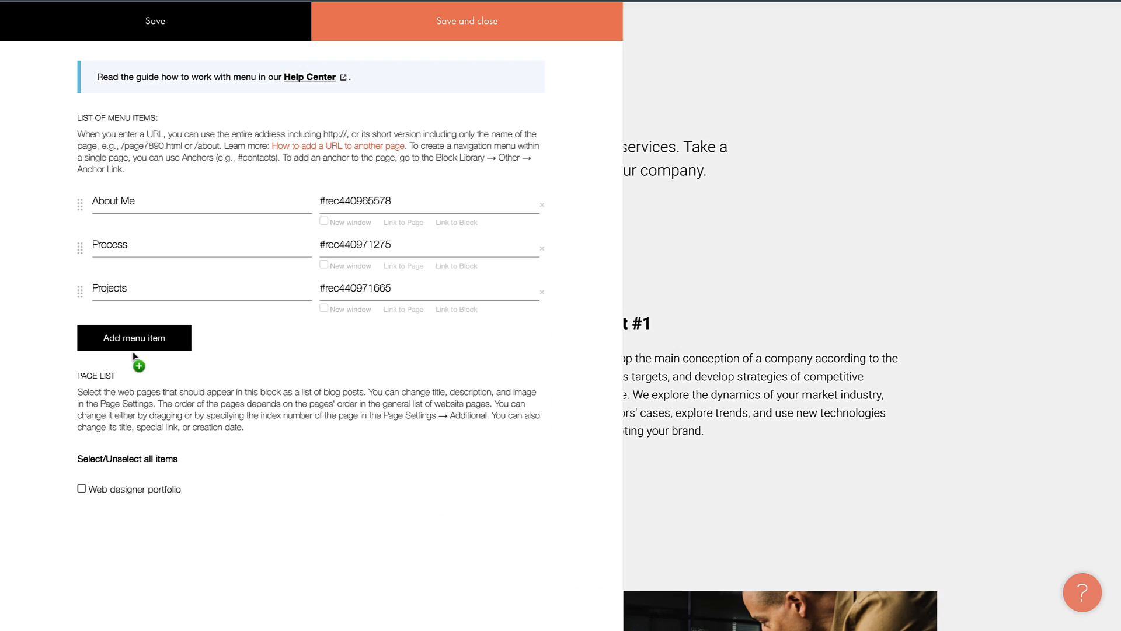
{"action": "left_click", "coordinate": [435, 25]}
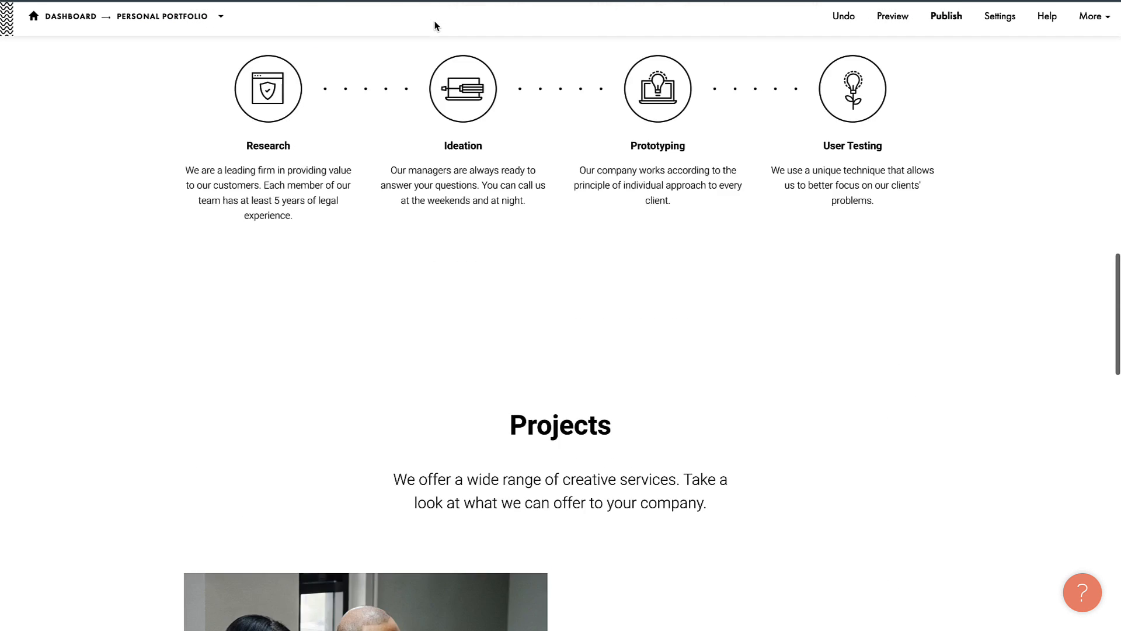
Step: Preview the site and test the side-menu links to UX Process, Projects and About Me
{"action": "left_click", "coordinate": [884, 31]}
{"action": "scroll", "coordinate": [398, 274], "scroll_direction": "down", "scroll_amount": 10}
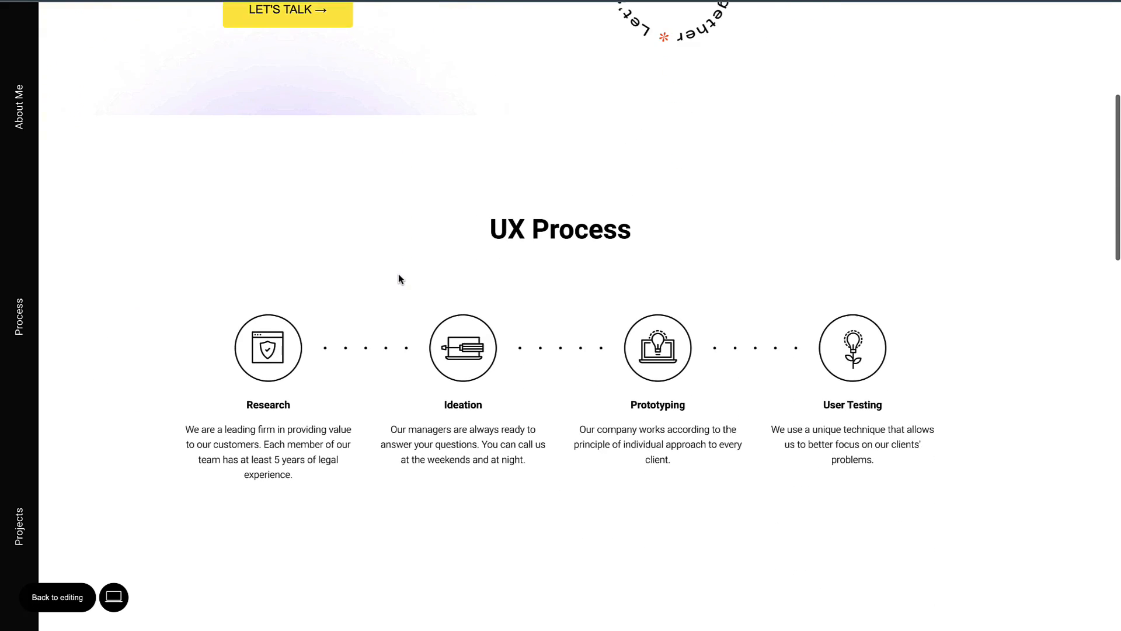
{"action": "scroll", "coordinate": [398, 279], "scroll_direction": "down", "scroll_amount": 10}
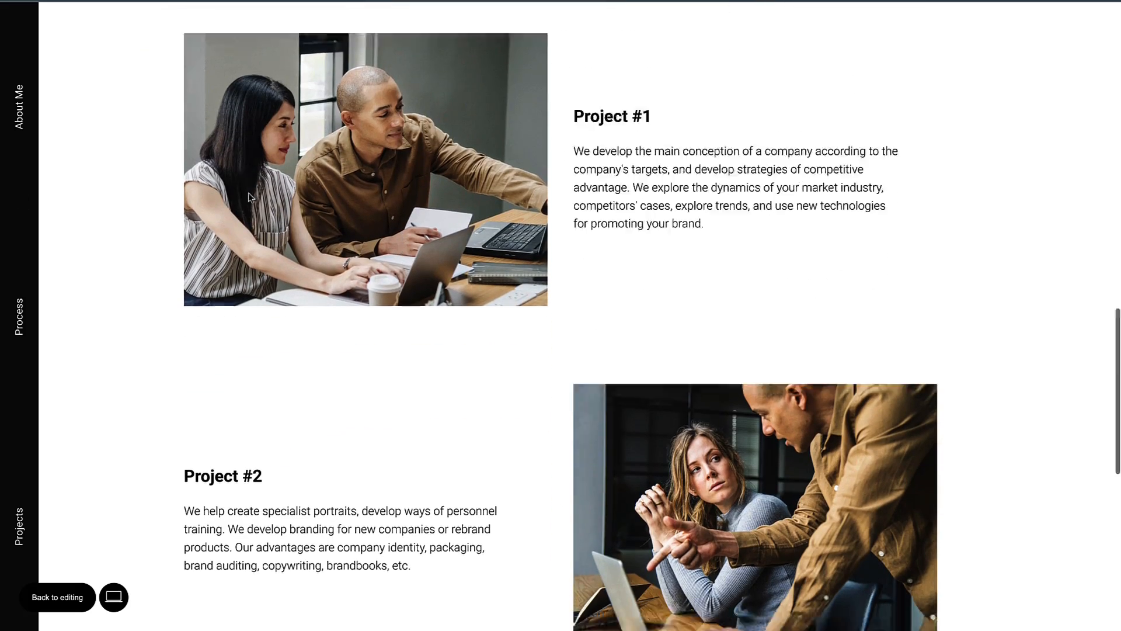
{"action": "scroll", "coordinate": [247, 191], "scroll_direction": "up", "scroll_amount": 20}
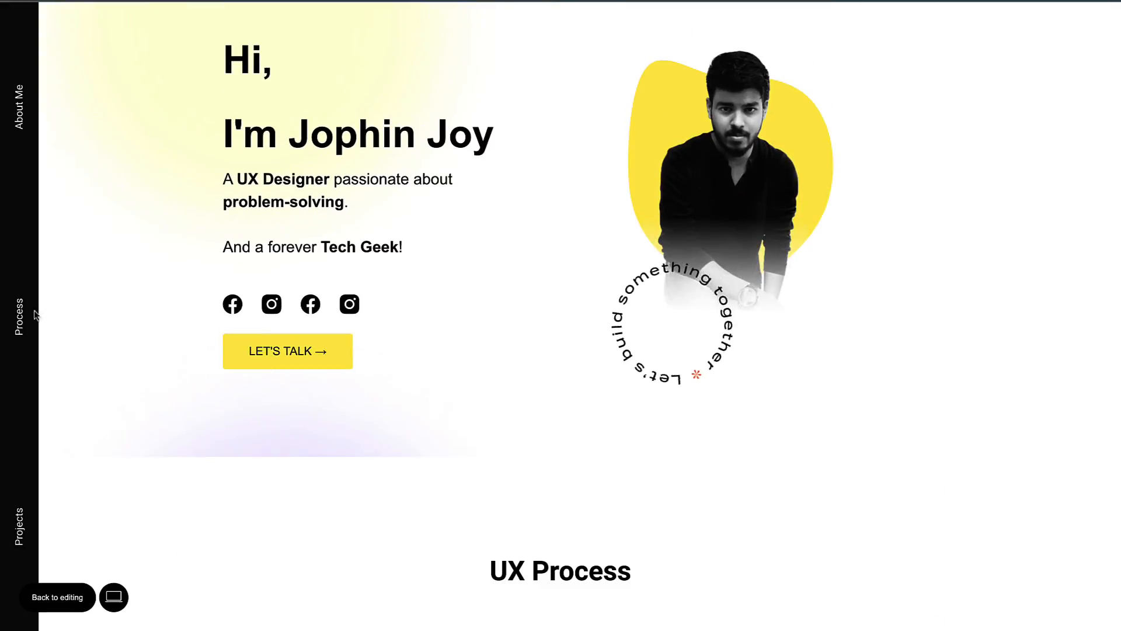
{"action": "left_click", "coordinate": [20, 322]}
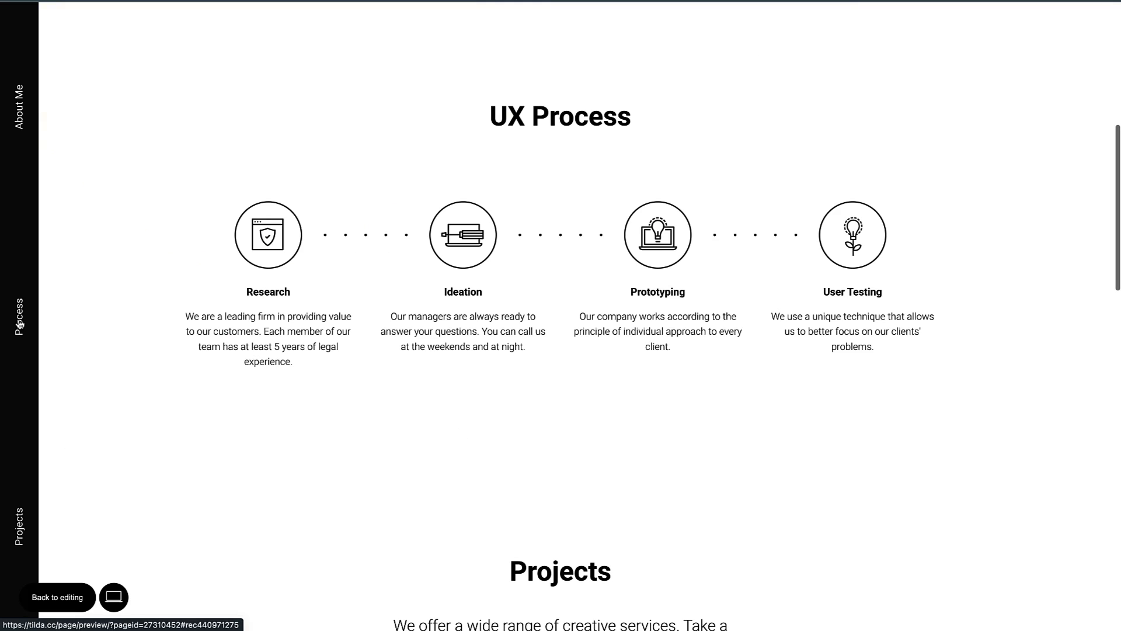
{"action": "left_click", "coordinate": [19, 528]}
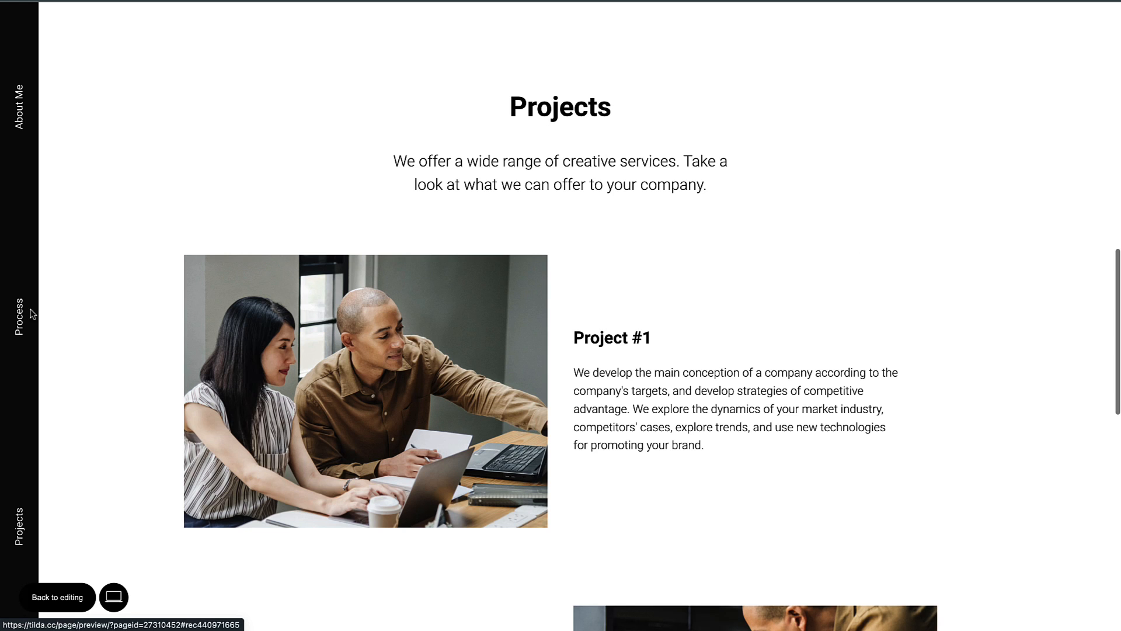
{"action": "left_click", "coordinate": [18, 123]}
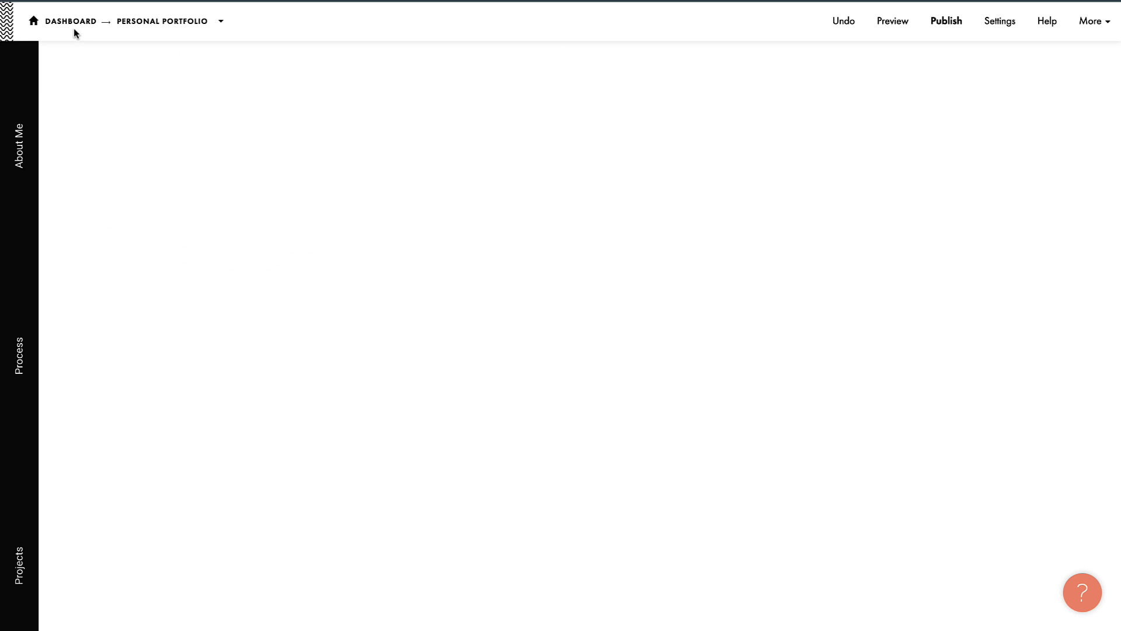
Step: Open Site Settings for the Personal Portfolio project from the dashboard
{"action": "left_click", "coordinate": [69, 24]}
{"action": "left_click", "coordinate": [409, 183]}
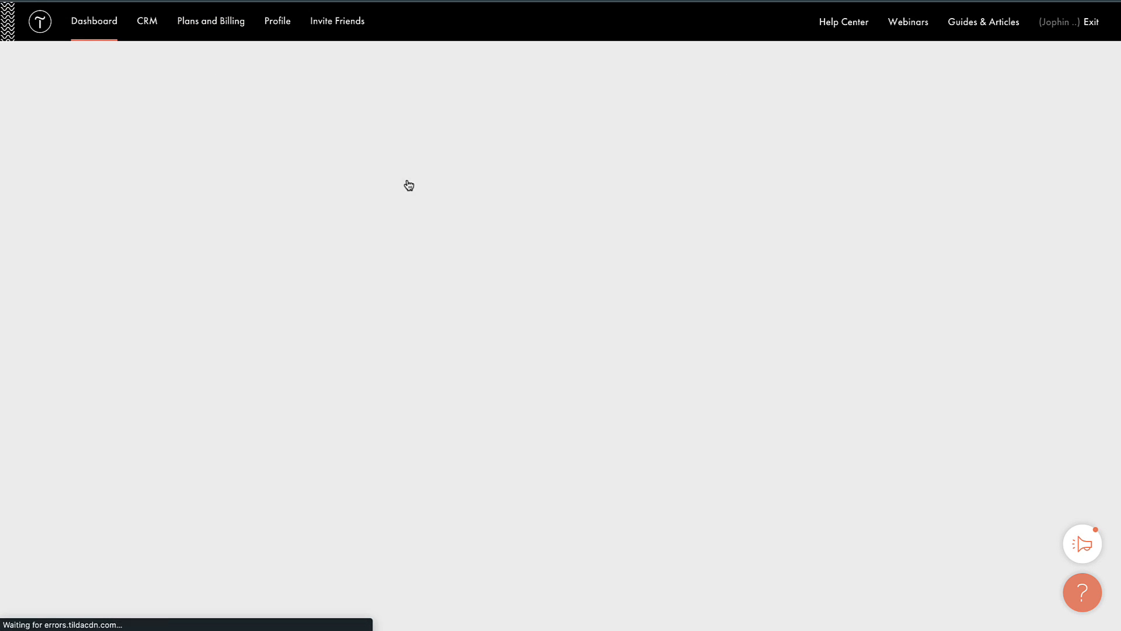
{"action": "left_click", "coordinate": [737, 169]}
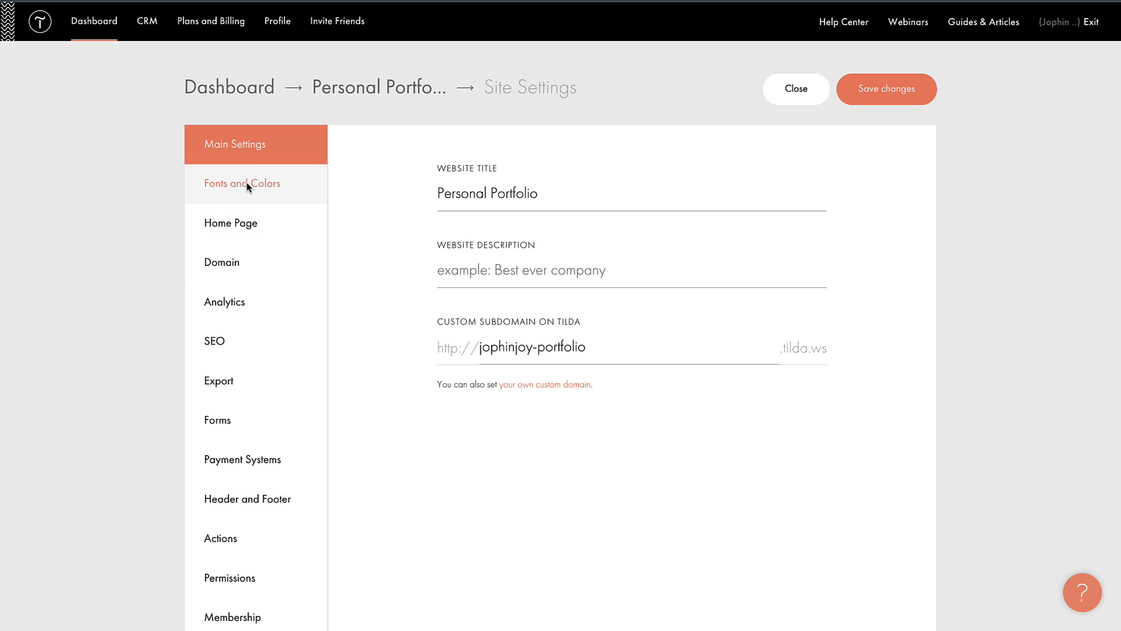
Step: Preview the Arial font pairing, then review the Google Fonts, Adobe Fonts and own-font custom settings
{"action": "left_click", "coordinate": [246, 184]}
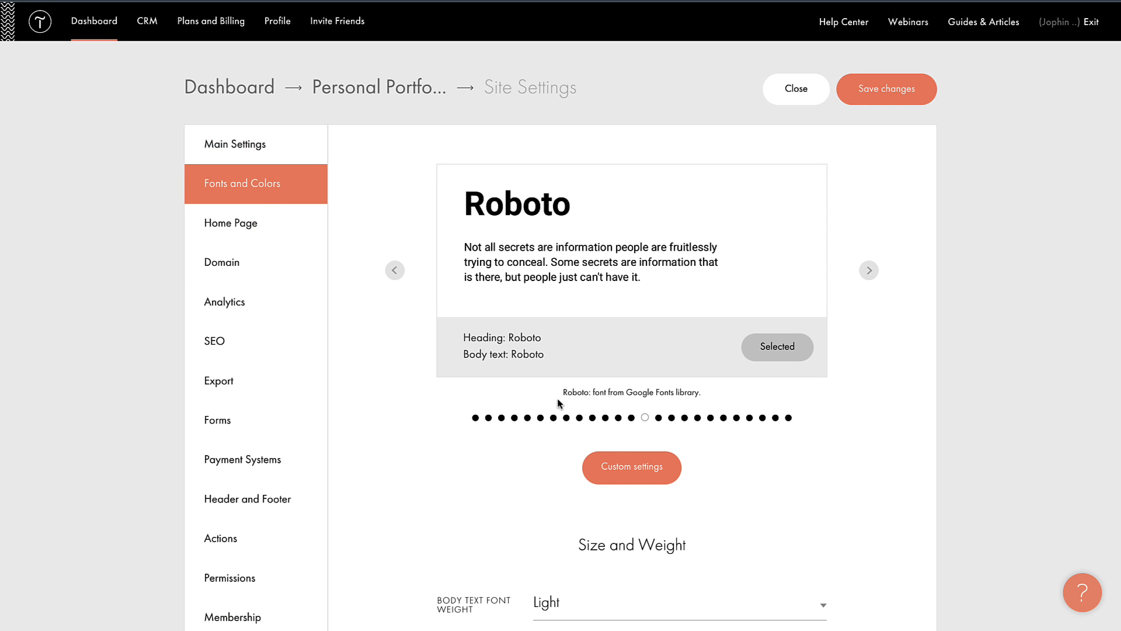
{"action": "left_click", "coordinate": [870, 270]}
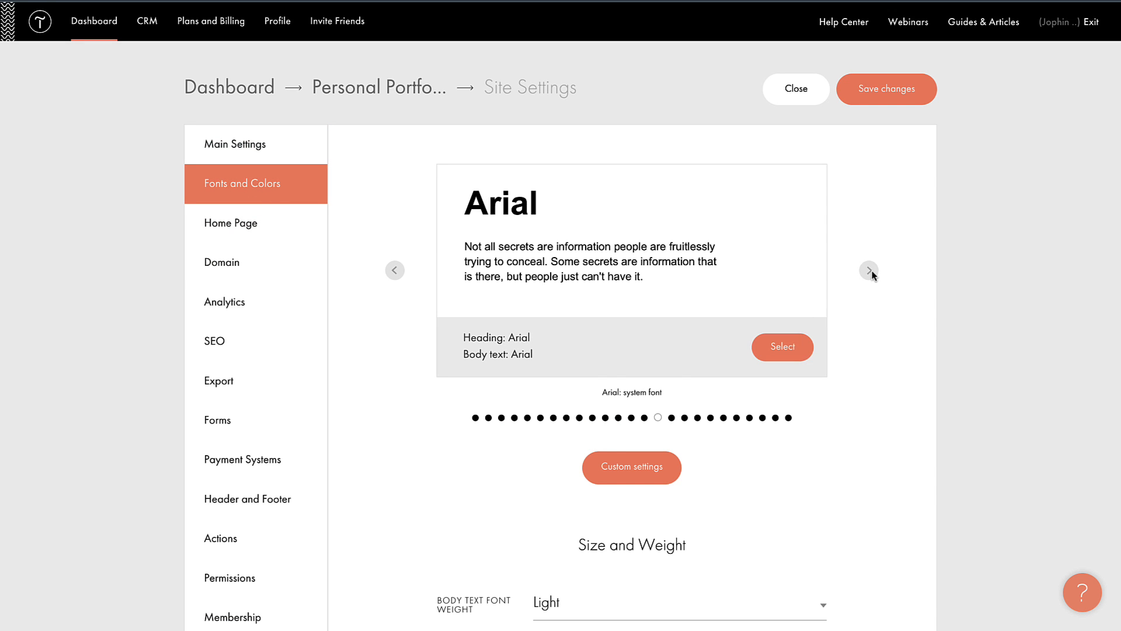
{"action": "left_click", "coordinate": [671, 461]}
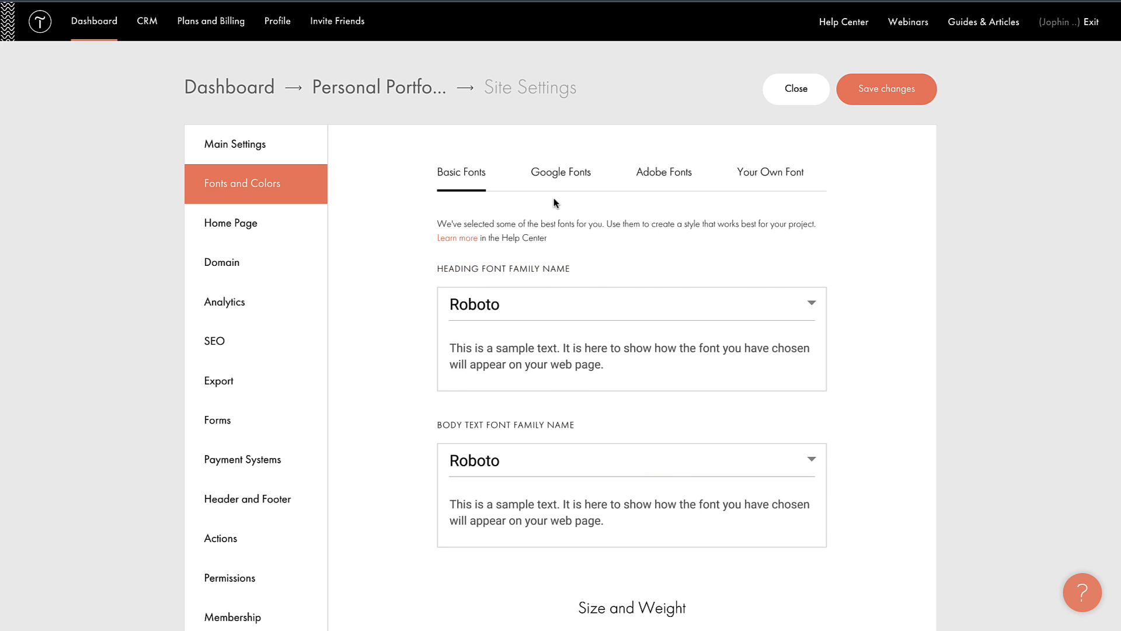
{"action": "left_click", "coordinate": [563, 175]}
{"action": "left_click", "coordinate": [657, 183]}
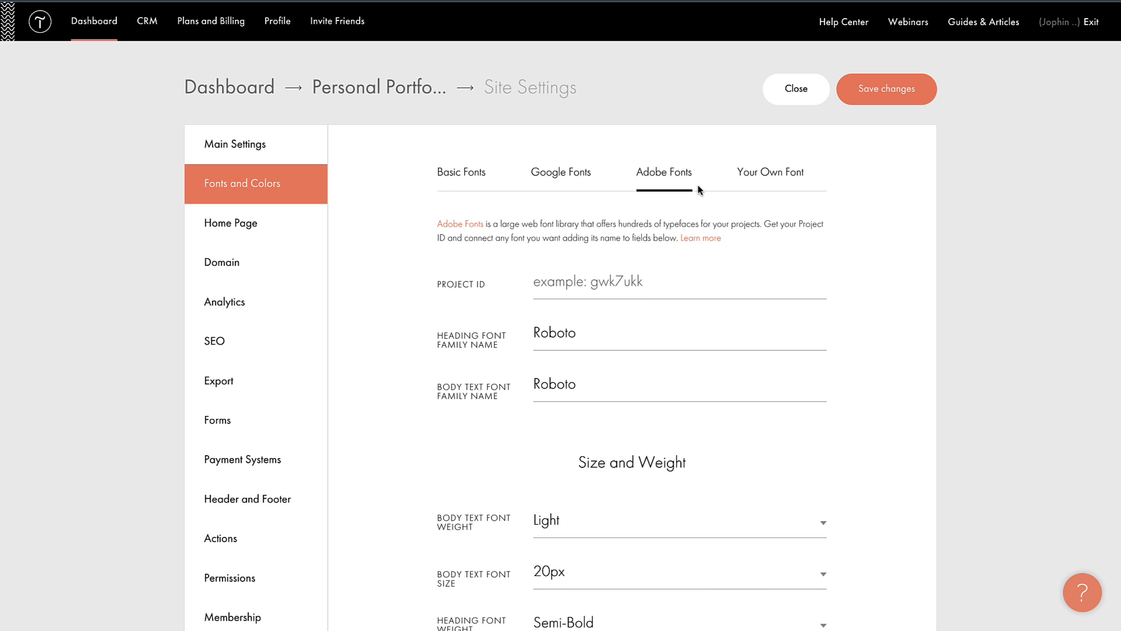
{"action": "left_click", "coordinate": [753, 186]}
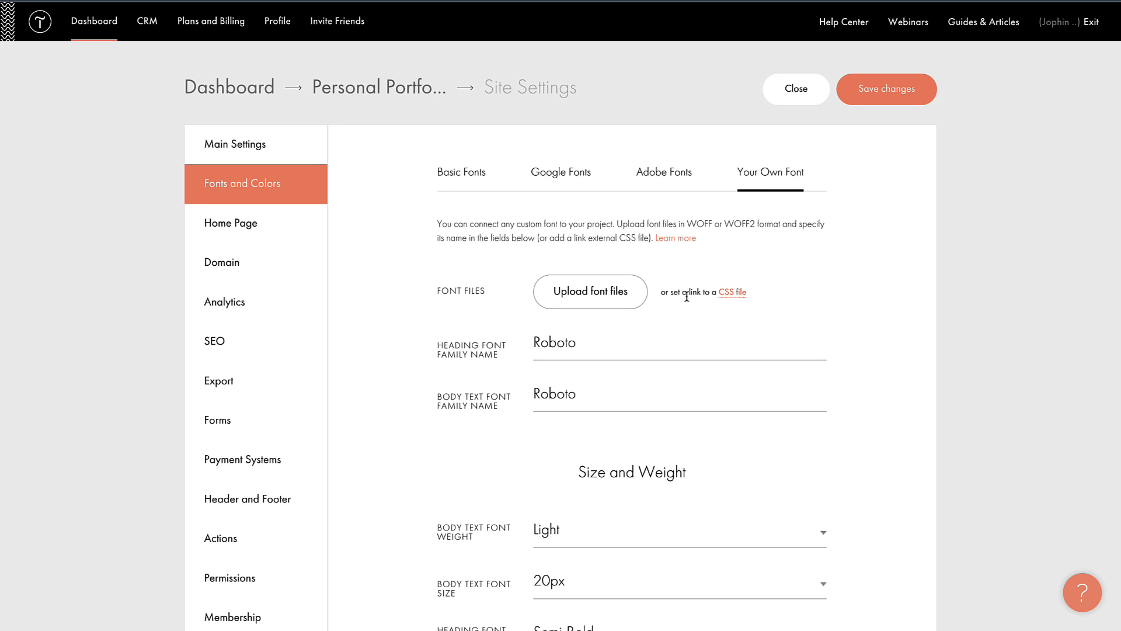
Step: Switch Show system font on load on and back off
{"action": "scroll", "coordinate": [674, 327], "scroll_direction": "down", "scroll_amount": 7}
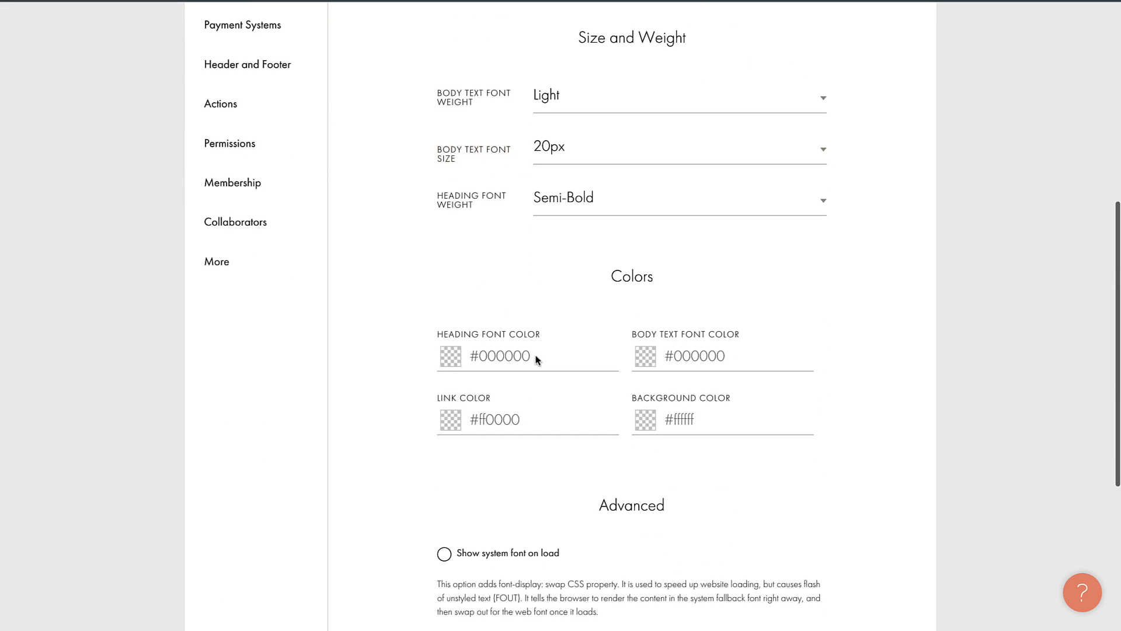
{"action": "scroll", "coordinate": [619, 441], "scroll_direction": "down", "scroll_amount": 2}
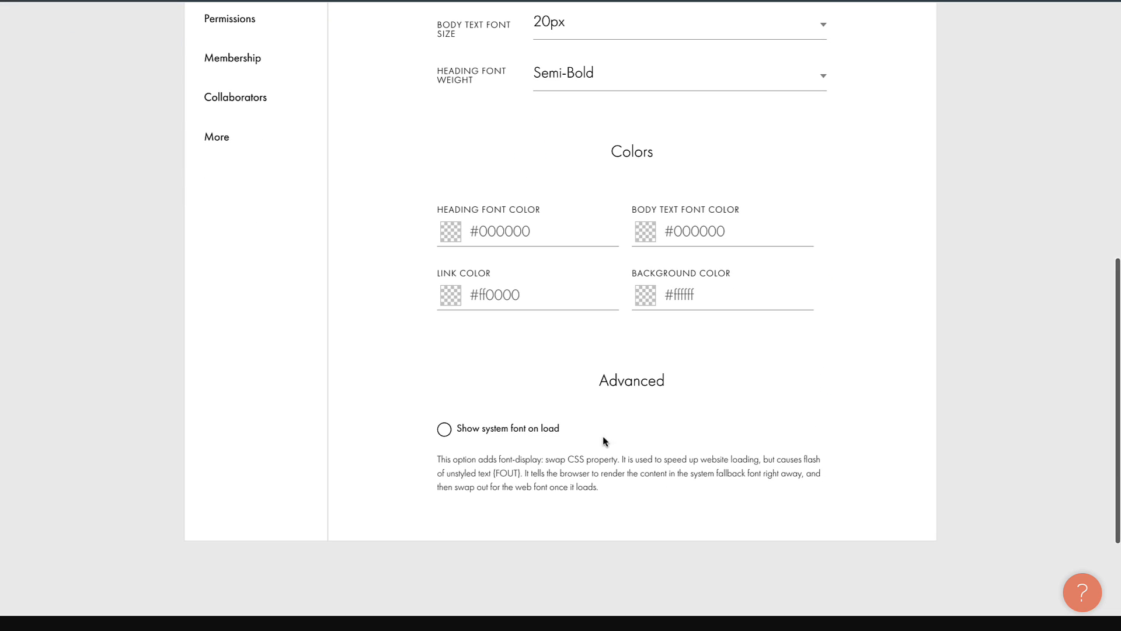
{"action": "left_click", "coordinate": [448, 435]}
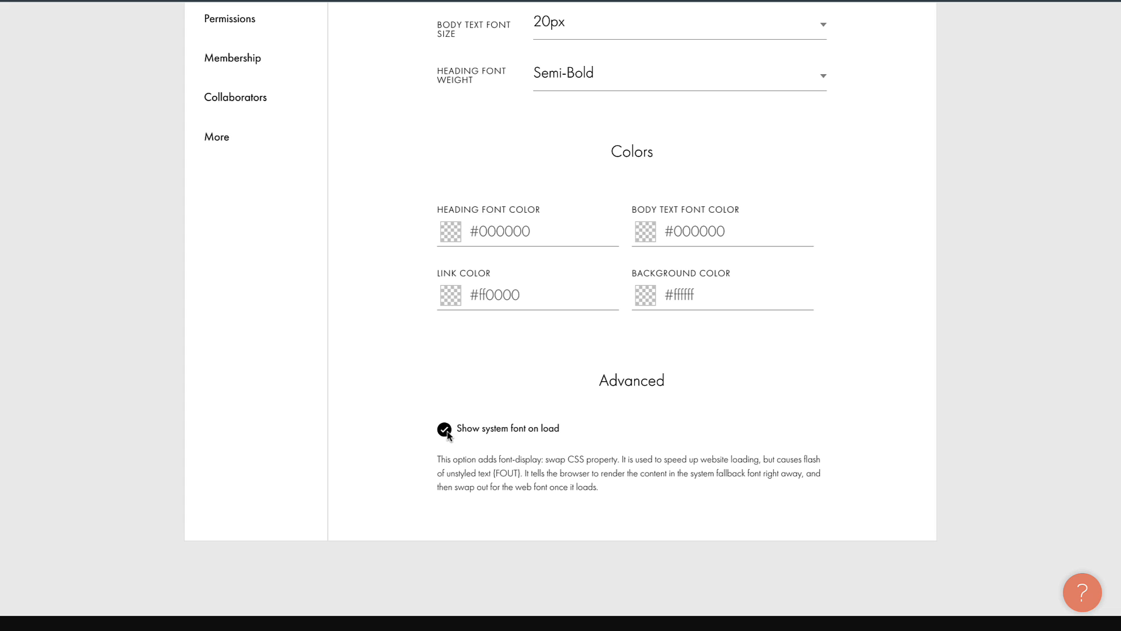
{"action": "left_click", "coordinate": [447, 435]}
{"action": "scroll", "coordinate": [448, 435], "scroll_direction": "up", "scroll_amount": 15}
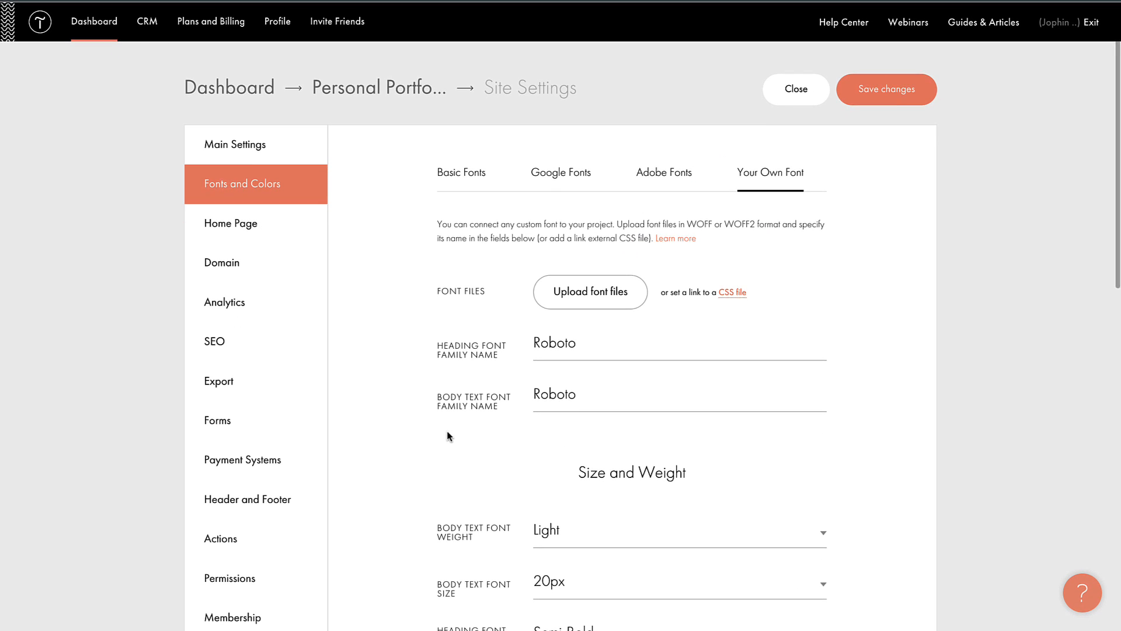
{"action": "left_click", "coordinate": [237, 299]}
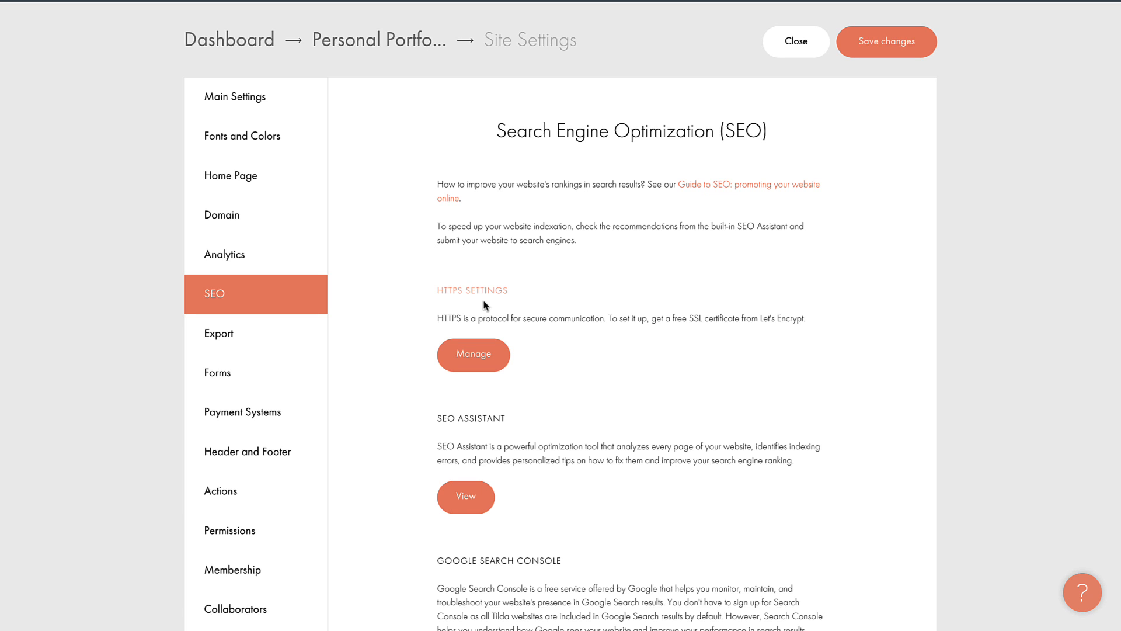
{"action": "scroll", "coordinate": [608, 398], "scroll_direction": "down", "scroll_amount": 4}
{"action": "scroll", "coordinate": [612, 401], "scroll_direction": "down", "scroll_amount": 4}
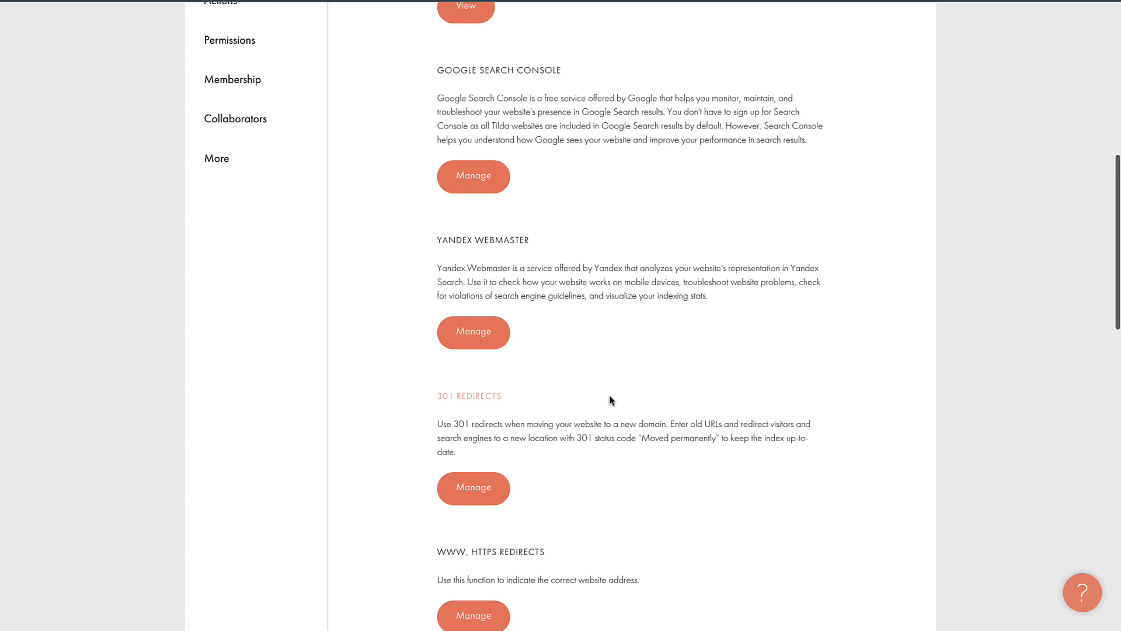
{"action": "scroll", "coordinate": [610, 401], "scroll_direction": "down", "scroll_amount": 3}
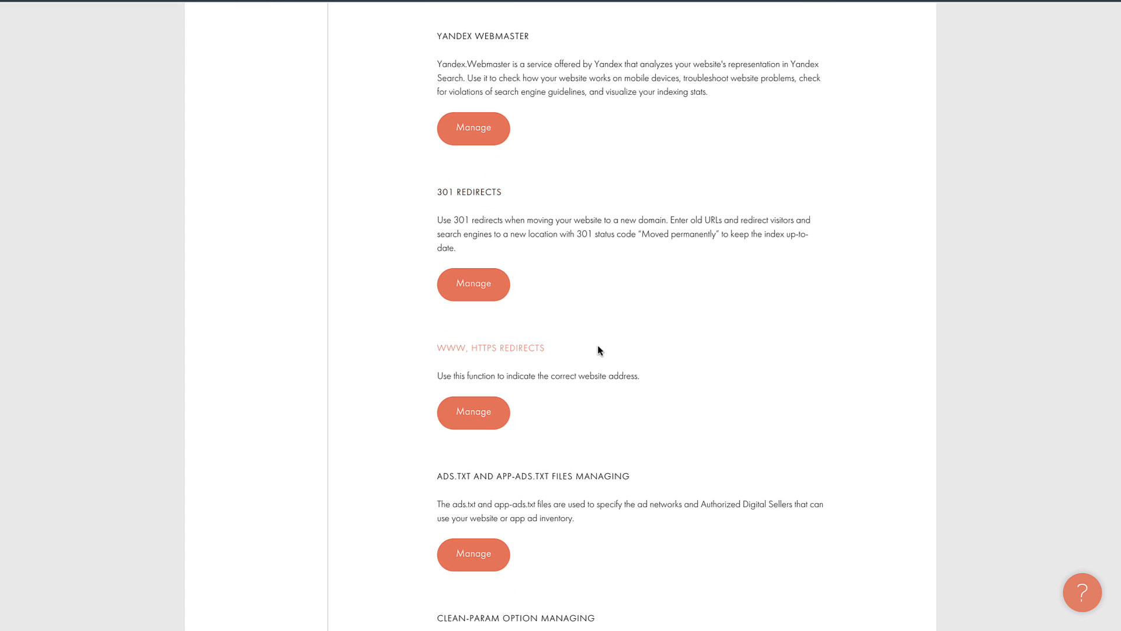
{"action": "scroll", "coordinate": [599, 351], "scroll_direction": "down", "scroll_amount": 3}
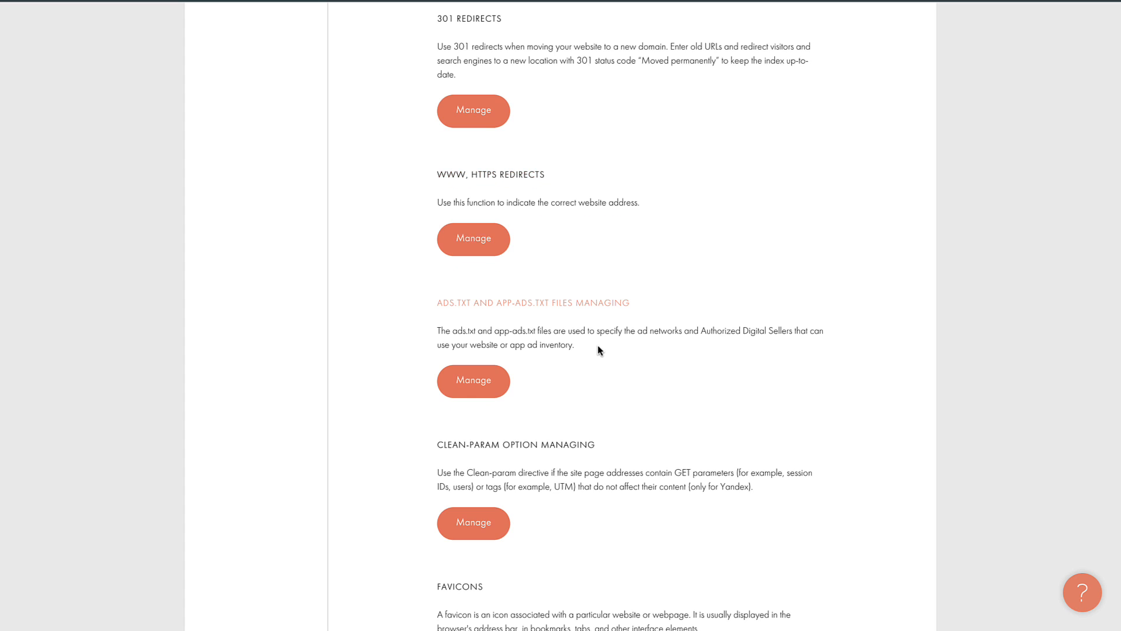
{"action": "scroll", "coordinate": [598, 351], "scroll_direction": "up", "scroll_amount": 12}
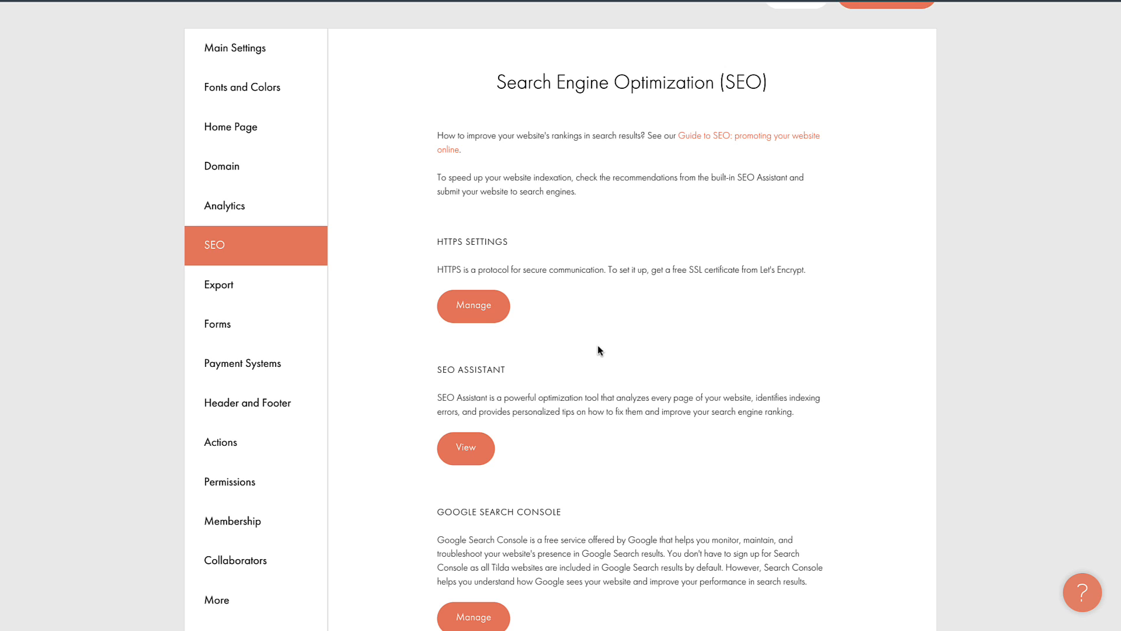
{"action": "scroll", "coordinate": [598, 347], "scroll_direction": "down", "scroll_amount": 2}
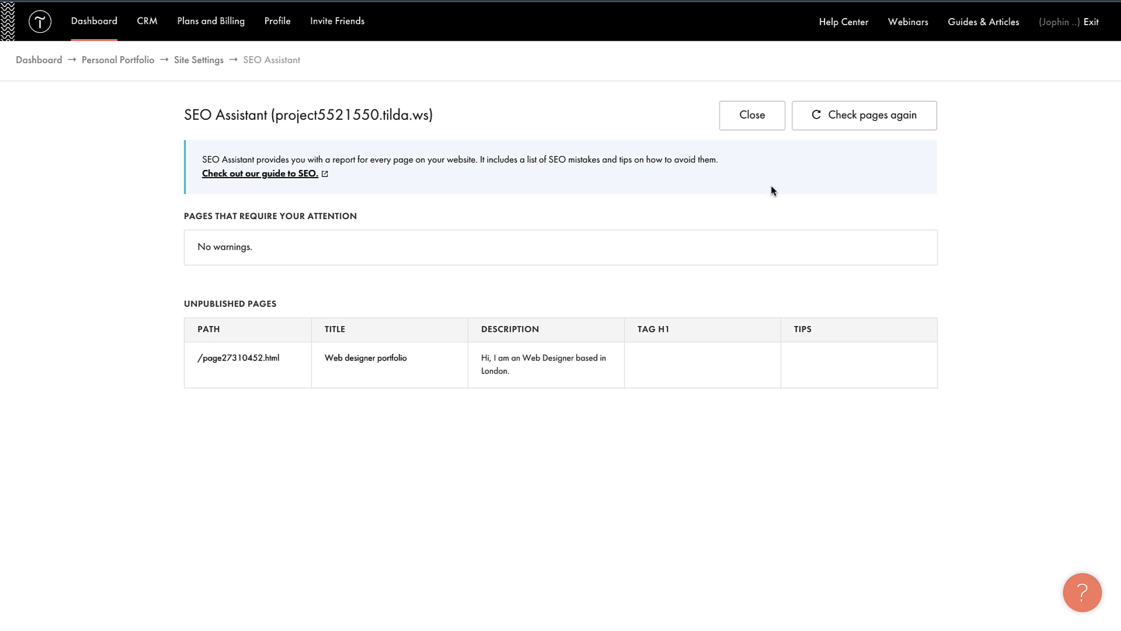
{"action": "left_click", "coordinate": [752, 119]}
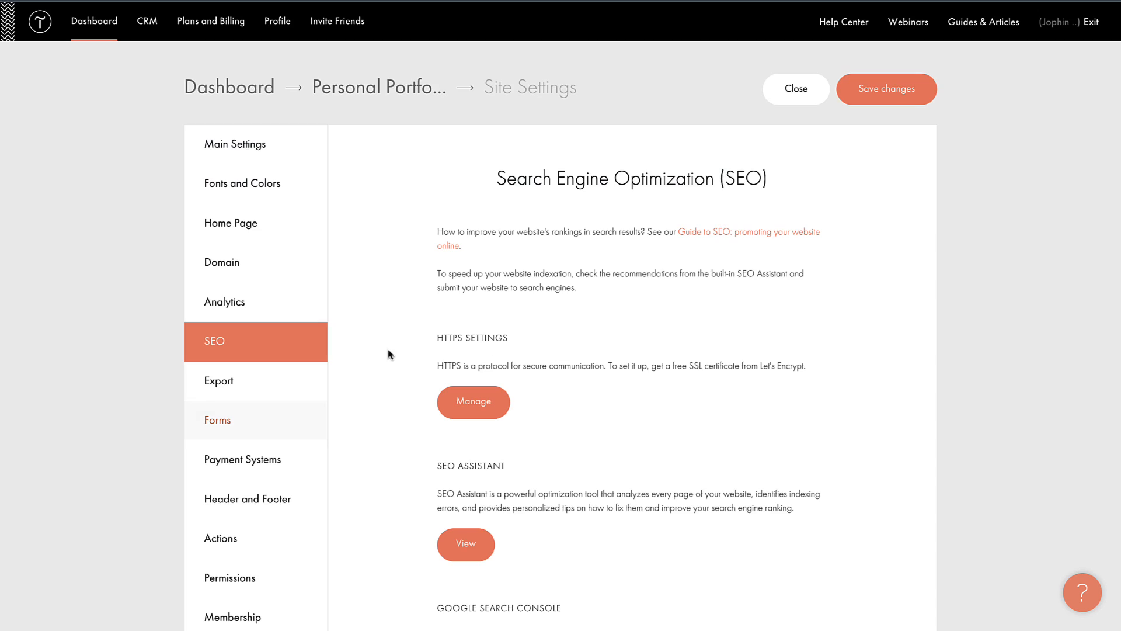
Step: Browse the form data collection integrations in Site Settings
{"action": "left_click", "coordinate": [242, 425]}
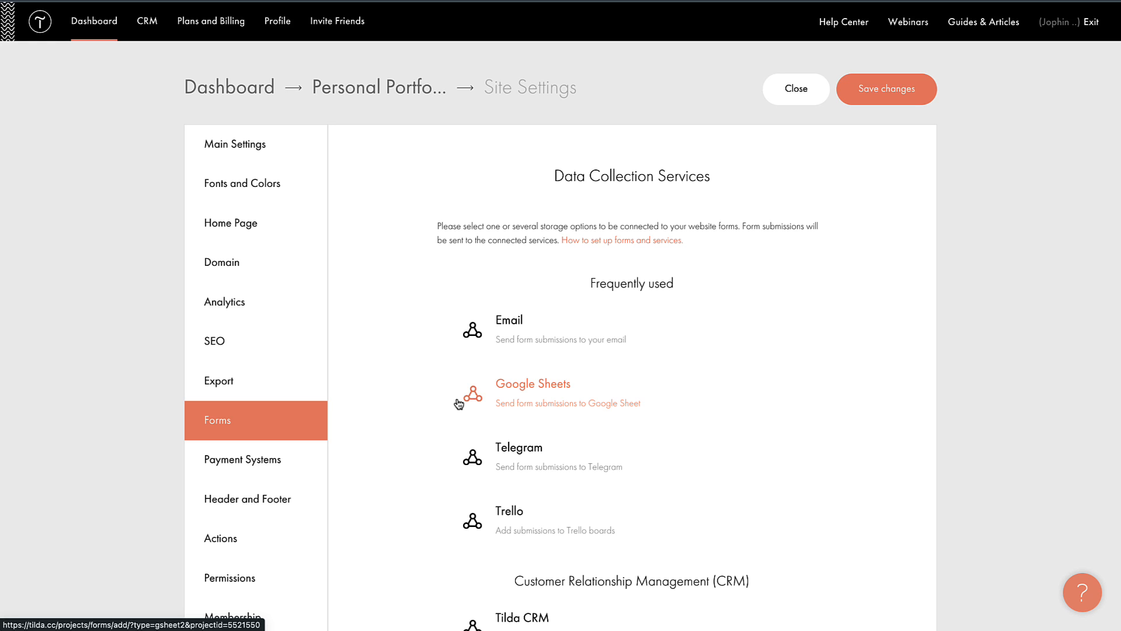
{"action": "scroll", "coordinate": [606, 458], "scroll_direction": "down", "scroll_amount": 2}
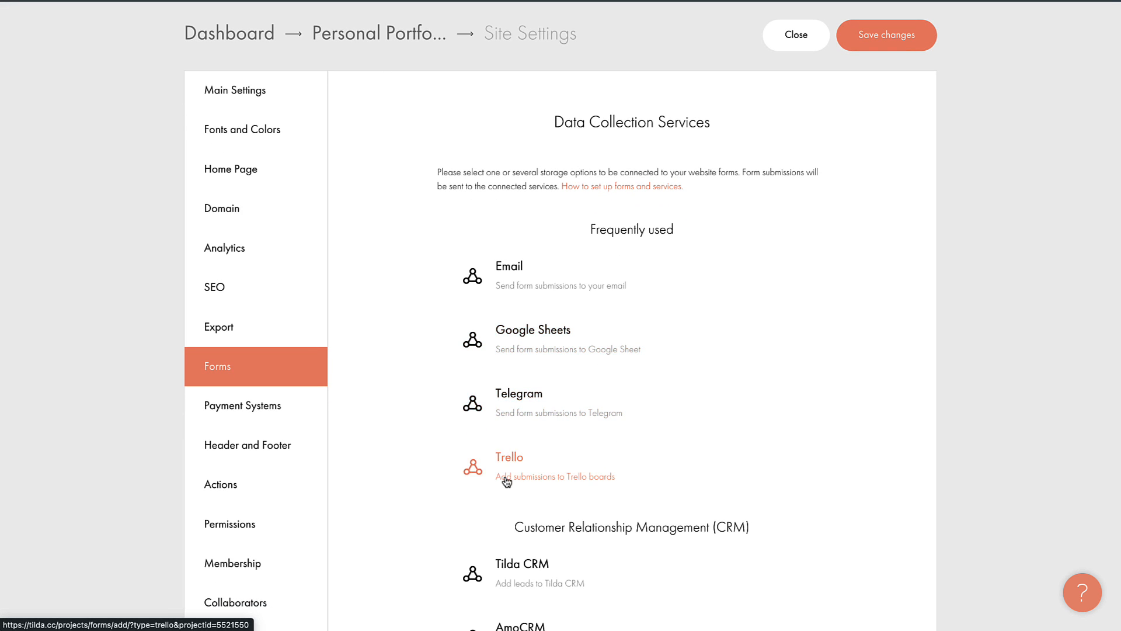
{"action": "scroll", "coordinate": [506, 479], "scroll_direction": "down", "scroll_amount": 7}
{"action": "scroll", "coordinate": [506, 480], "scroll_direction": "down", "scroll_amount": 20}
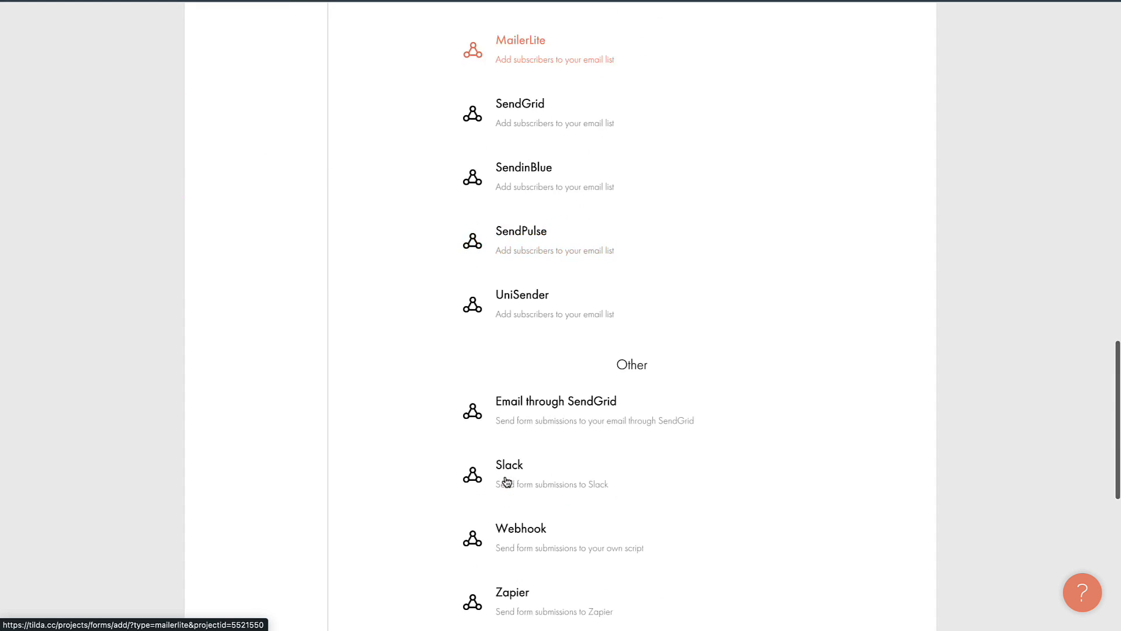
{"action": "scroll", "coordinate": [506, 481], "scroll_direction": "up", "scroll_amount": 20}
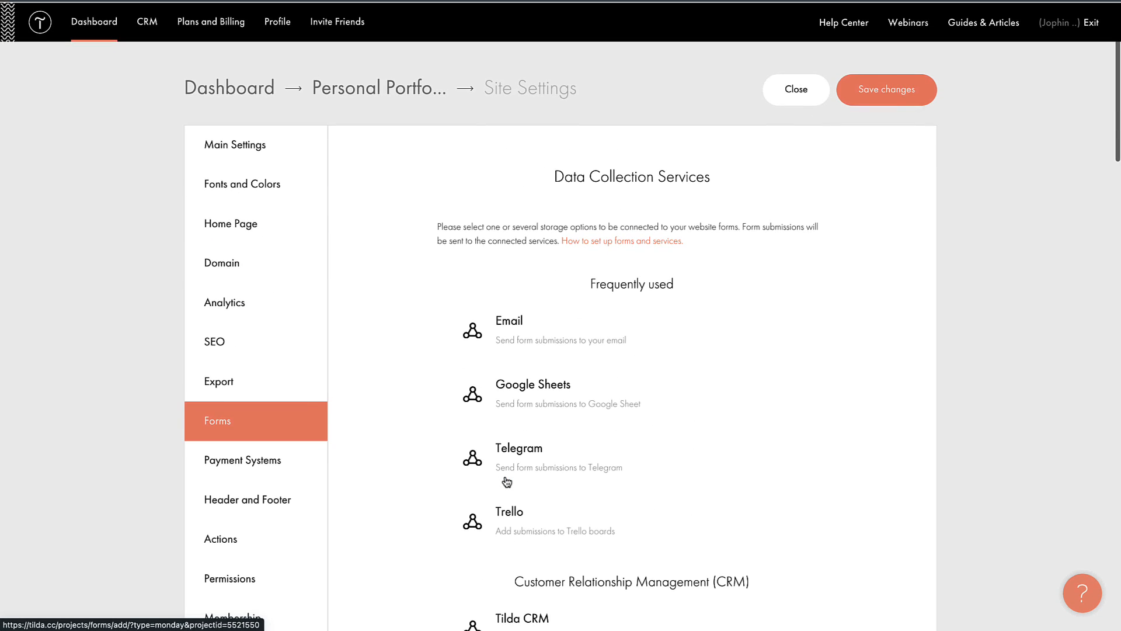
Step: Review the site's payment system options
{"action": "left_click", "coordinate": [251, 478]}
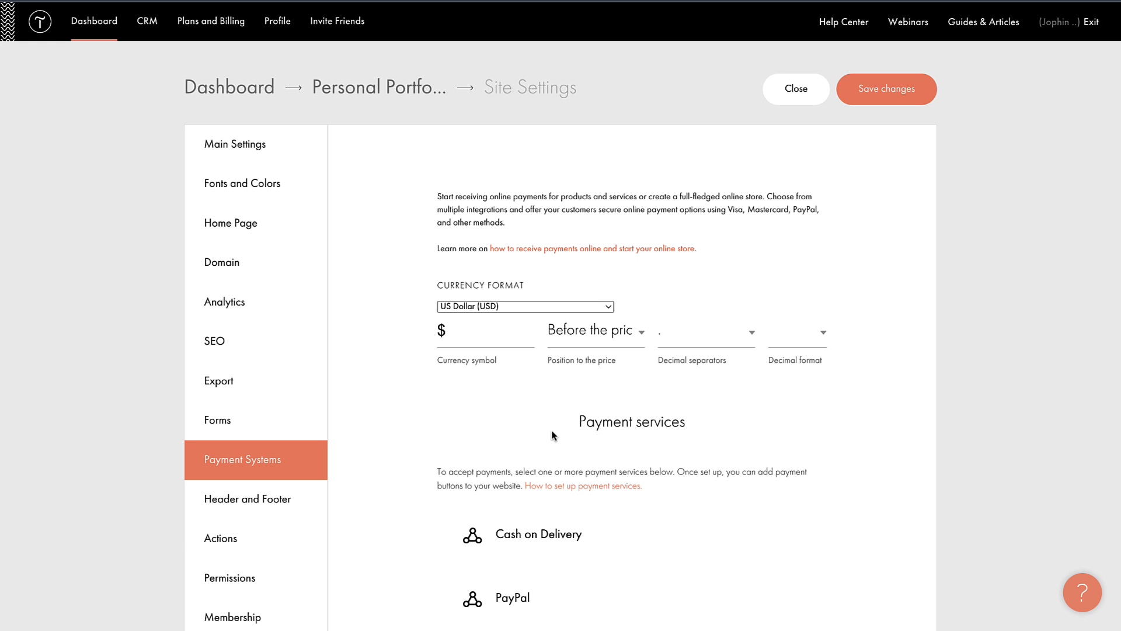
{"action": "scroll", "coordinate": [553, 435], "scroll_direction": "down", "scroll_amount": 6}
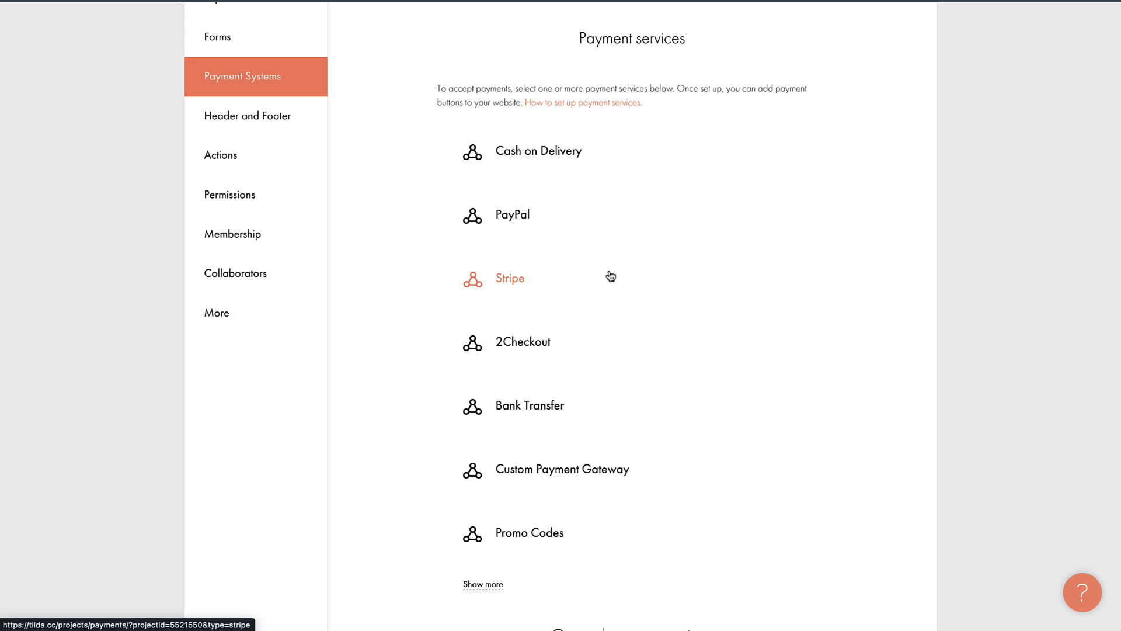
{"action": "scroll", "coordinate": [611, 277], "scroll_direction": "up", "scroll_amount": 5}
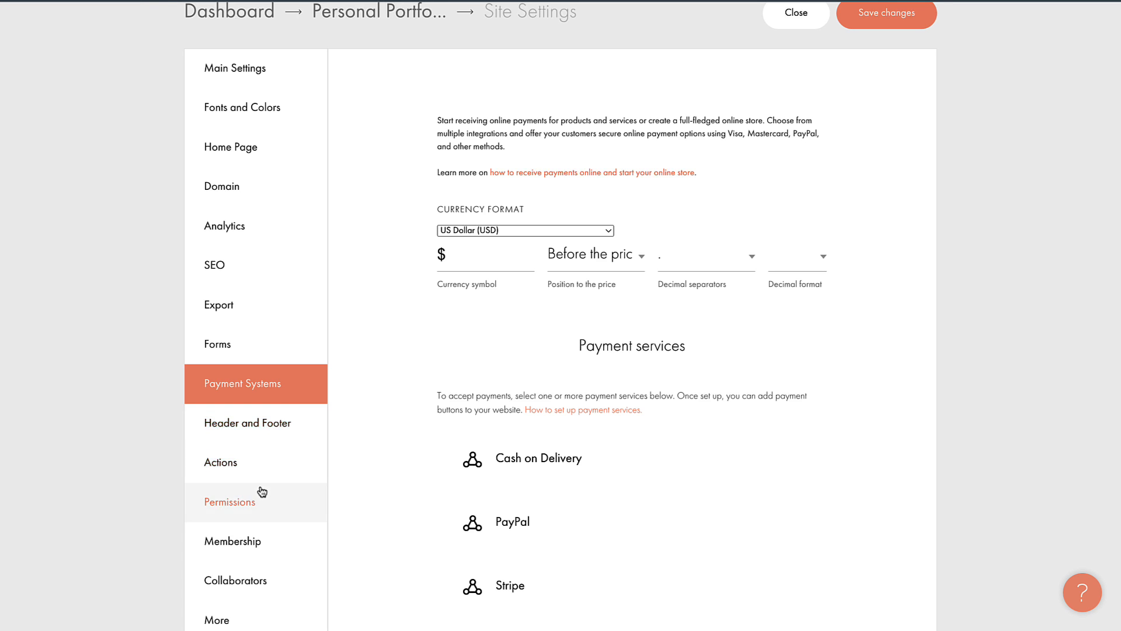
{"action": "scroll", "coordinate": [261, 491], "scroll_direction": "down", "scroll_amount": 2}
{"action": "scroll", "coordinate": [260, 491], "scroll_direction": "up", "scroll_amount": 4}
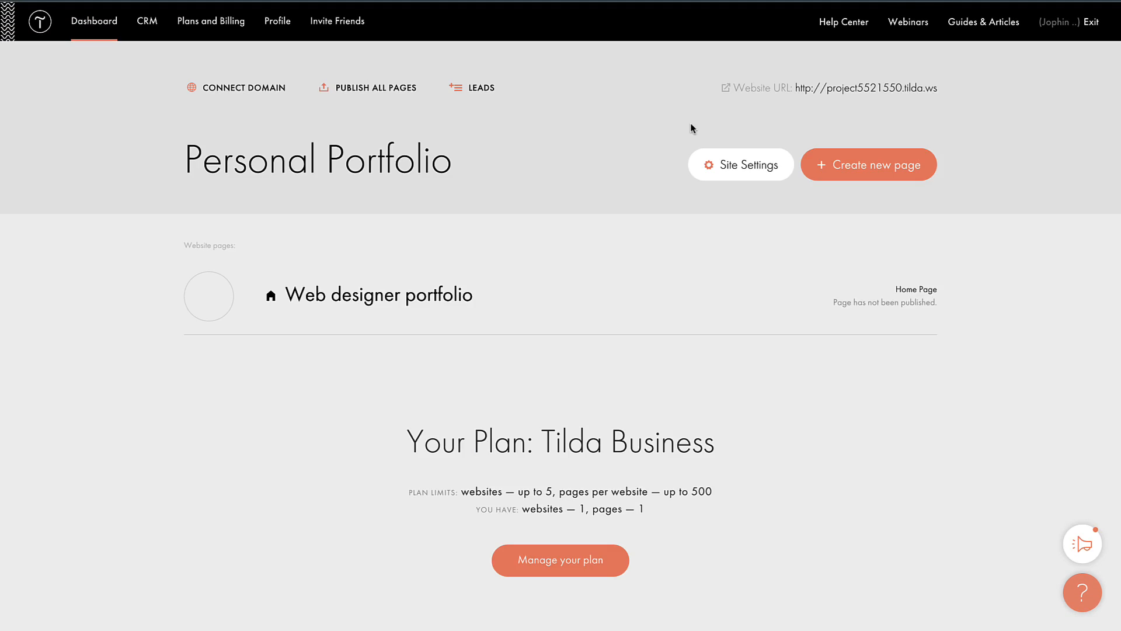
{"action": "mouse_move", "coordinate": [571, 286]}
{"action": "left_click", "coordinate": [739, 168]}
{"action": "left_click", "coordinate": [231, 270]}
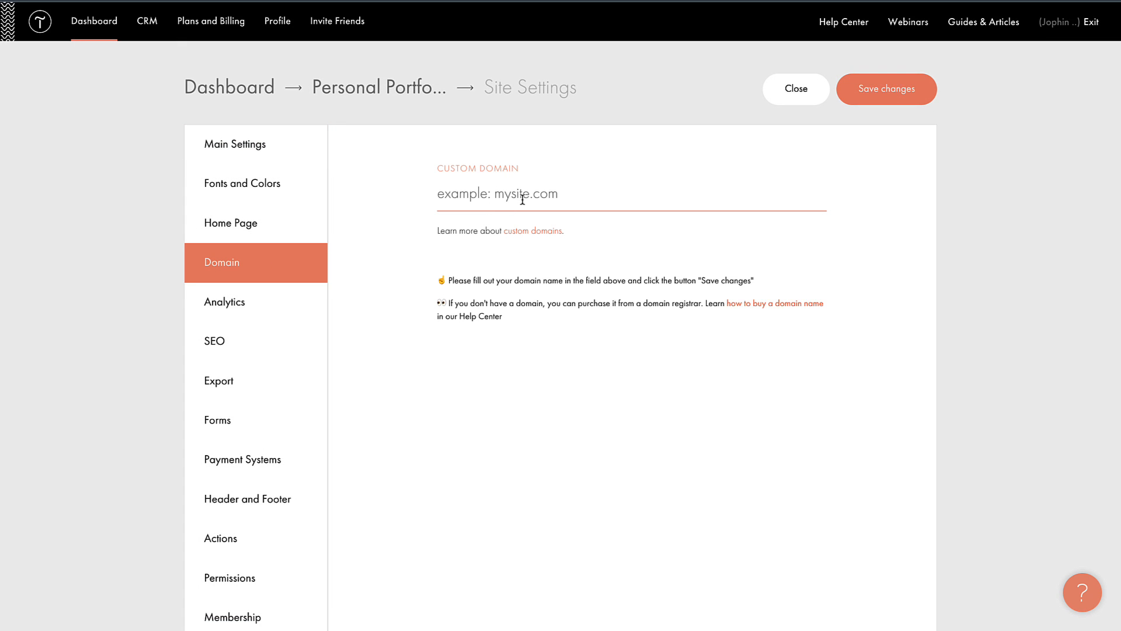
{"action": "left_click", "coordinate": [524, 232]}
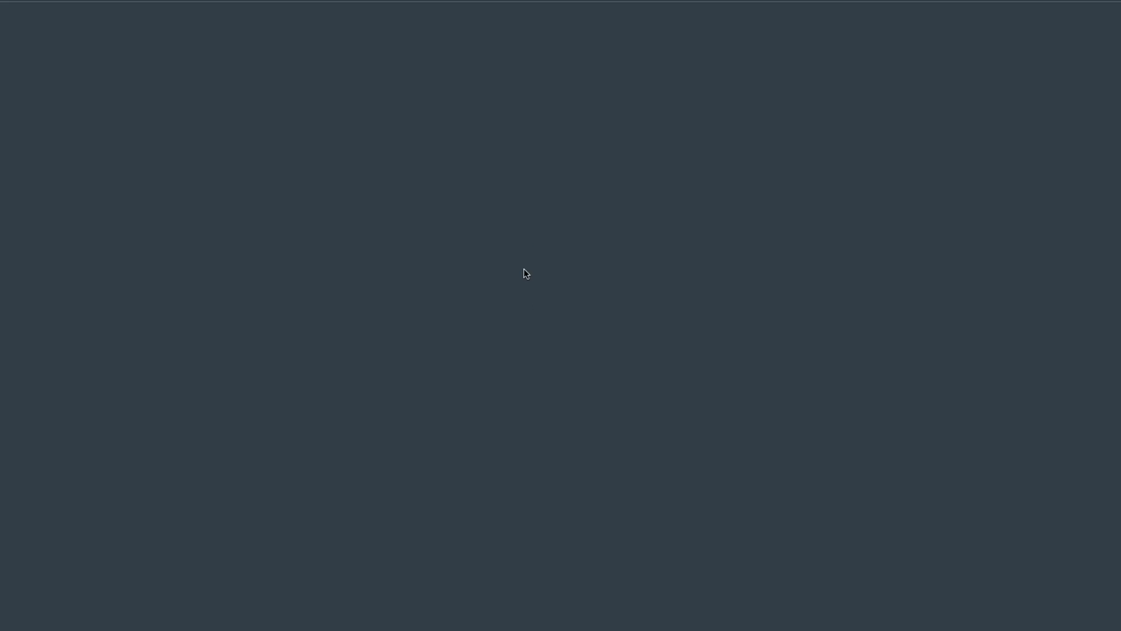
{"action": "scroll", "coordinate": [528, 330], "scroll_direction": "down", "scroll_amount": 12}
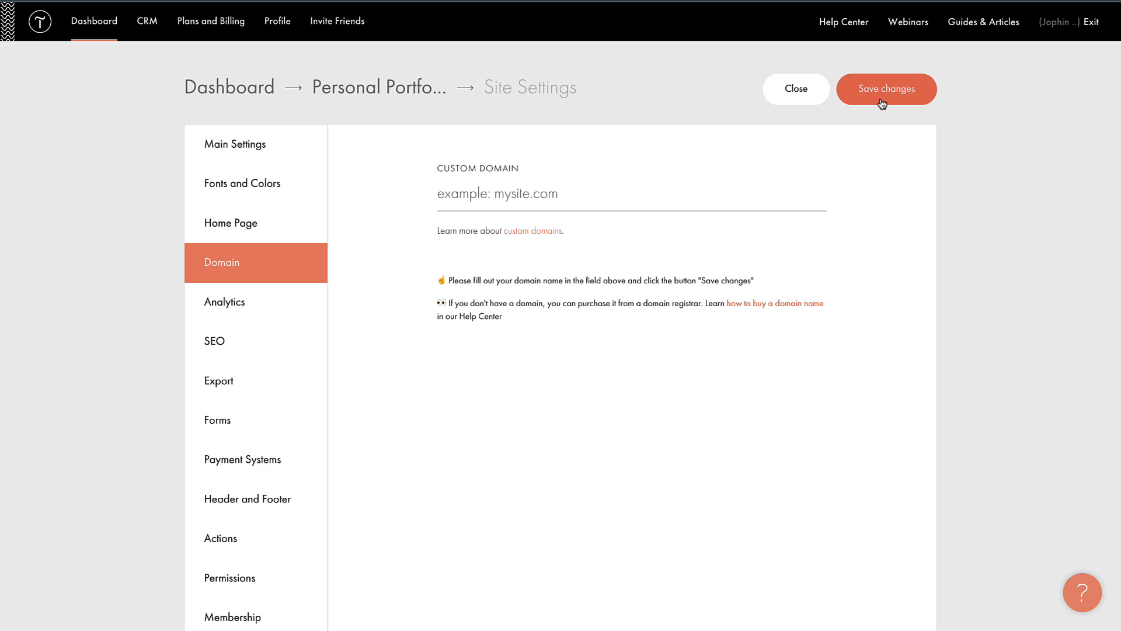
{"action": "left_click", "coordinate": [797, 90]}
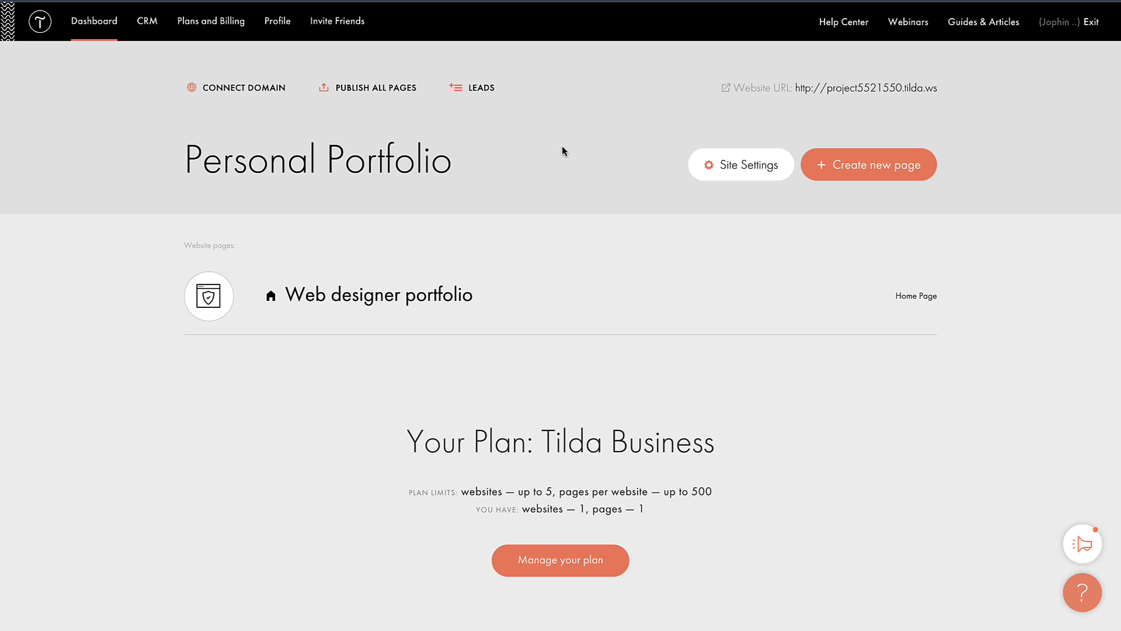
Step: Publish all pages, save a personalised portfolio subdomain on tilda.ws, and follow the Website URL link
{"action": "left_click", "coordinate": [372, 94]}
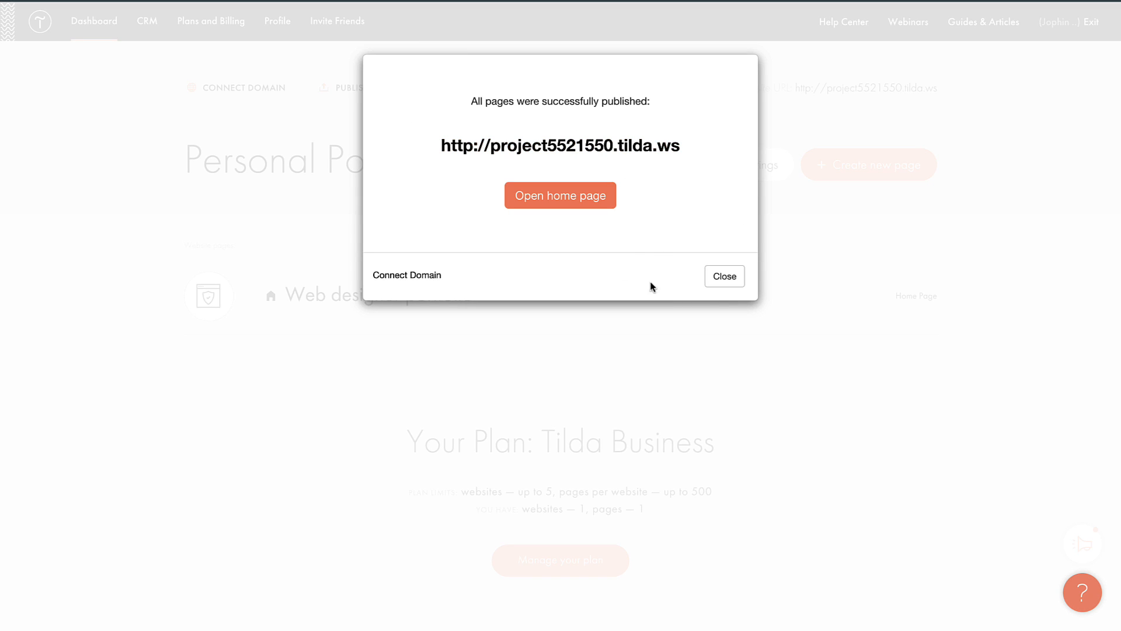
{"action": "left_click", "coordinate": [731, 279]}
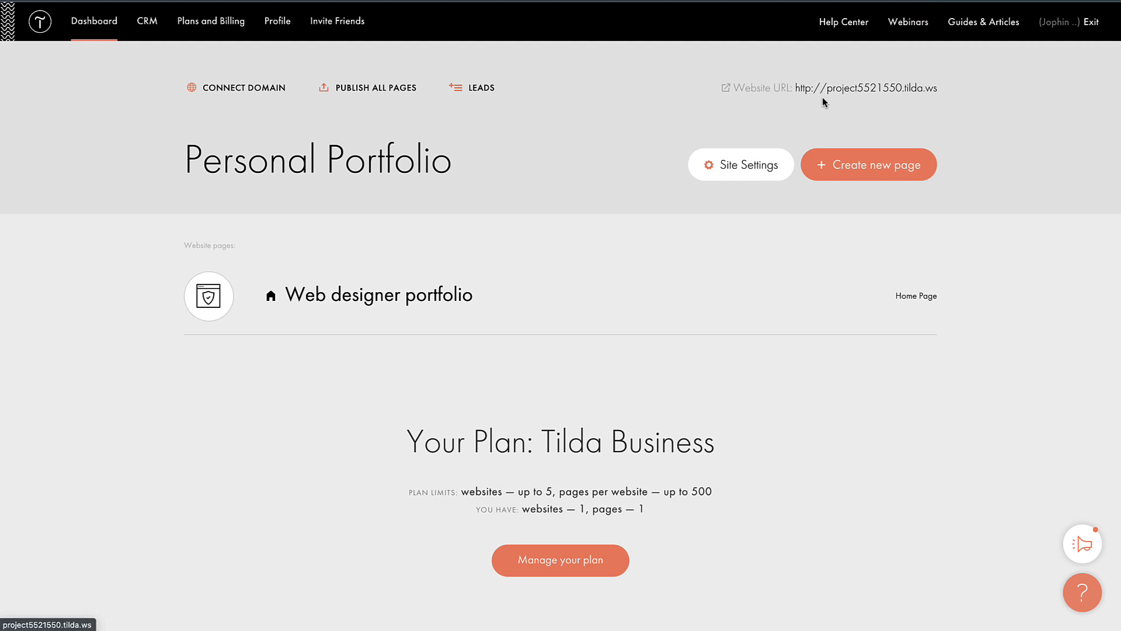
{"action": "left_click", "coordinate": [739, 172]}
{"action": "left_click", "coordinate": [518, 357]}
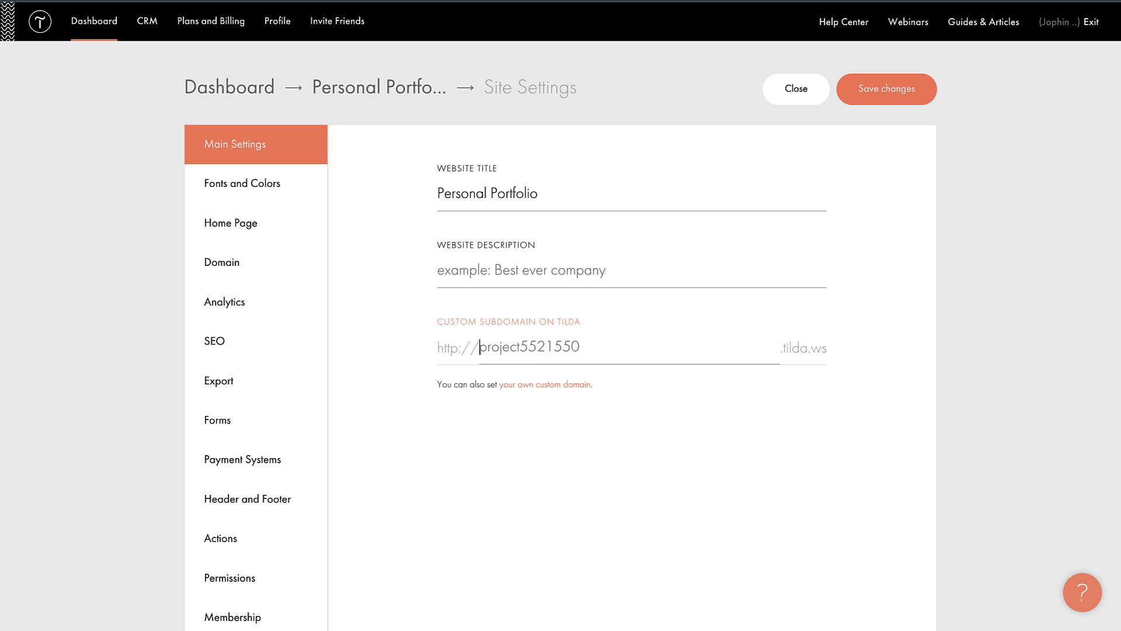
{"action": "left_click", "coordinate": [859, 98]}
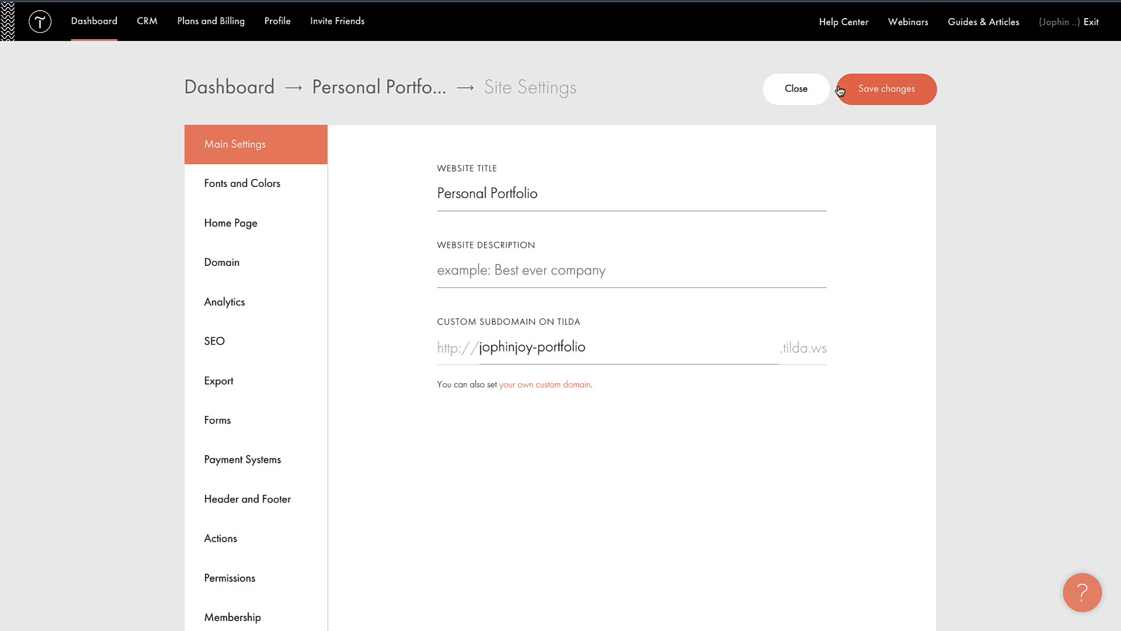
{"action": "left_click", "coordinate": [793, 100]}
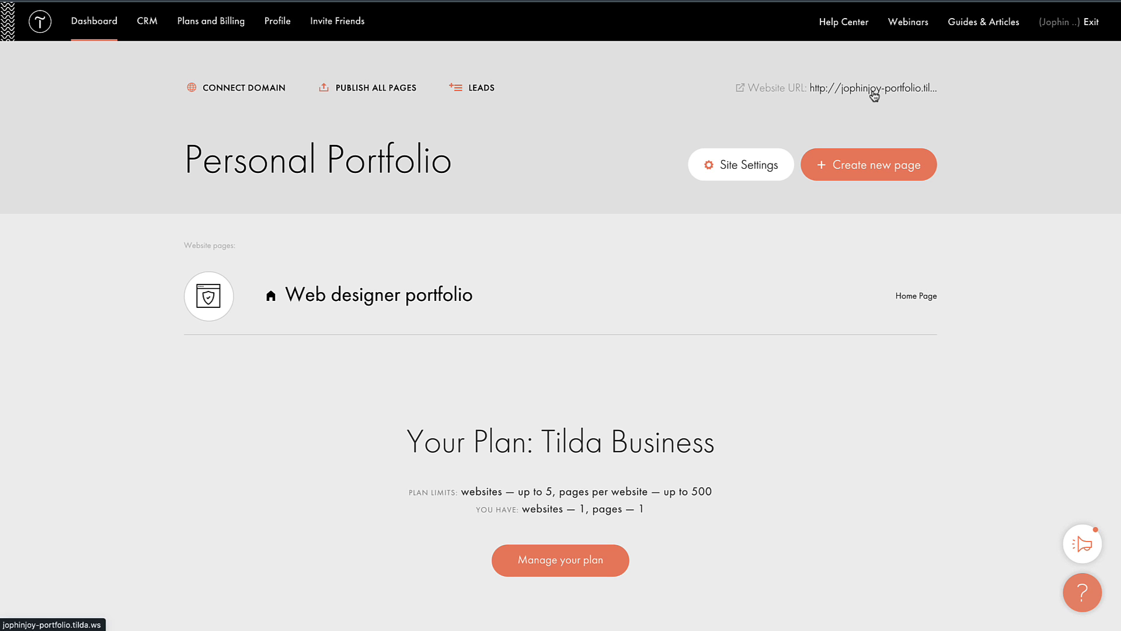
{"action": "left_click", "coordinate": [874, 88]}
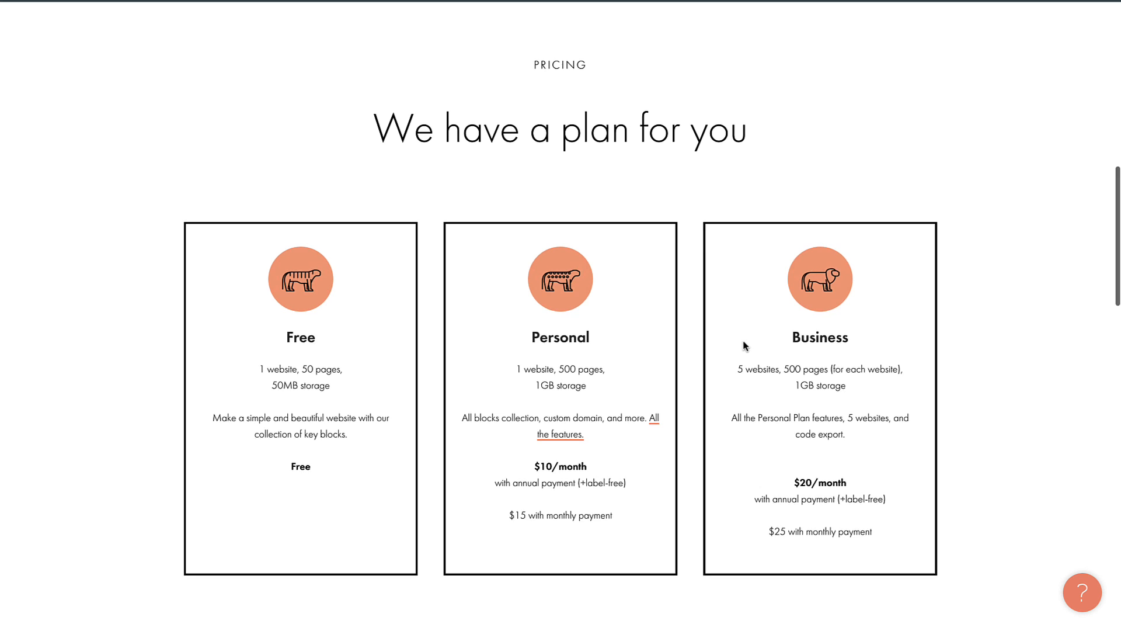
{"action": "scroll", "coordinate": [313, 363], "scroll_direction": "down", "scroll_amount": 2}
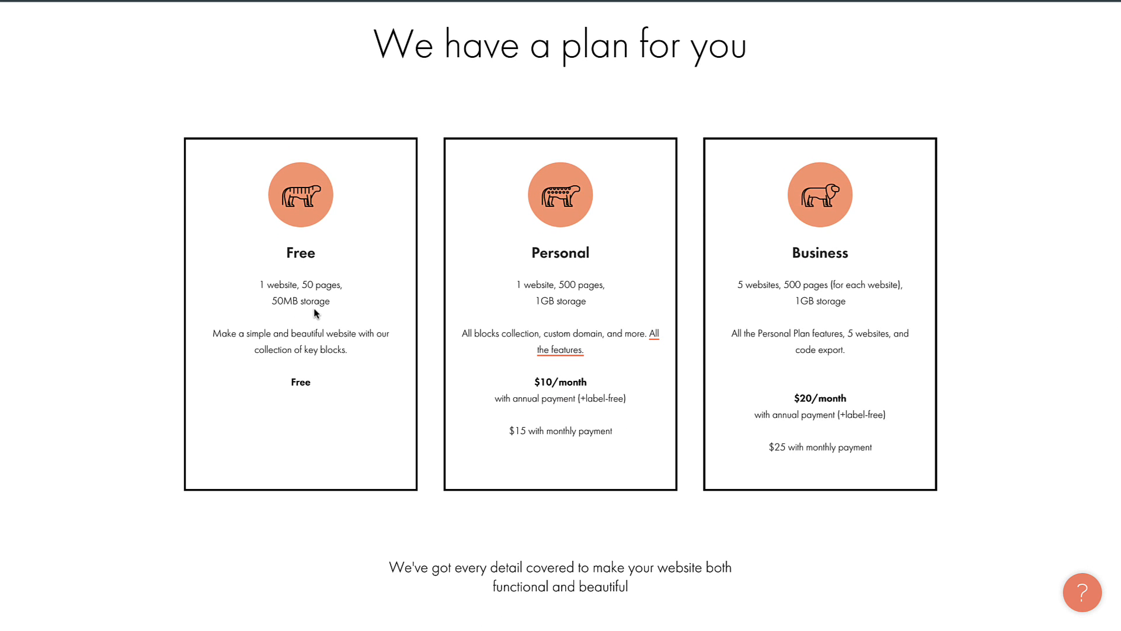